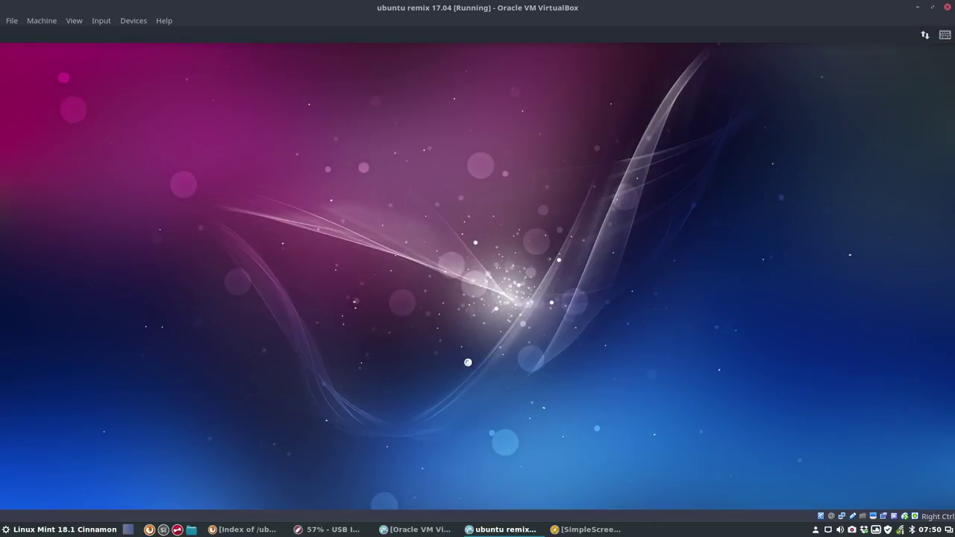
- Switch the virtual machine to full-screen mode and start the Ubuntu Budgie installation in English
left_click(102, 22)
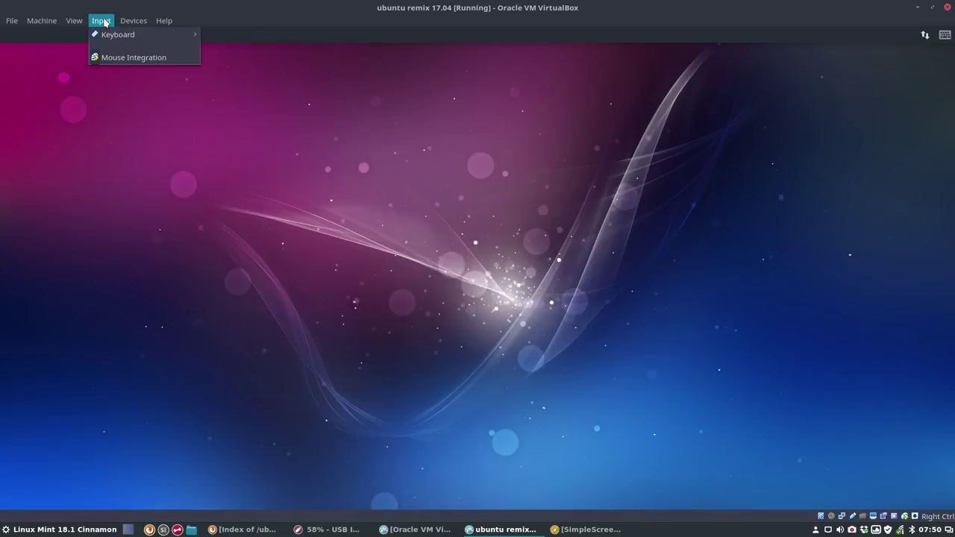
left_click(97, 34)
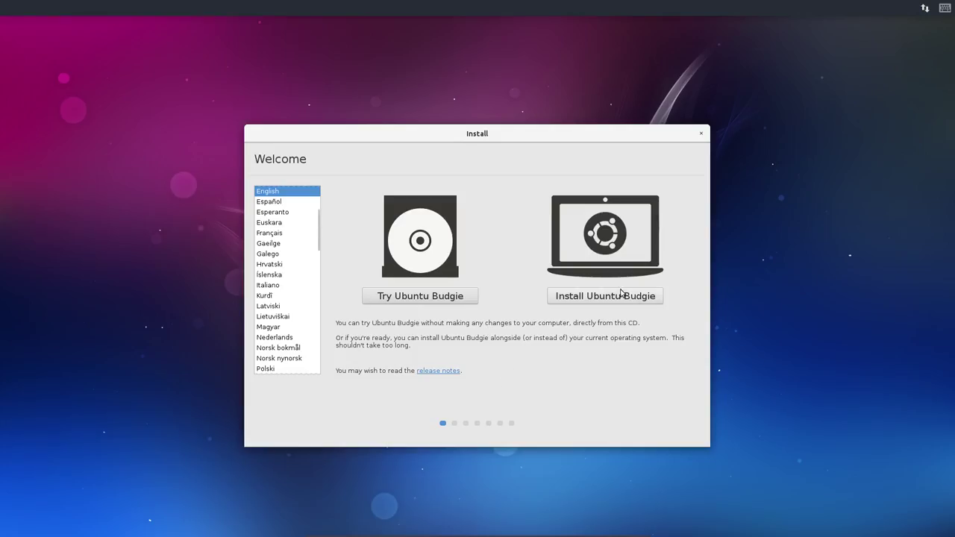
left_click(620, 298)
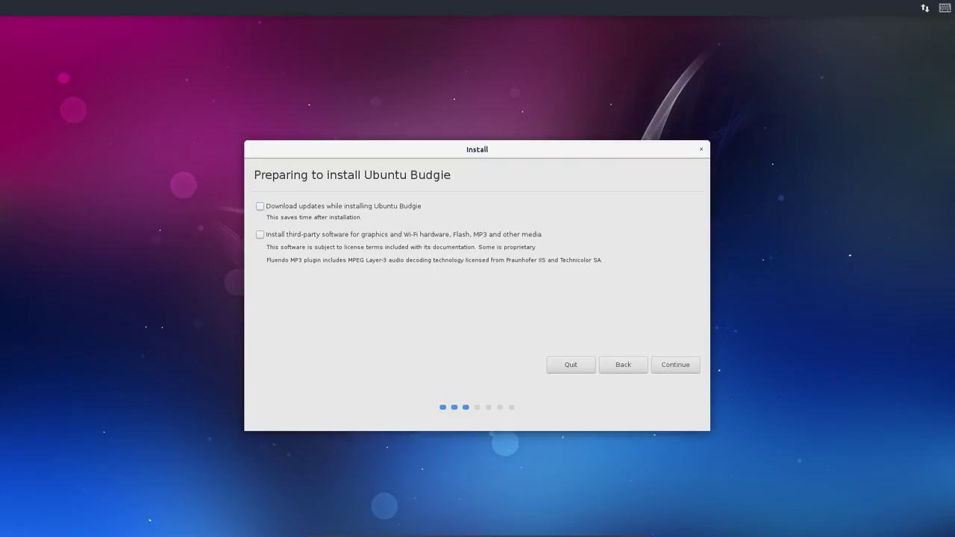
- Choose to erase the disk and install Ubuntu Budgie, writing the changes to disk, and accept Brussels as the location
left_click(672, 364)
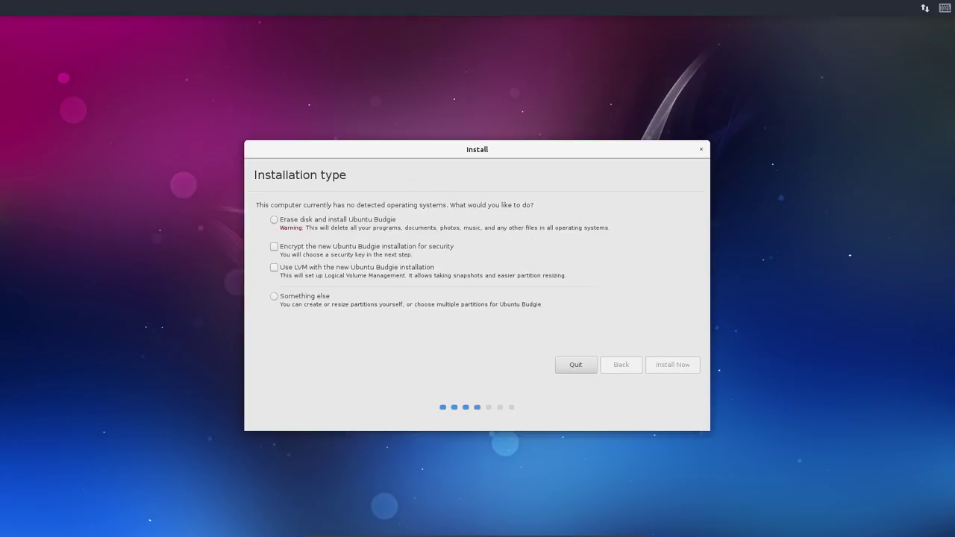
left_click(674, 365)
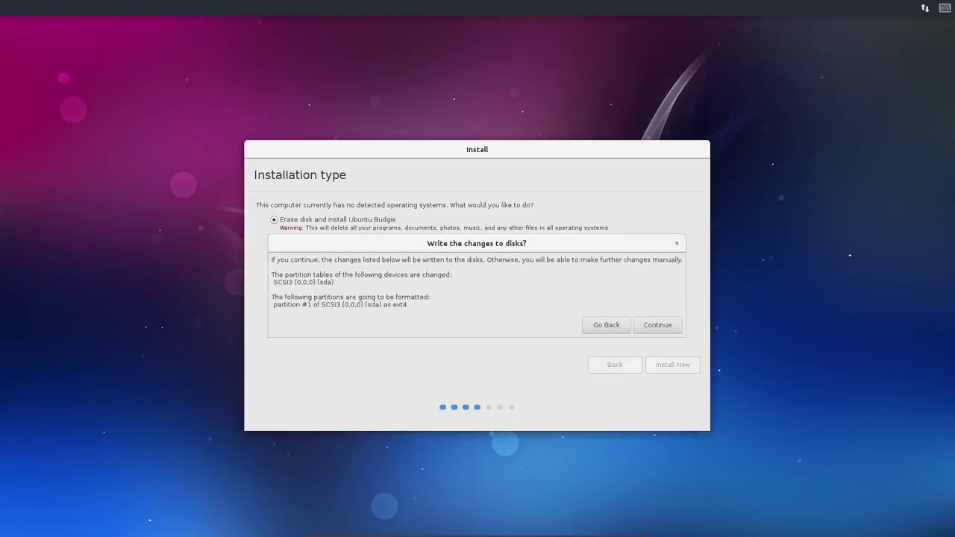
left_click(675, 330)
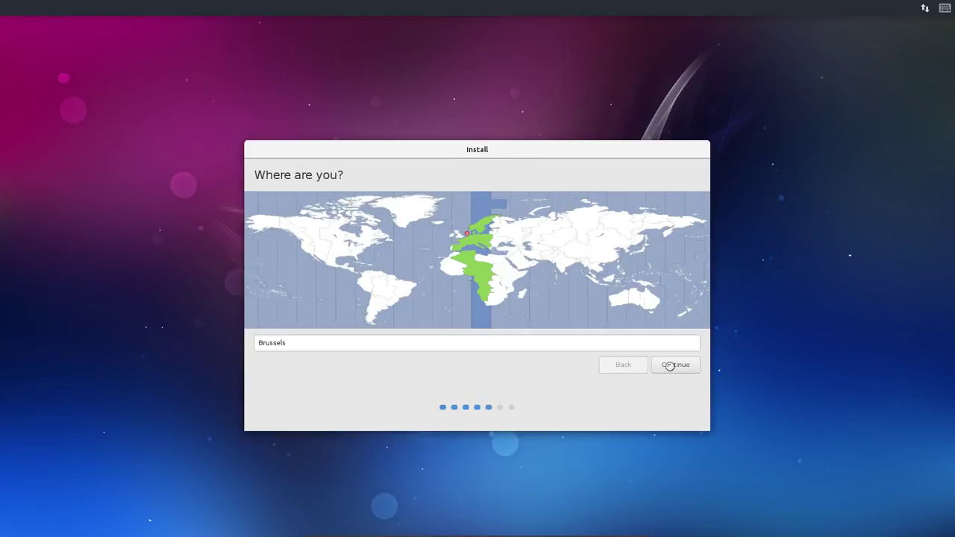
left_click(669, 367)
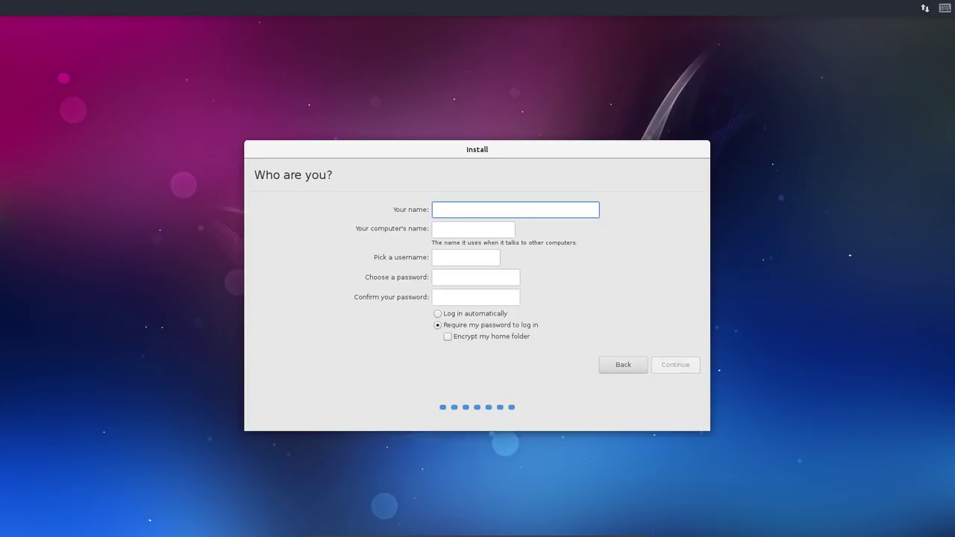
- Create the user account by entering the user's name and the password twice, with automatic login enabled, and continue the installation
type("erik")
key("Tab")
key("Tab")
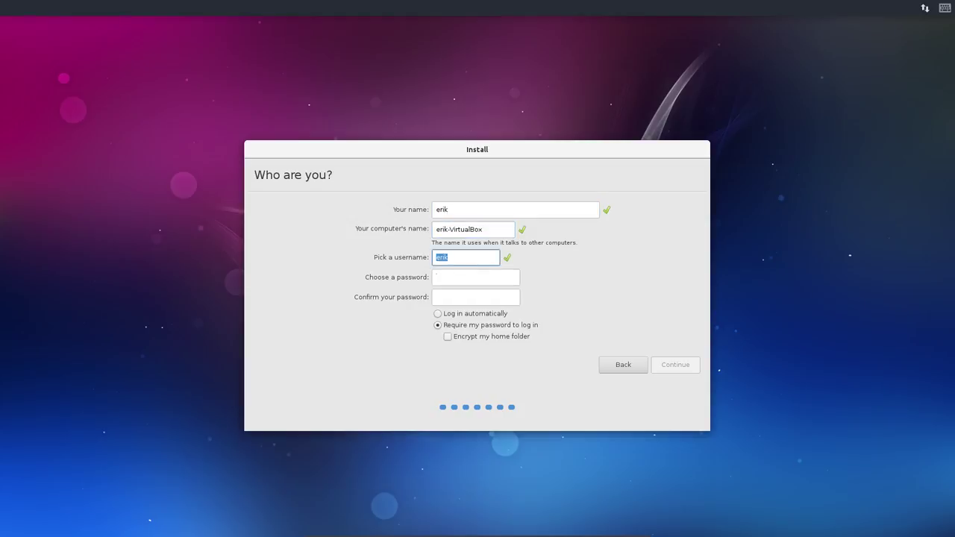
key("Tab")
type("****")
key("Tab")
type("****")
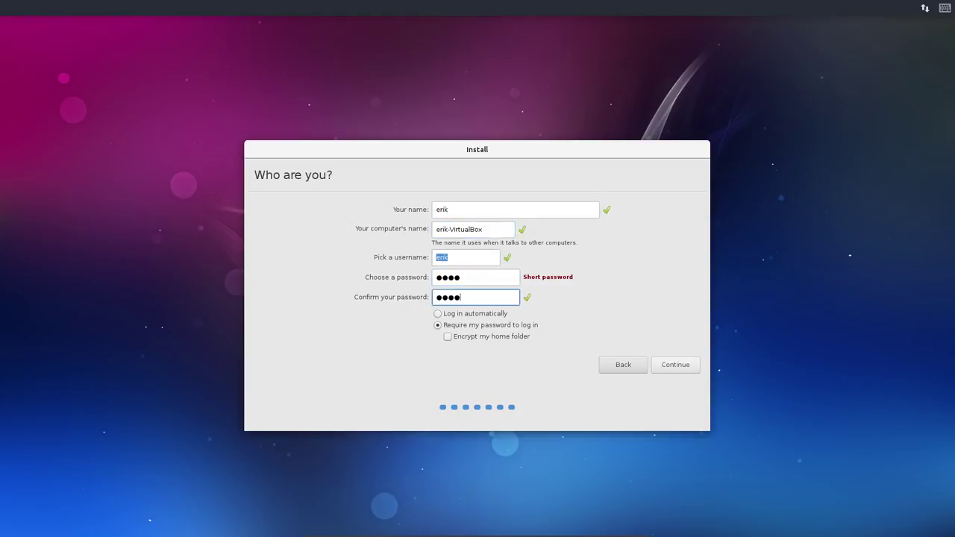
left_click(481, 314)
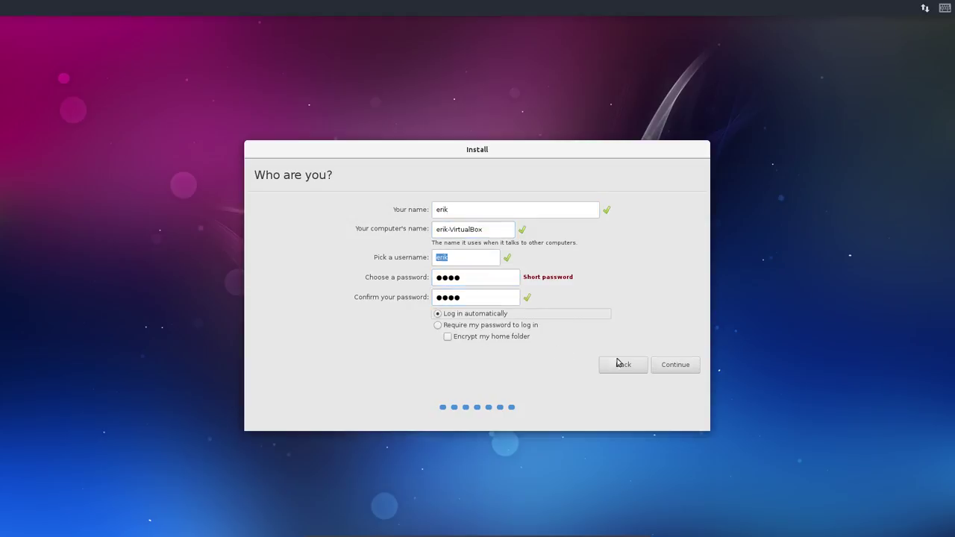
left_click(660, 365)
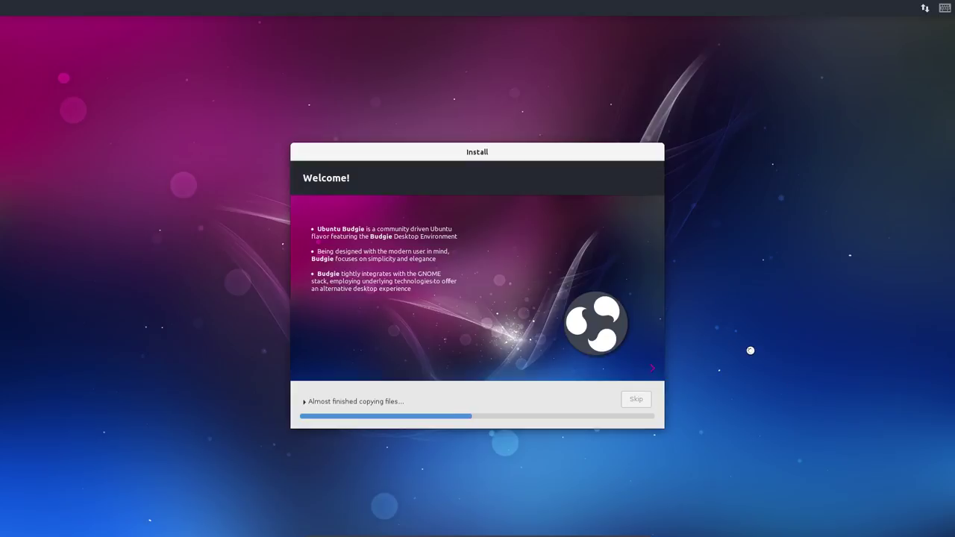
key("Control_R+f")
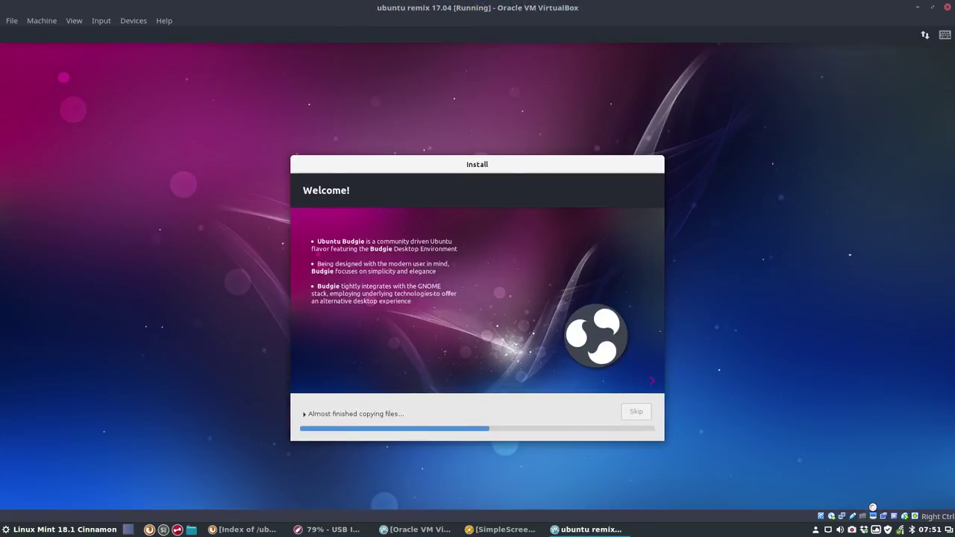
right_click(854, 530)
left_click(880, 448)
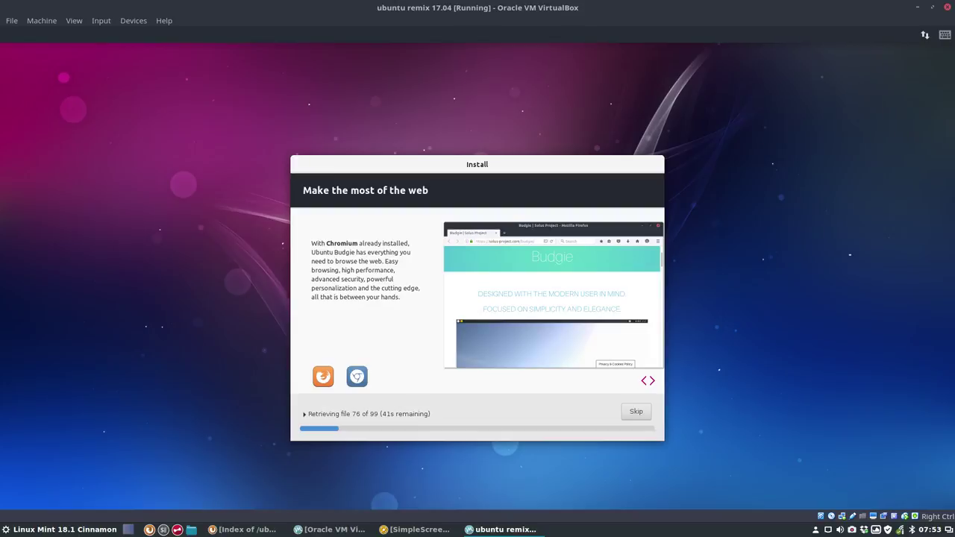
- Browse the installer slideshow forward to the Help and support slide, and back to the Welcome slide
left_click(651, 381)
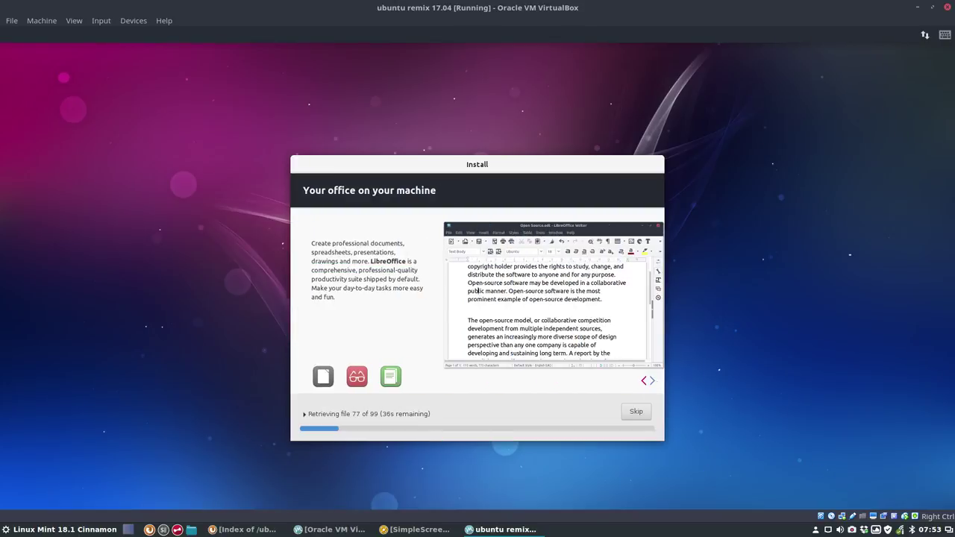
left_click(653, 381)
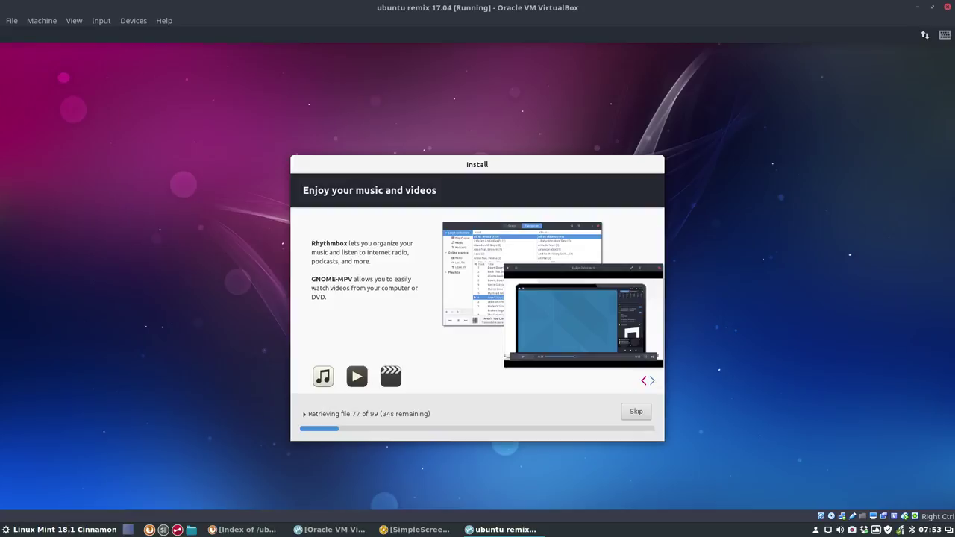
left_click(652, 381)
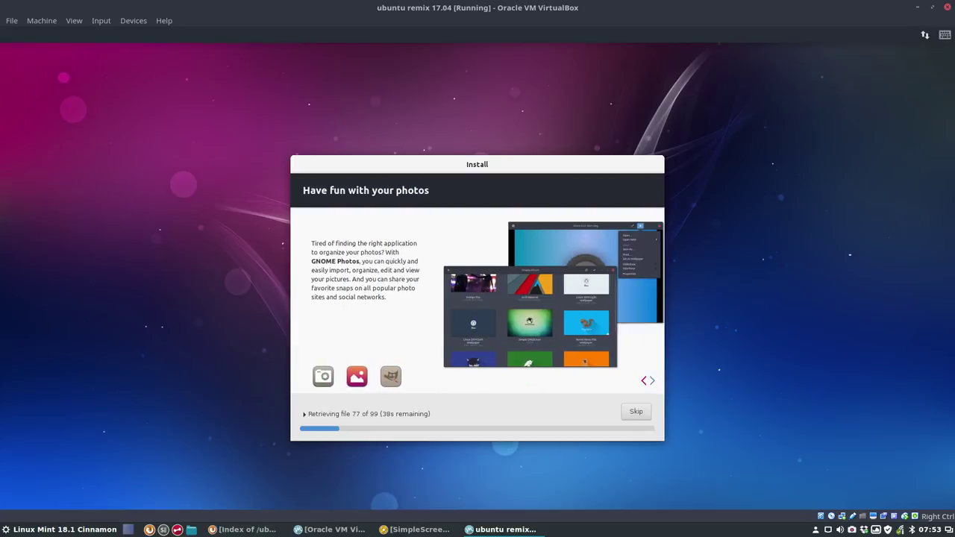
left_click(651, 381)
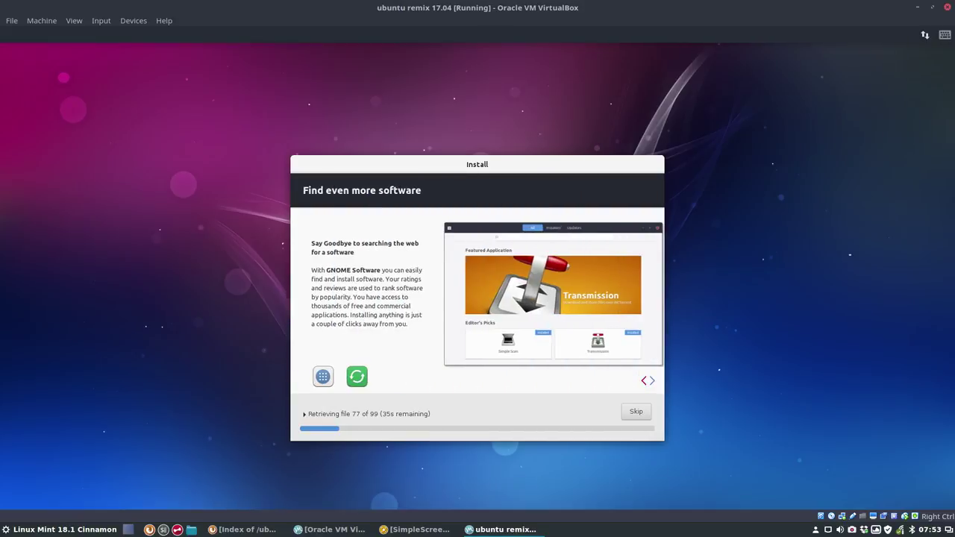
left_click(652, 381)
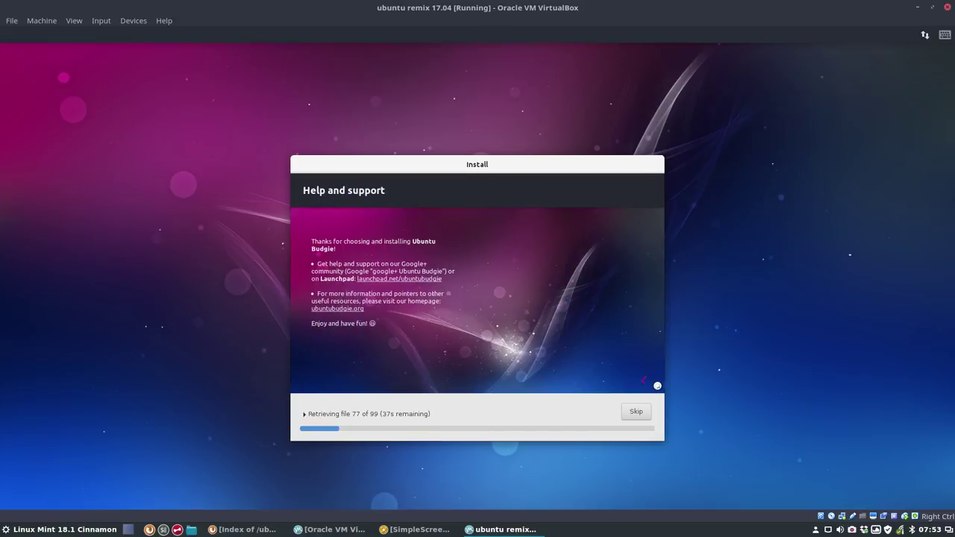
left_click(644, 381)
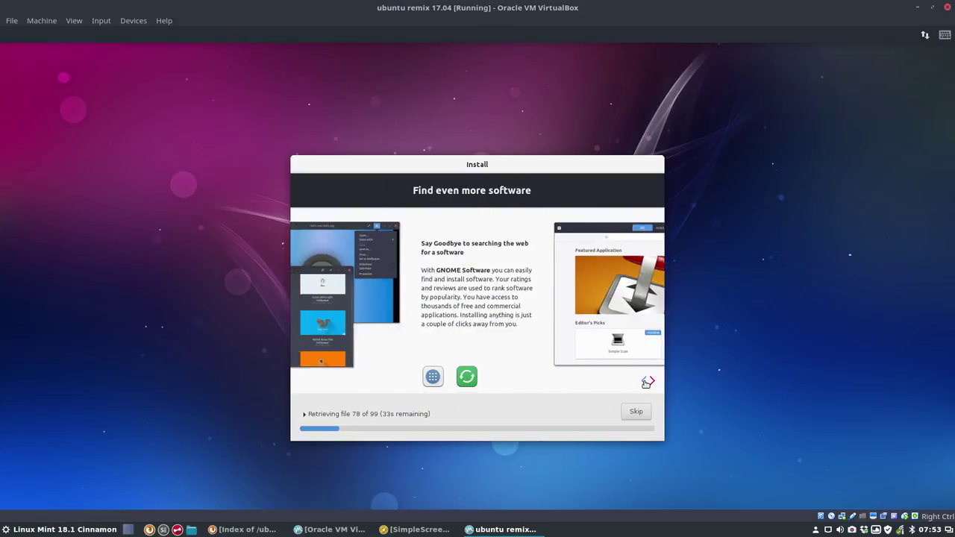
left_click(644, 381)
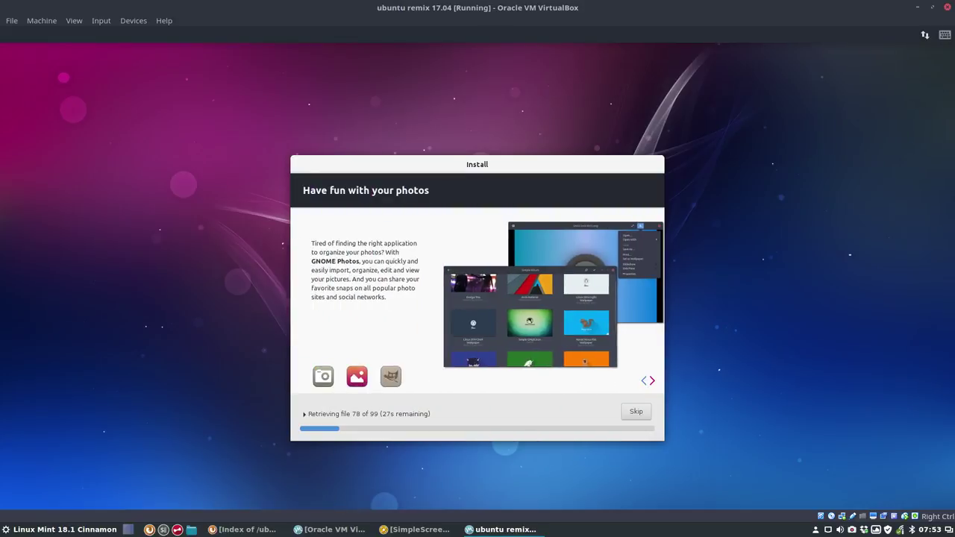
left_click(645, 381)
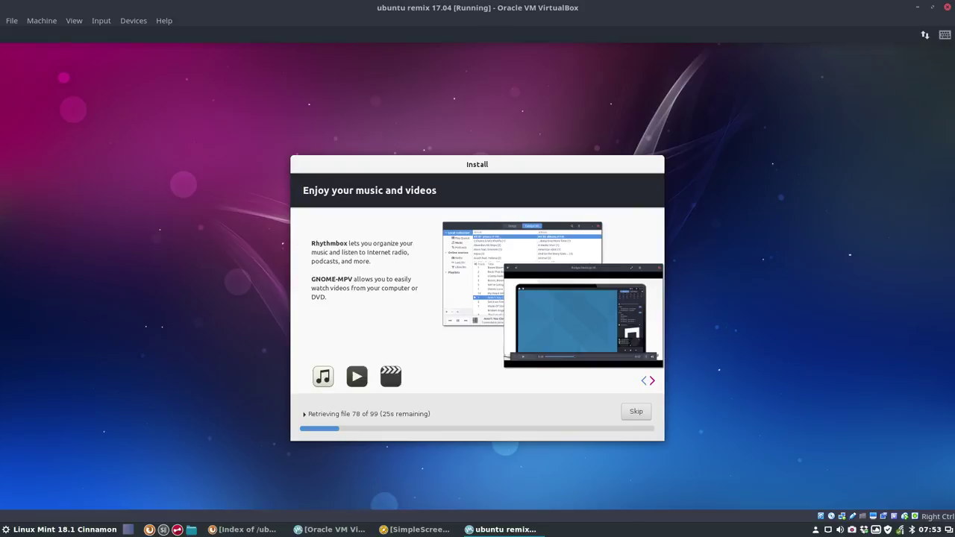
left_click(644, 381)
left_click(645, 381)
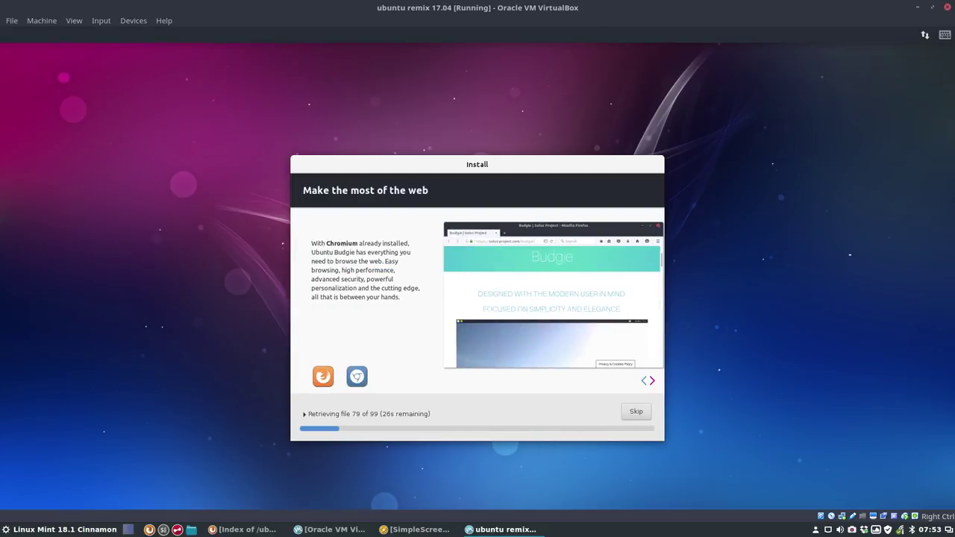
left_click(644, 381)
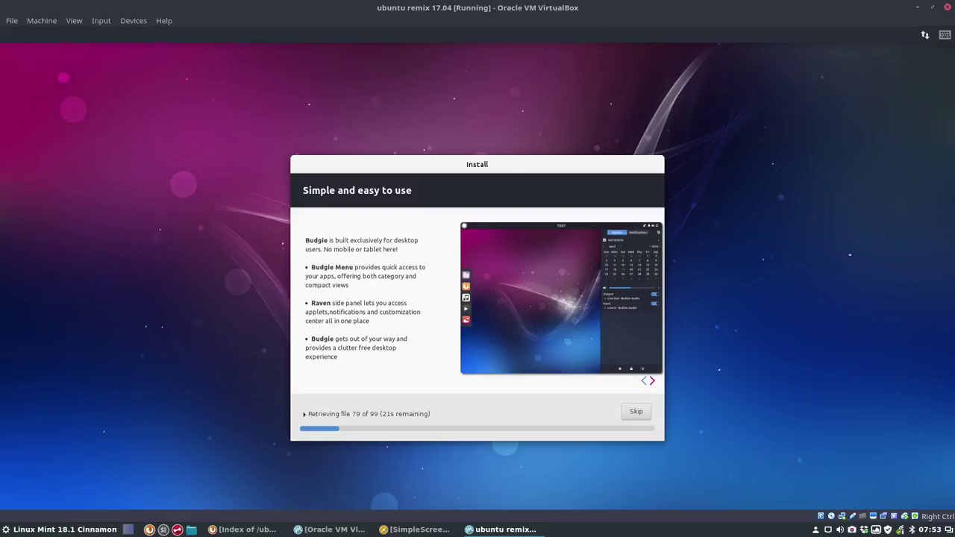
left_click(644, 381)
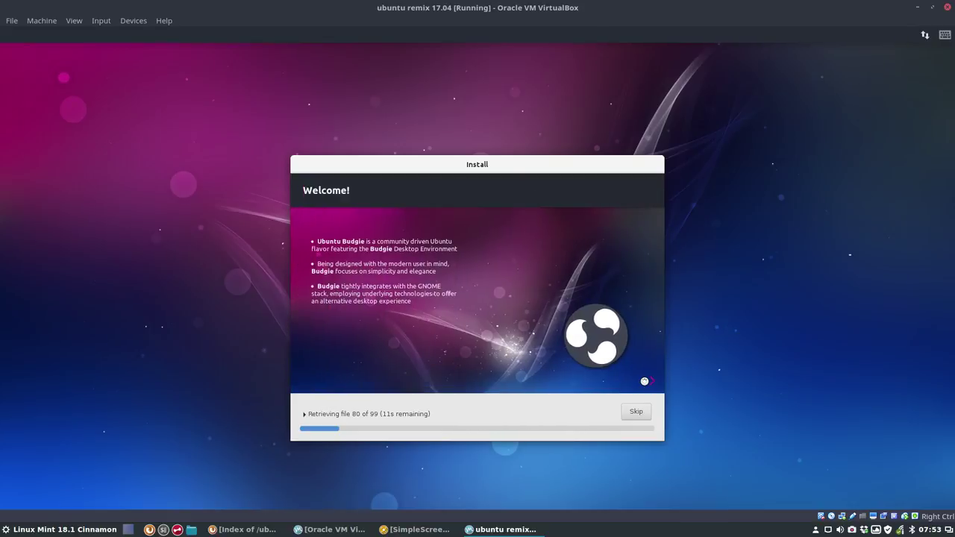
right_click(852, 531)
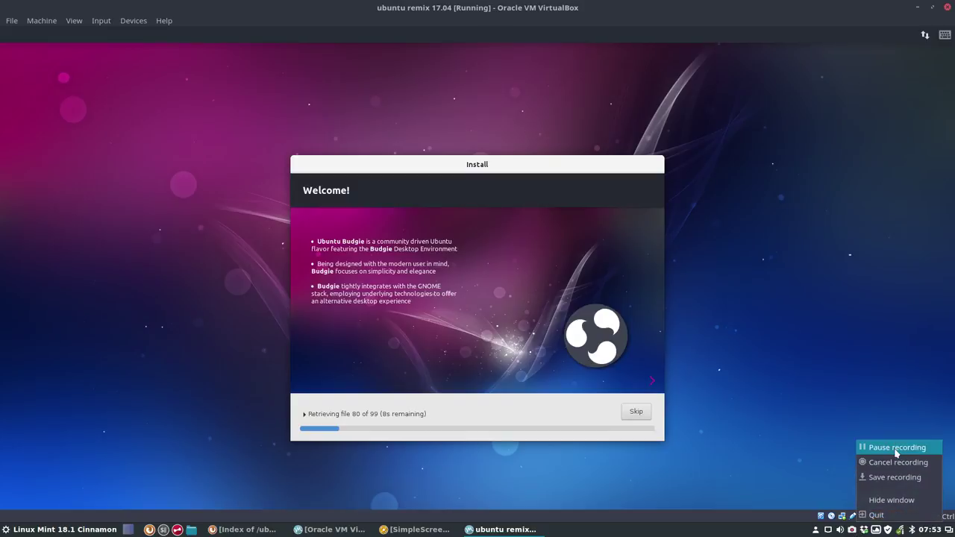
left_click(896, 448)
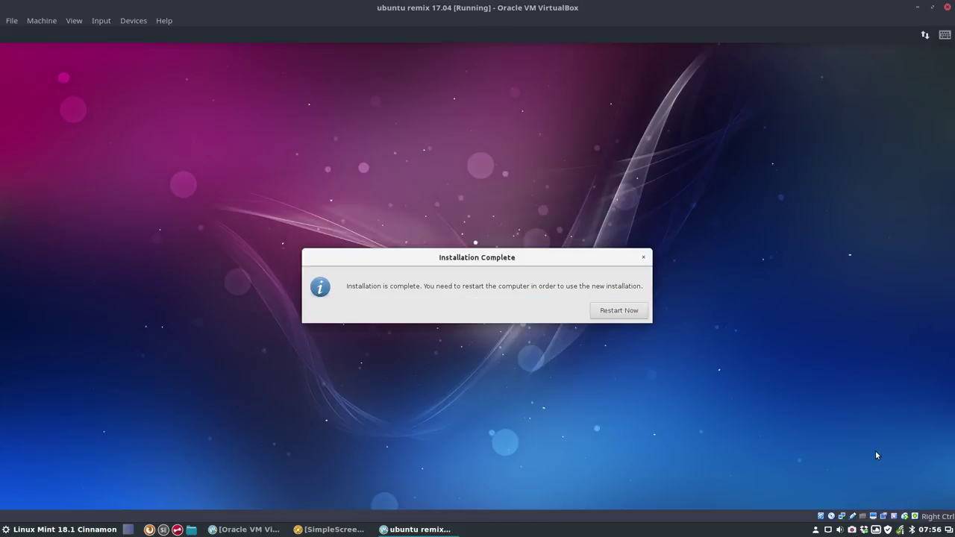
- Restart into the new installation with the virtual machine in full-screen mode, continuing past the request to remove the installation medium
left_click(599, 311)
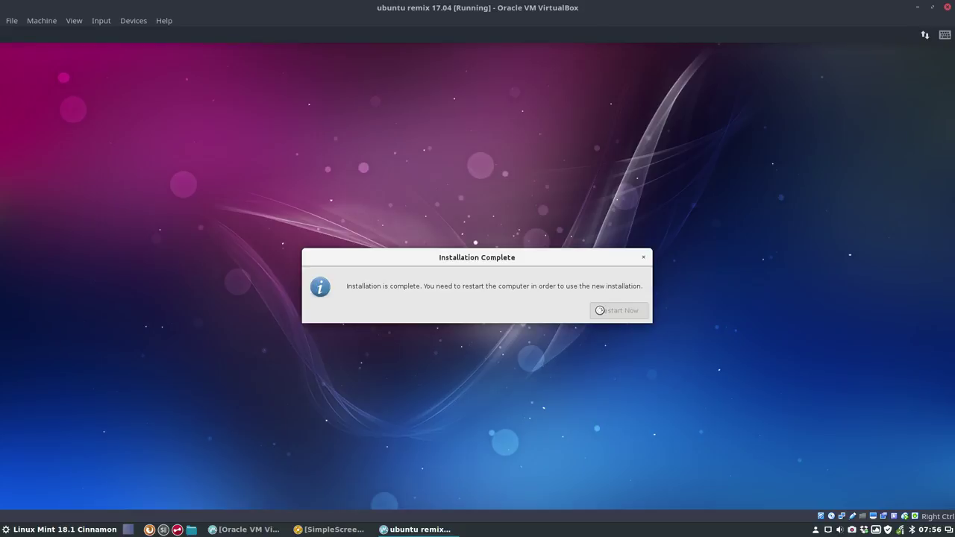
left_click(74, 20)
left_click(81, 35)
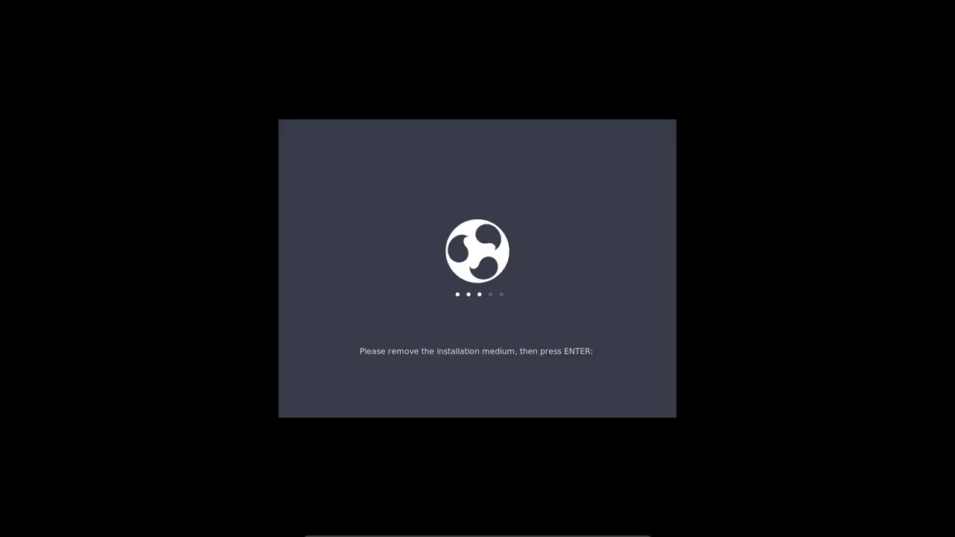
key("Return")
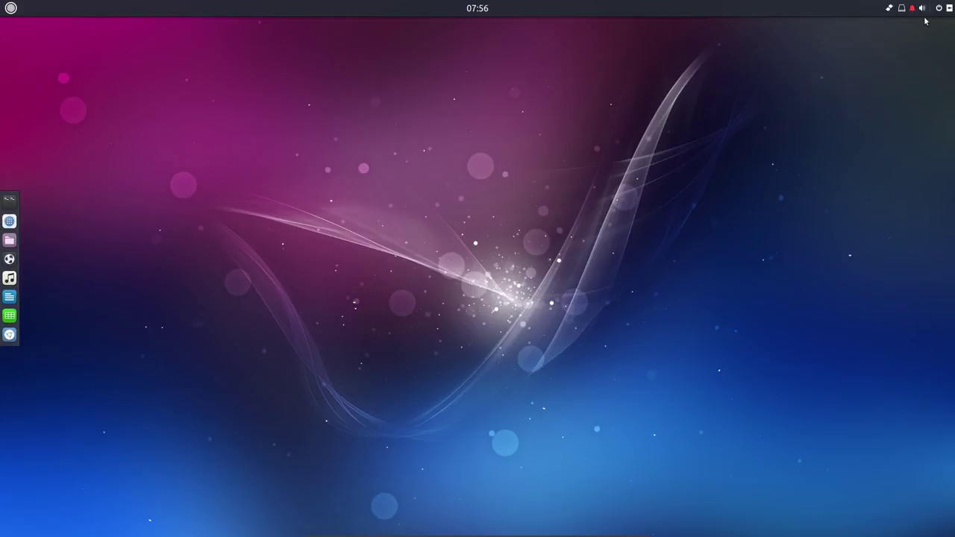
- Show the Raven side panel with its notifications and open the general Budgie settings
key("super+a")
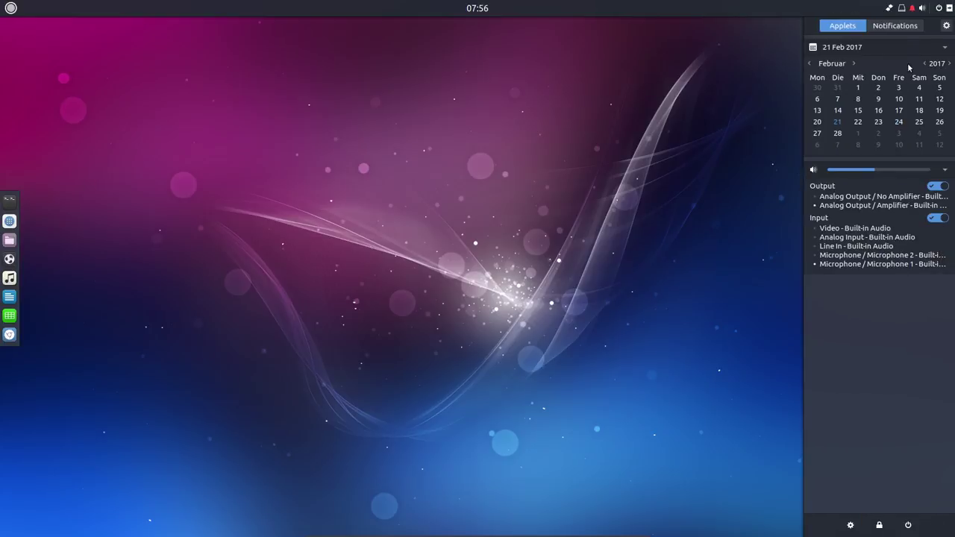
left_click(901, 26)
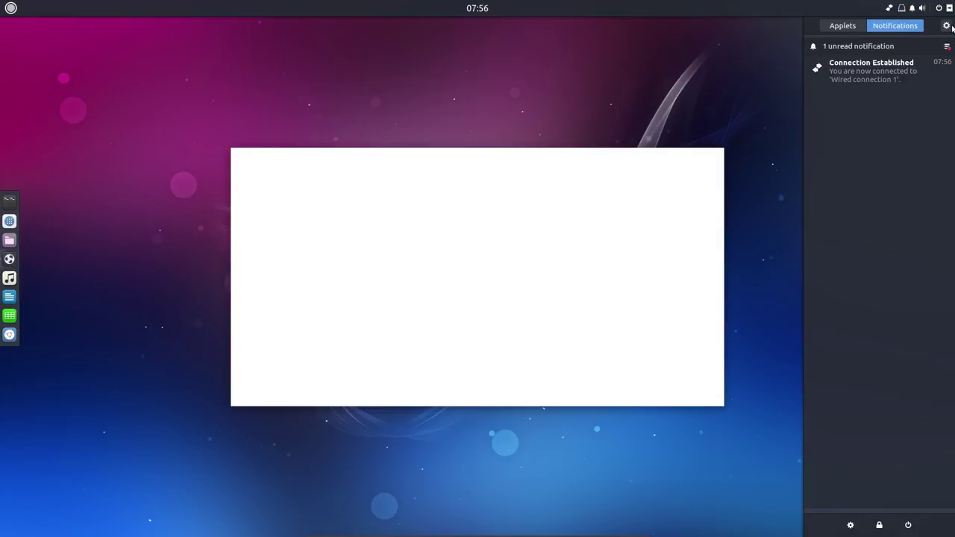
left_click(947, 27)
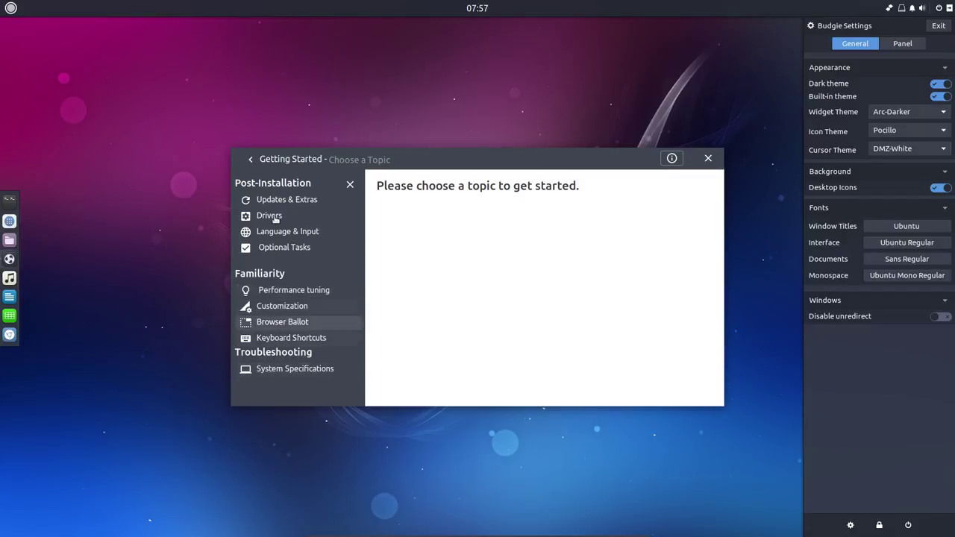
- Open the Updates & Extras topic in Getting Started and look through its Software Updater and Restricted Extras sections
left_click(298, 199)
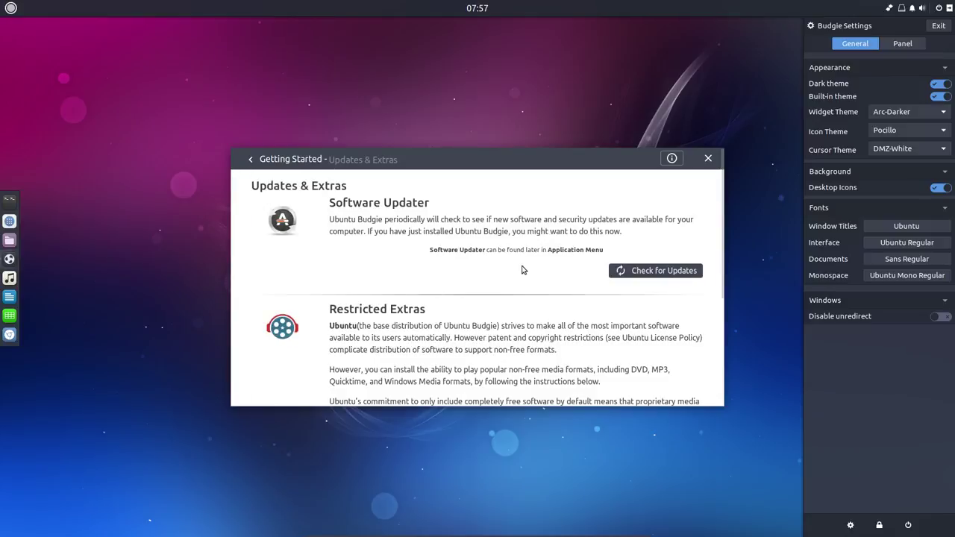
scroll(641, 322, "down", 5)
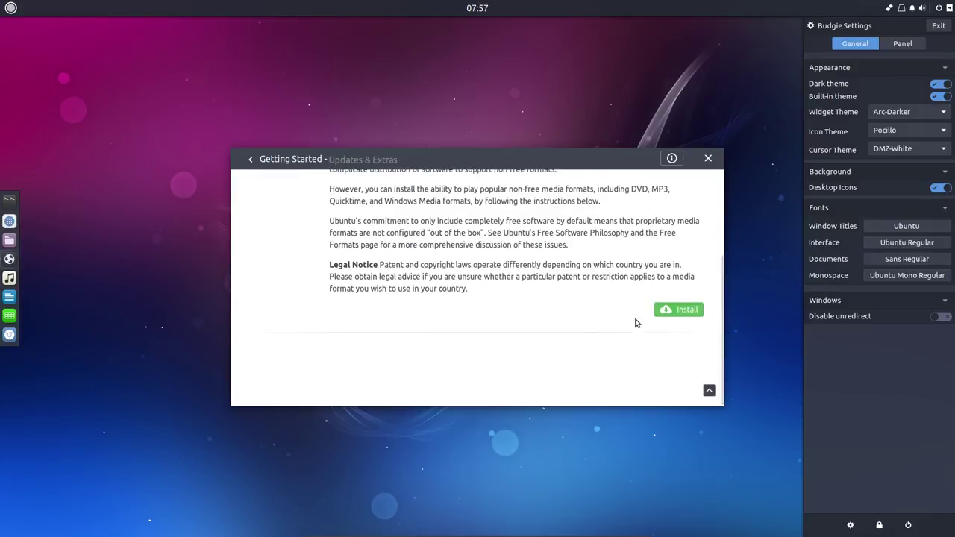
scroll(637, 322, "up", 5)
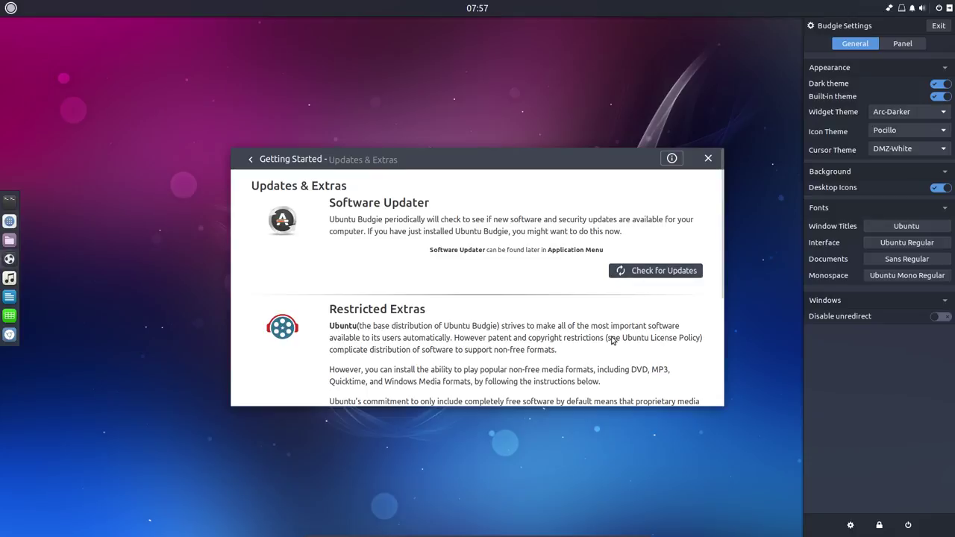
- Start the check for updates and look through the application menu's categories from Accessories down to Utilities
left_click(9, 11)
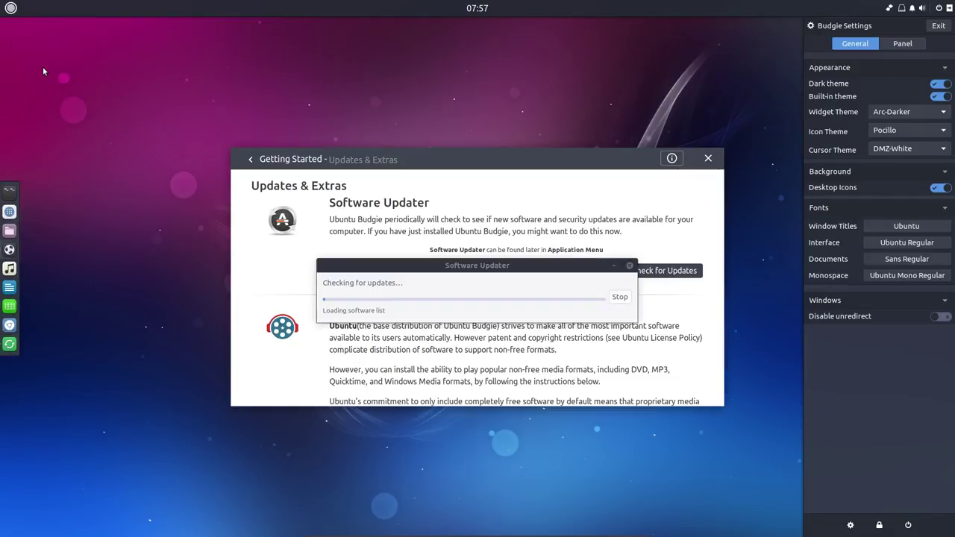
left_click(11, 8)
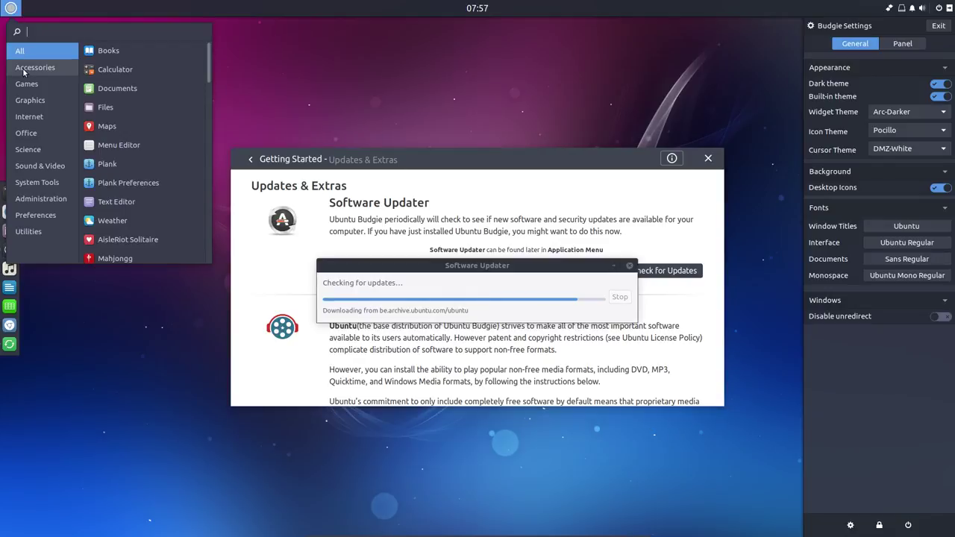
left_click(23, 71)
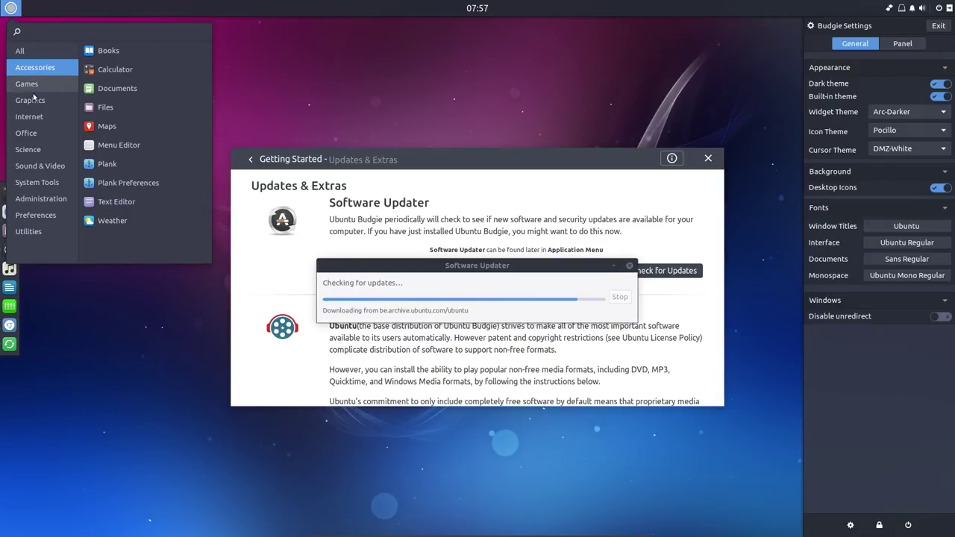
left_click(32, 89)
left_click(35, 100)
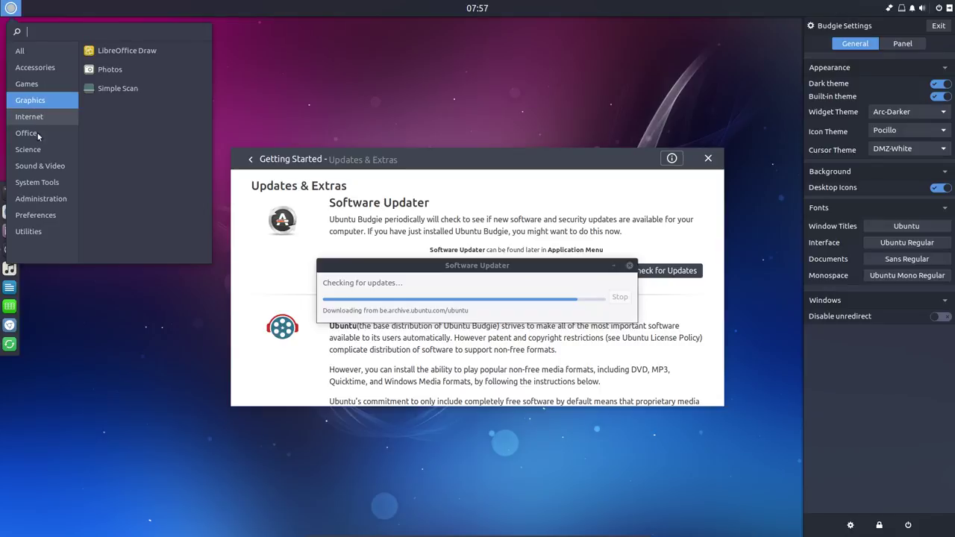
left_click(38, 136)
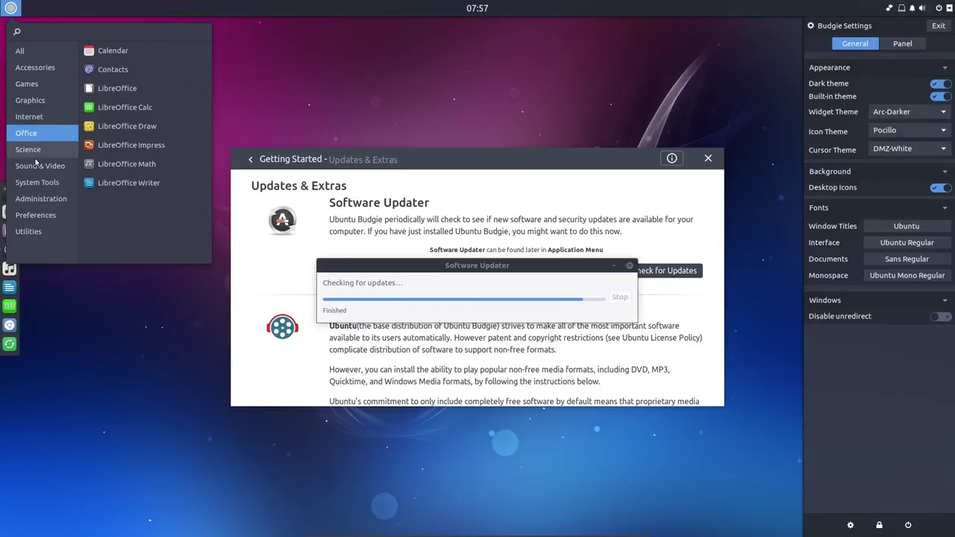
left_click(35, 153)
left_click(34, 168)
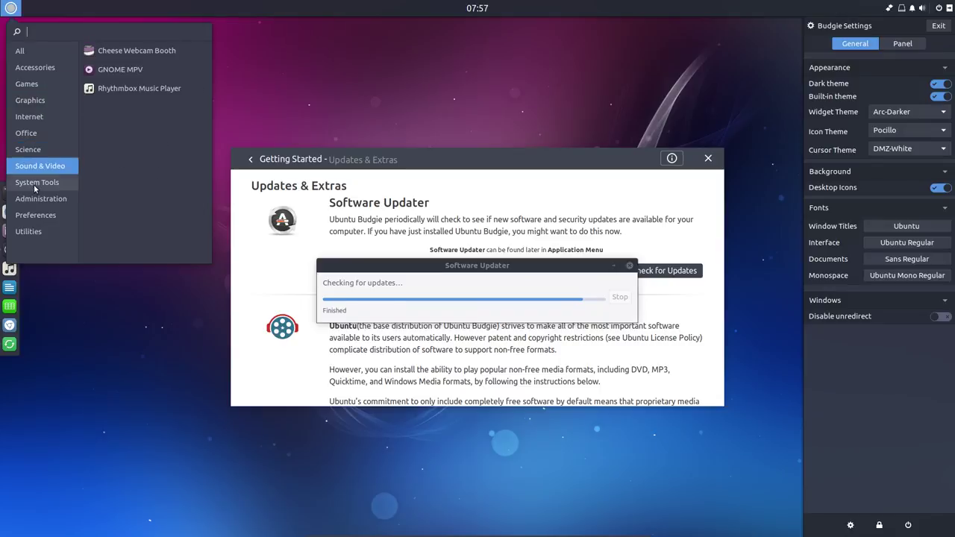
left_click(34, 184)
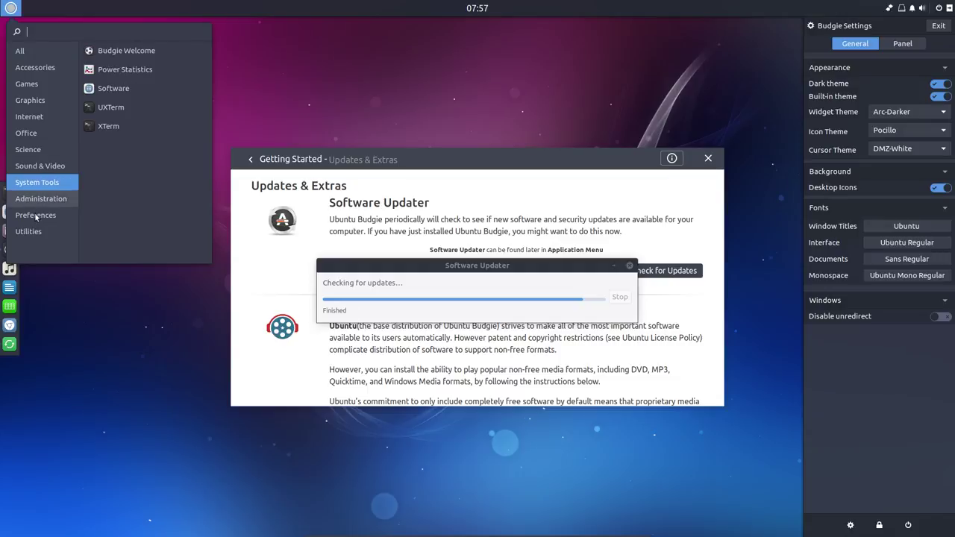
left_click(36, 216)
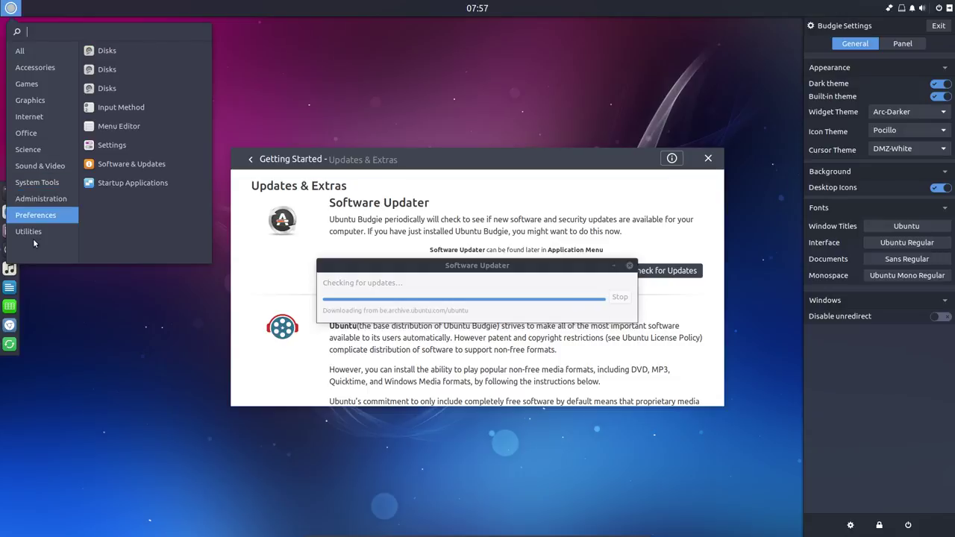
left_click(37, 233)
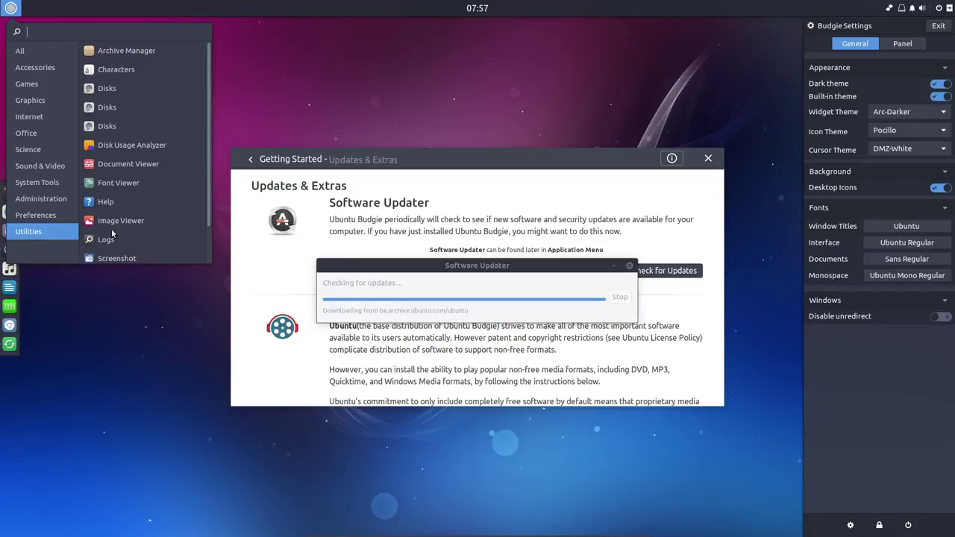
scroll(112, 234, "down", 1)
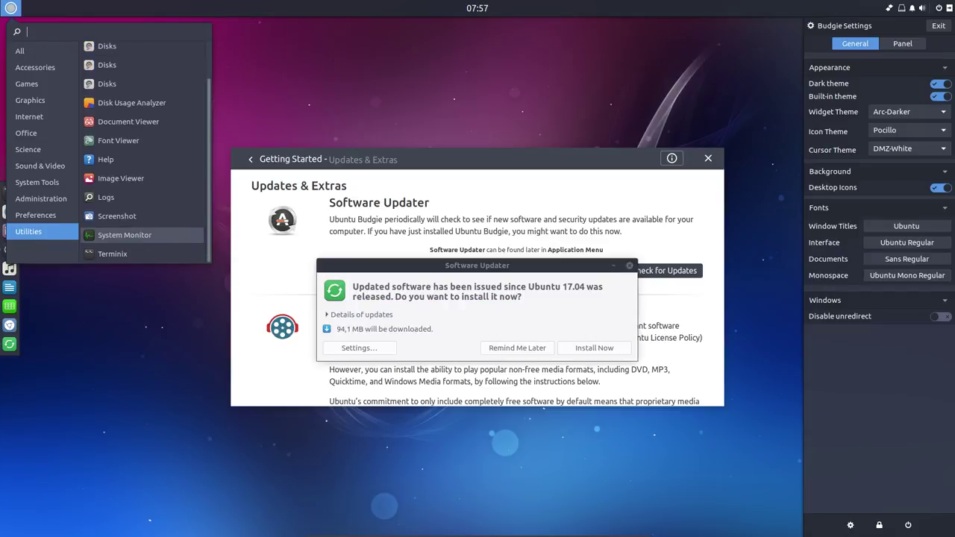
- Show the details of the available updates and look through the list, including the packages under Ubuntu base
left_click(324, 315)
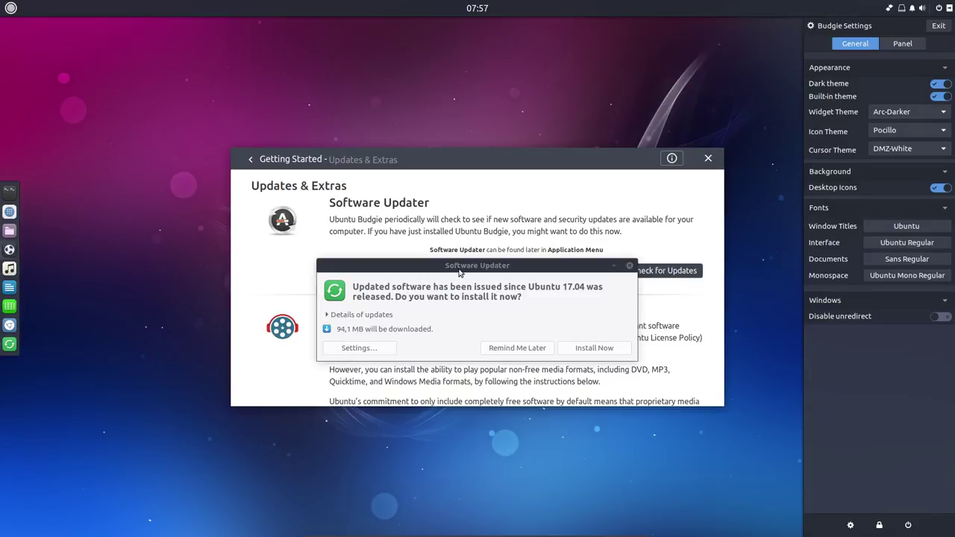
left_click_drag(459, 272, 430, 131)
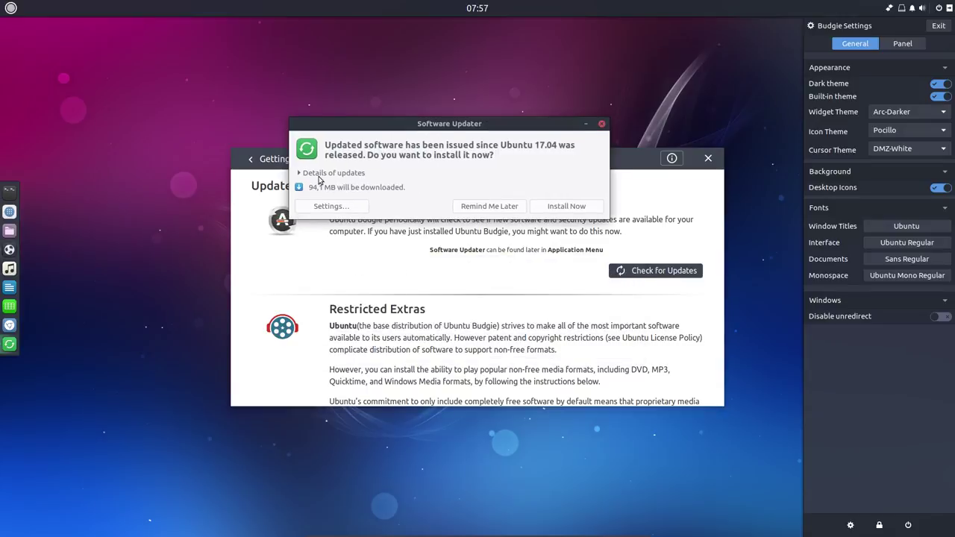
left_click(298, 173)
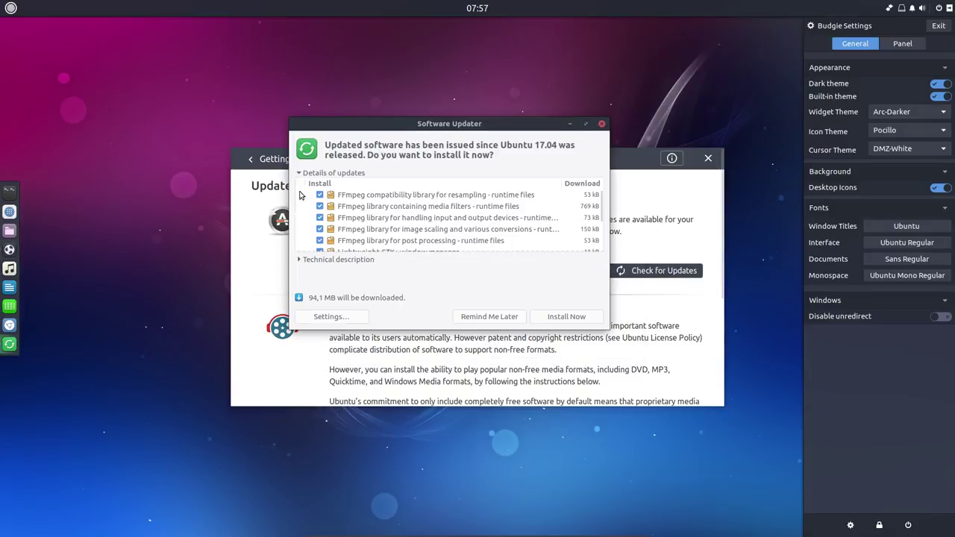
left_click(601, 224)
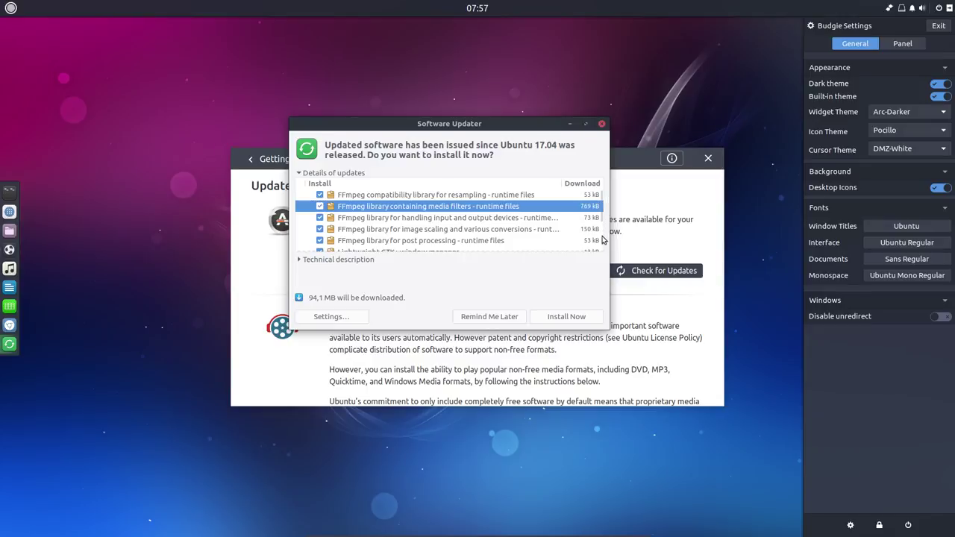
scroll(602, 240, "down", 3)
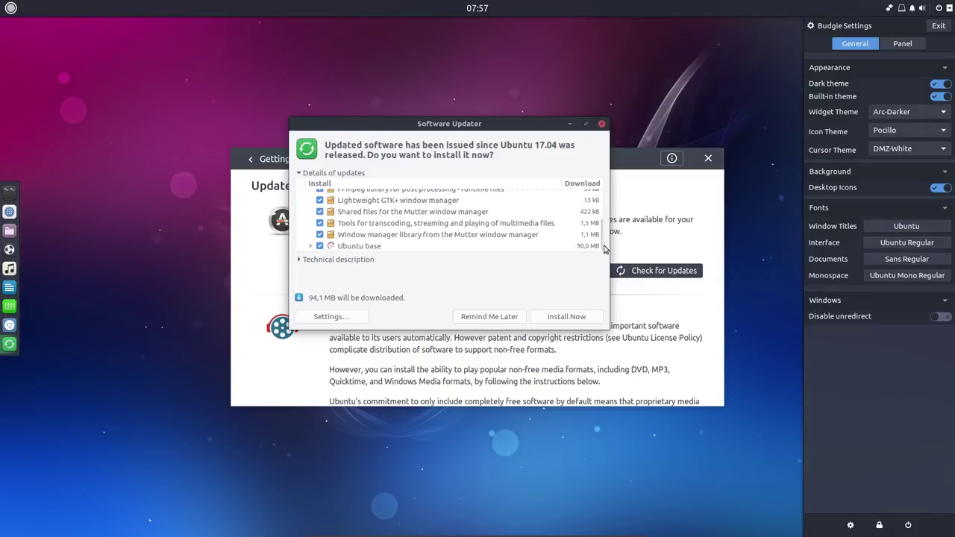
left_click(510, 236)
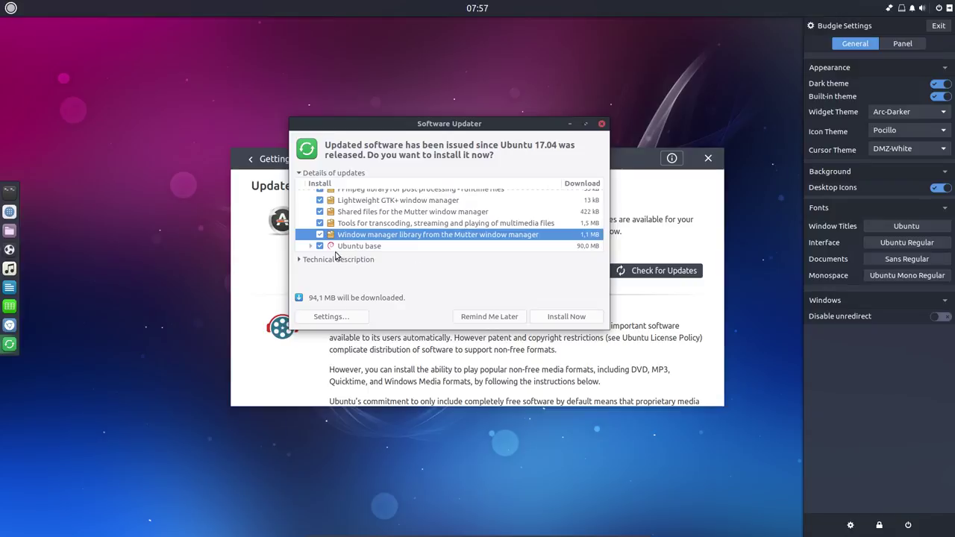
left_click(311, 247)
left_click_drag(602, 212, 609, 247)
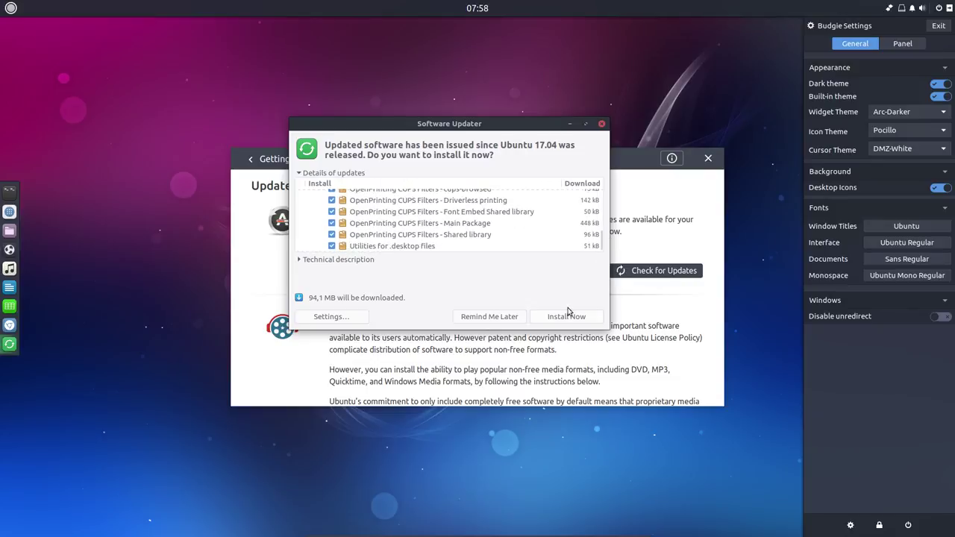
- Close the Software Updater without installing anything, and close the Getting Started window
left_click(601, 124)
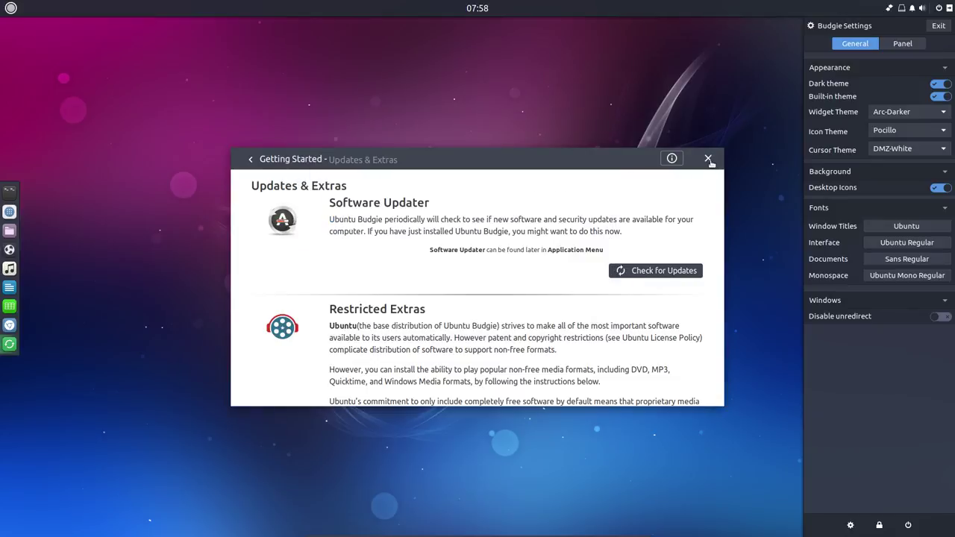
left_click(709, 161)
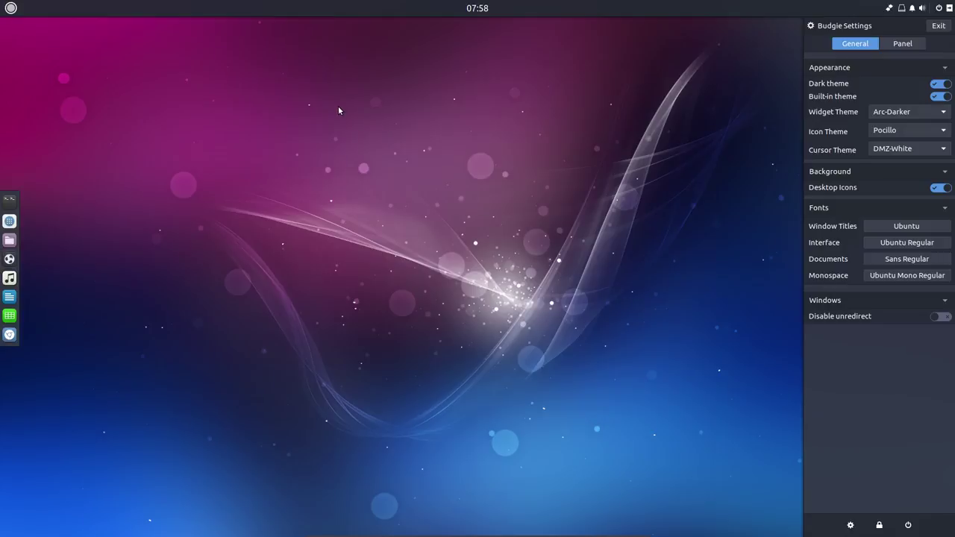
right_click(339, 108)
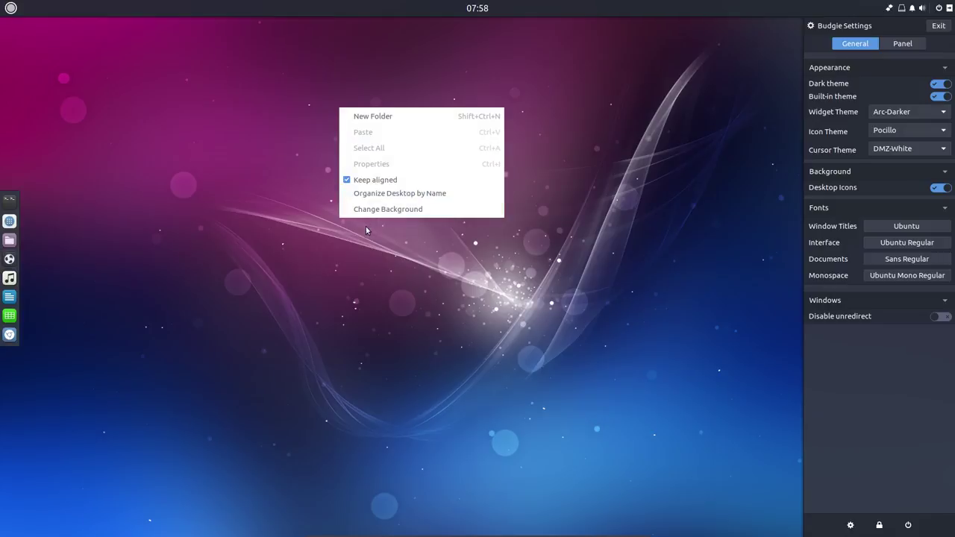
left_click(266, 170)
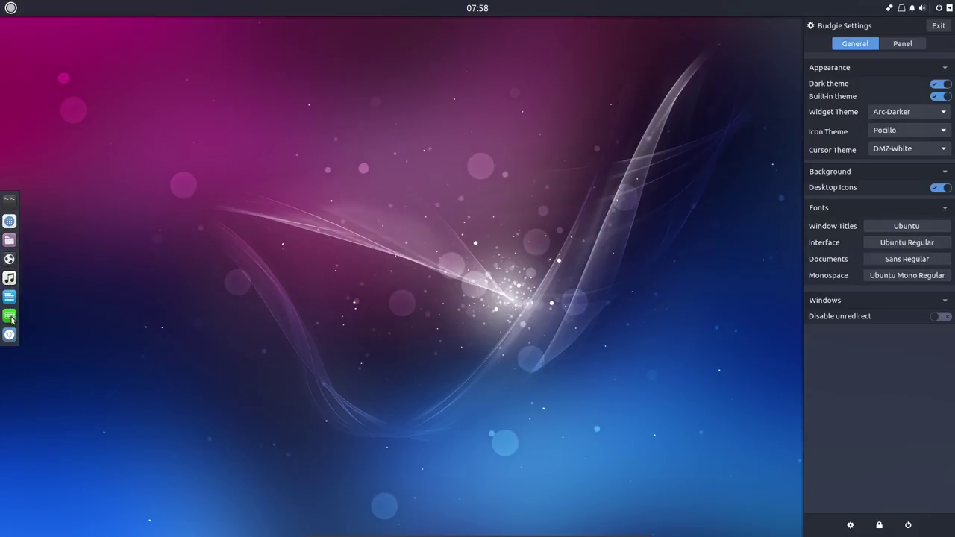
- Open XTerm from the System Tools category of the installed applications
left_click(11, 8)
left_click(45, 71)
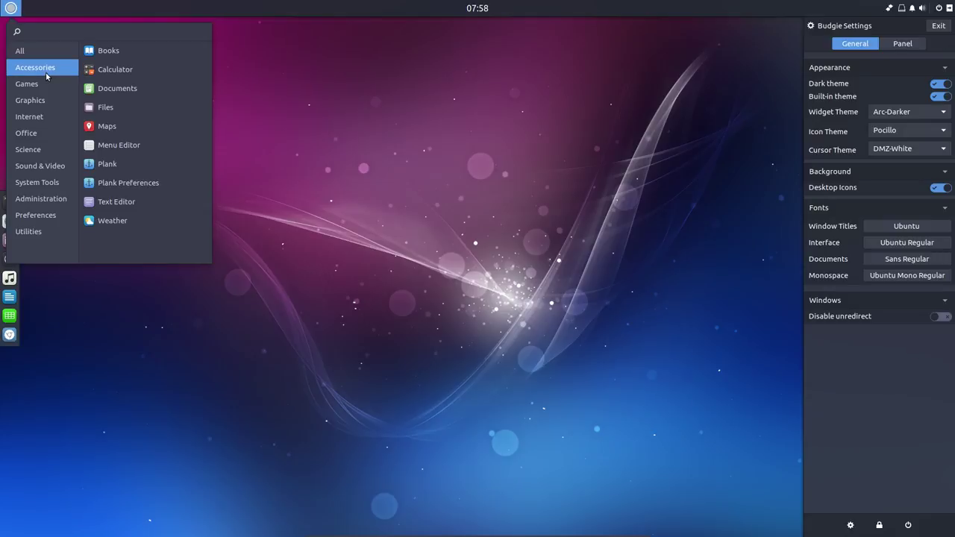
left_click(40, 203)
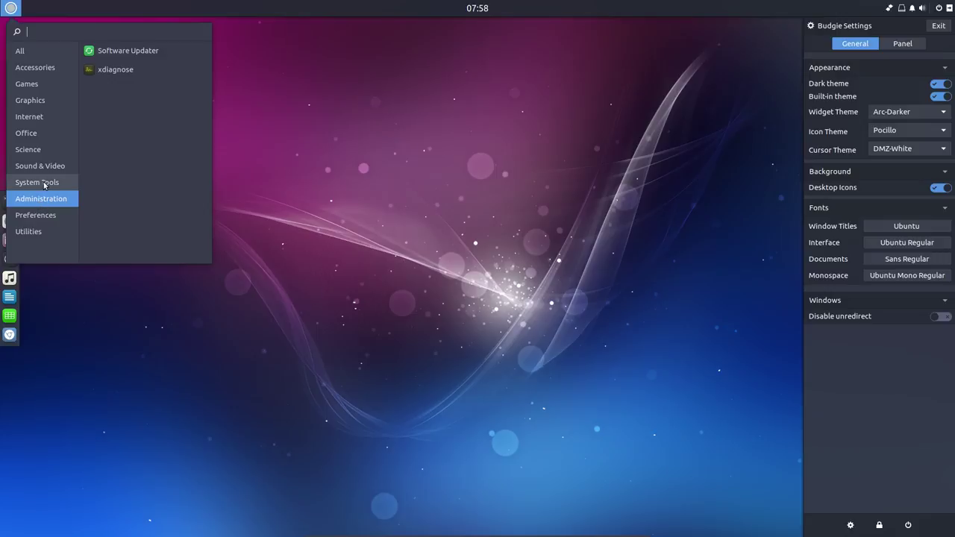
left_click(45, 183)
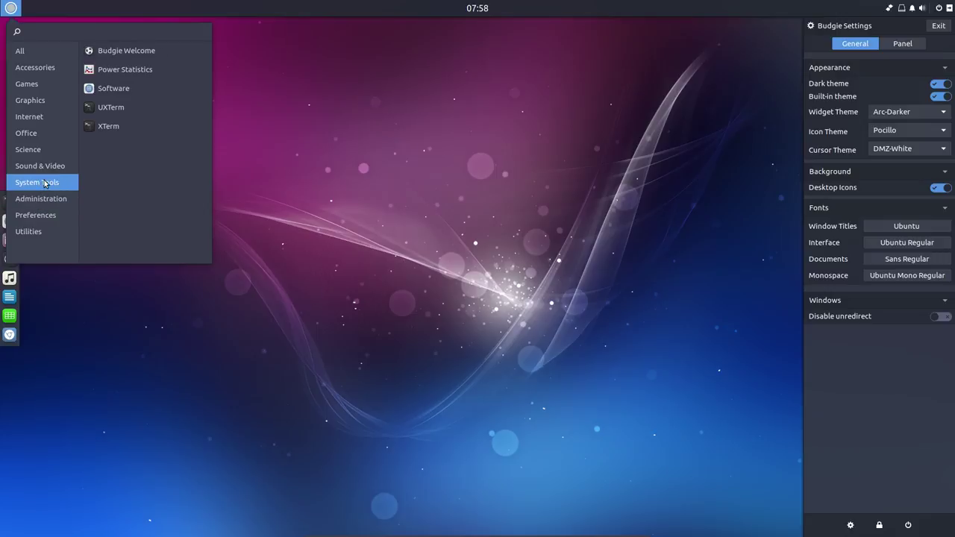
left_click(104, 126)
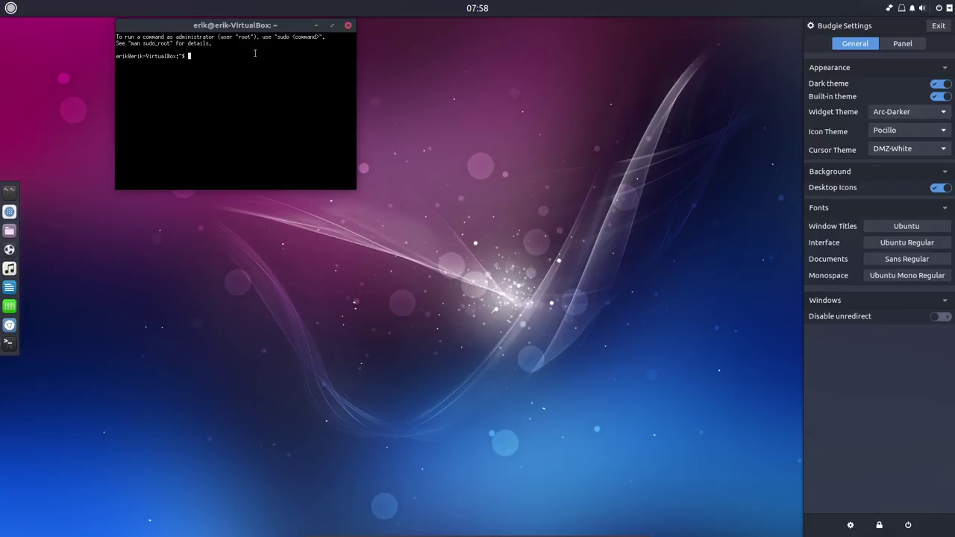
- Search the installed applications for "term", launch Terminix, and close the XTerm window
left_click(10, 8)
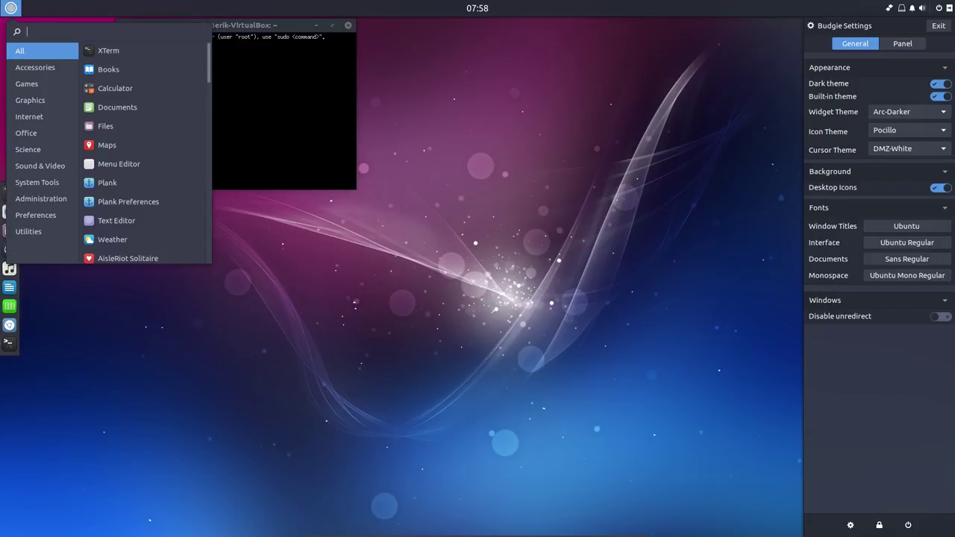
type("ter")
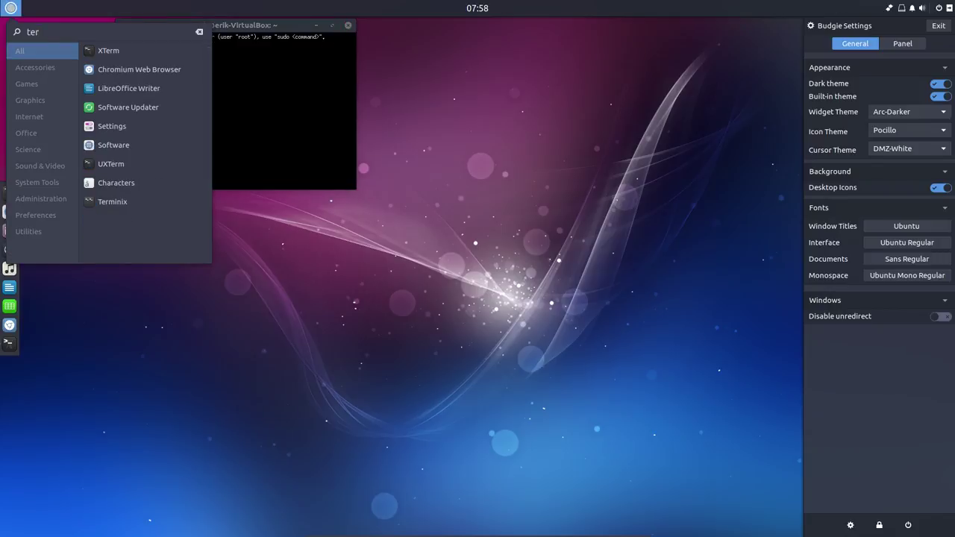
type("m")
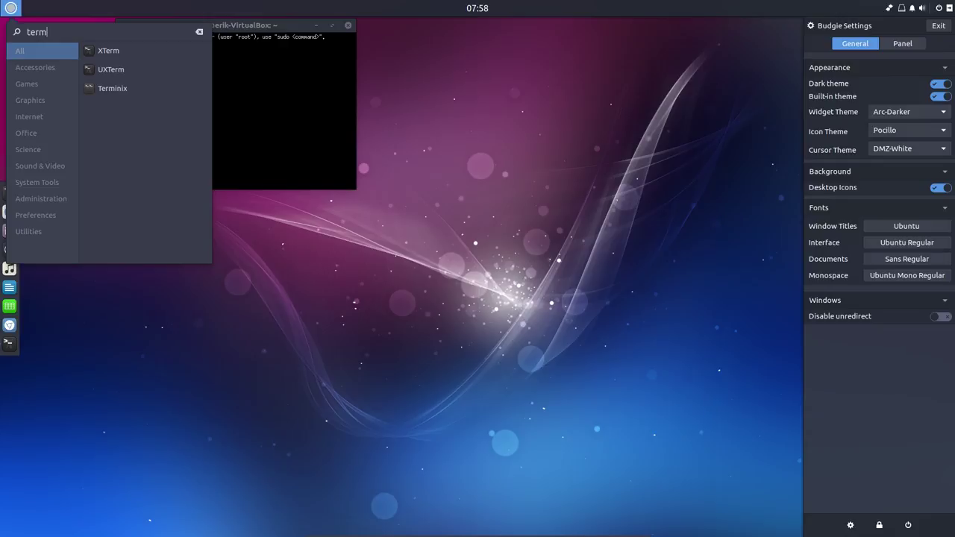
left_click(121, 89)
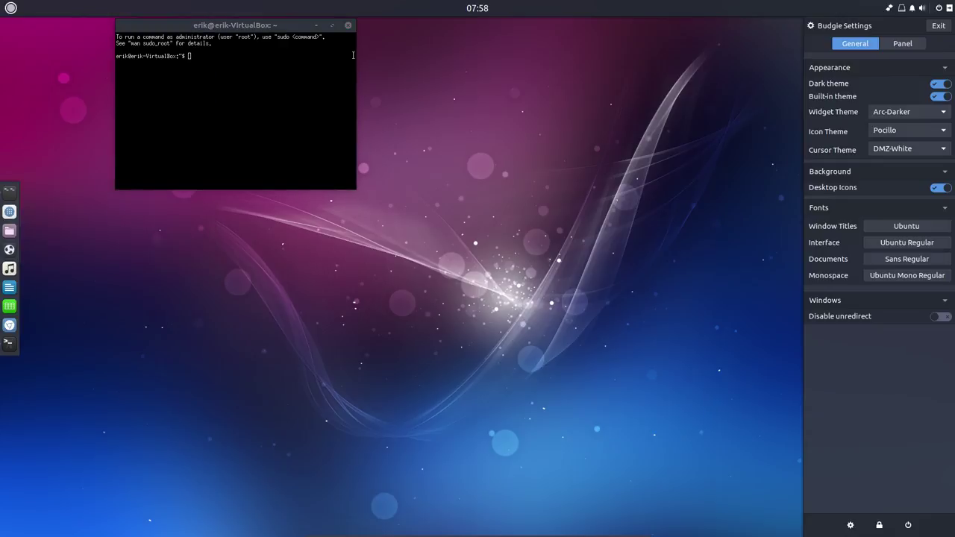
left_click(348, 25)
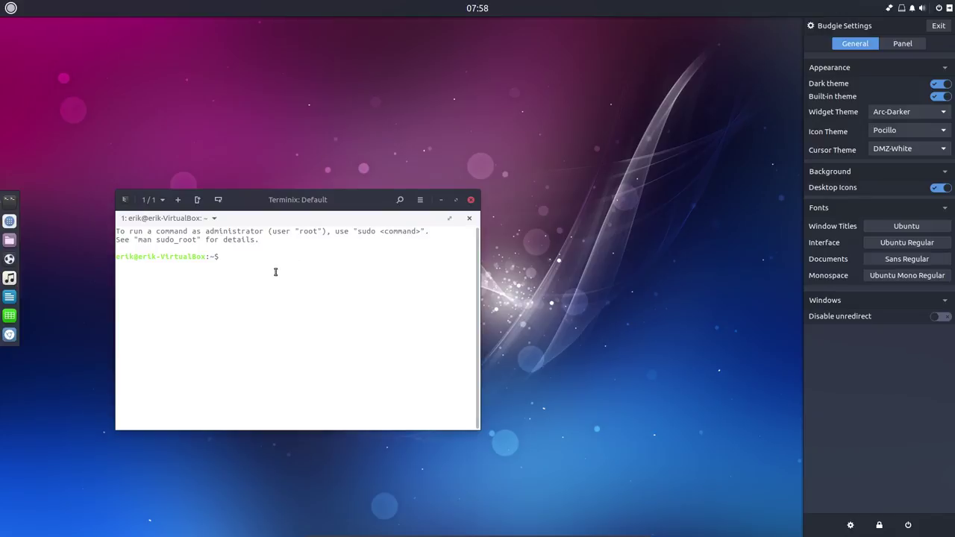
- Run uname -a in Terminix, highlight the kernel version in the output, and move the terminal window higher on the desktop
type("uname -a")
key("Return")
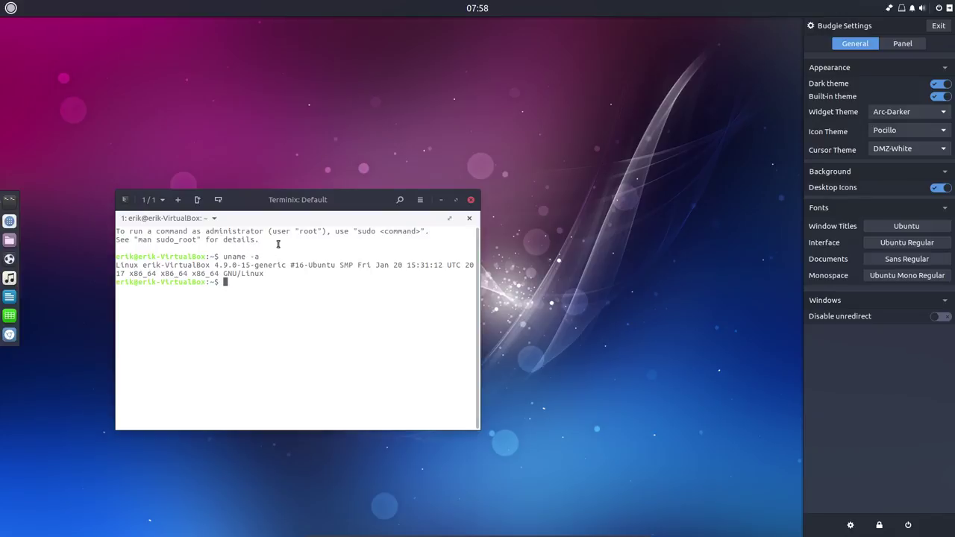
left_click_drag(224, 265, 254, 265)
left_click_drag(334, 199, 464, 78)
- Open the Terminix preferences and view the Global and Appearance settings
left_click(523, 101)
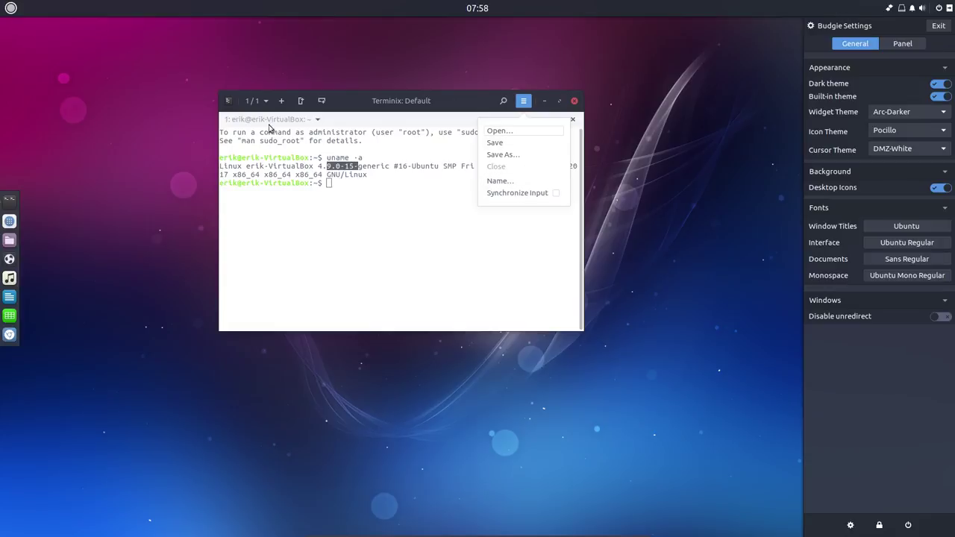
left_click(229, 102)
left_click(228, 101)
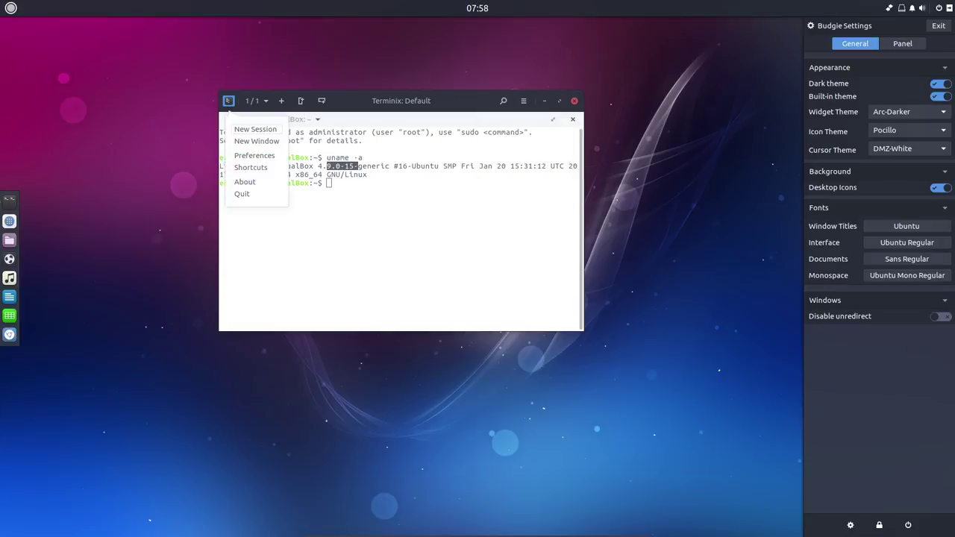
left_click(254, 155)
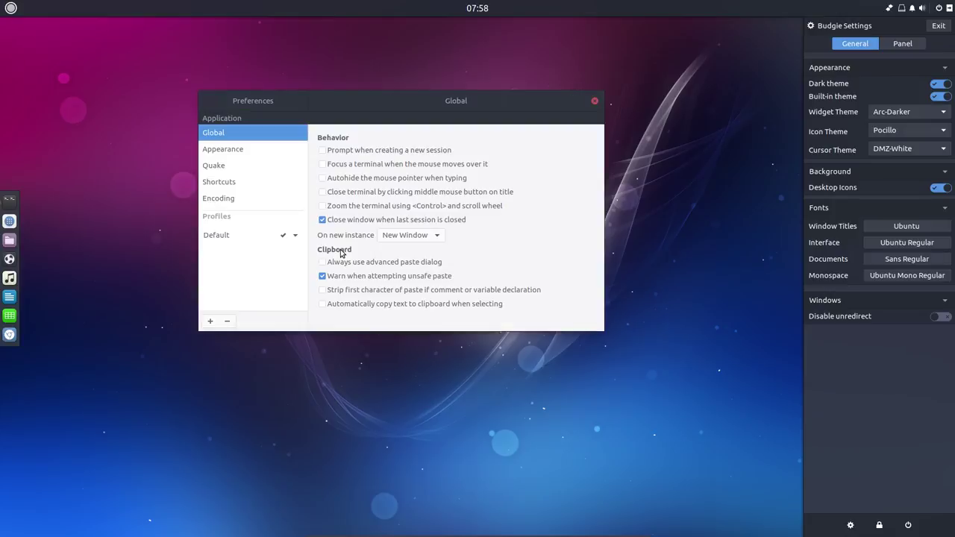
left_click(240, 150)
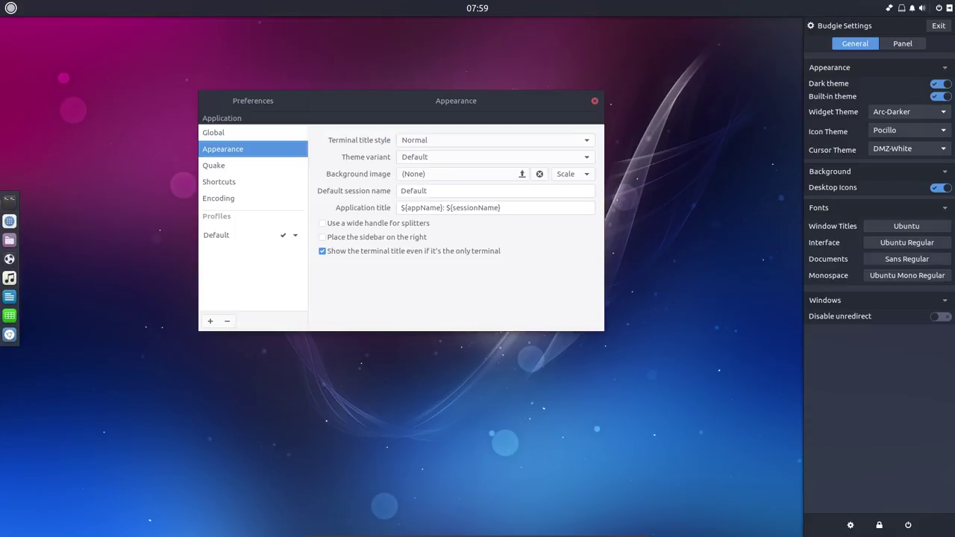
- Open the Default profile settings and set the terminal width to 90 columns
left_click(234, 236)
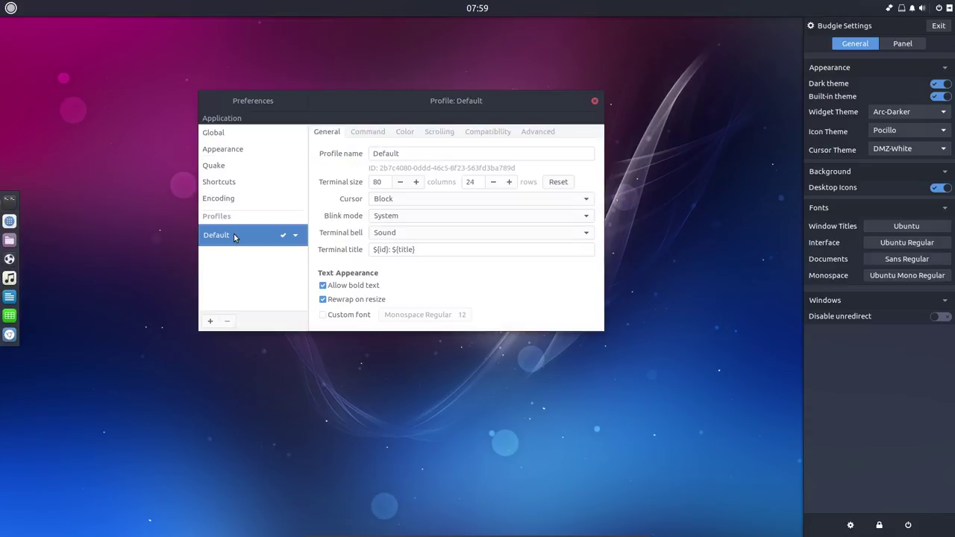
left_click(416, 182)
left_click(416, 182)
left_click(416, 182)
left_click(416, 182)
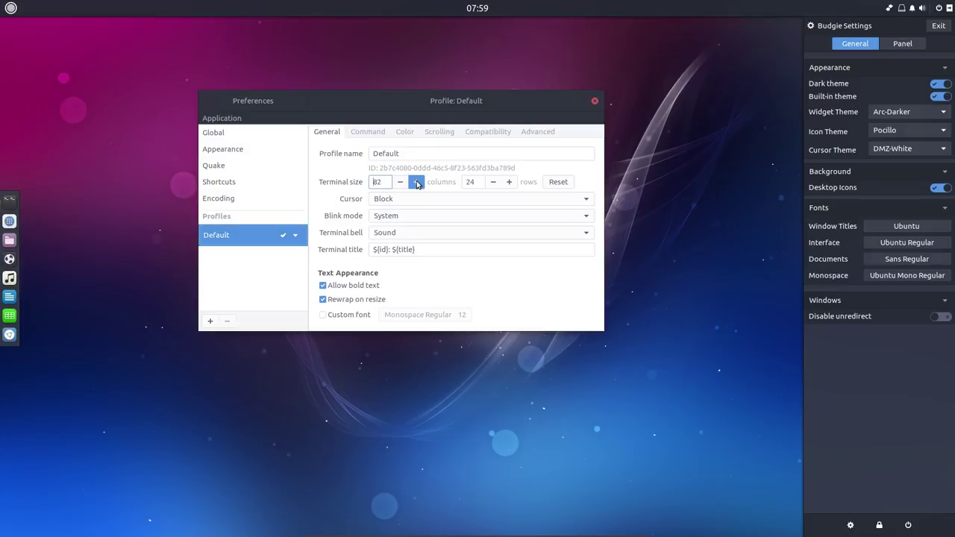
left_click(416, 182)
left_click(416, 182)
left_click(416, 182)
left_click(416, 182)
left_click(416, 182)
left_click(417, 182)
- Set the Default profile's terminal height to 31 rows
left_click(509, 182)
left_click(508, 182)
left_click(509, 182)
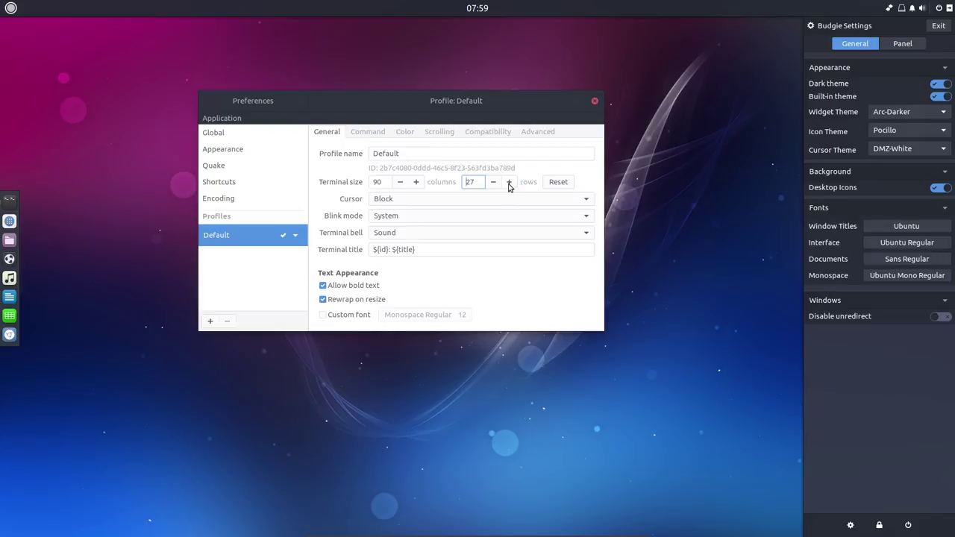
left_click(508, 182)
left_click(509, 182)
left_click(509, 182)
left_click(509, 182)
- Enable a custom font for the Default profile and set it to Monospace Regular at size 15
left_click(363, 315)
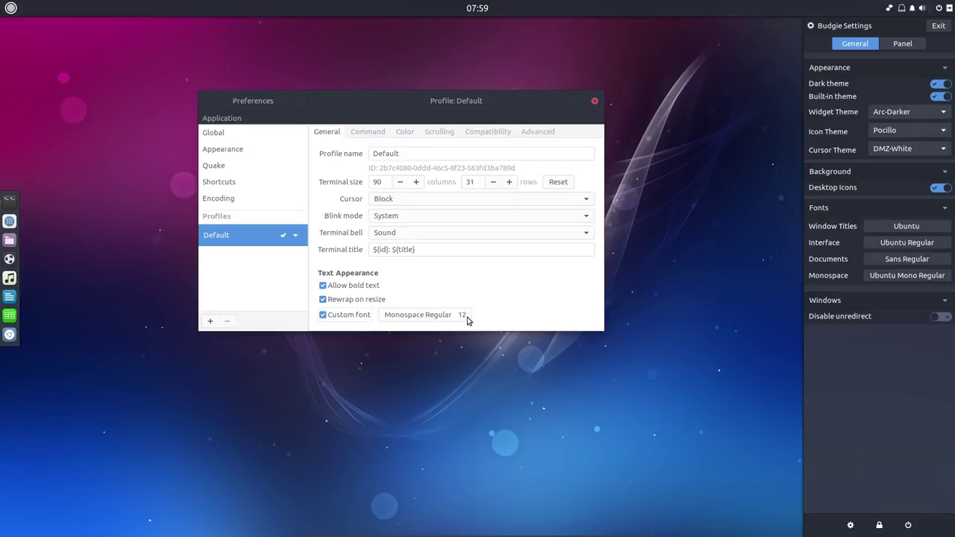
left_click(424, 314)
left_click(492, 314)
left_click(491, 314)
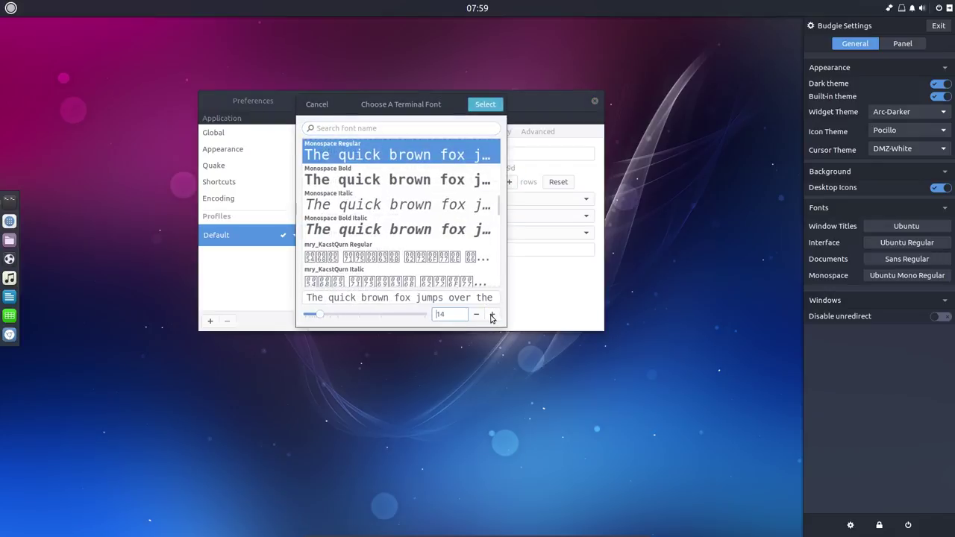
left_click(491, 314)
left_click(485, 105)
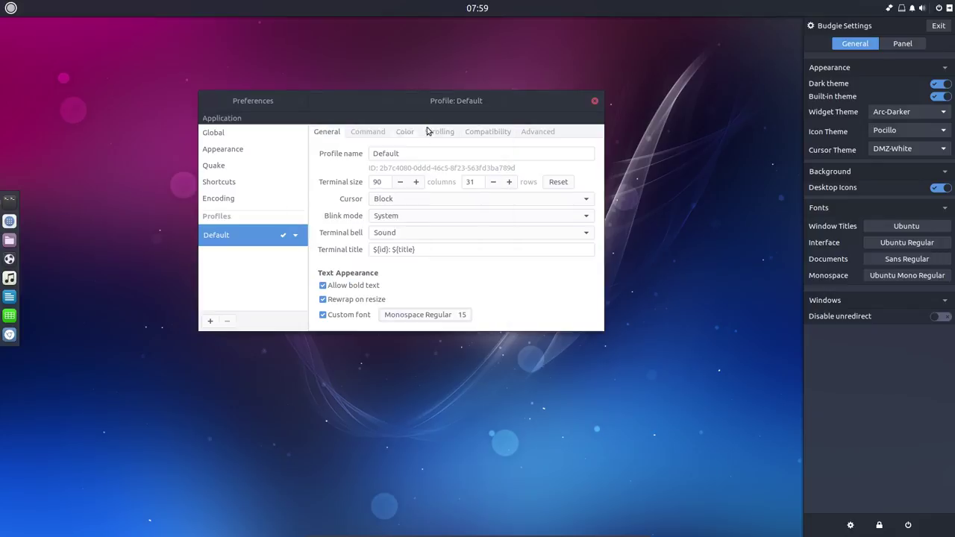
- Raise the Default profile's background transparency to about one third, moving the preferences window aside to expose the terminal
left_click(380, 134)
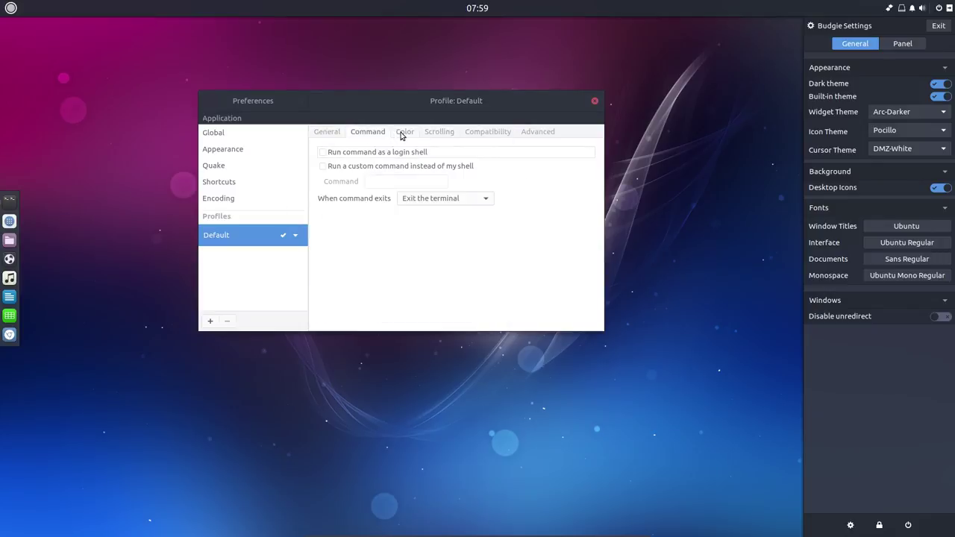
left_click(402, 132)
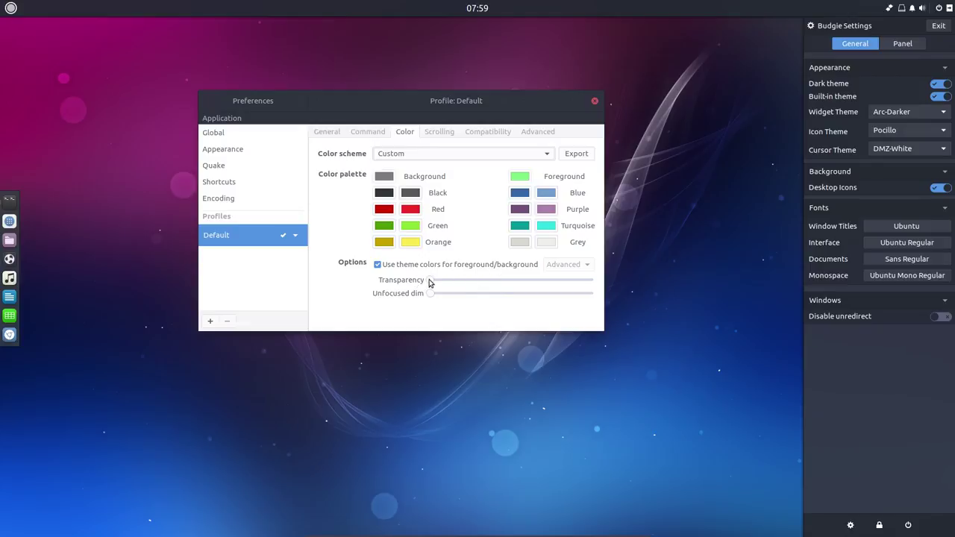
left_click_drag(430, 281, 464, 282)
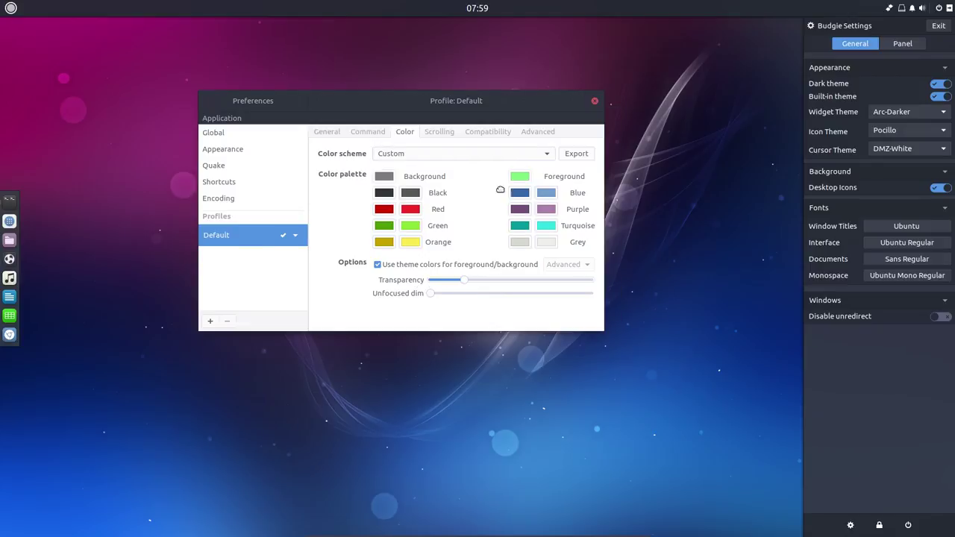
left_click_drag(448, 102, 537, 221)
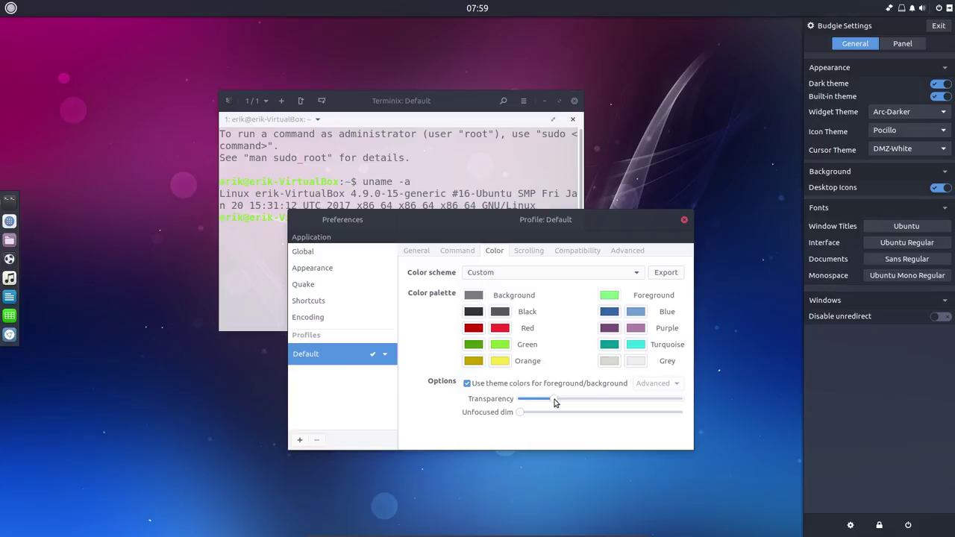
left_click_drag(554, 403, 578, 400)
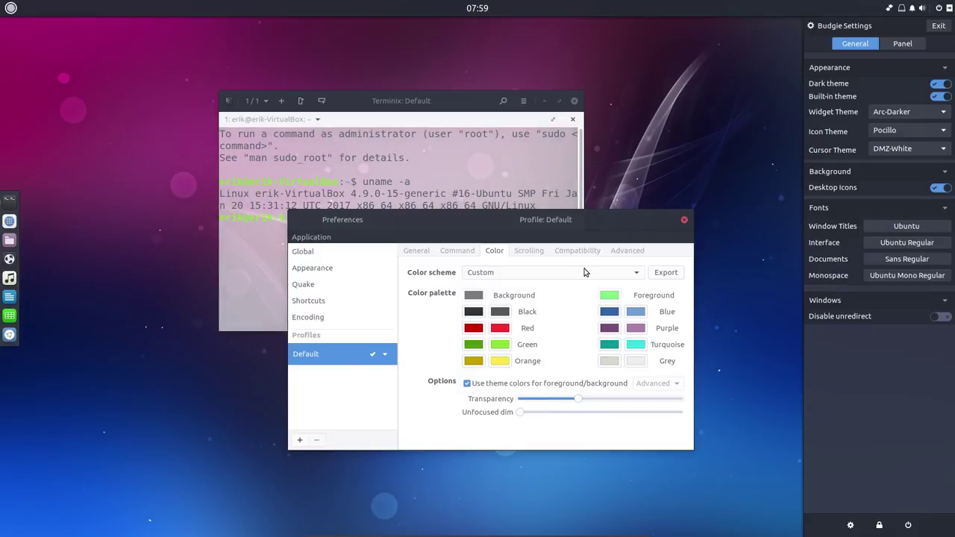
- Keep the Custom color scheme and raise the unfocused dim to about one fifth, moving the preferences window farther below the terminal text
left_click(585, 271)
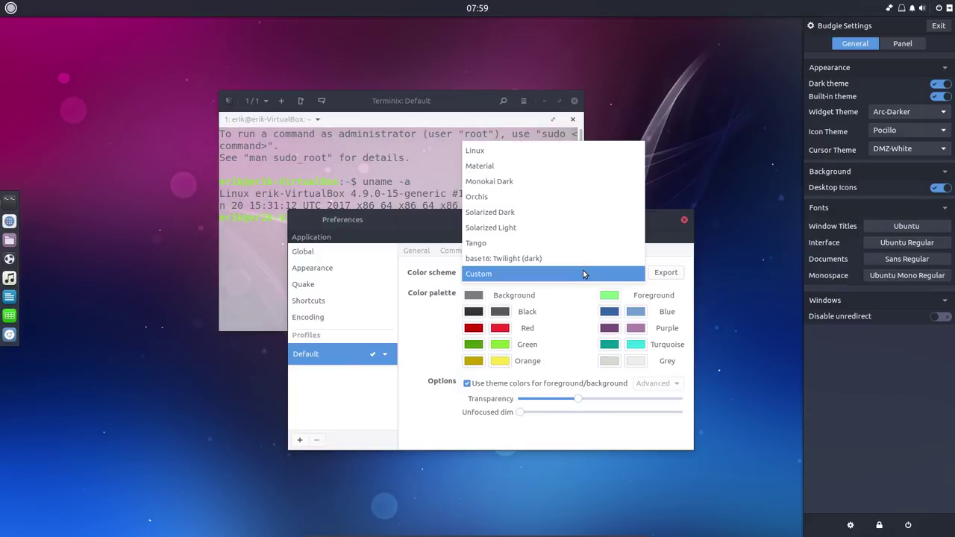
left_click(584, 274)
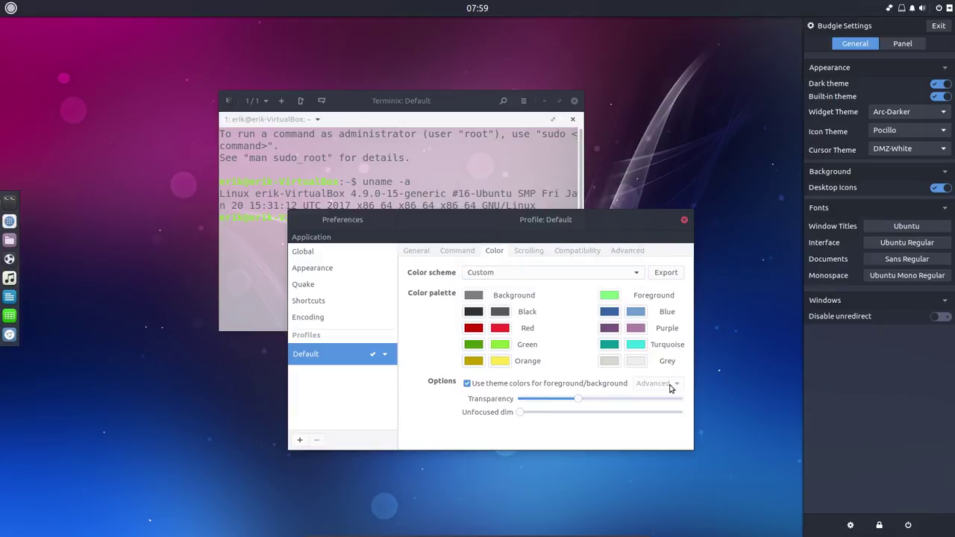
left_click_drag(521, 413, 558, 417)
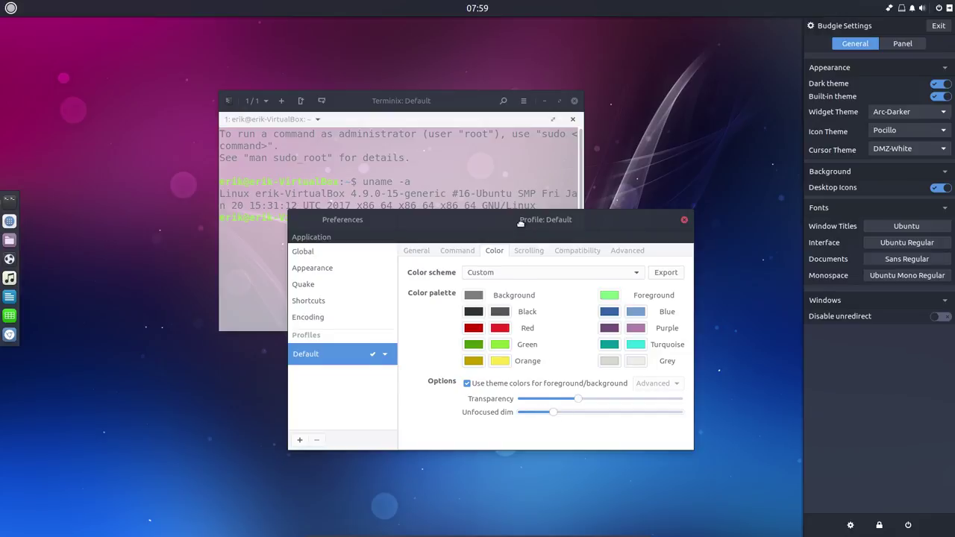
left_click_drag(519, 223, 518, 258)
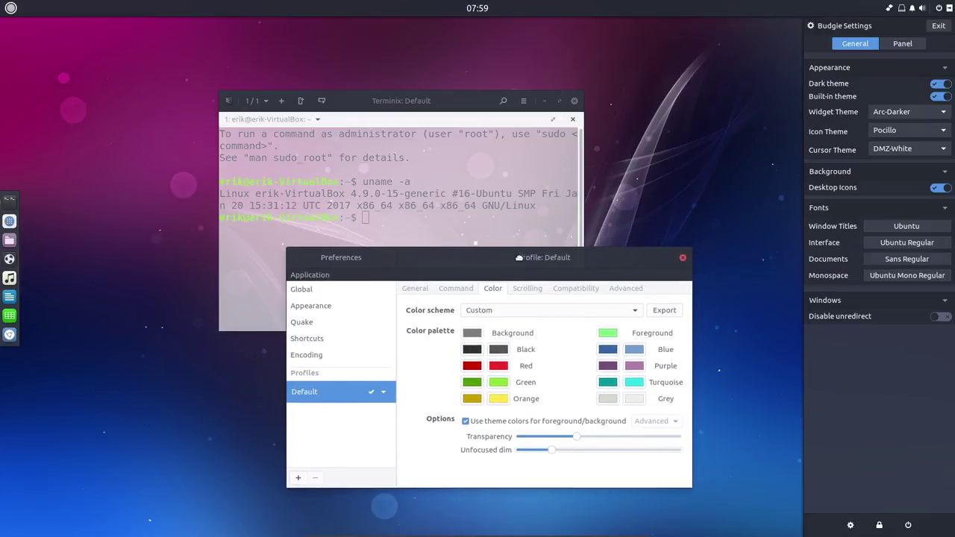
- Open the file manager's Home folder and alternate focus between it and Terminix to examine the terminal's transparency and dimming
left_click(618, 169)
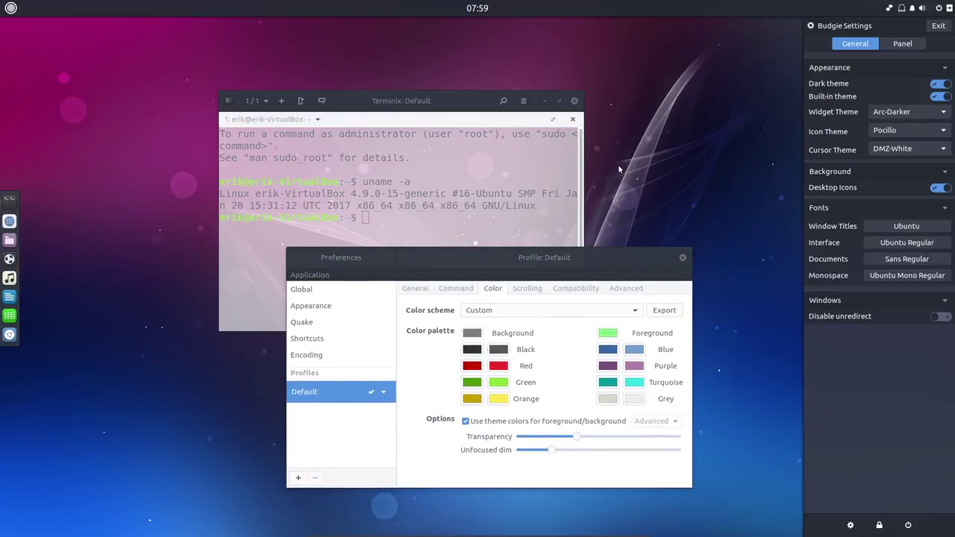
left_click(22, 239)
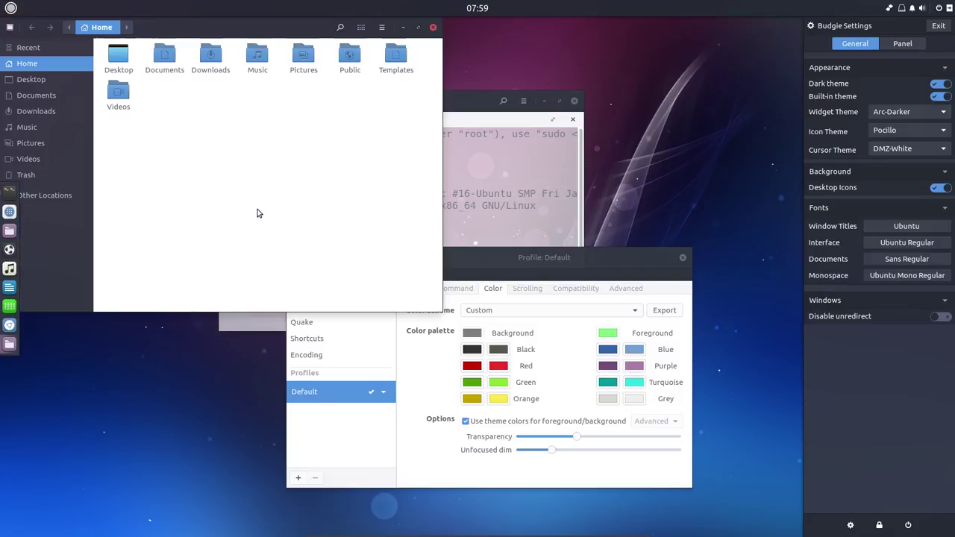
left_click(481, 110)
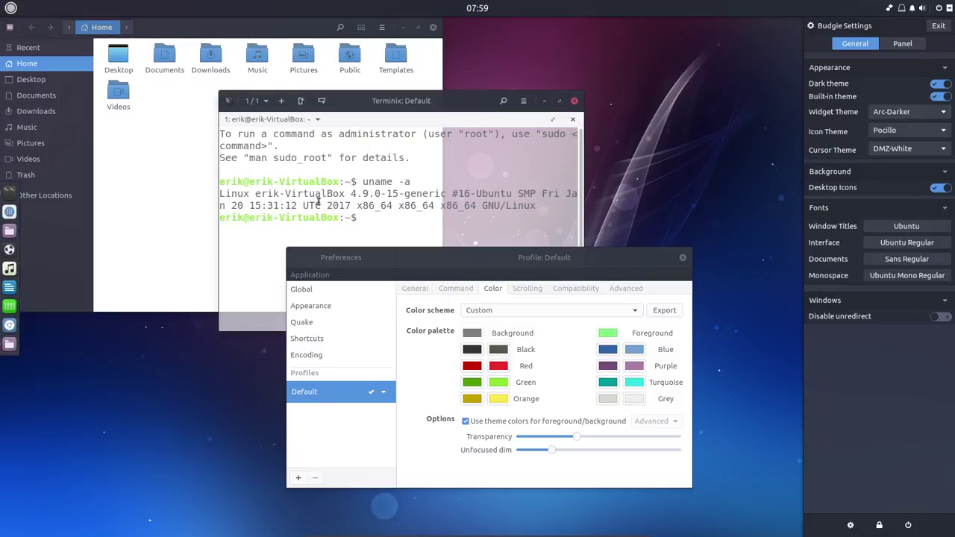
left_click(199, 209)
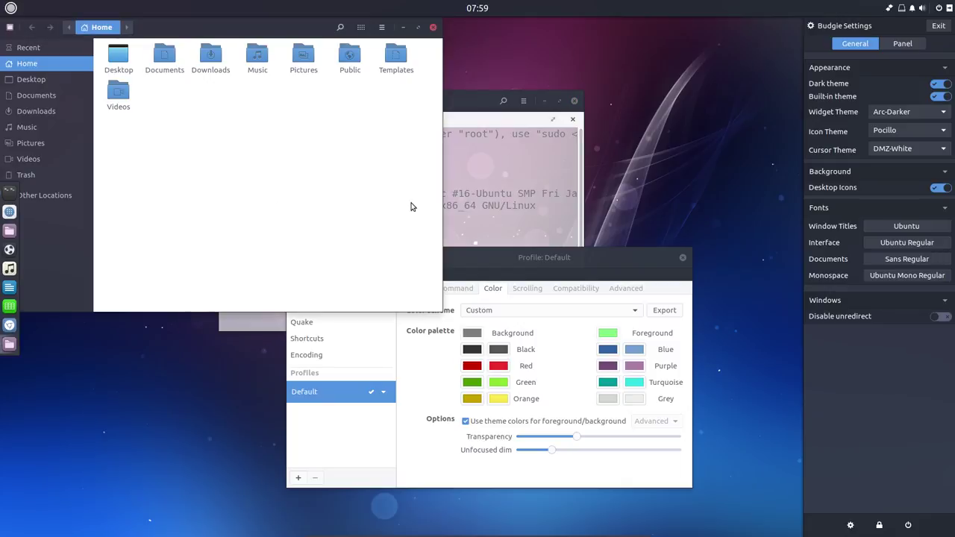
left_click(473, 199)
left_click(191, 212)
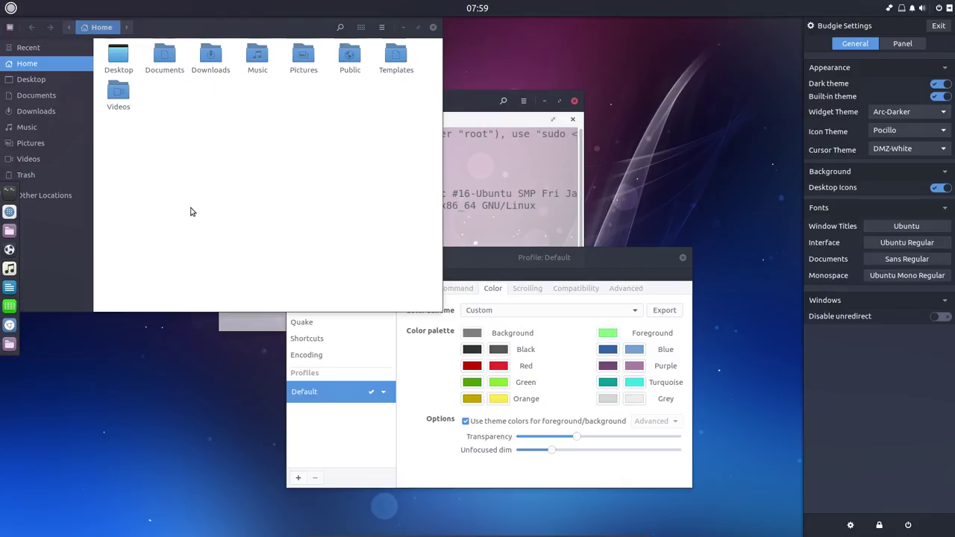
- Fine-tune the unfocused dim to about one fifth and turn off the scrollbar in the Default profile
left_click(567, 456)
mouse_move(567, 452)
left_mouse_down()
mouse_move(617, 452)
mouse_move(496, 455)
mouse_move(552, 453)
left_mouse_up()
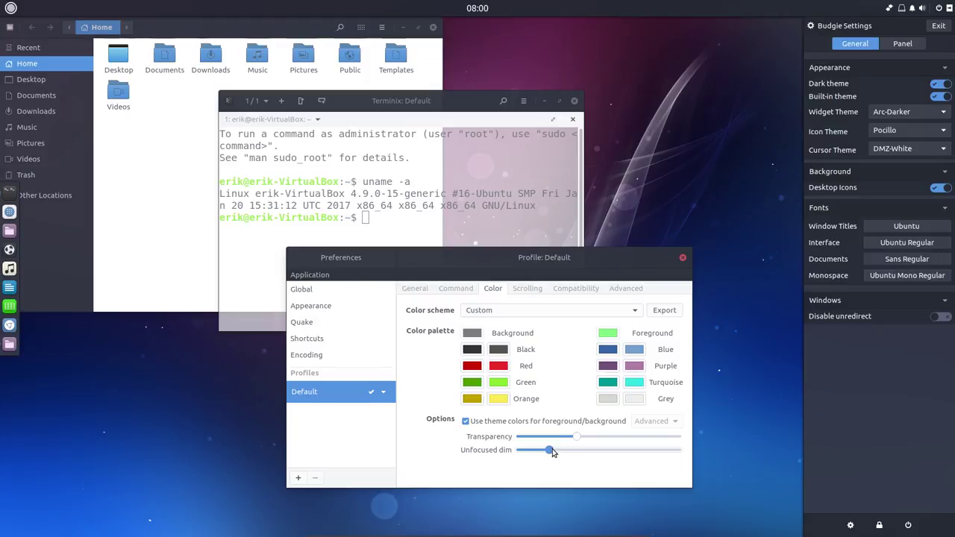
left_click(522, 289)
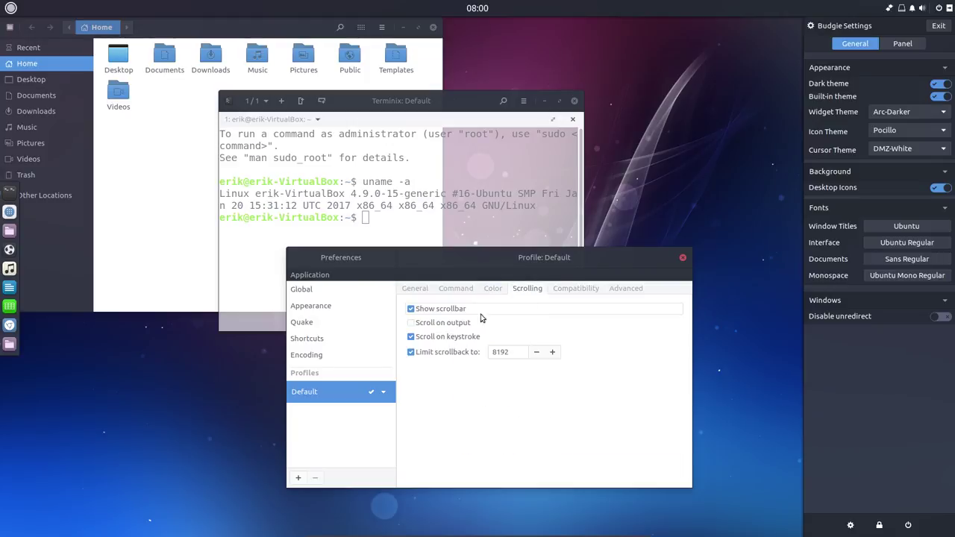
left_click(463, 312)
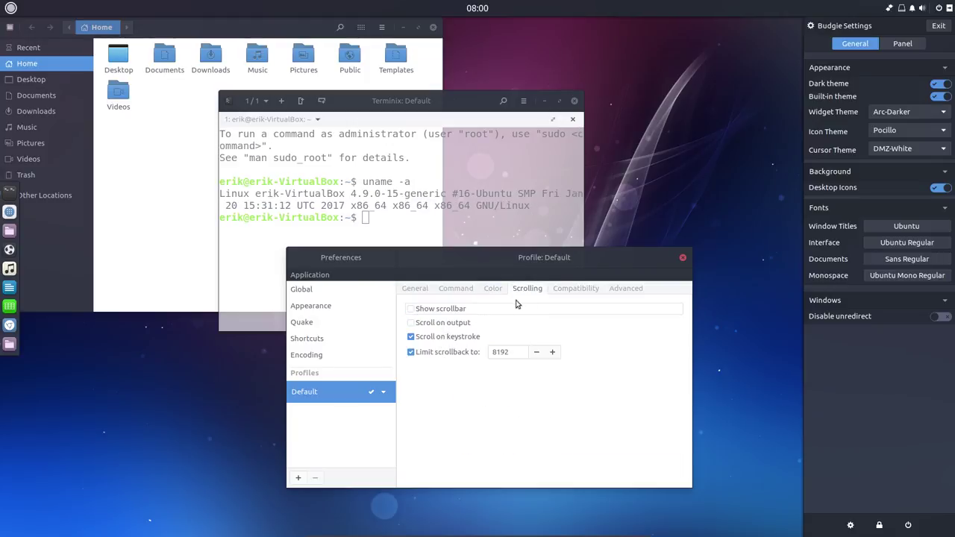
- Review the Default profile's remaining setting categories, plus the Encoding, Shortcuts and Quake preferences
left_click(582, 290)
left_click(618, 291)
left_click(491, 293)
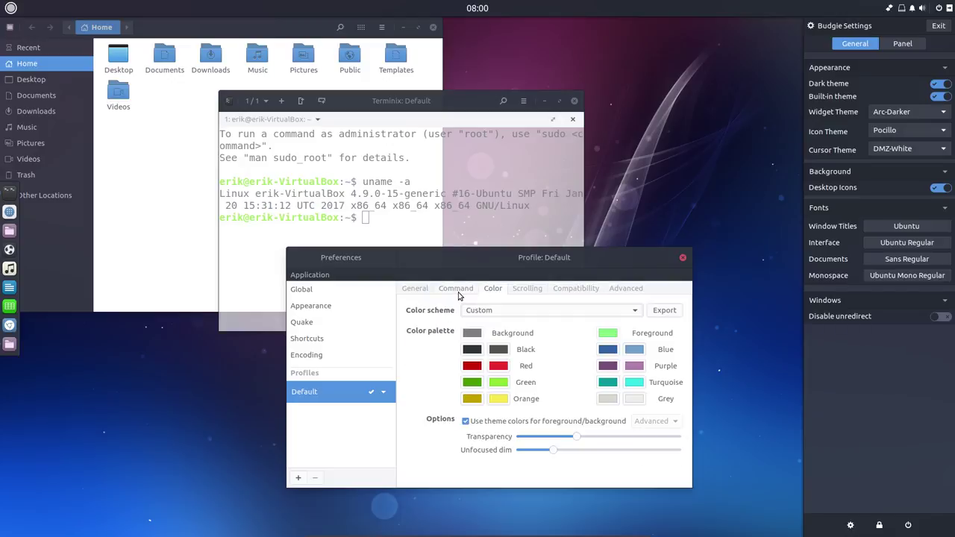
left_click(456, 289)
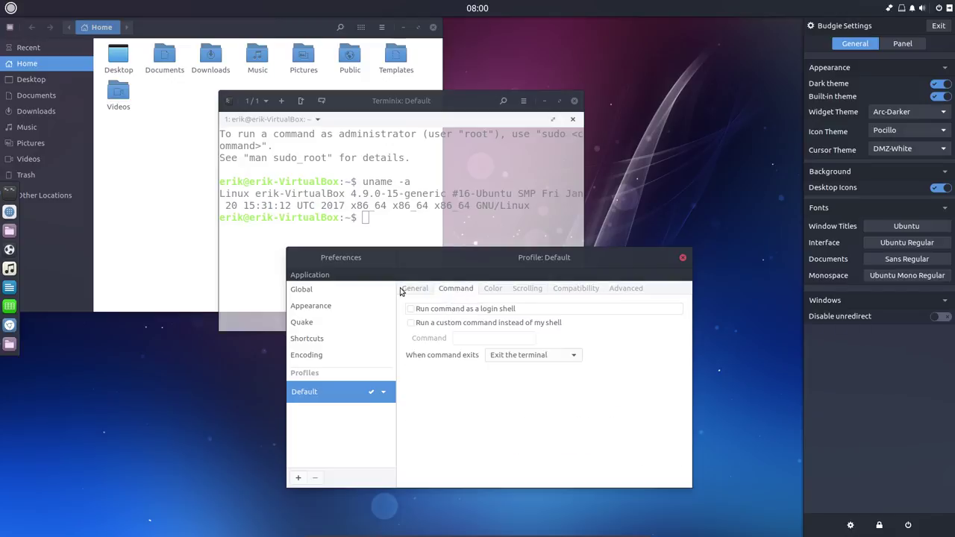
left_click(402, 290)
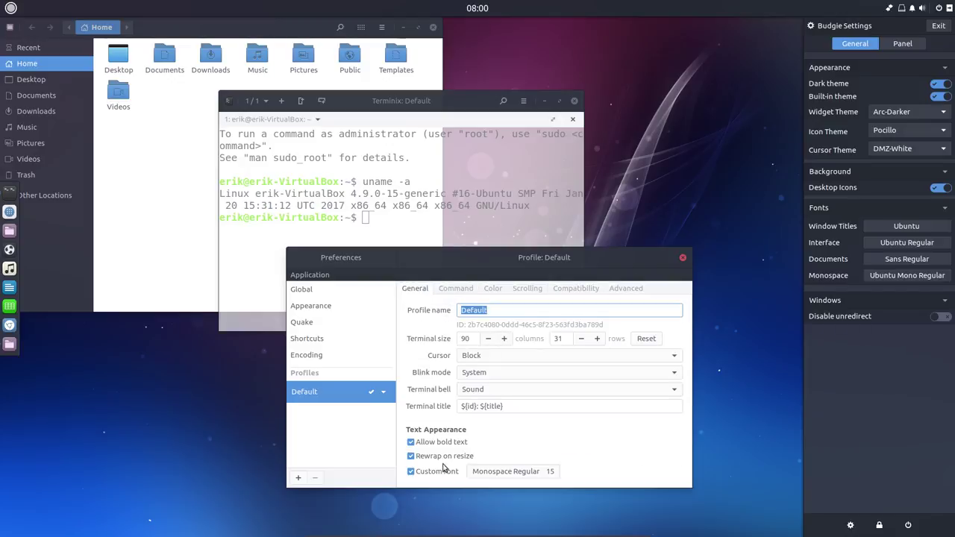
left_click(317, 355)
left_click(314, 337)
left_click(316, 325)
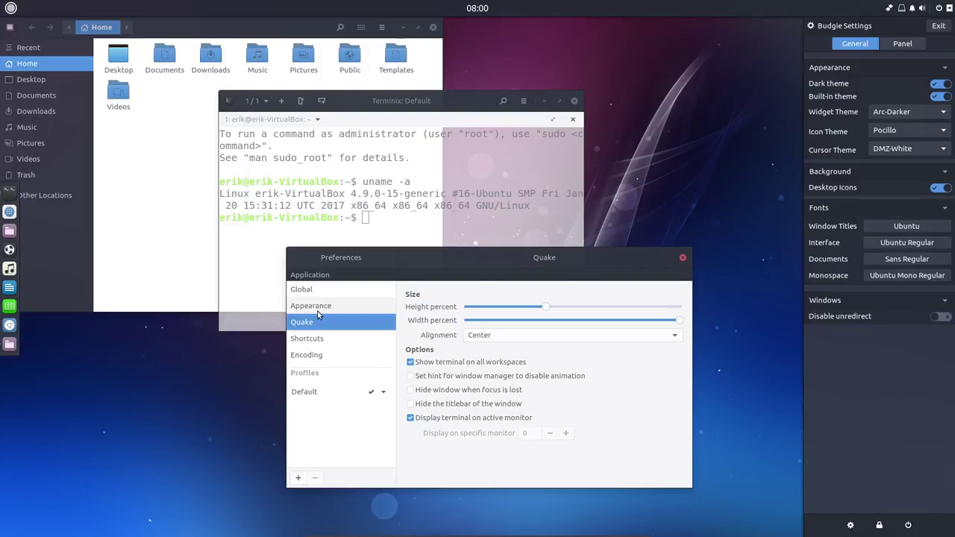
- Set the terminal title style to None in the Appearance preferences
left_click(322, 307)
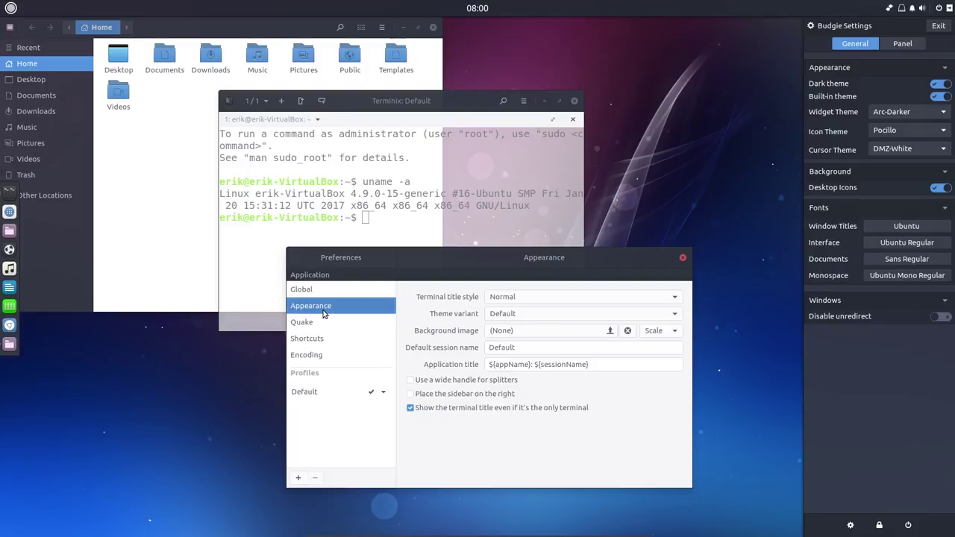
left_click(527, 302)
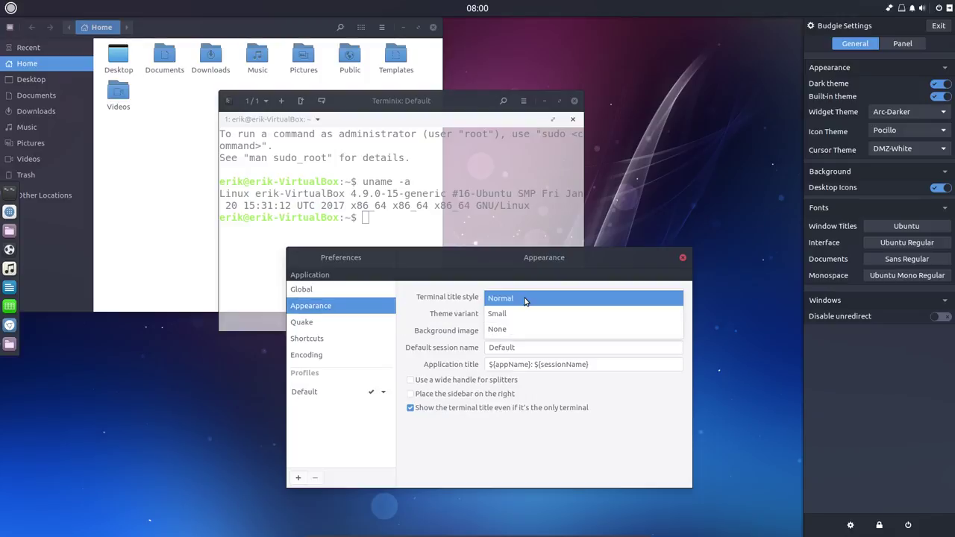
left_click(515, 336)
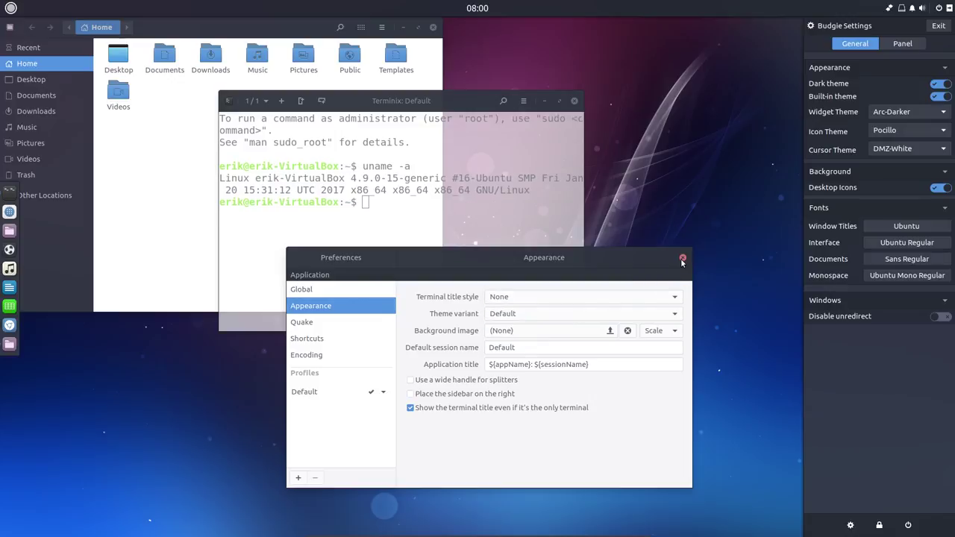
- Close the Terminix preferences, the terminal window and the file manager
key("Escape")
left_click(573, 101)
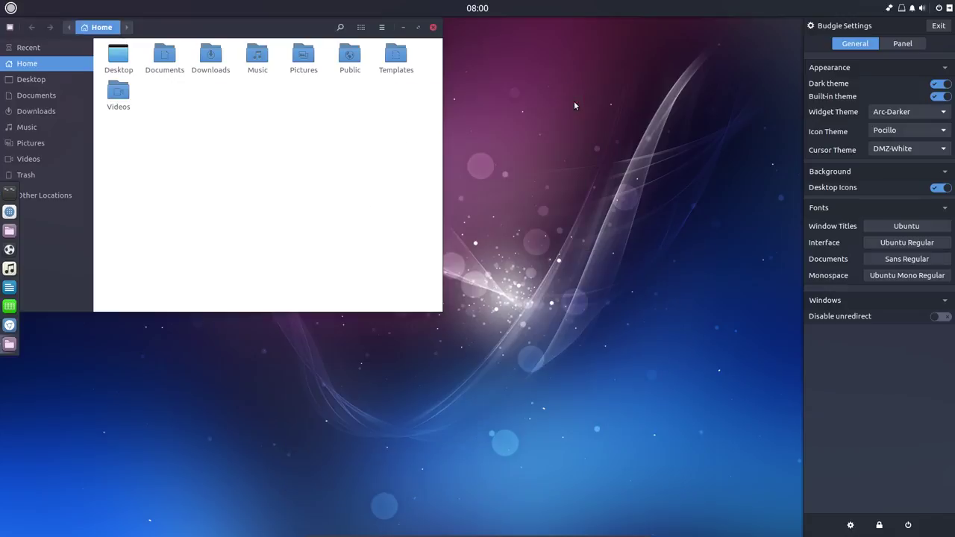
left_click(433, 27)
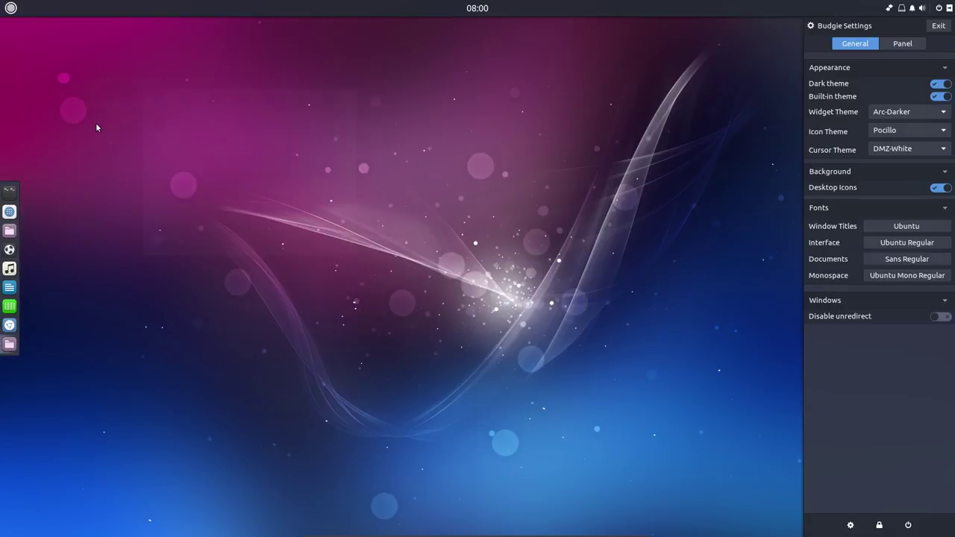
- Search the application menu for "term" and launch Terminix
left_click(11, 8)
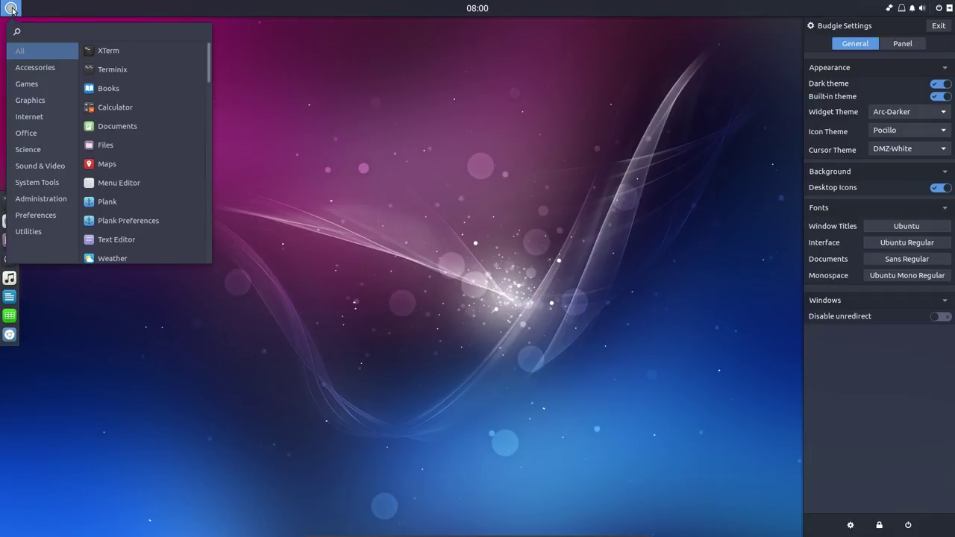
type("germ")
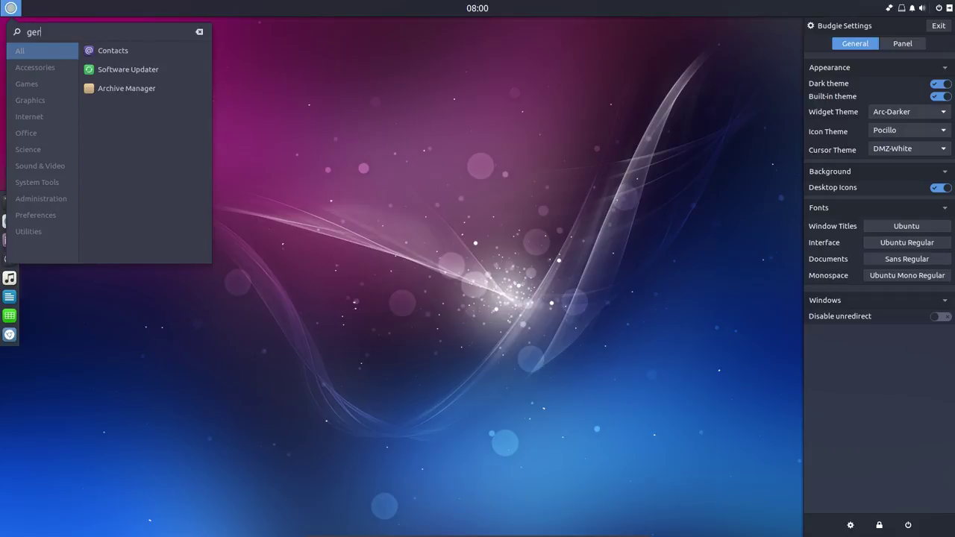
key("BackSpace")
key("BackSpace")
type("term")
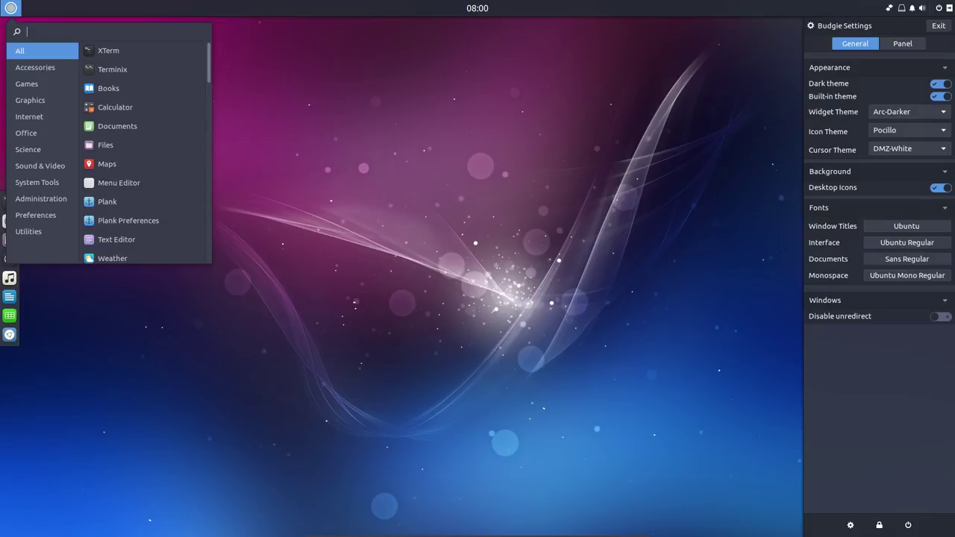
type("-in")
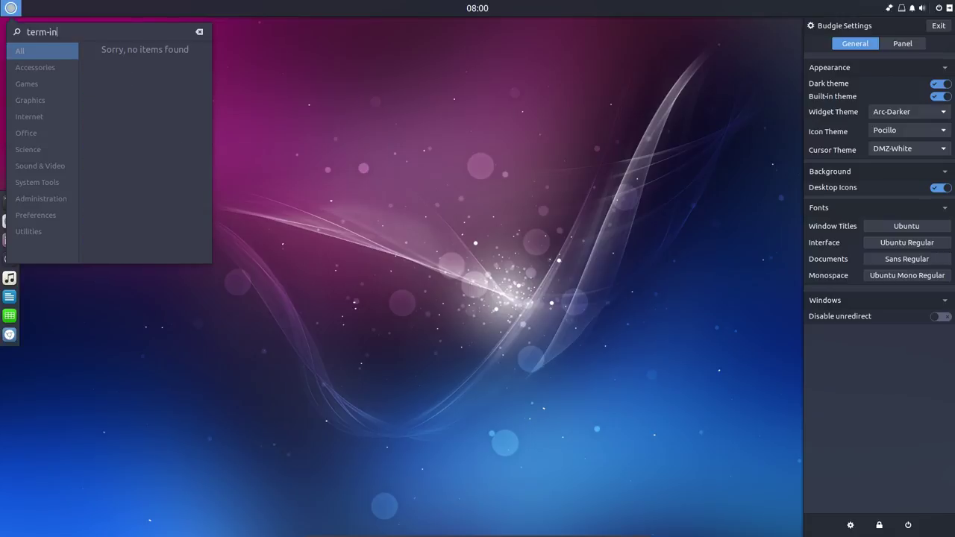
key("BackSpace")
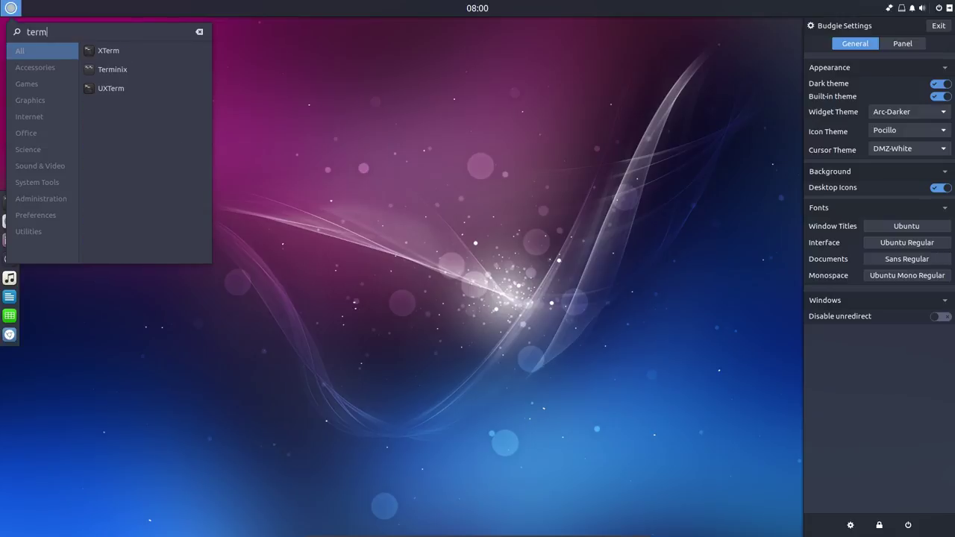
left_click(112, 70)
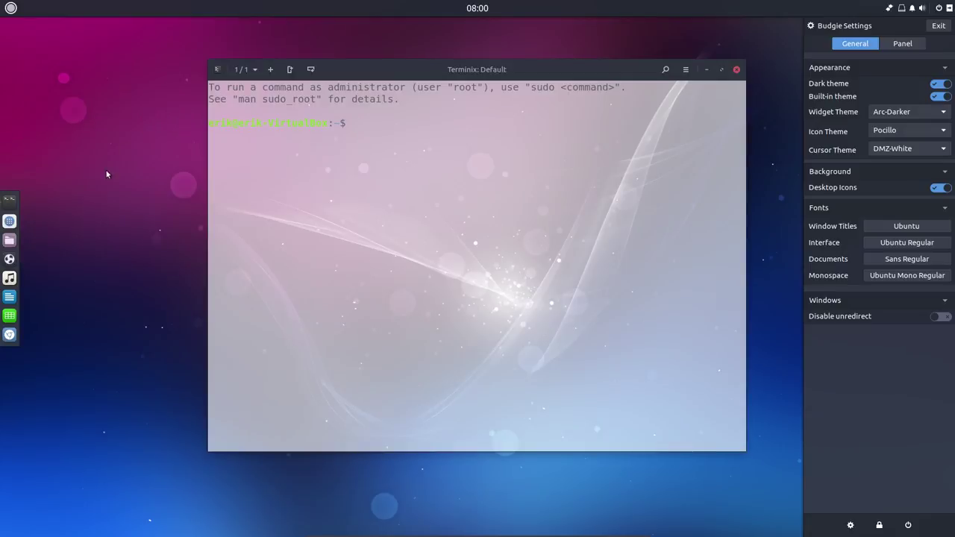
- Check the dock options for Terminix and move the terminal window slightly toward the desktop's upper-left corner
right_click(10, 201)
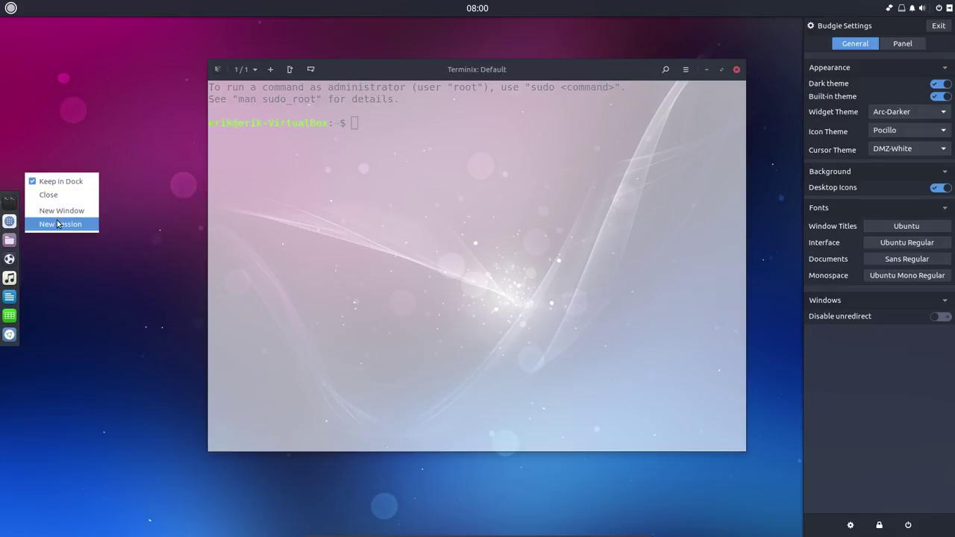
left_click(381, 177)
left_click_drag(510, 69, 452, 59)
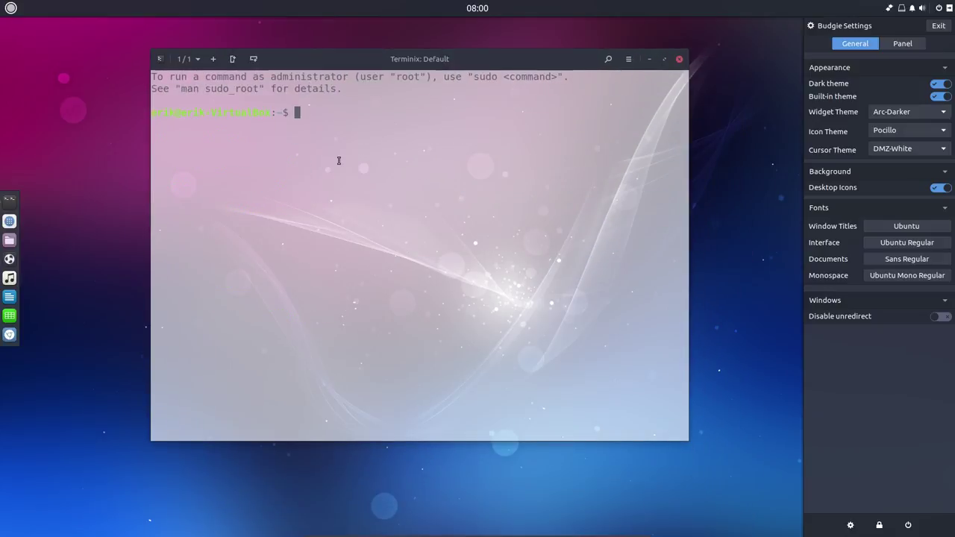
- Run "sudo apt upgrade" in the terminal and authenticate with the account password
type("sudo apt upgra")
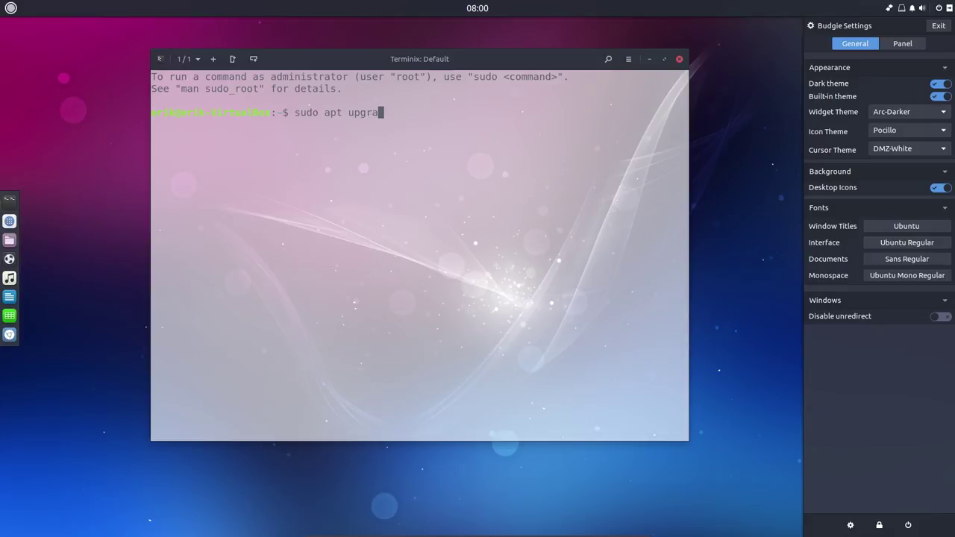
type("de")
key("Return")
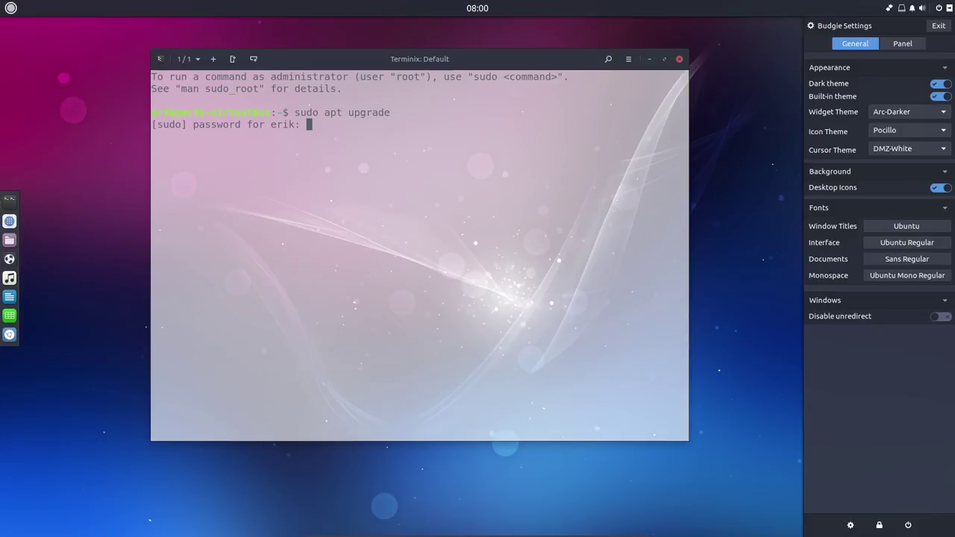
key("Return")
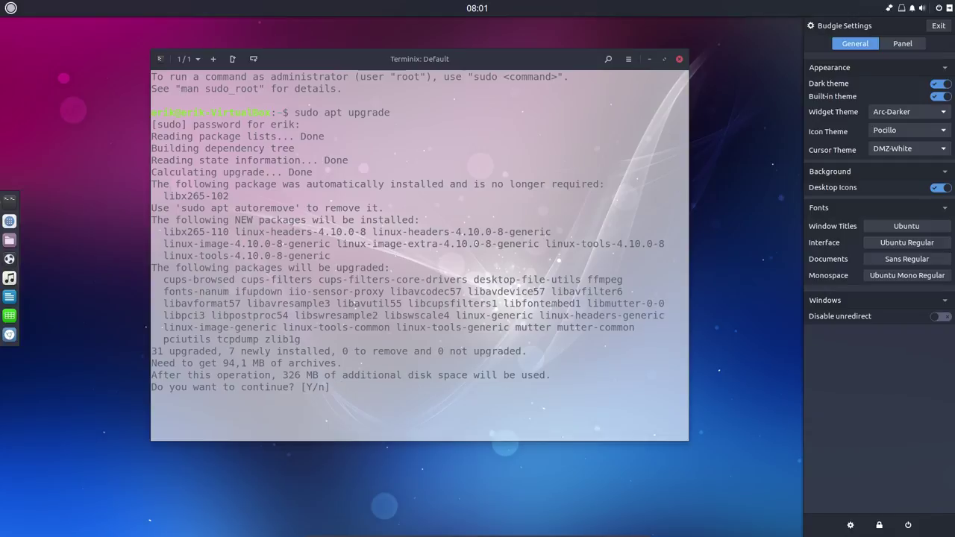
- Decline the package upgrade with "n" and close the terminal window
type("n")
key("Return")
left_click(679, 59)
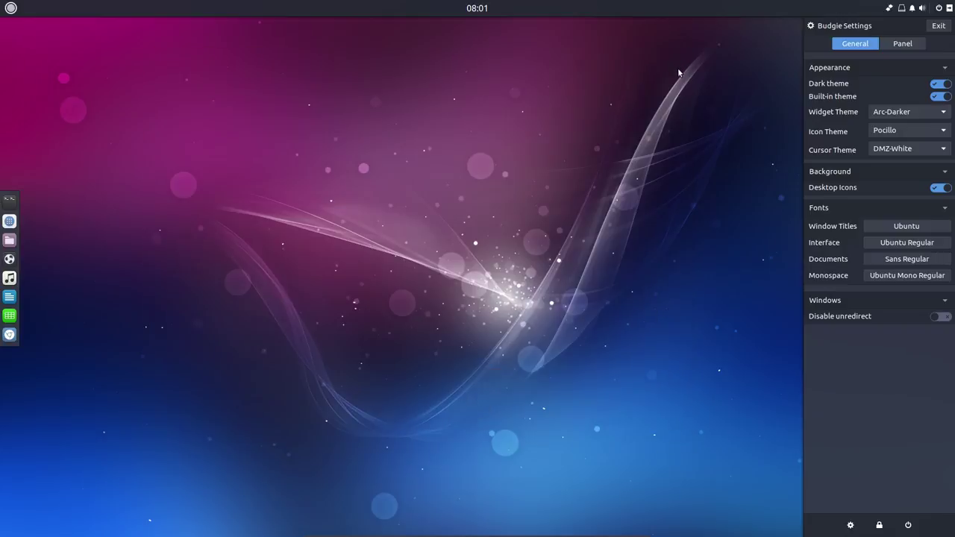
- Try the desktop with the dark and built-in themes turned off, and switch both on again
left_click(940, 86)
left_click(941, 97)
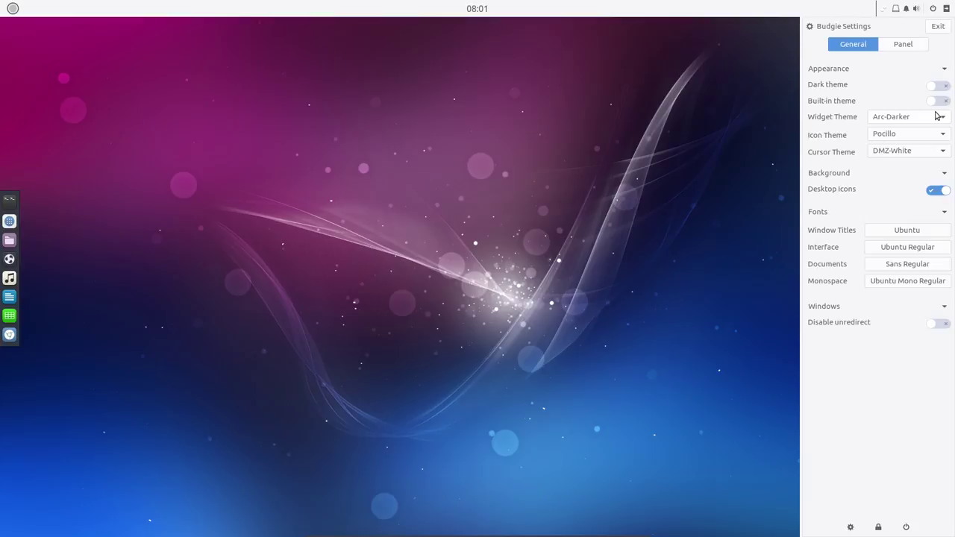
left_click(939, 85)
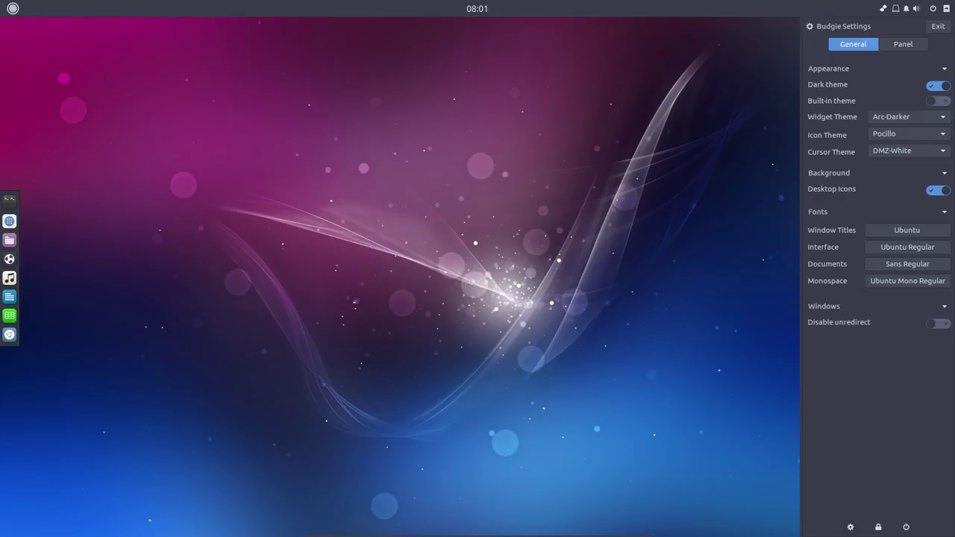
left_click(941, 102)
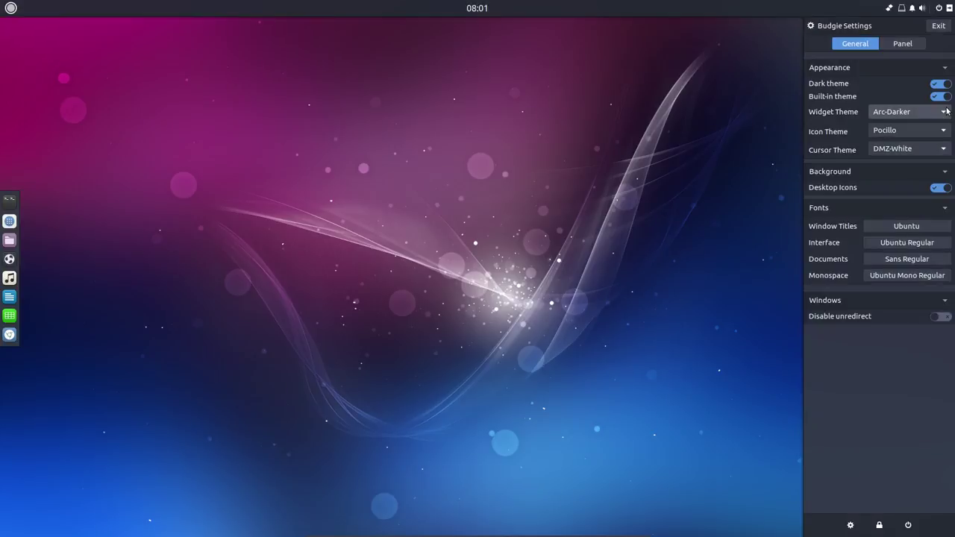
- Turn off the built-in theme and set the widget theme to Arc-Dark
left_click(941, 97)
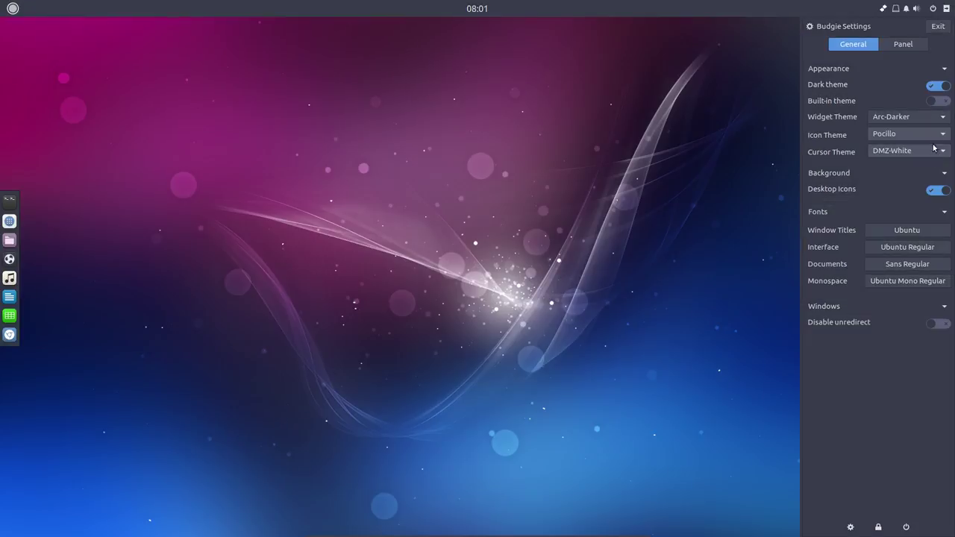
left_click(936, 117)
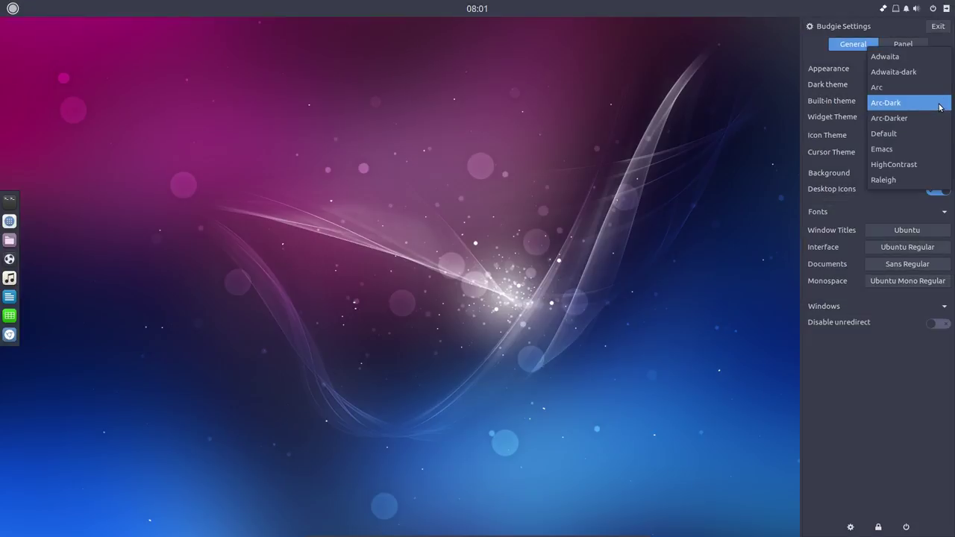
left_click(939, 107)
- Open the file manager's Home folder, move its window nearer the desktop's centre, and reopen Budgie Settings
left_click(32, 193)
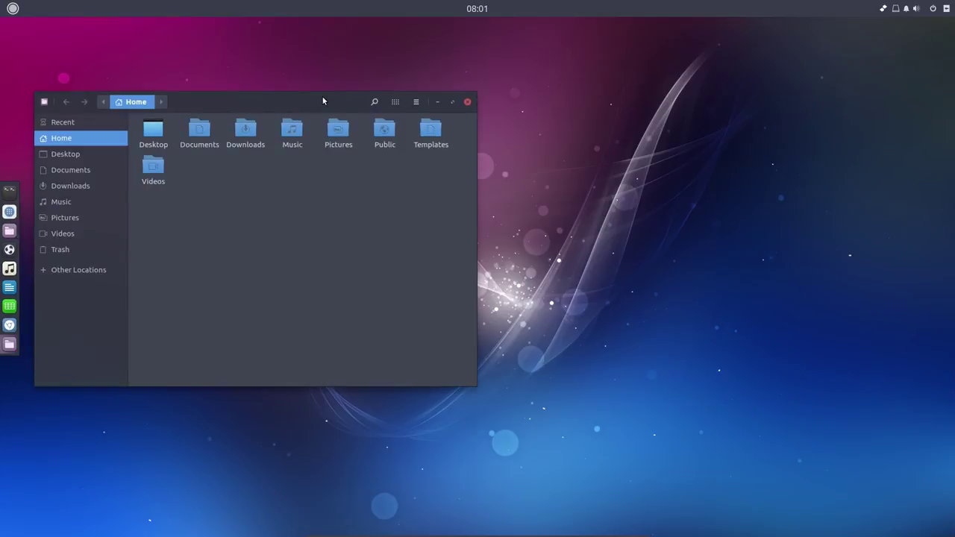
left_click_drag(323, 101, 431, 72)
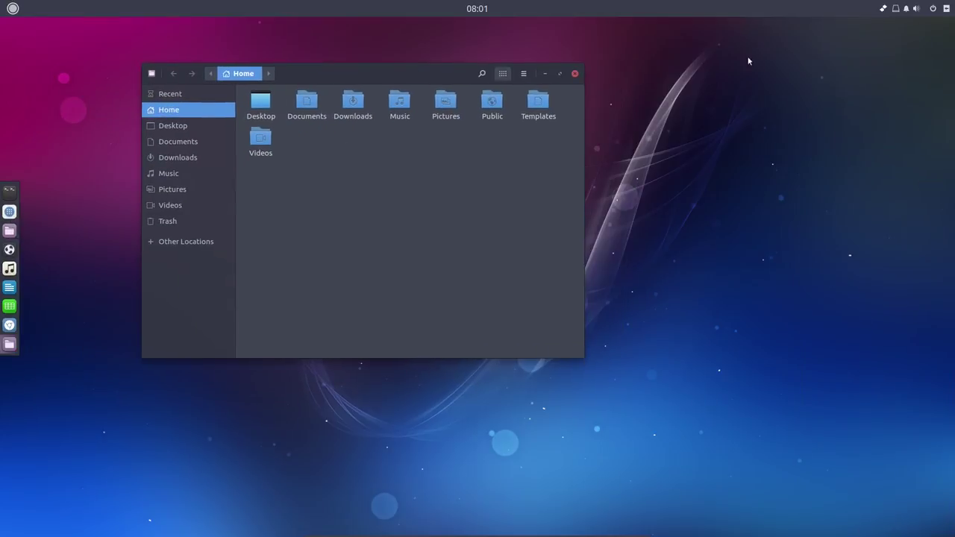
left_click(946, 8)
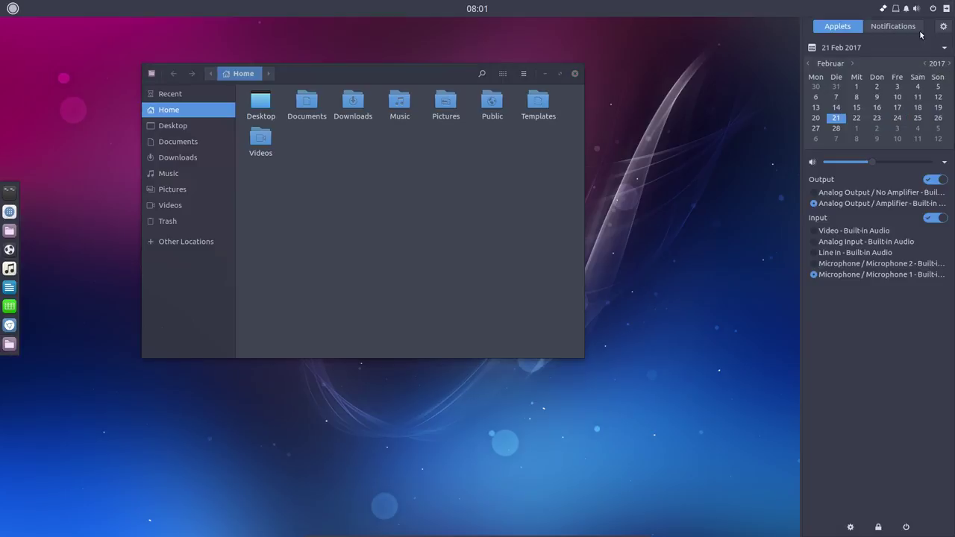
left_click(916, 26)
left_click(943, 26)
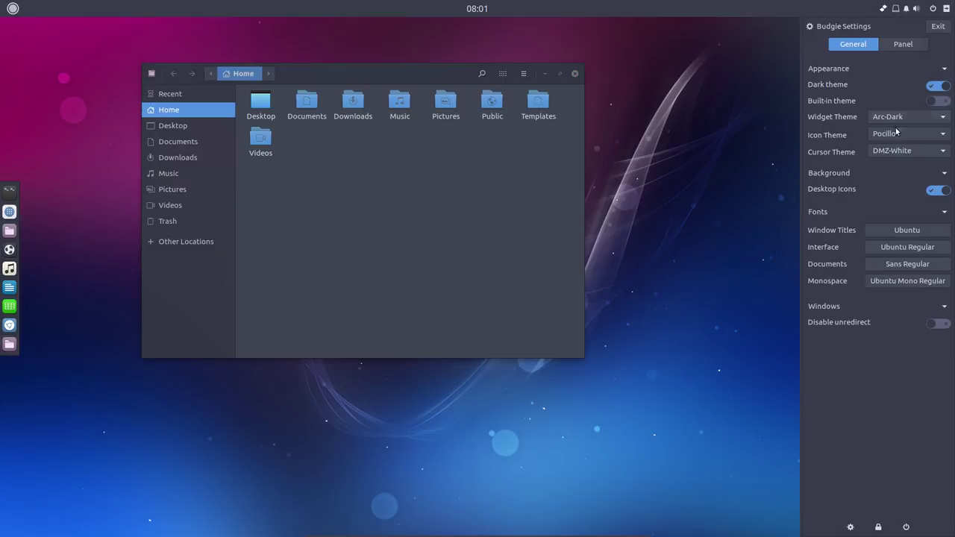
- Try the ubuntu-mono-dark and Moka icon themes and return to Pocillo
left_click(895, 134)
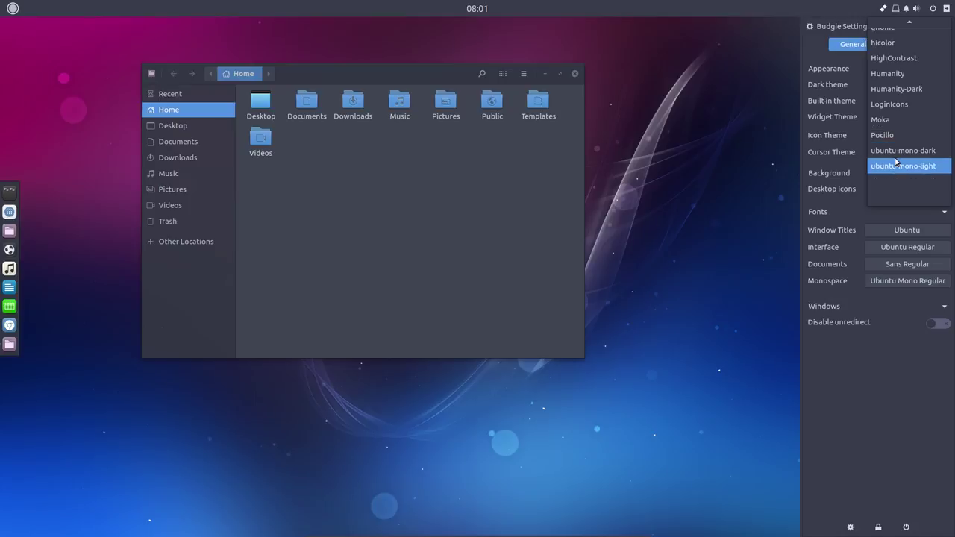
left_click(897, 164)
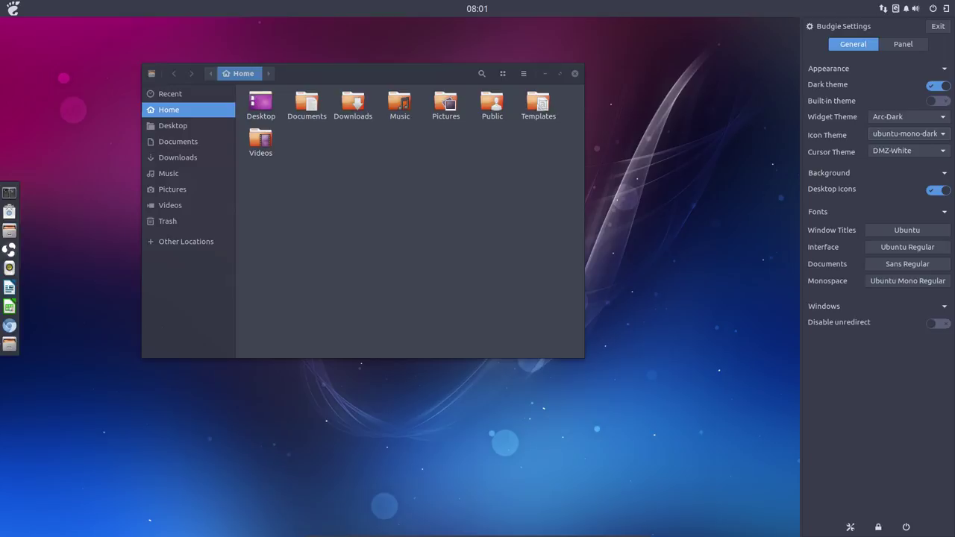
scroll(906, 134, "up", 1)
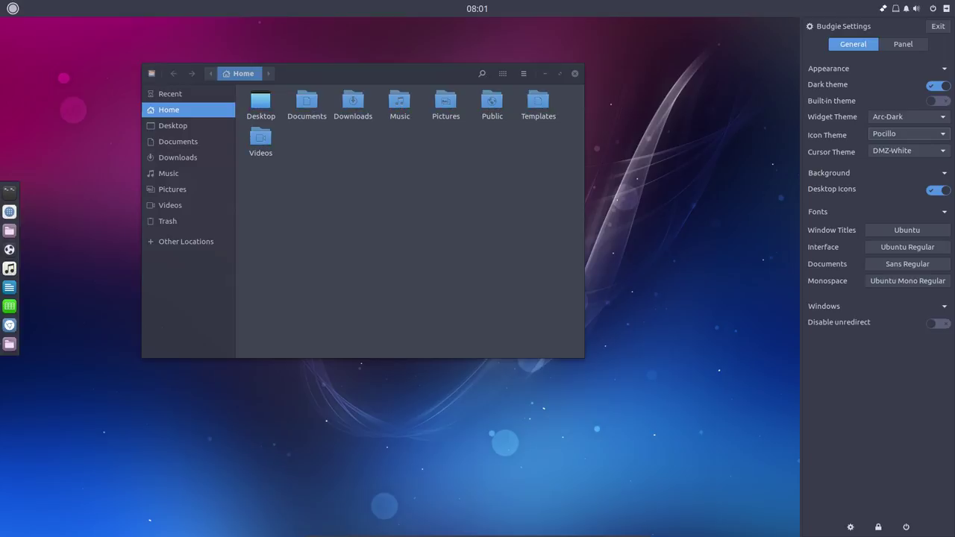
scroll(906, 133, "up", 1)
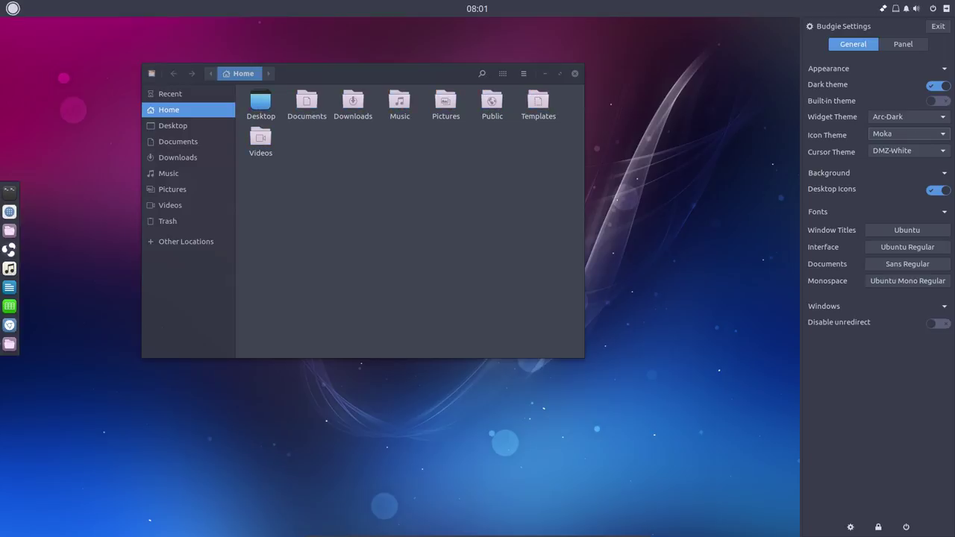
scroll(907, 133, "down", 1)
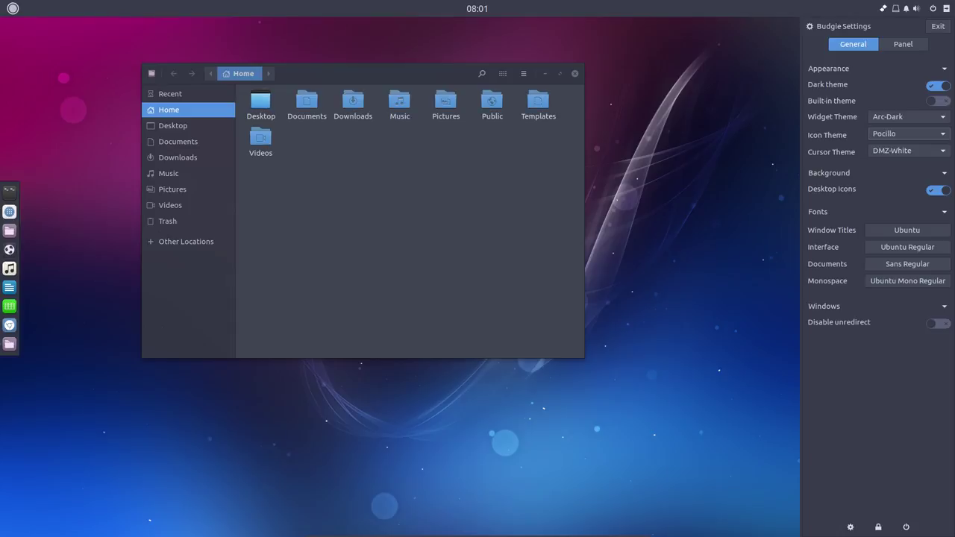
- Preview further icon themes, including LoginIcons, HighContrast and gnome, and set the icon theme back to Pocillo
scroll(906, 134, "up", 1)
scroll(906, 133, "up", 1)
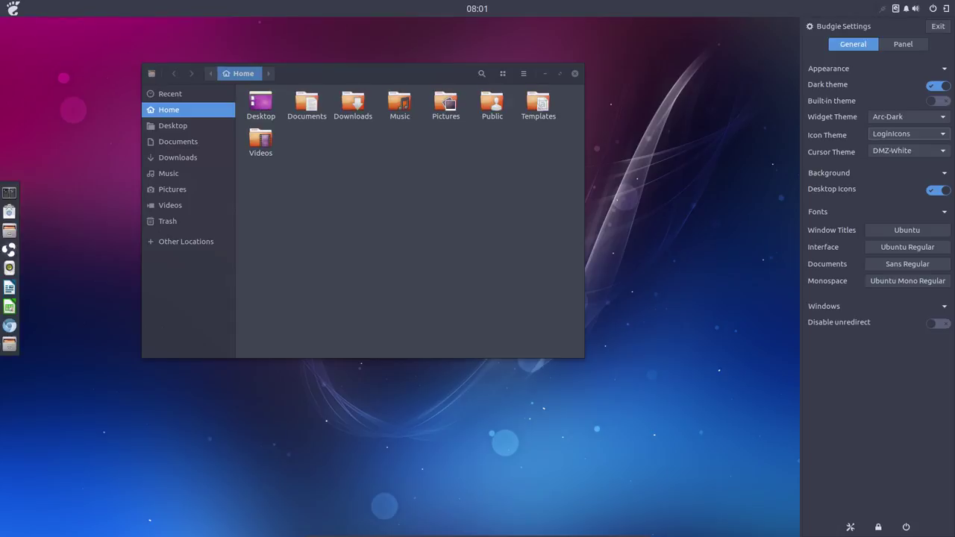
scroll(907, 133, "up", 1)
scroll(906, 133, "up", 3)
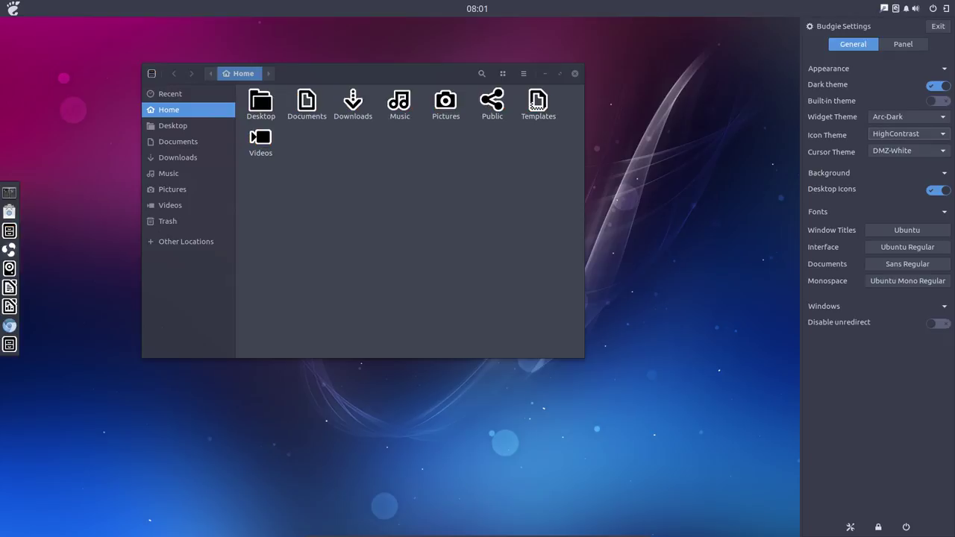
scroll(906, 134, "up", 1)
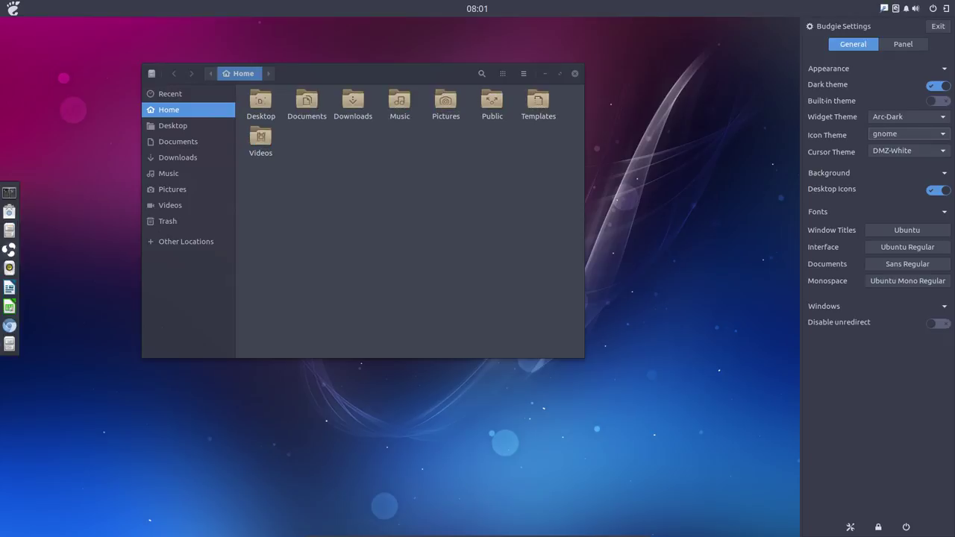
scroll(906, 134, "up", 2)
scroll(906, 134, "down", 3)
scroll(907, 133, "down", 2)
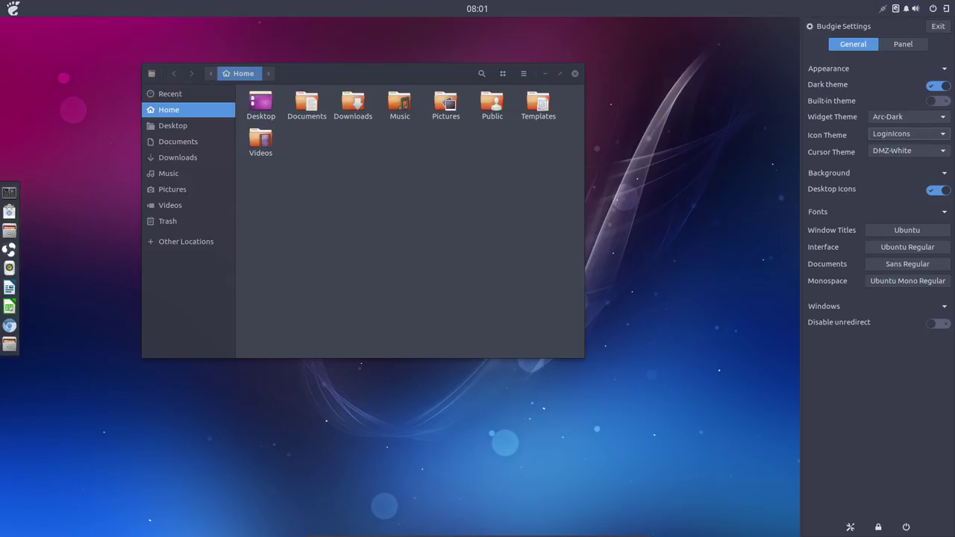
scroll(906, 133, "down", 2)
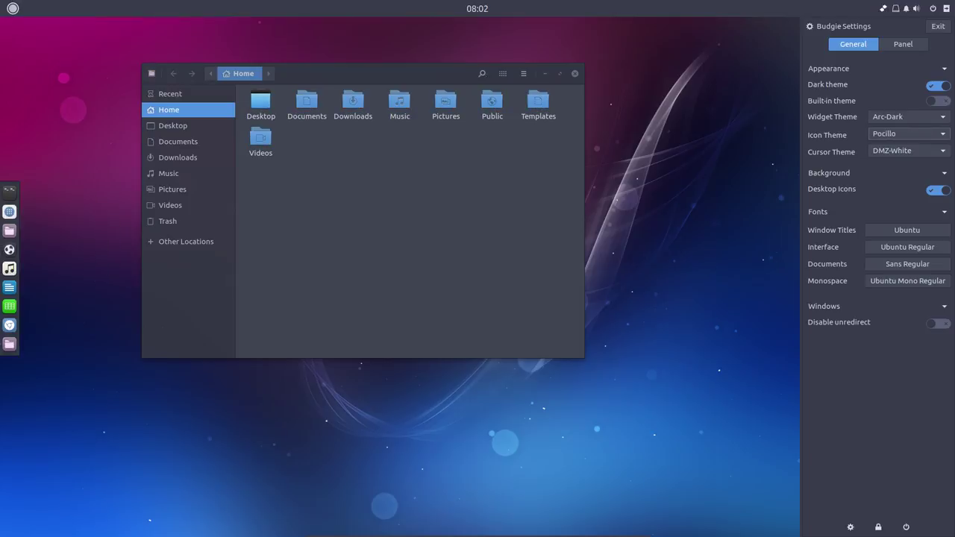
- Look through the cursor and widget theme choices, keeping DMZ-White and Arc-Dark, and close Budgie Settings
left_click(913, 151)
left_click(914, 154)
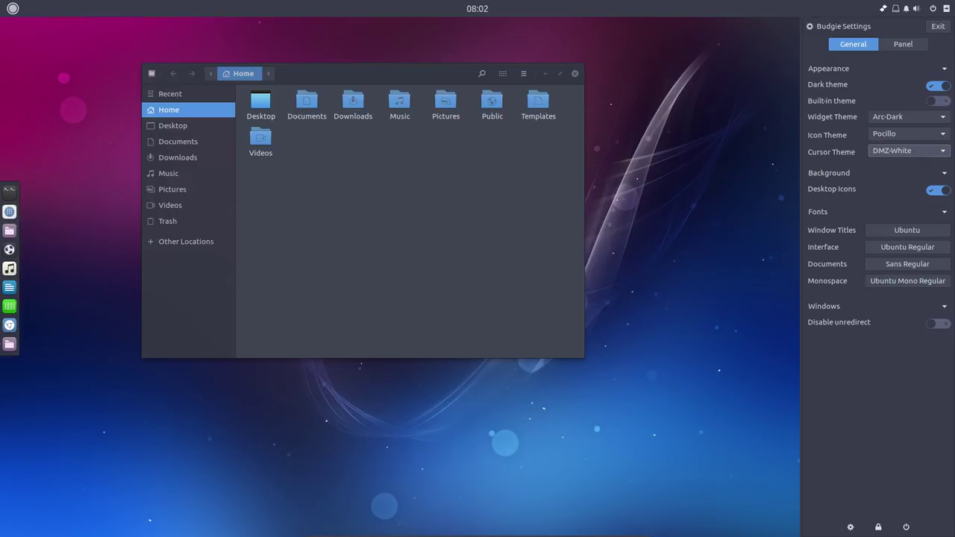
left_click(925, 116)
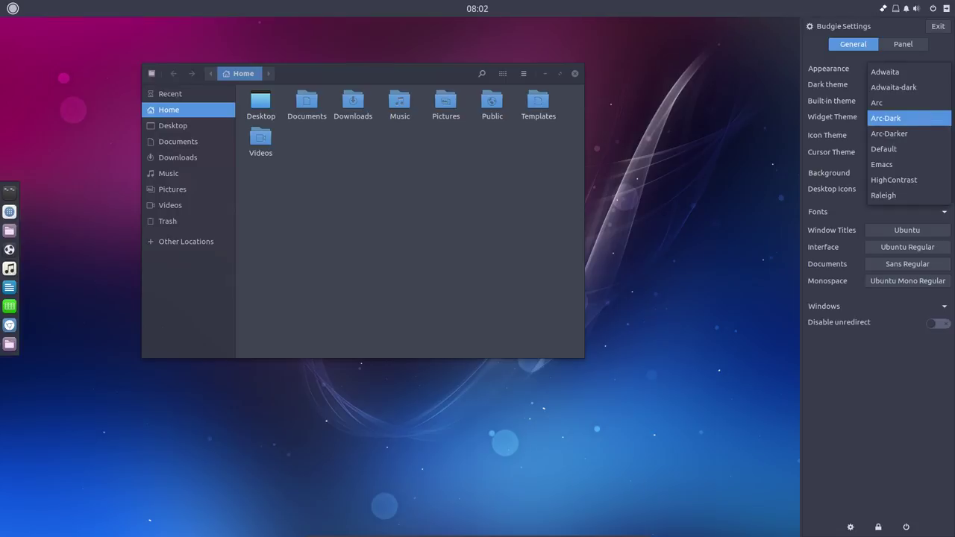
left_click(926, 117)
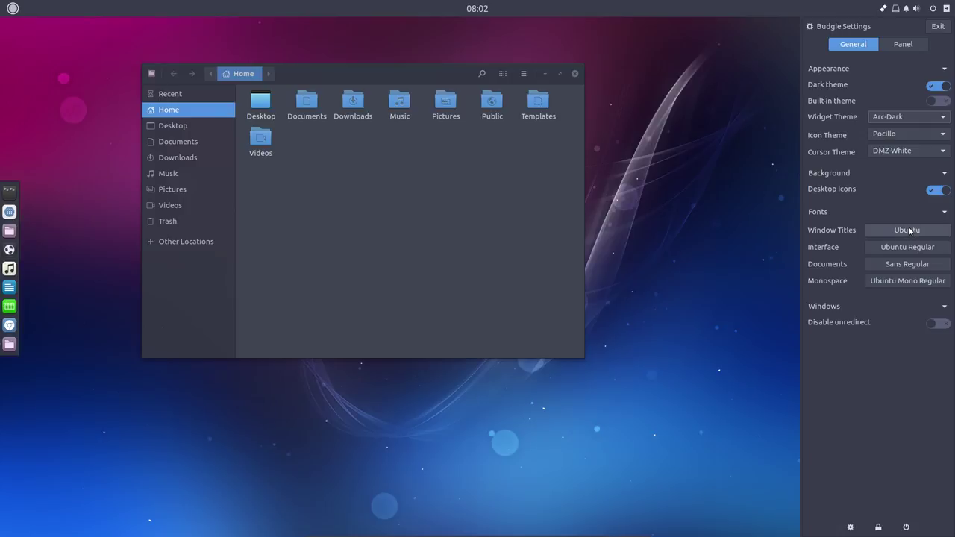
left_click(527, 255)
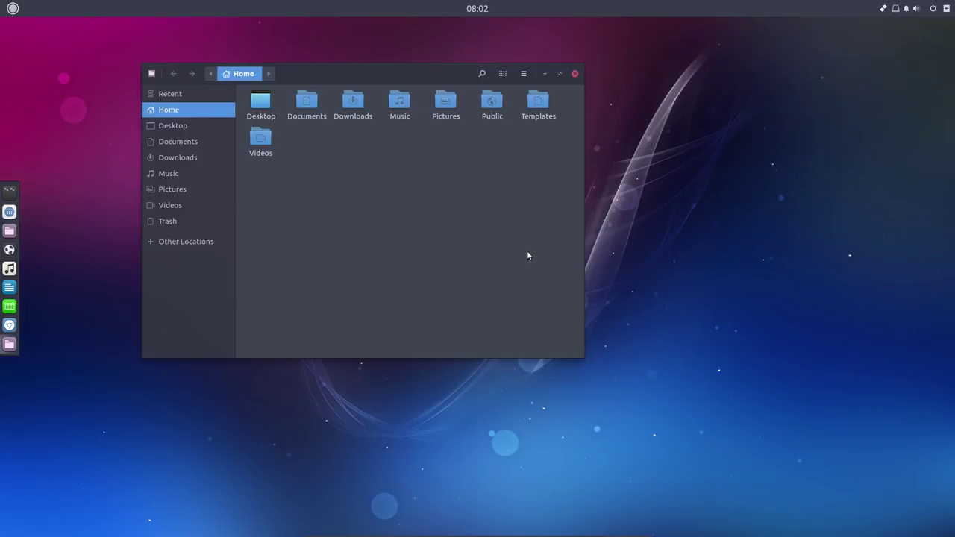
- Open a terminal and install the breeze-cursor-theme package with sudo apt, entering the account password
key("ctrl+alt+t")
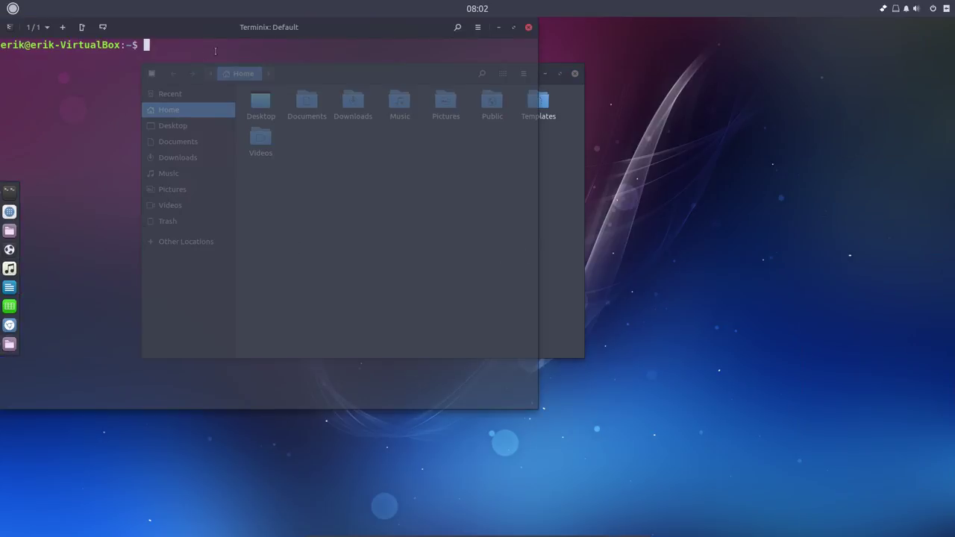
type("sudo")
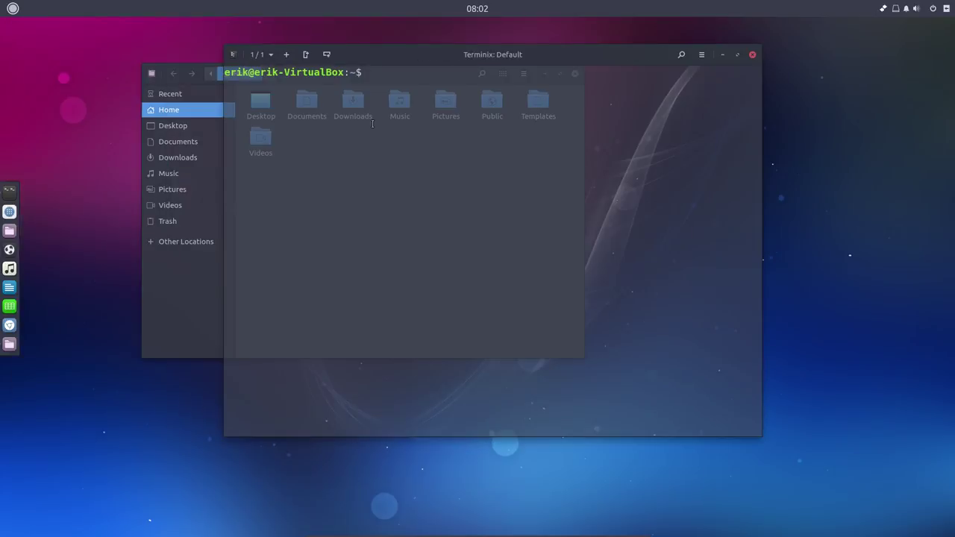
type(" apt install bre")
key("Tab")
key("Tab")
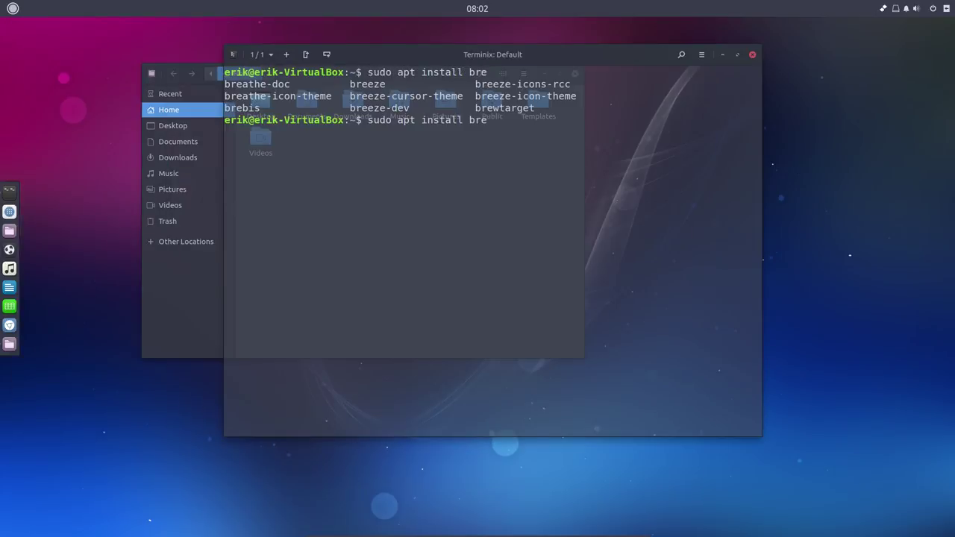
type("eze-cur")
key("Tab")
key("Return")
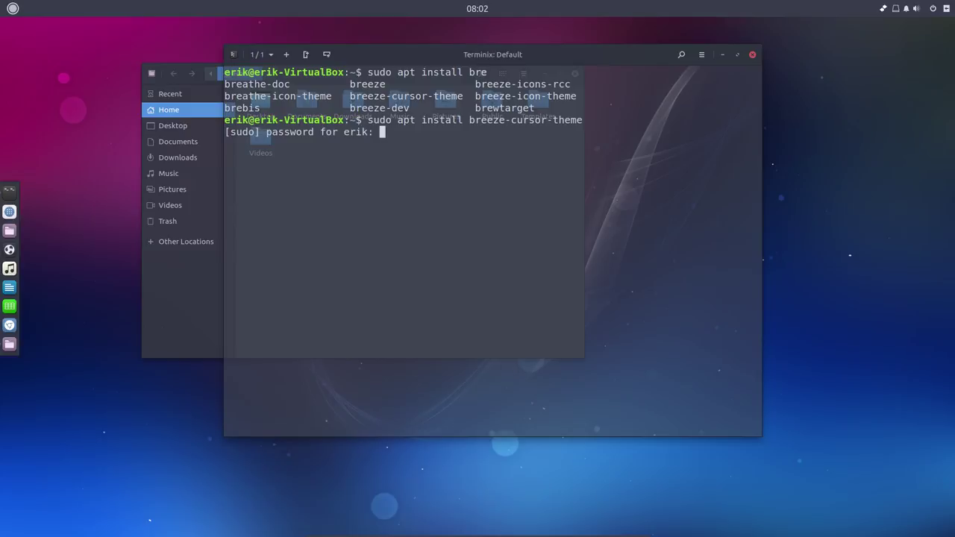
key("Return")
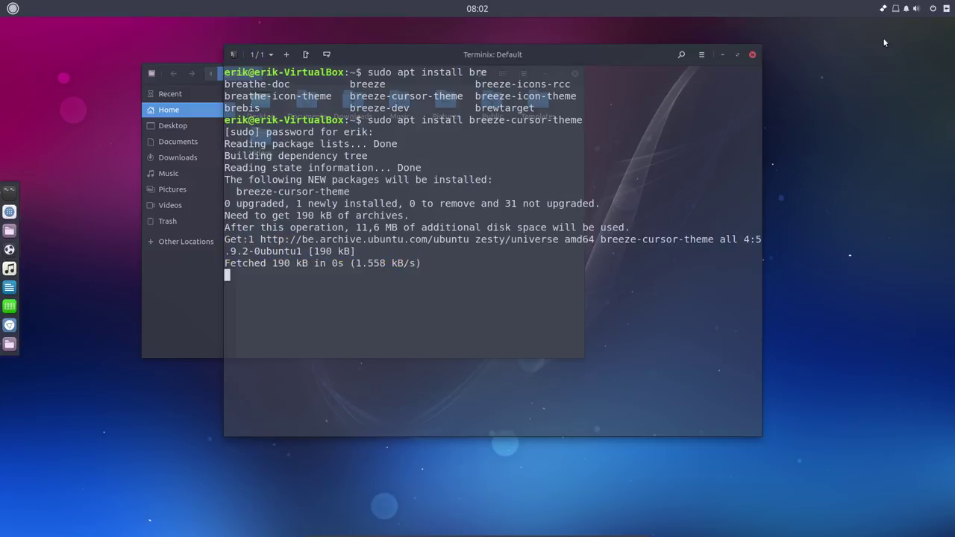
- Check the cursor theme choices in Budgie Settings for the Breeze cursors, reopening the settings to check again, and return to the terminal
left_click(947, 8)
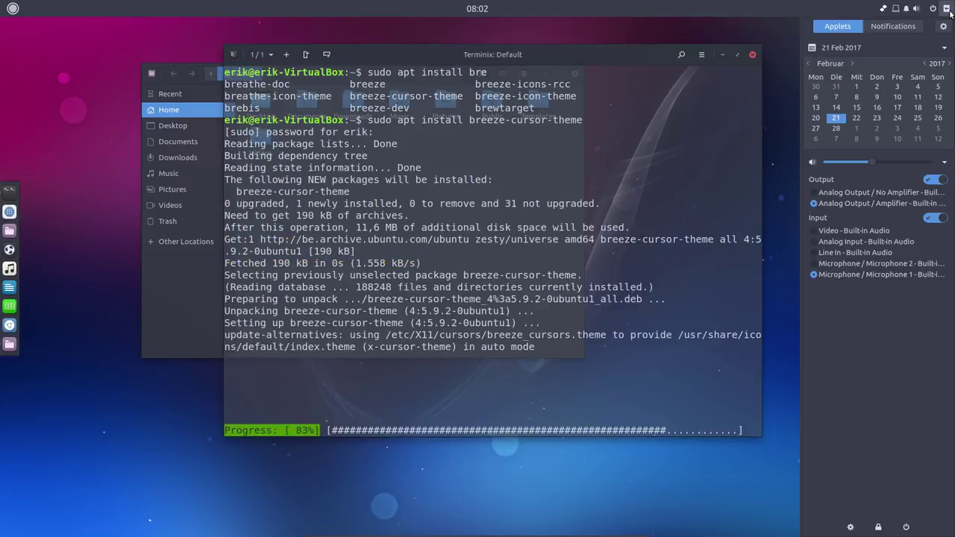
left_click(943, 26)
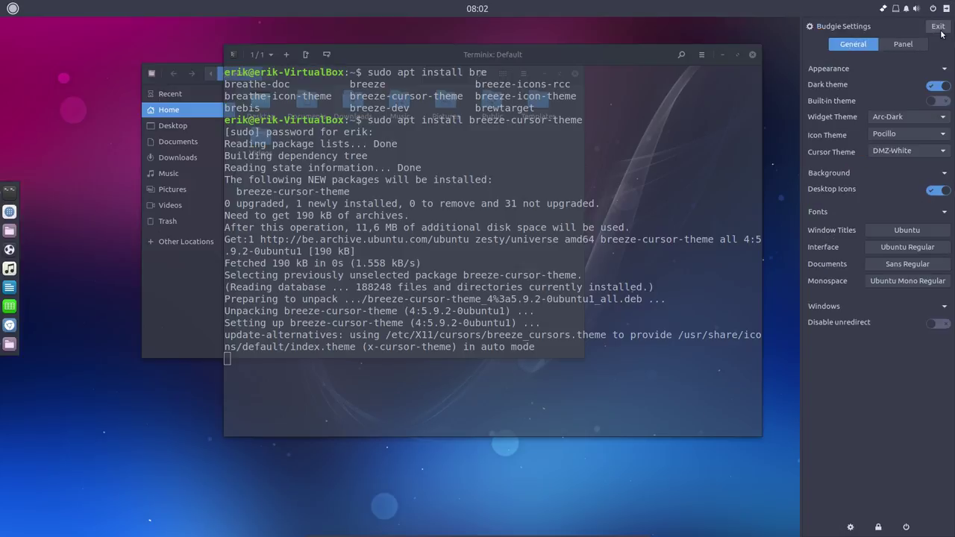
left_click(905, 151)
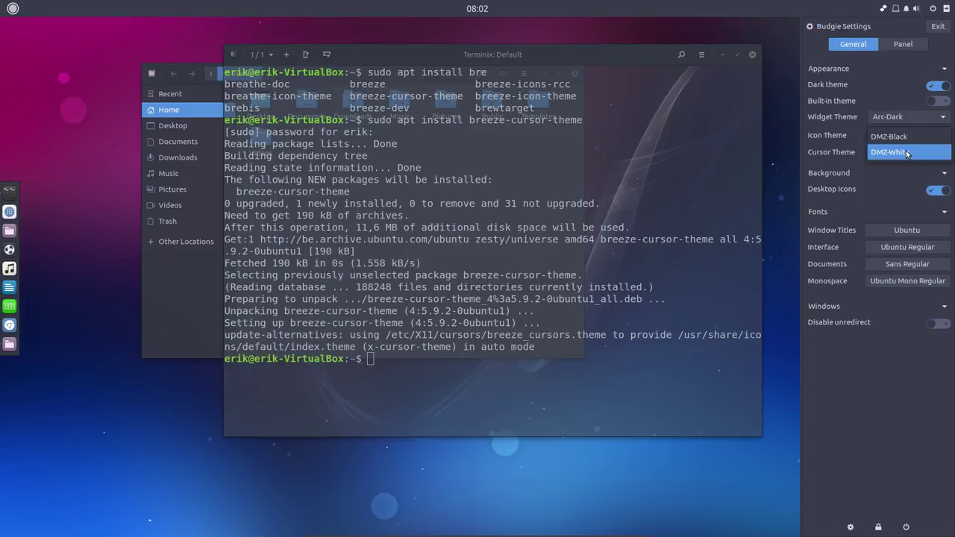
left_click(905, 150)
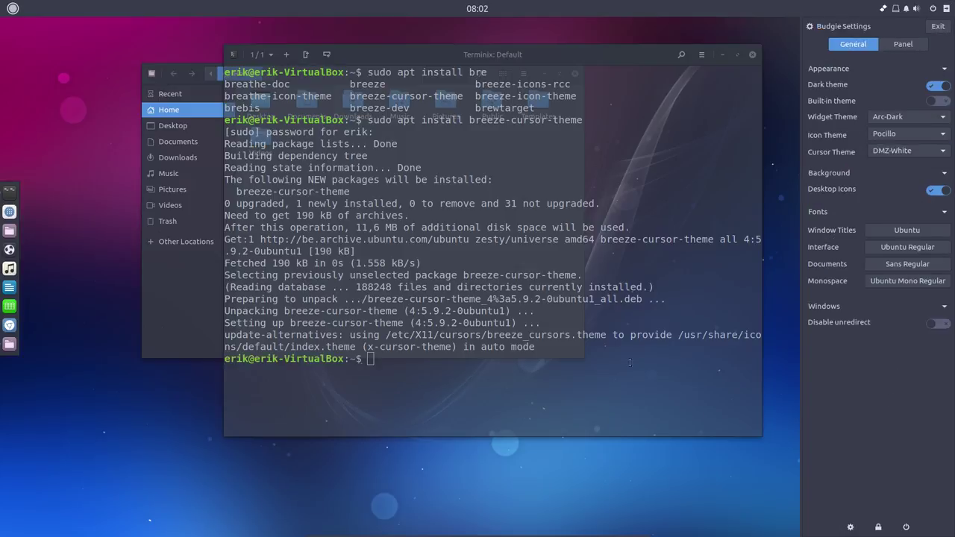
left_click(629, 362)
left_click(946, 9)
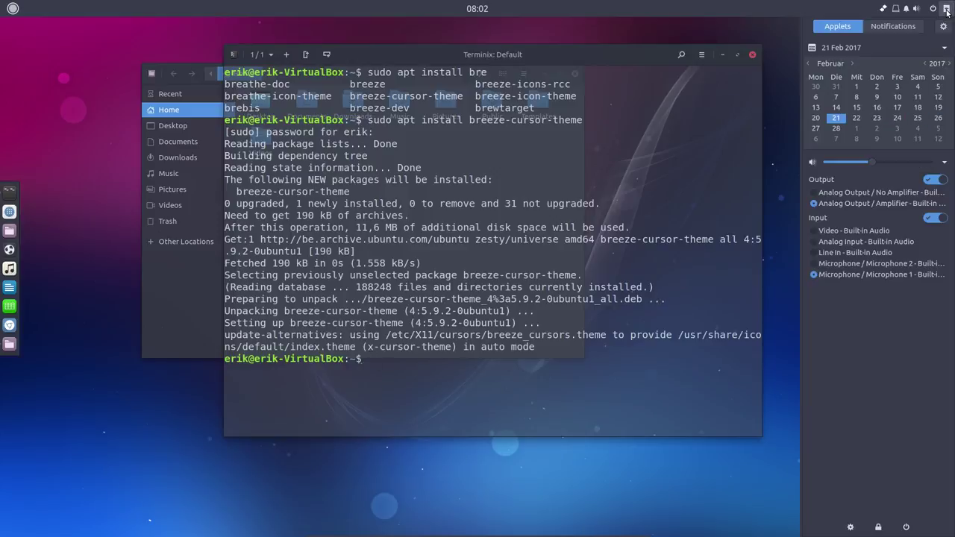
left_click(943, 27)
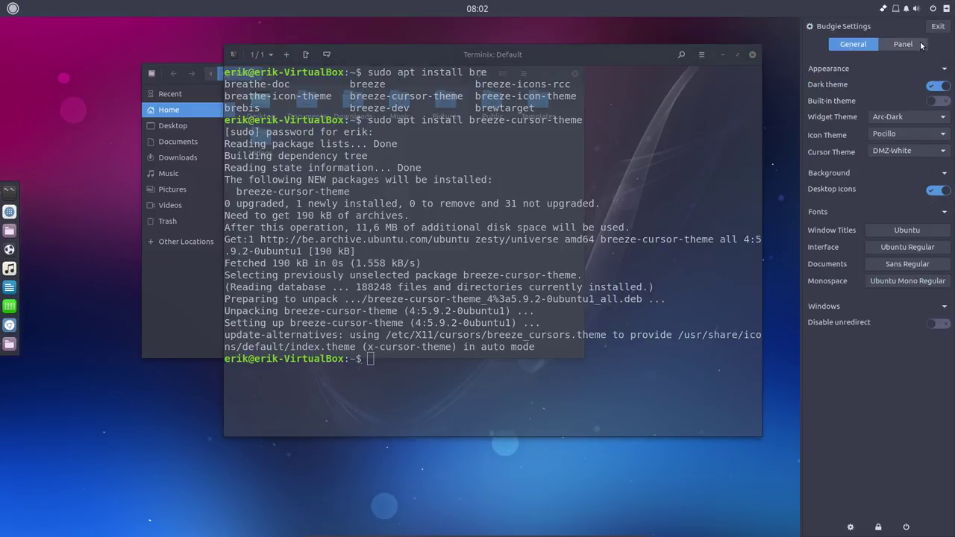
left_click(902, 152)
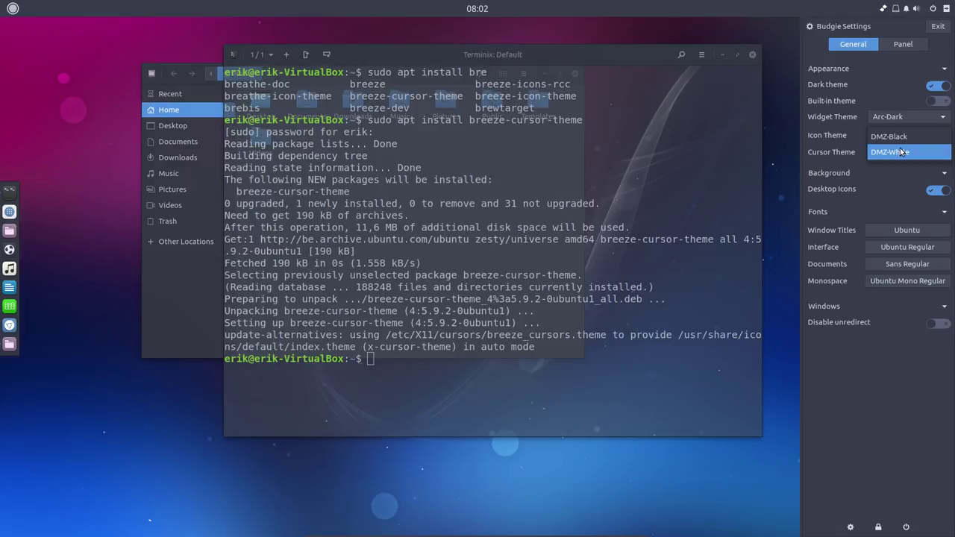
left_click(900, 151)
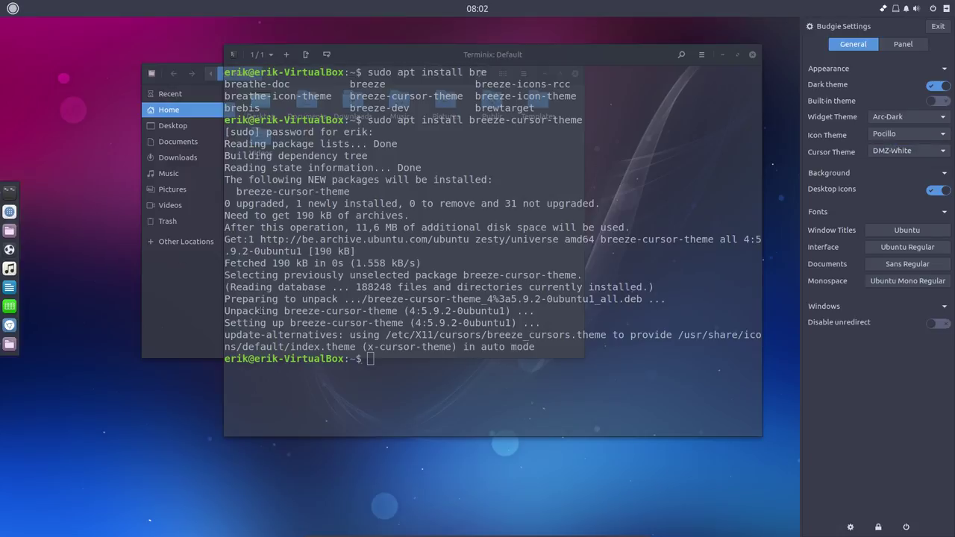
key("Escape")
- Install the gnome-tweak-tool package with sudo apt and accept the additional packages
type("sudo")
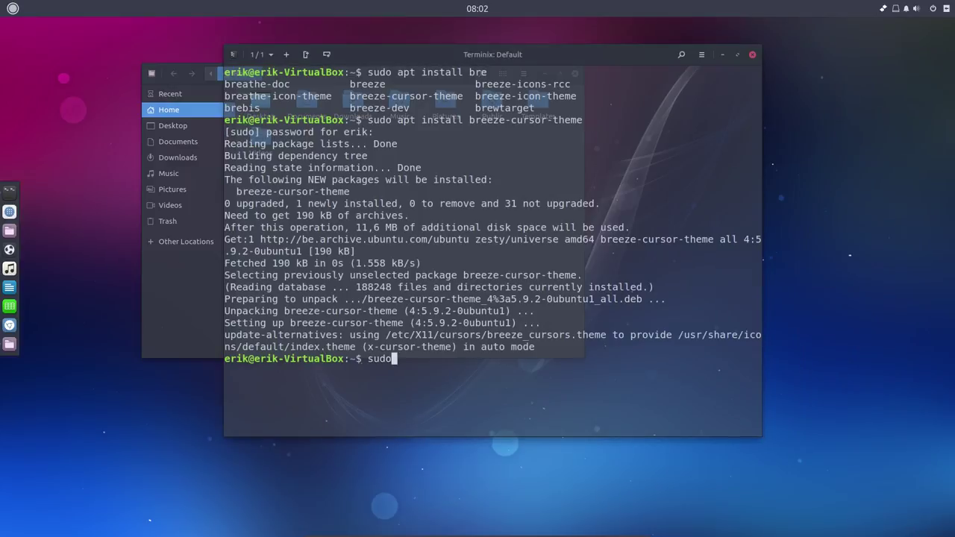
type(" apt install gn")
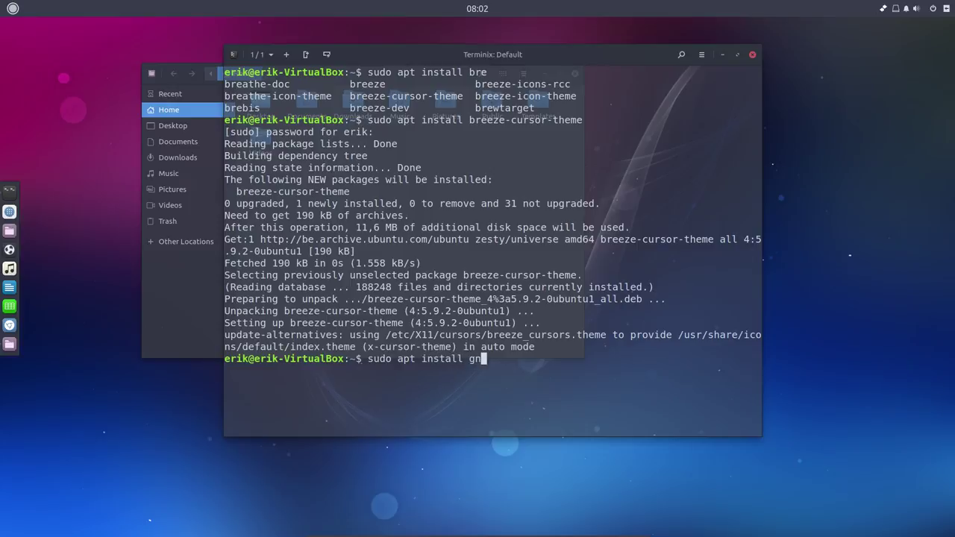
type("ome-tweak")
key("Tab")
key("Return")
key("Return")
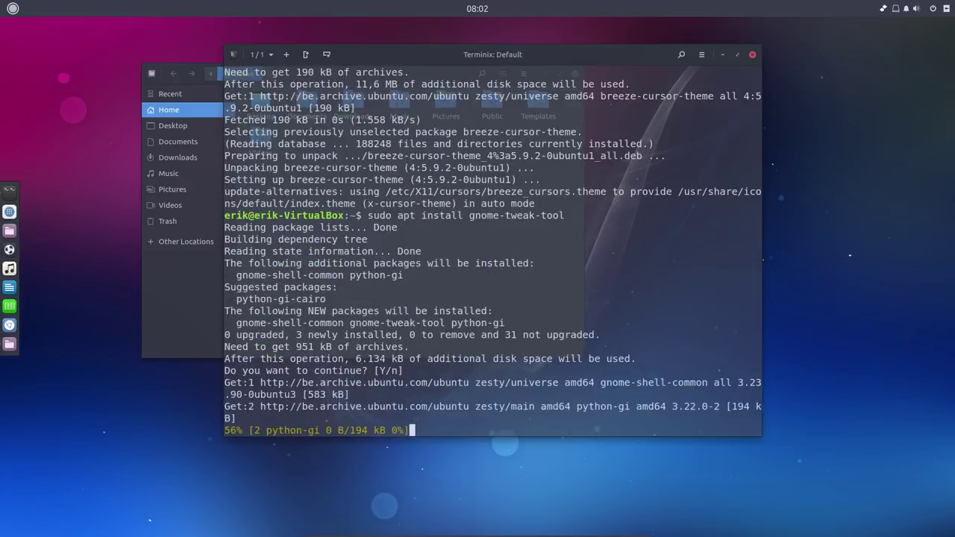
left_click(9, 9)
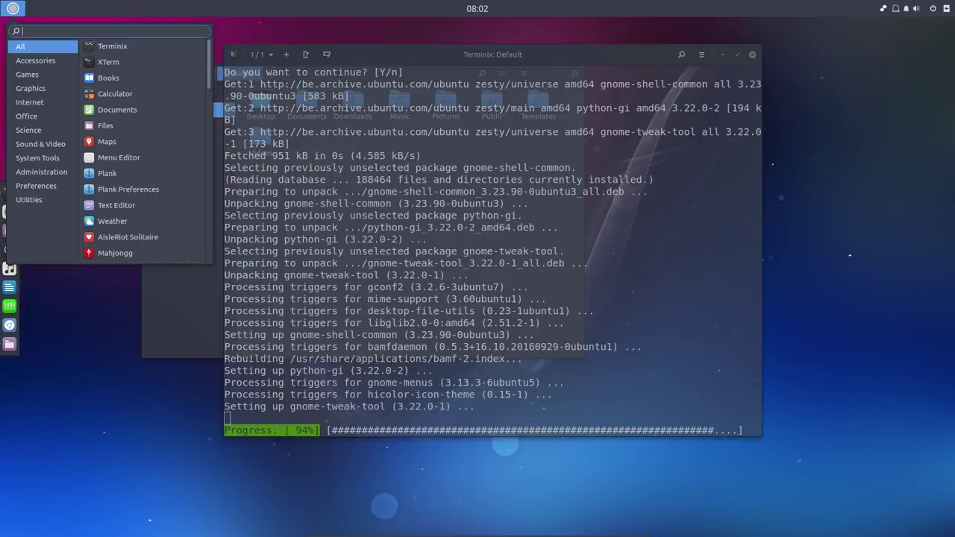
type("twea")
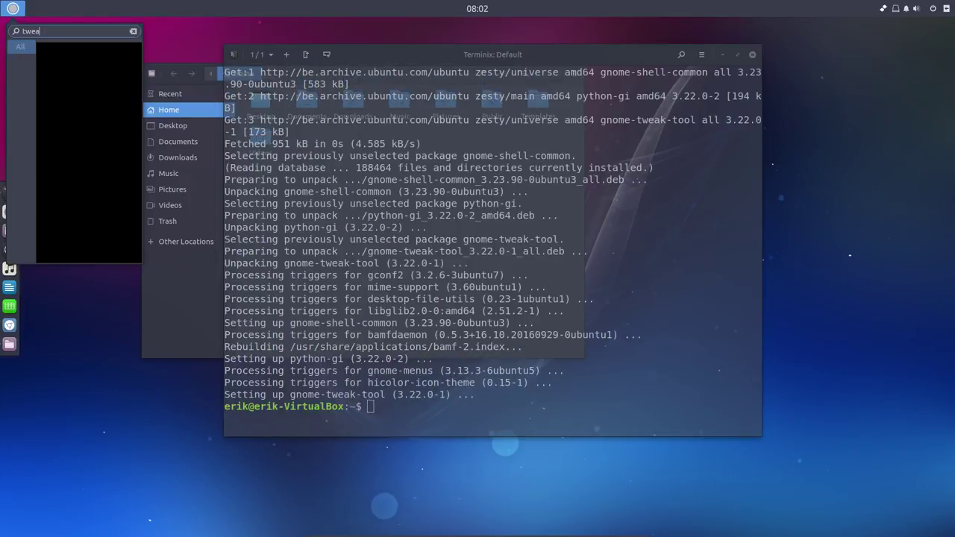
key("Escape")
left_click(12, 9)
key("Escape")
type("twea")
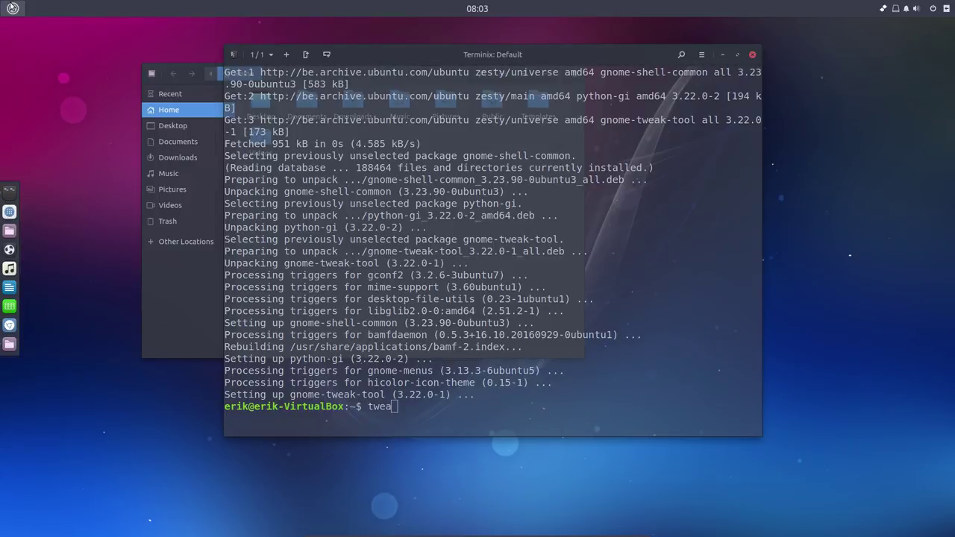
left_click(12, 8)
key("Escape")
- Find Tweak Tool in the applications menu by searching "twea", launch it, and keep it in the dock
left_click(12, 8)
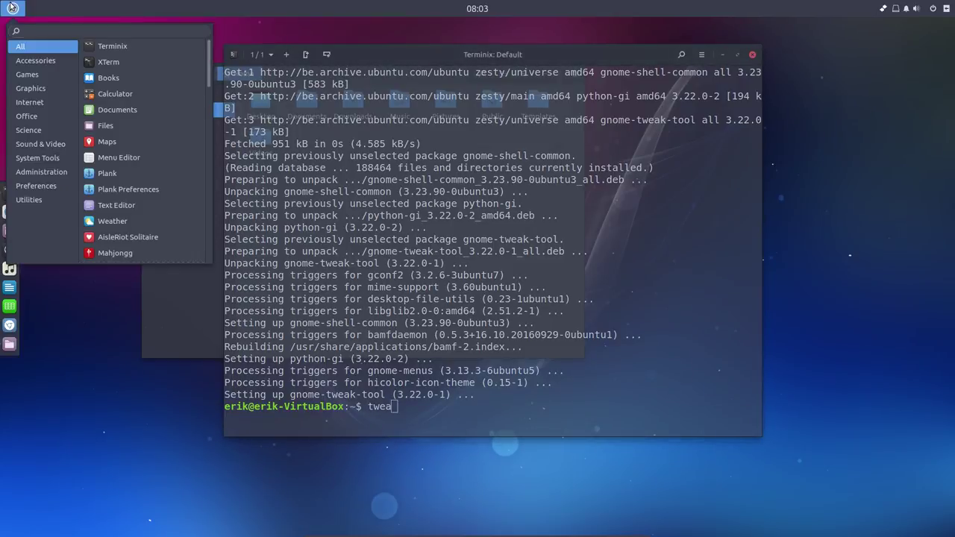
type("twea")
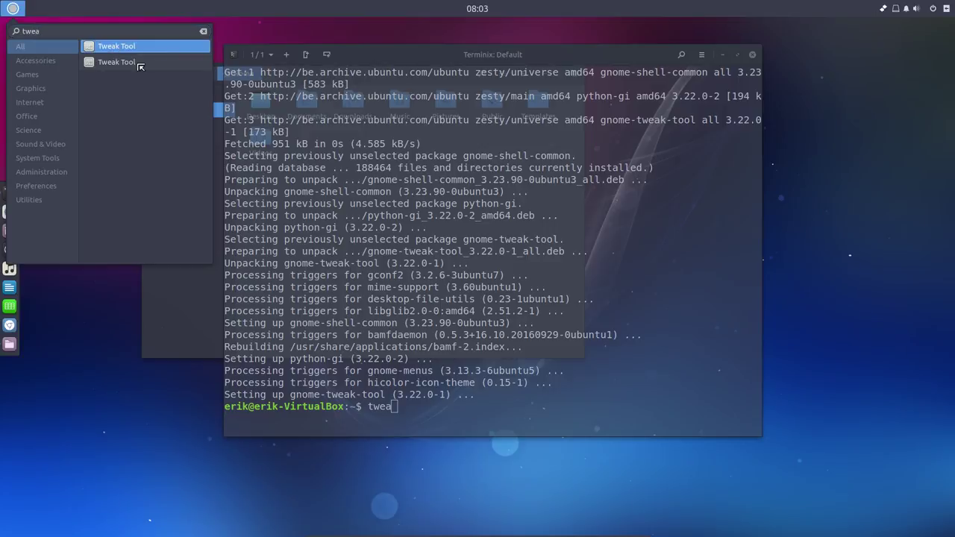
left_click(112, 46)
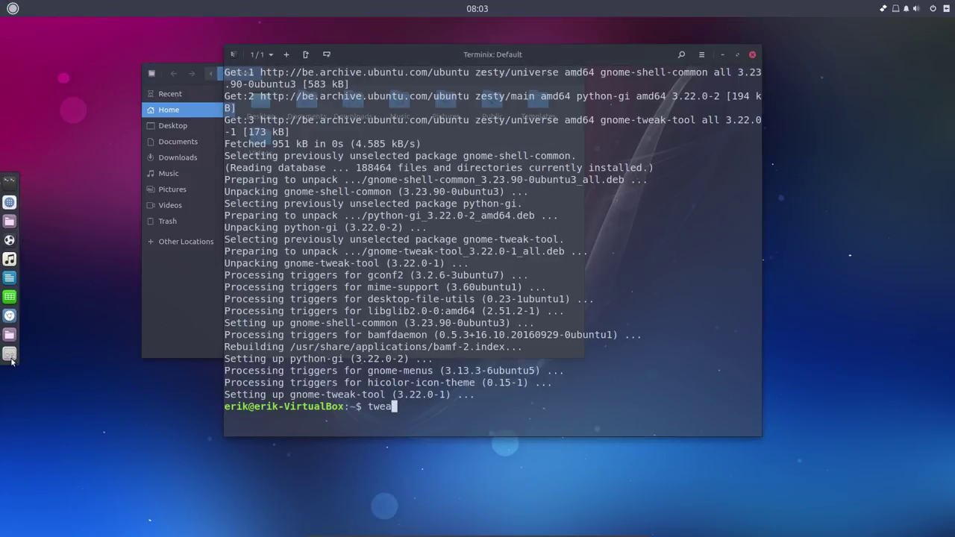
right_click(9, 354)
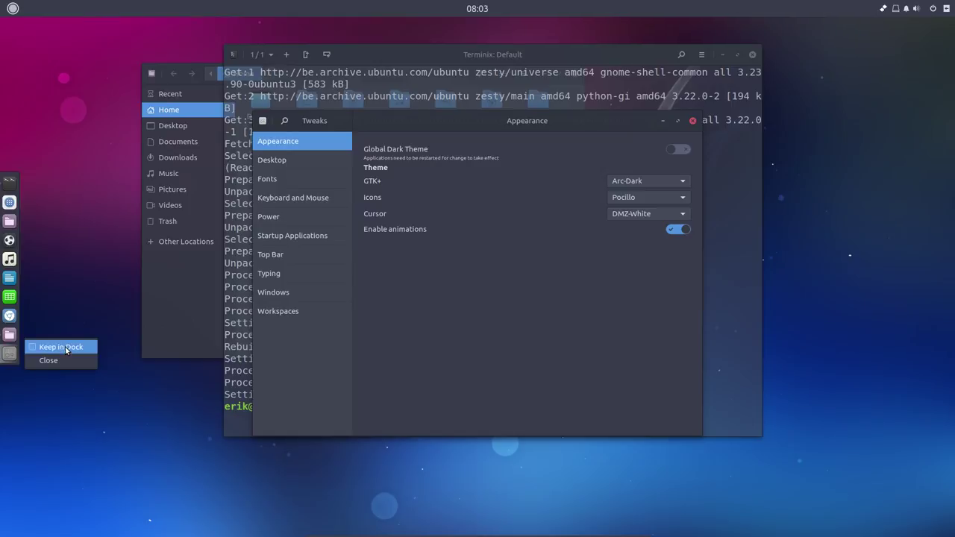
left_click(66, 347)
- Set the cursor theme to Breeze_Snow and switch on Global Dark Theme in the Appearance tweaks
left_click(629, 215)
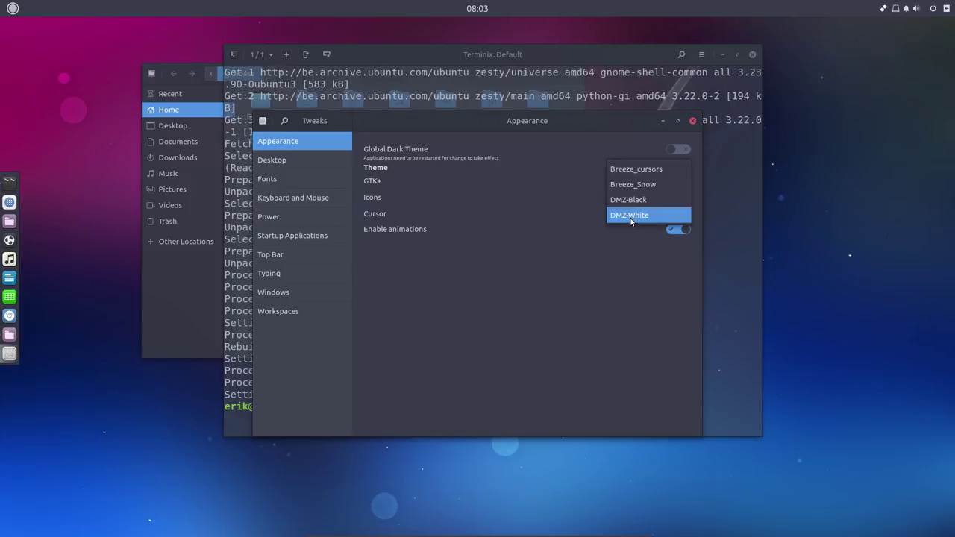
left_click(643, 185)
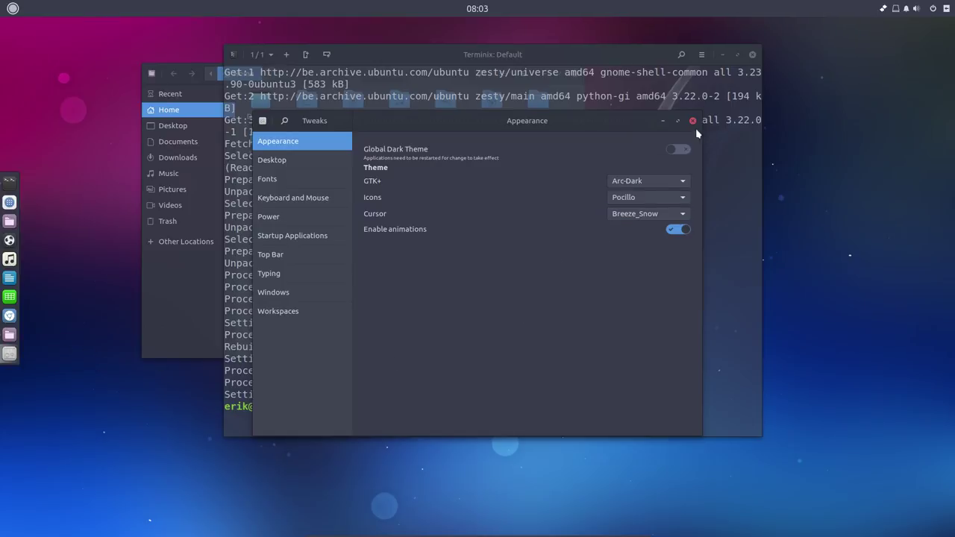
left_click(684, 151)
- Close the Tweak Tool, Terminix and file manager windows to clear the desktop
left_click(693, 120)
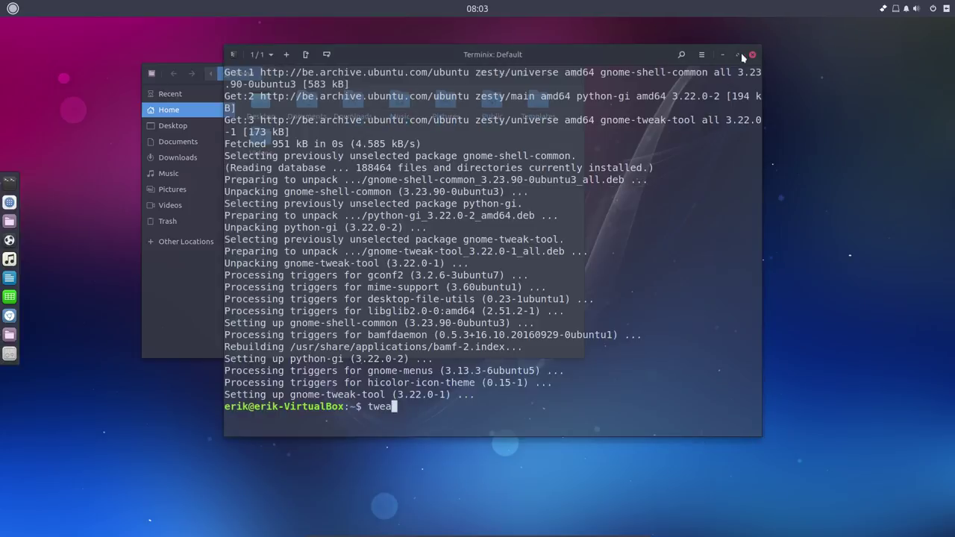
left_click(752, 55)
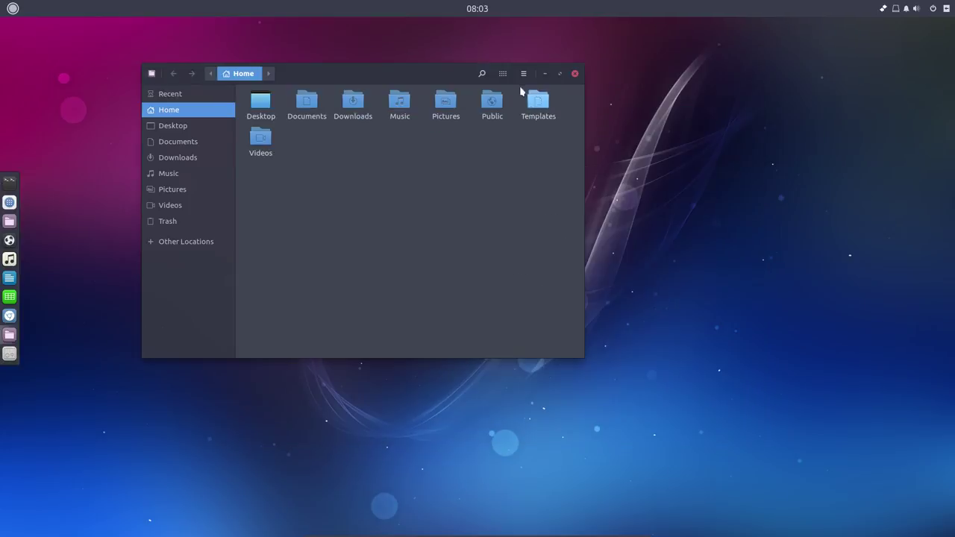
left_click(575, 73)
- Open the desktop background settings, browse through the available wallpapers, and cancel without choosing one
right_click(570, 50)
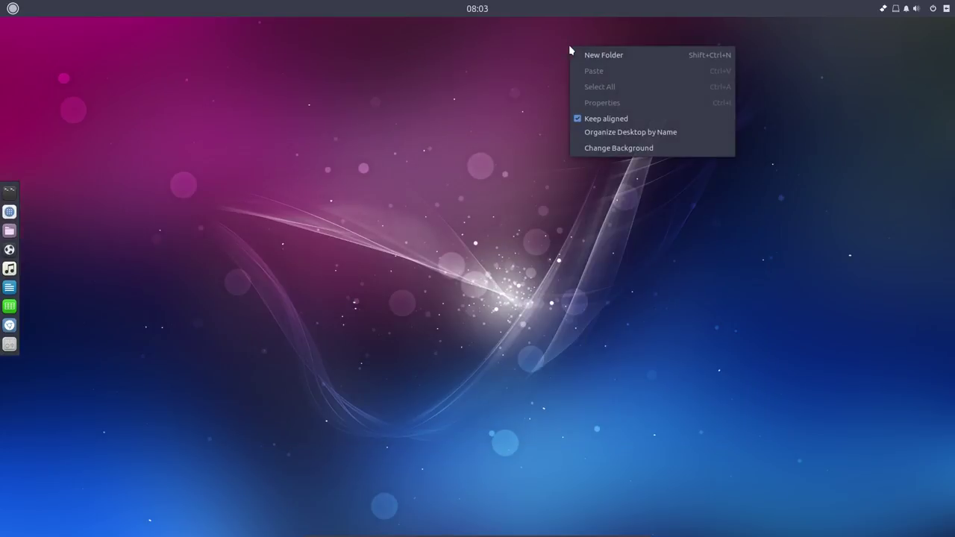
left_click(610, 147)
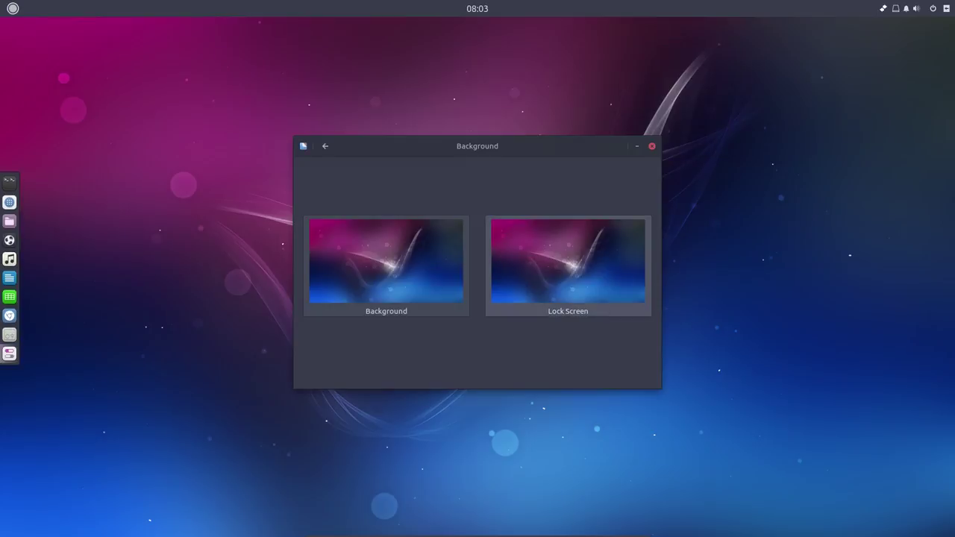
left_click(398, 264)
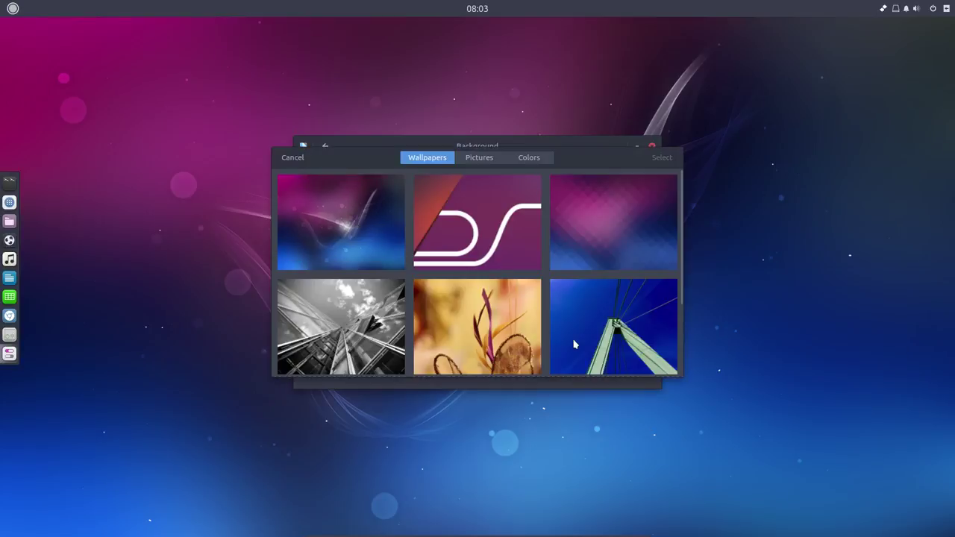
scroll(572, 337, "down", 1)
scroll(571, 339, "down", 5)
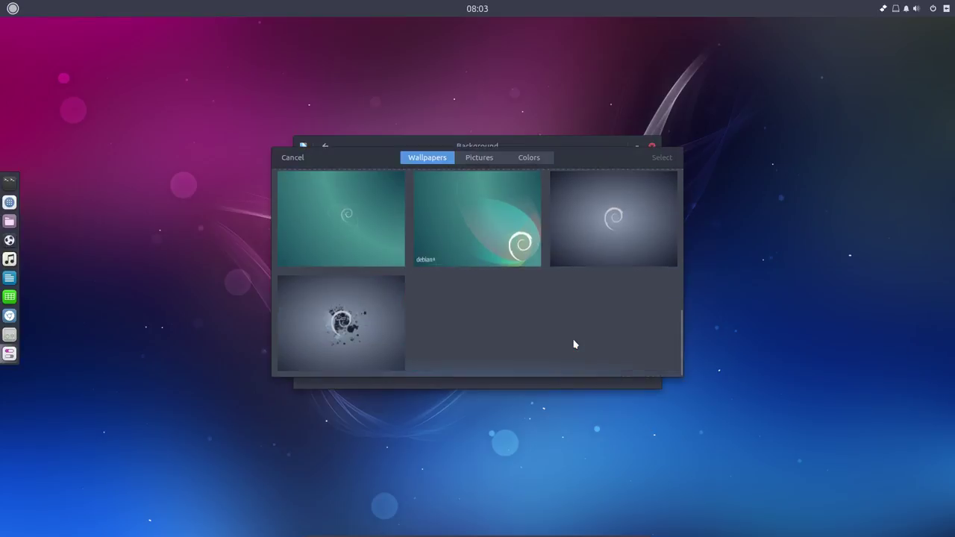
scroll(571, 342, "up", 8)
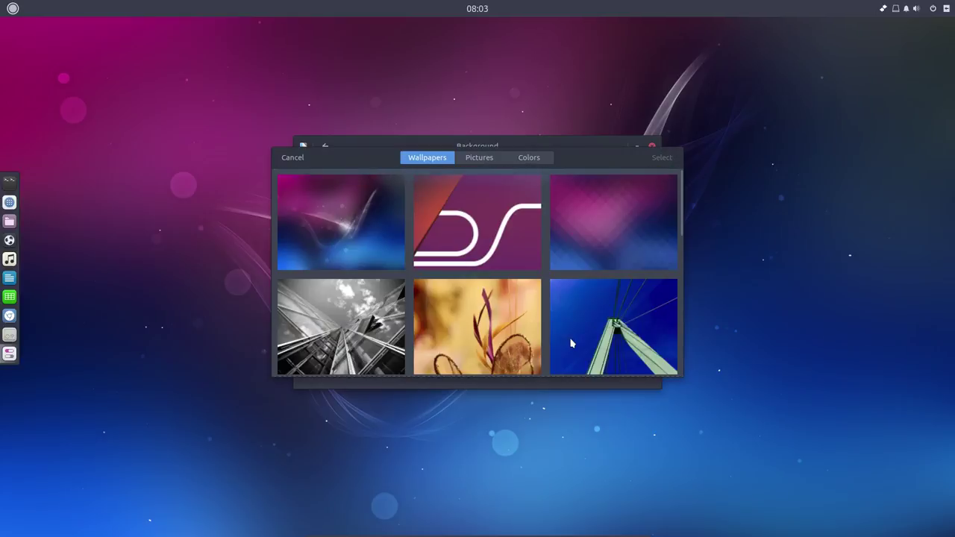
left_click(298, 157)
- Return to the settings overview, move its window higher on the desktop, and open the Power settings
left_click(324, 151)
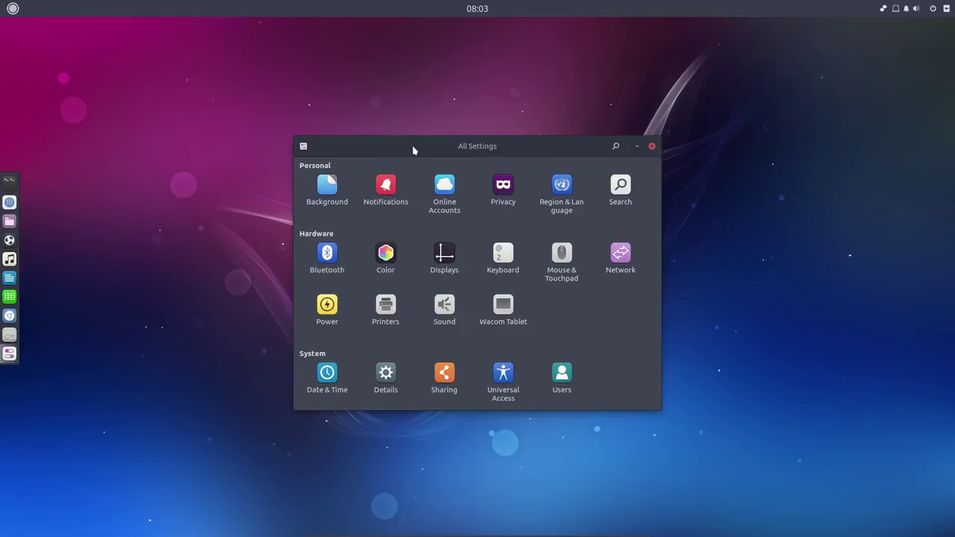
left_click_drag(413, 148, 391, 58)
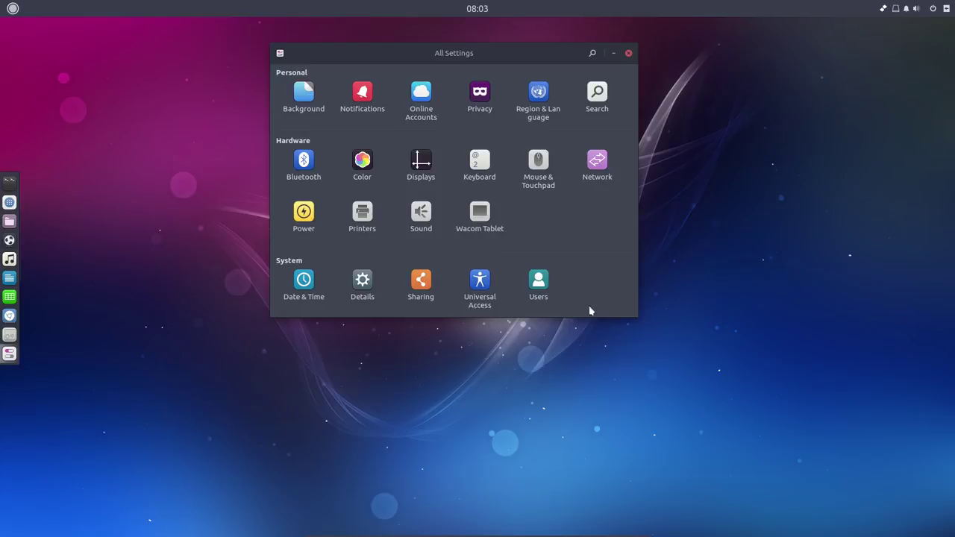
left_click(304, 220)
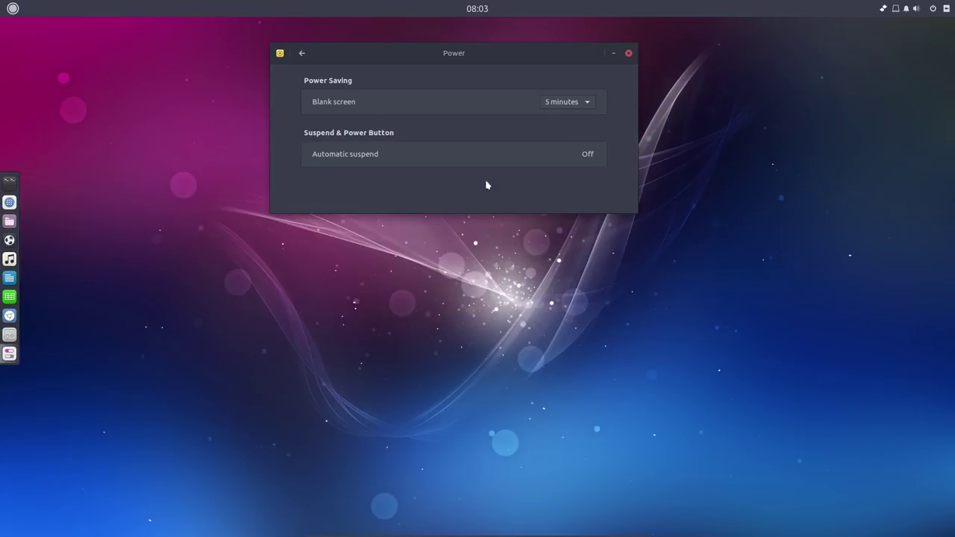
- Check the blank screen delays and the Automatic Suspend options without changing them, and return to the settings overview
left_click(590, 104)
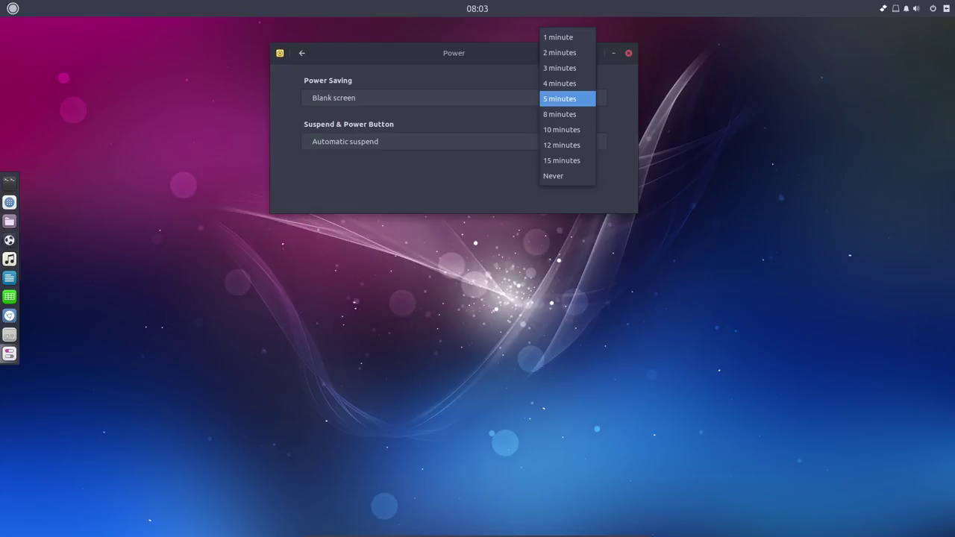
left_click(498, 162)
left_click(499, 150)
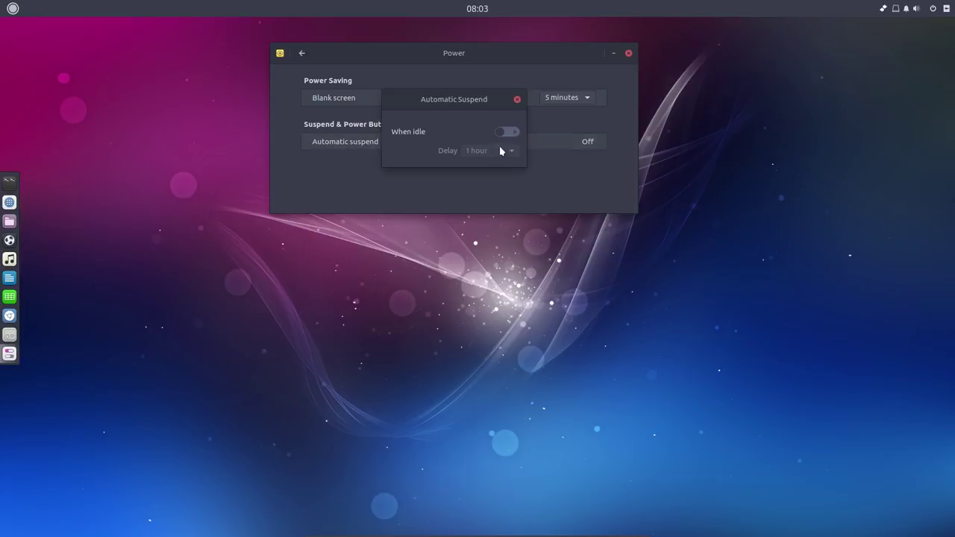
left_click(517, 100)
key("alt+Left")
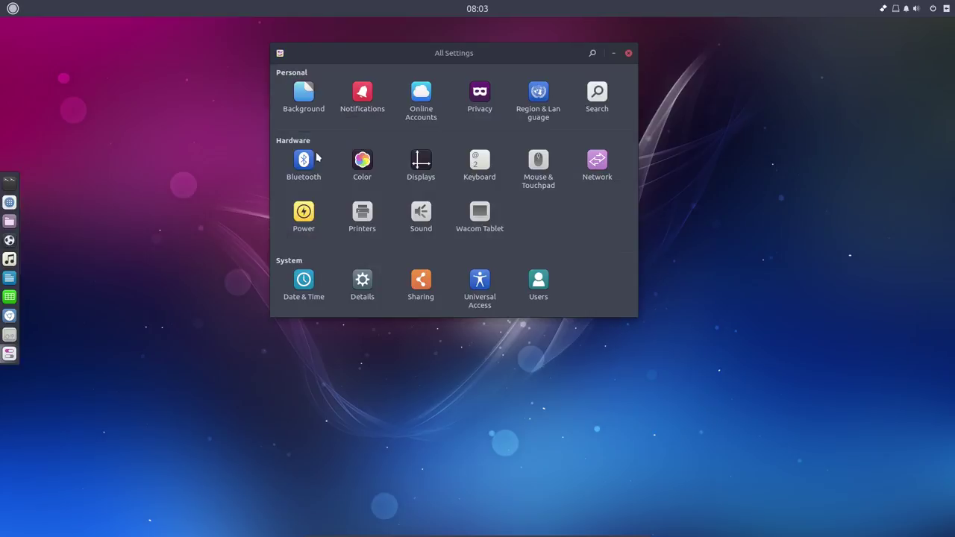
- Look through the Sound settings for input, sound effects and applications, and close the settings window
left_click(422, 218)
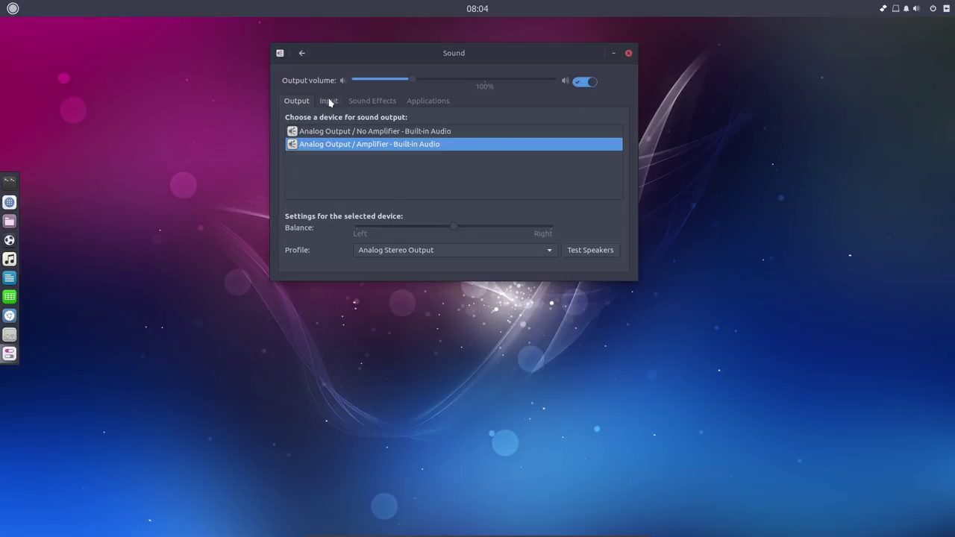
left_click(329, 101)
left_click(366, 104)
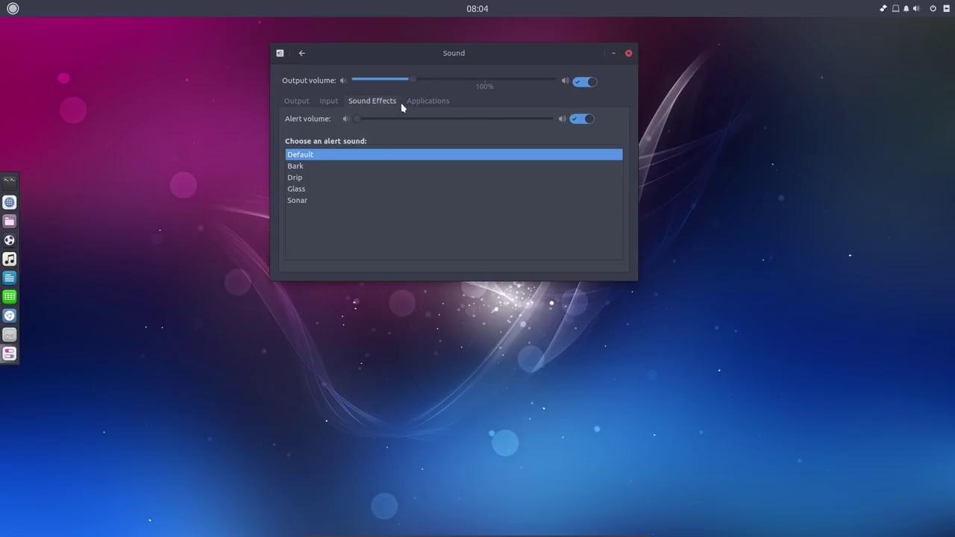
left_click(424, 100)
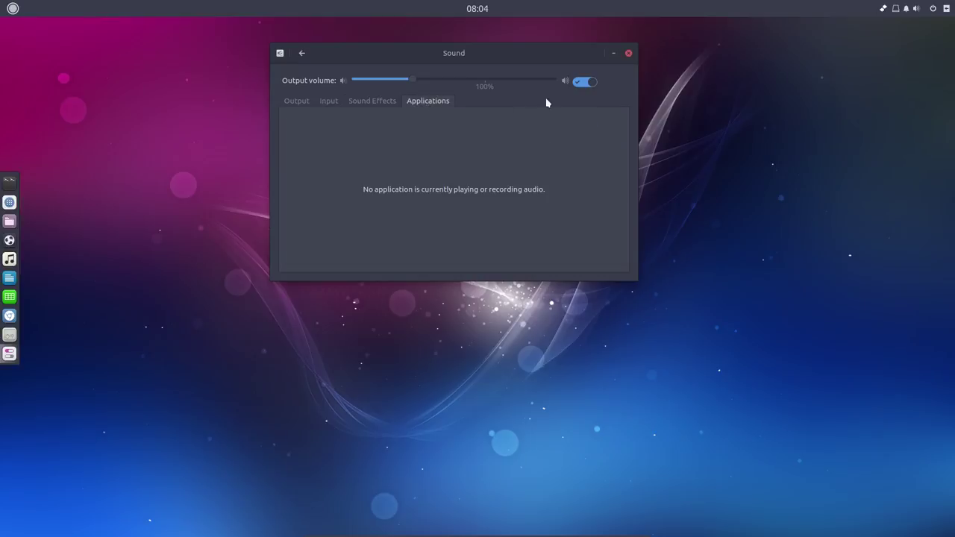
left_click(302, 53)
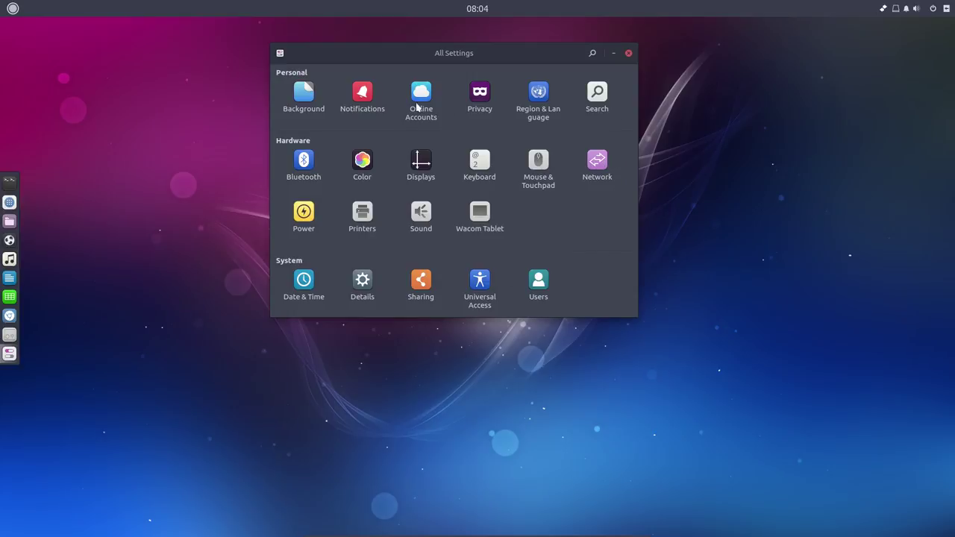
left_click(629, 55)
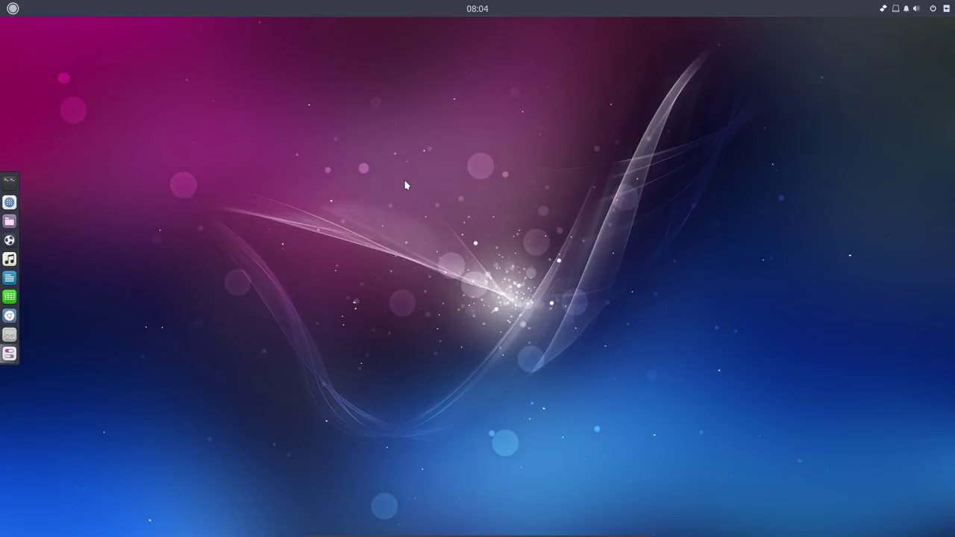
- Inspect the network, Places and notifications indicators in the top panel
left_click(883, 9)
left_click(896, 9)
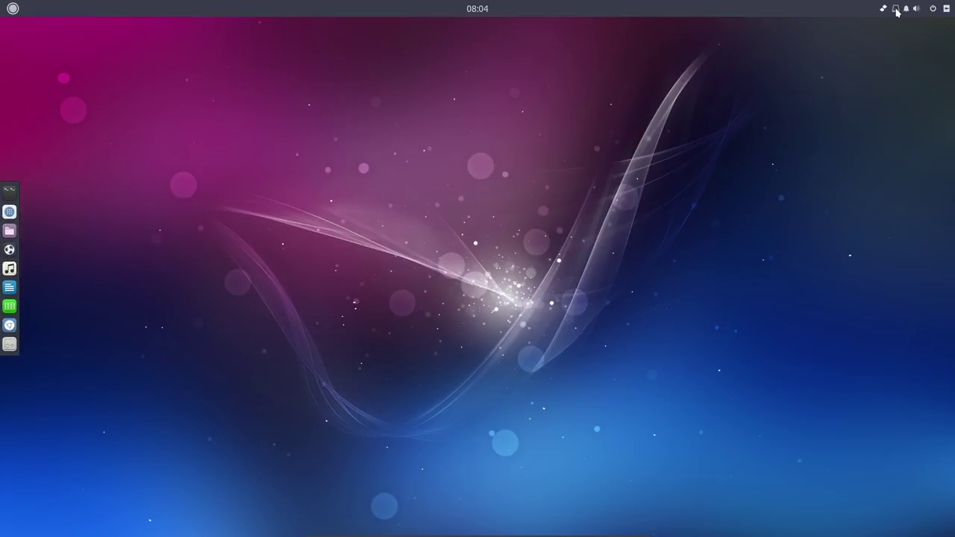
left_click(896, 9)
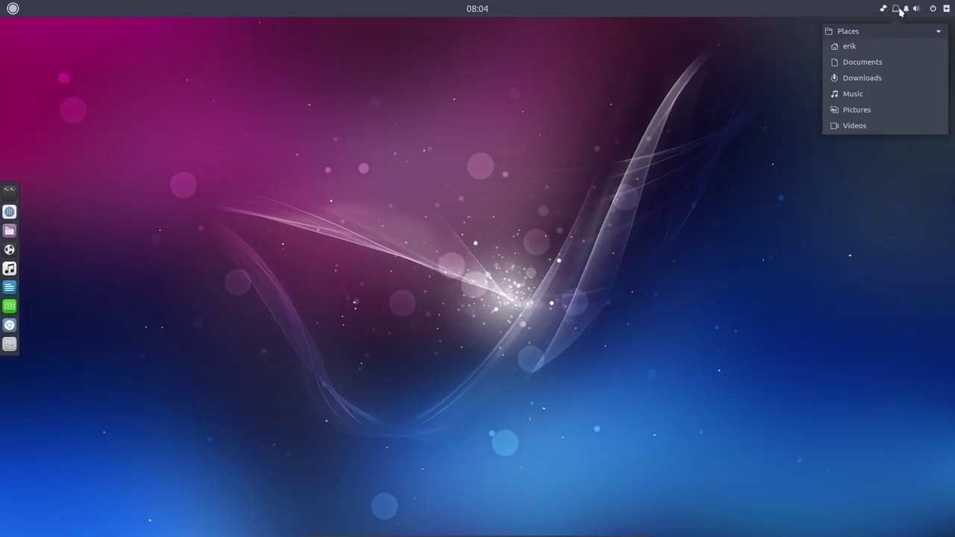
left_click(906, 9)
left_click(905, 9)
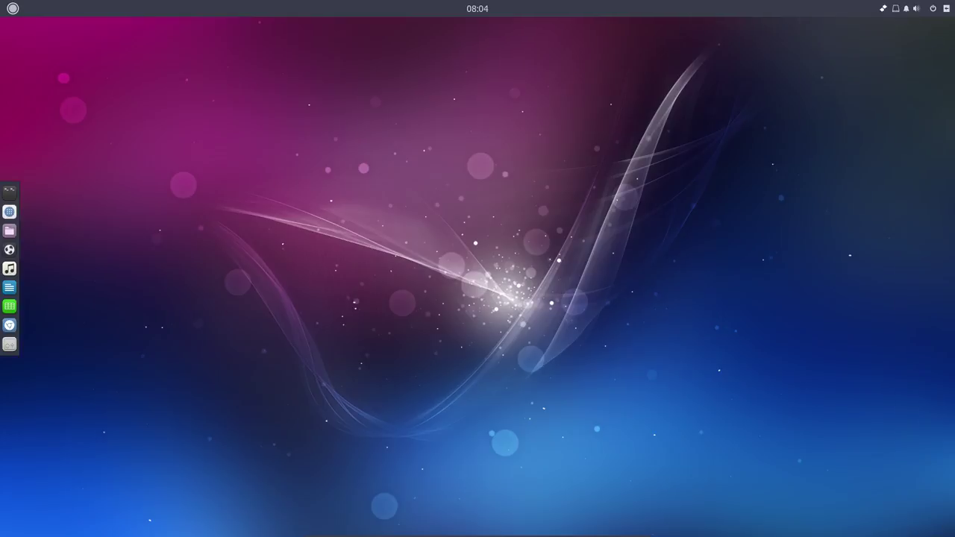
left_click(905, 9)
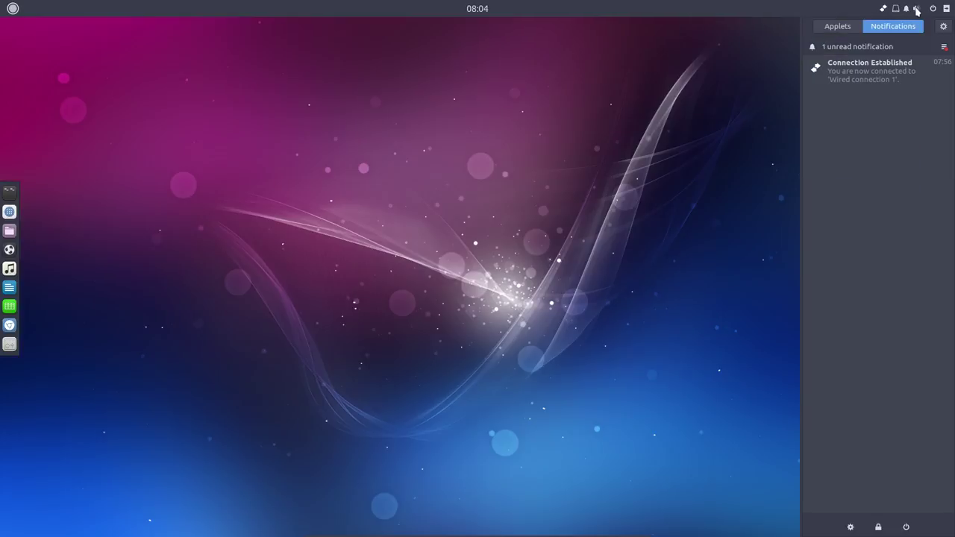
- Inspect the volume indicator, the user session menu and the Raven sidebar control in the top panel
left_click(917, 10)
left_click(932, 9)
left_click(934, 10)
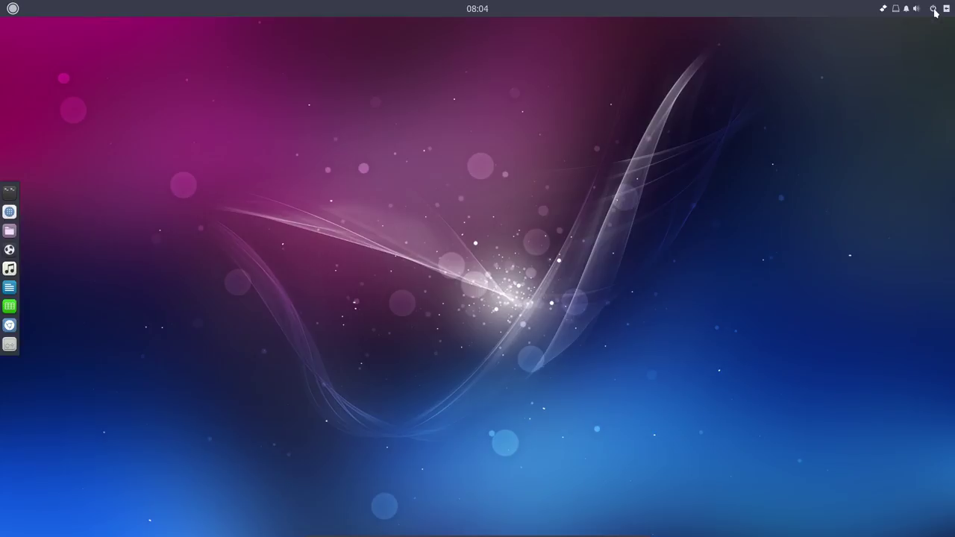
left_click(934, 9)
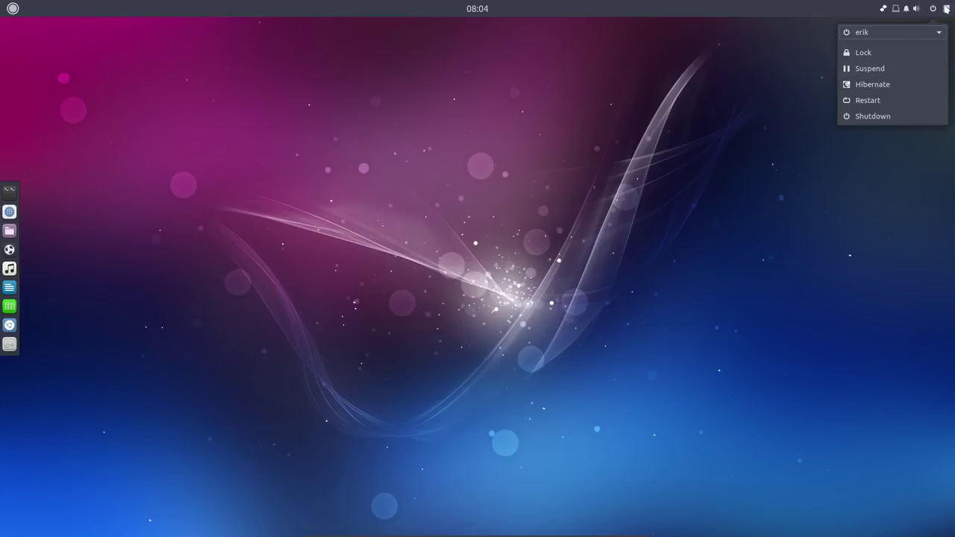
left_click(947, 9)
left_click(947, 8)
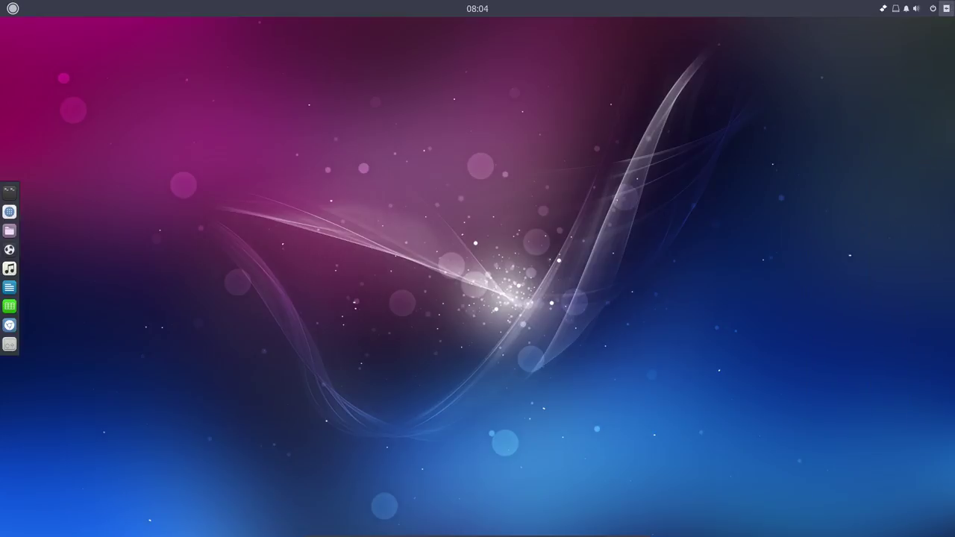
- Open the Budgie Menu applet's options from the top panel configuration in Budgie Settings
left_click(947, 9)
left_click(943, 27)
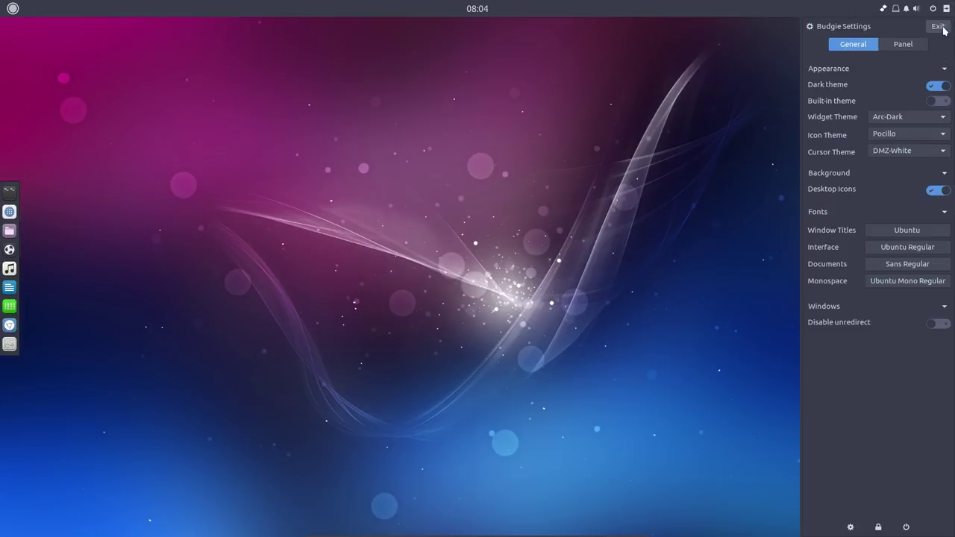
left_click(910, 46)
left_click(865, 186)
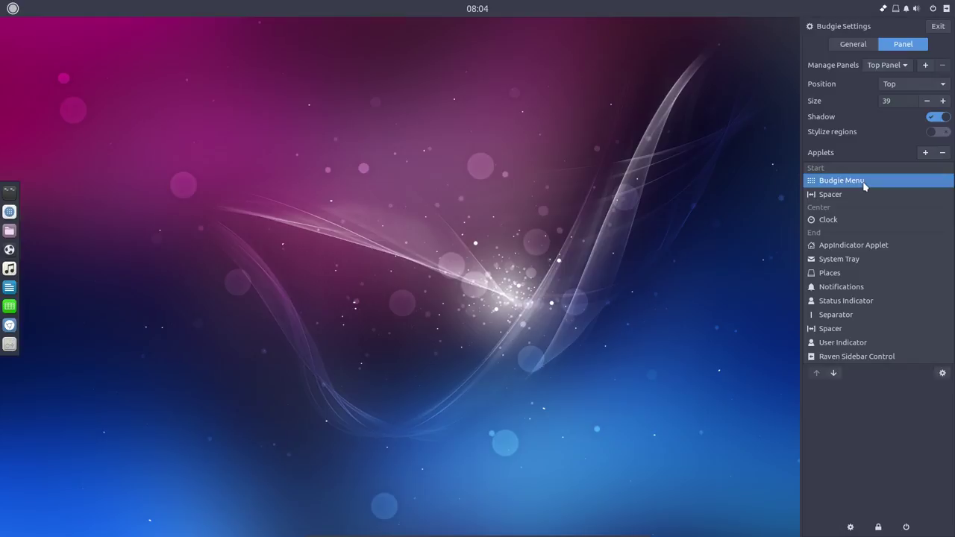
left_click(943, 372)
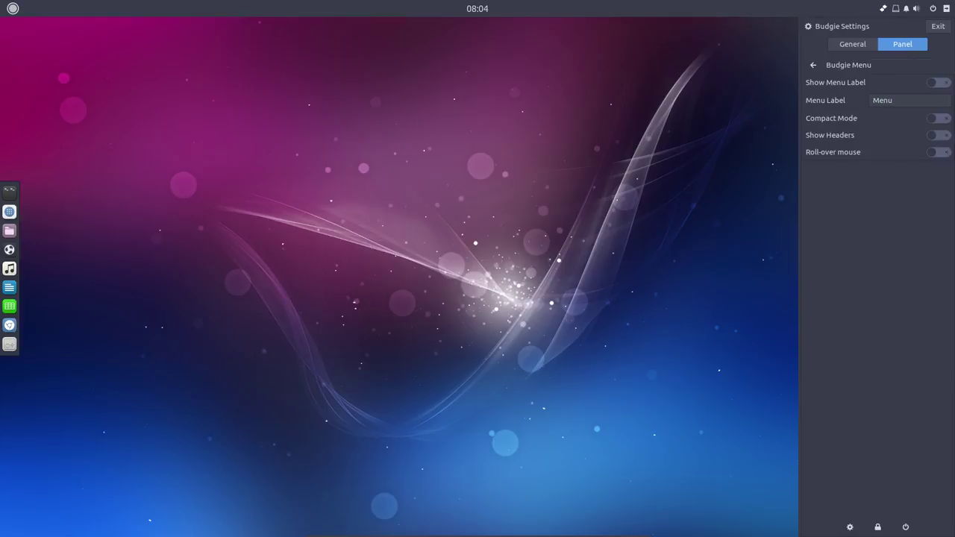
- Show the menu label in the panel and set its text to "Budgie Remix 17.04"
left_click(941, 83)
left_click_drag(904, 97, 820, 100)
type("Budige")
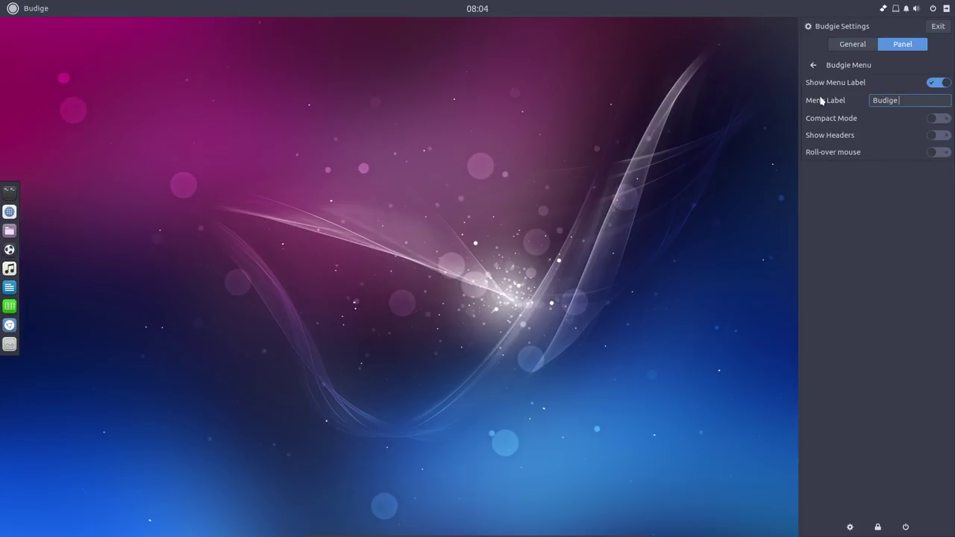
type(" Re")
key("BackSpace")
key("BackSpace")
key("BackSpace")
key("BackSpace")
key("BackSpace")
key("BackSpace")
type("gie Remix 17.04")
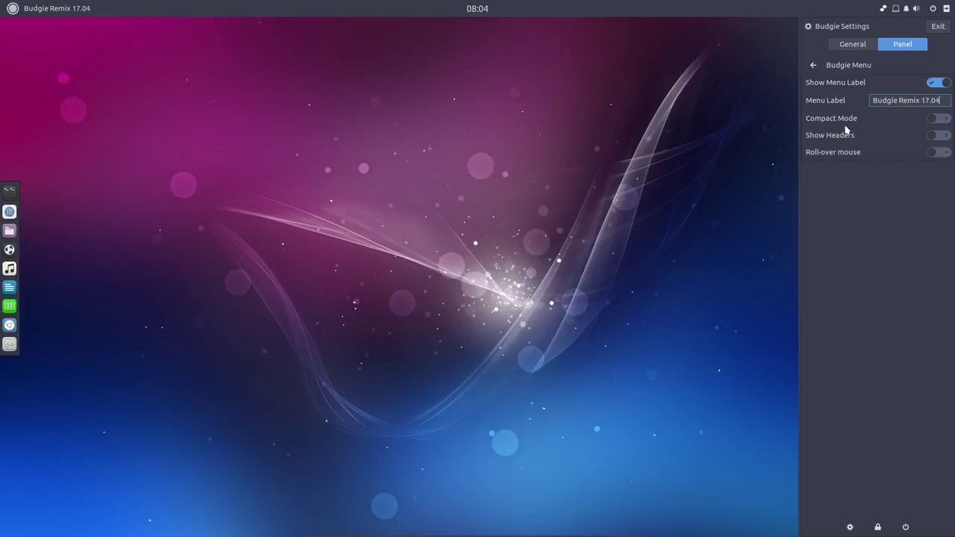
- Enable Roll-over mouse for the Budgie Menu and test it across the application menu's categories
left_click(939, 153)
left_click(23, 13)
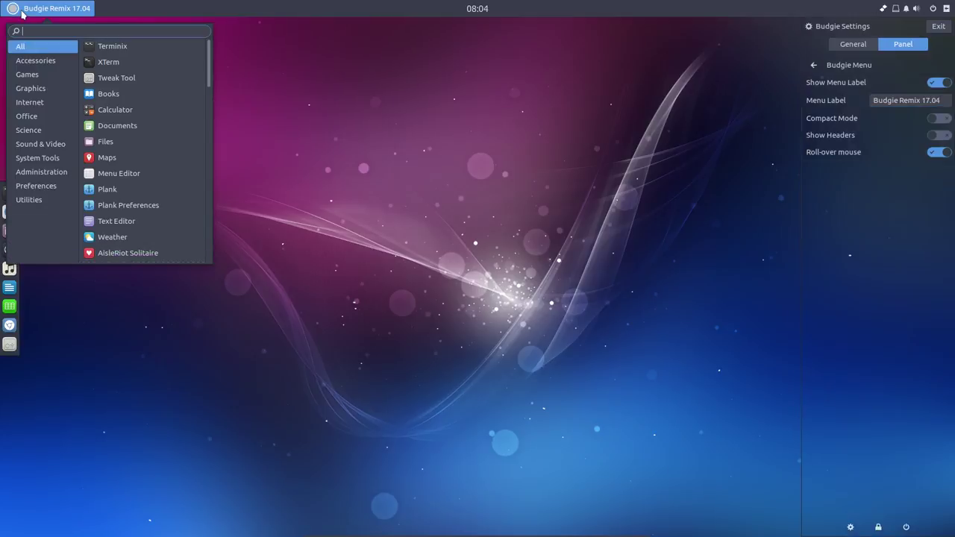
mouse_move(27, 64)
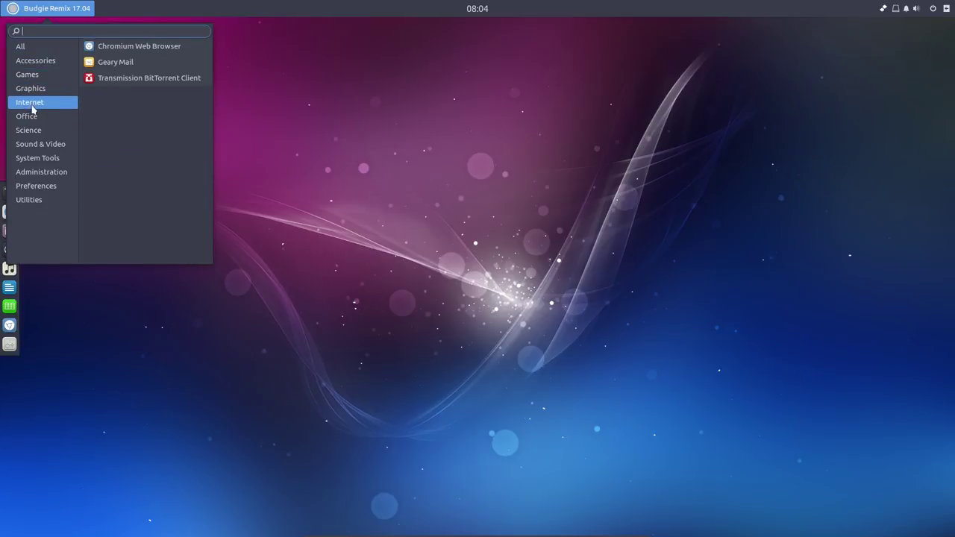
mouse_move(40, 146)
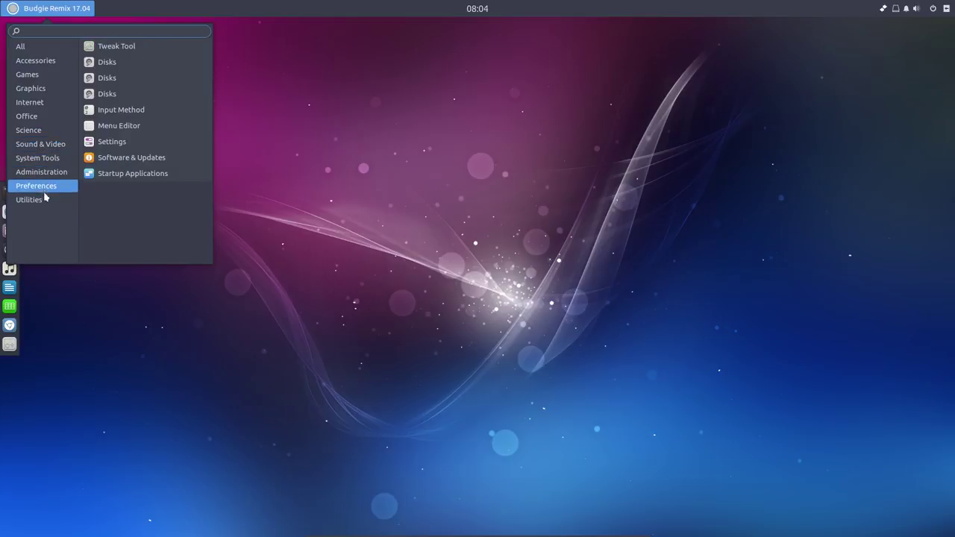
left_click(950, 94)
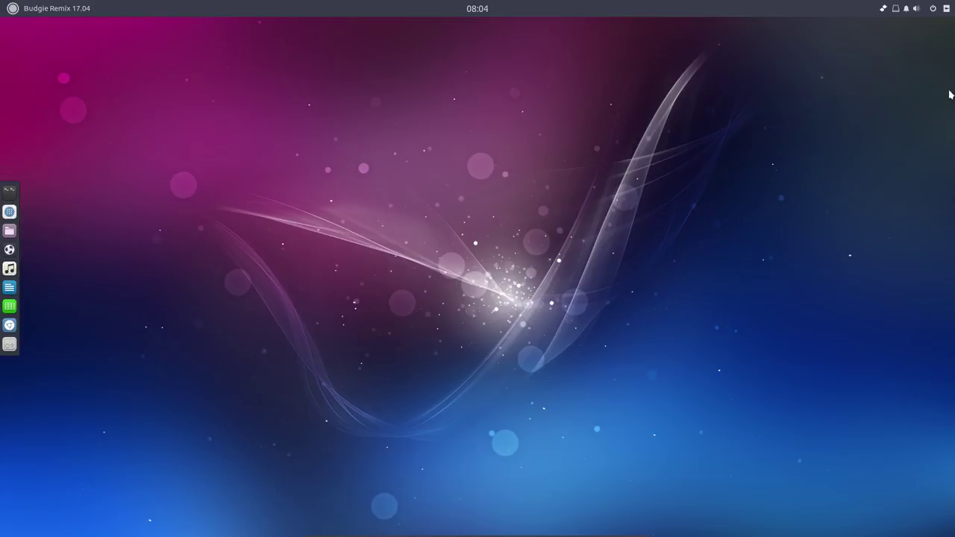
- Reopen the Panel section of Budgie Settings and check the available panels and position choices without changing them
left_click(947, 9)
left_click(942, 27)
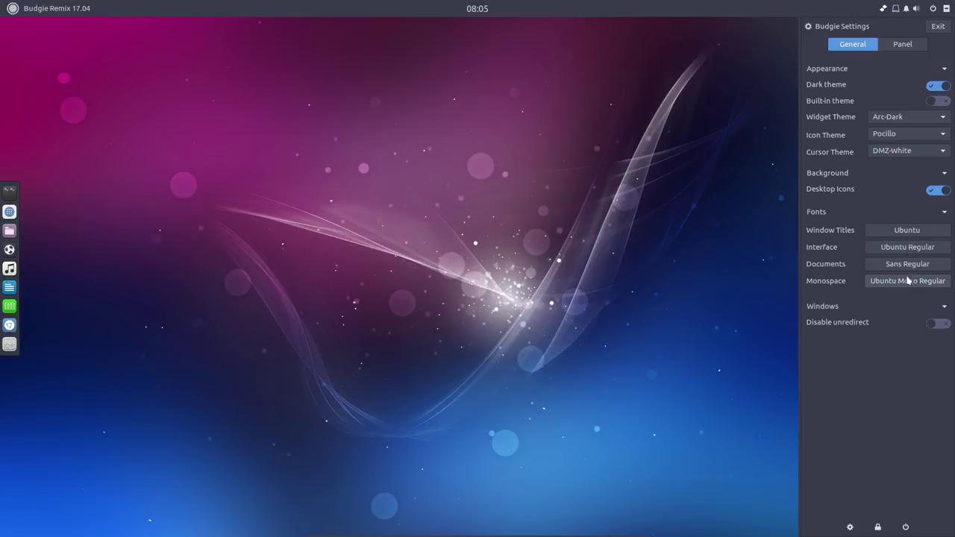
left_click(908, 46)
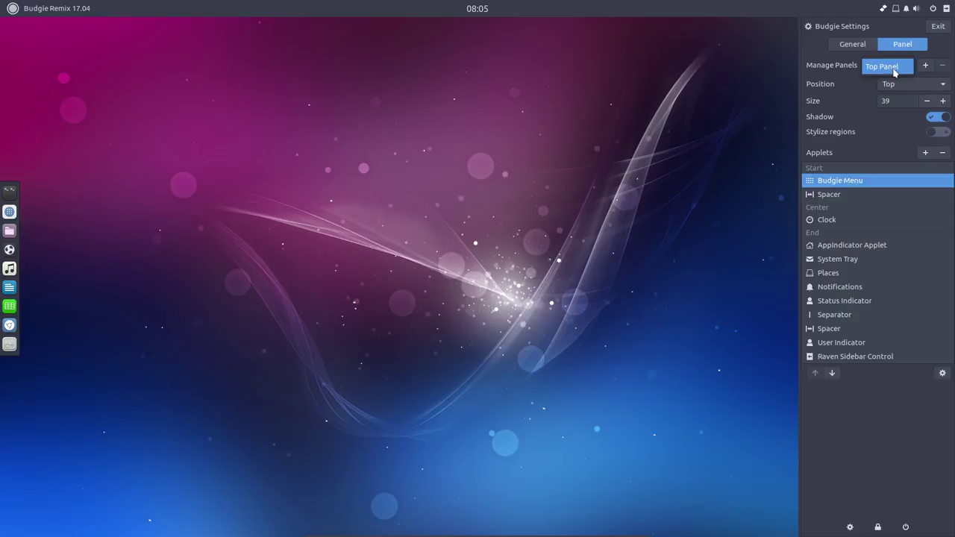
left_click(857, 84)
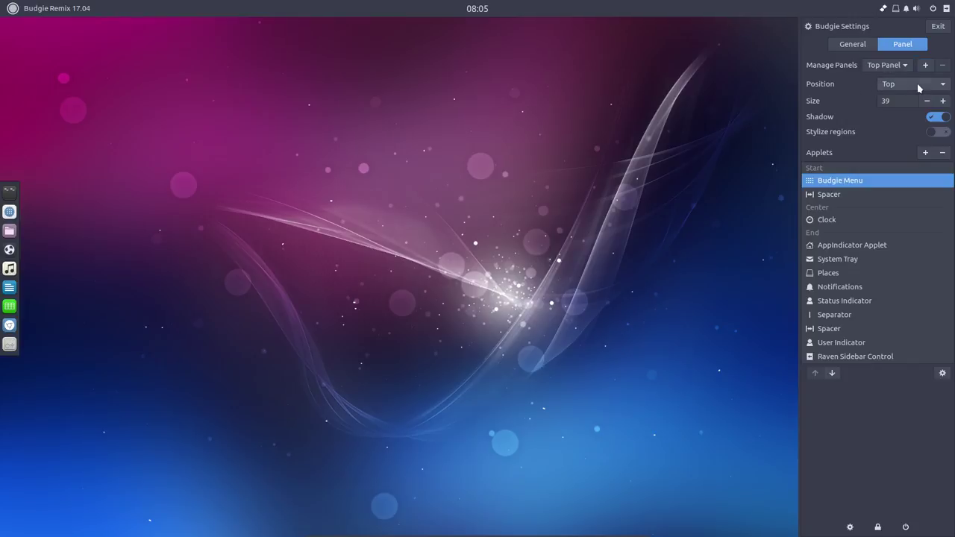
left_click(918, 86)
left_click(854, 86)
- Try a top panel size of 43 and toggle the panel shadow, restoring size 39 with the shadow on
left_click(943, 101)
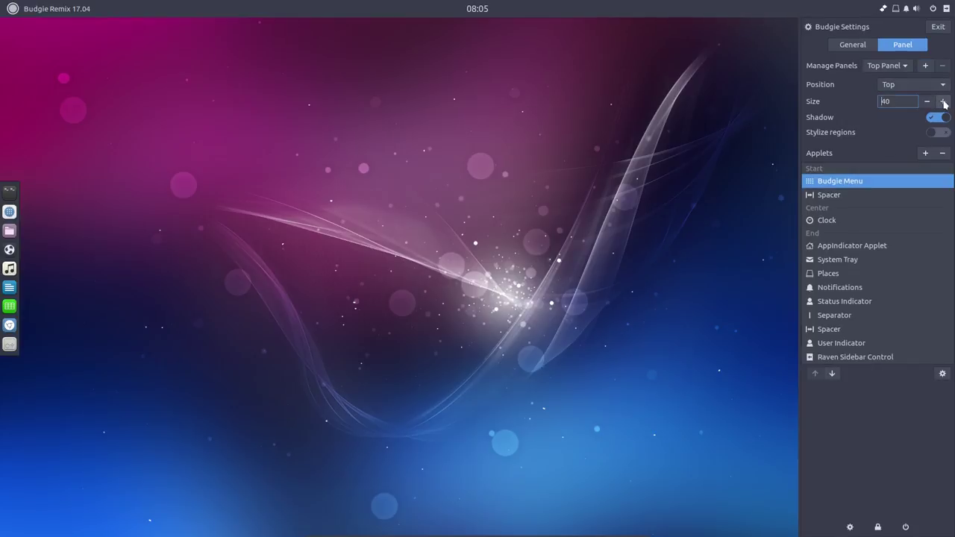
left_click(943, 102)
left_click(943, 102)
left_click(943, 102)
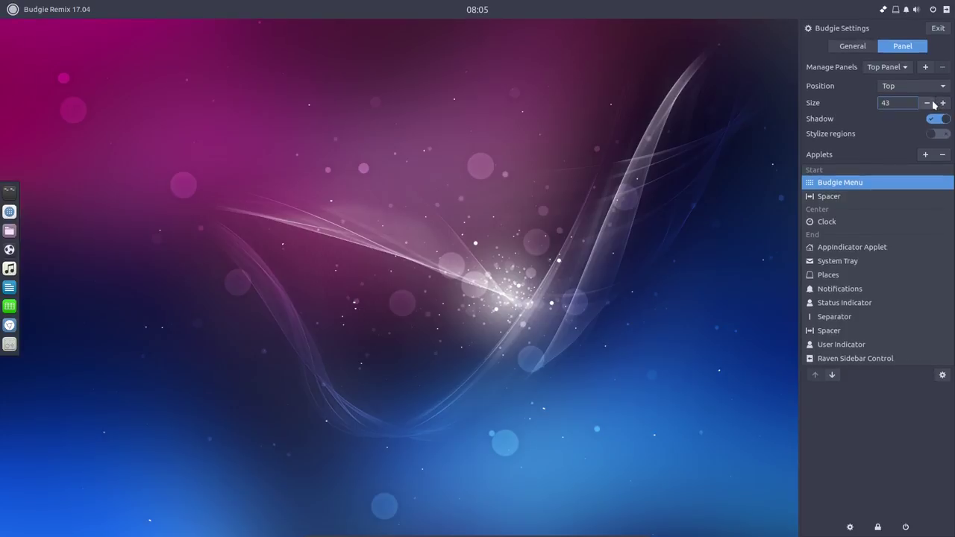
left_click(928, 103)
left_click(928, 103)
left_click(928, 102)
left_click(928, 102)
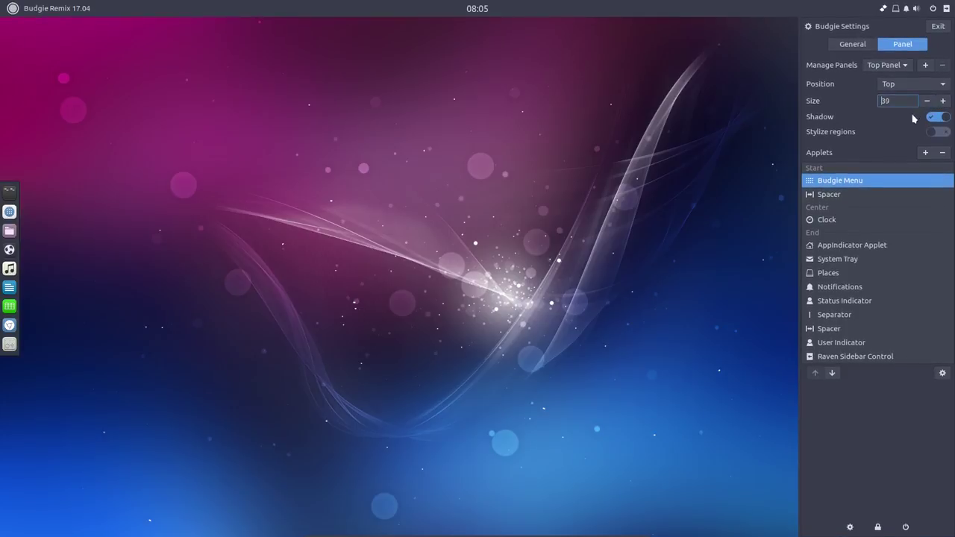
left_click(931, 118)
left_click(946, 118)
- Look through the top panel's applets from Spacer to Raven Sidebar Control, review the General settings, and close the sidebar
left_click(847, 195)
left_click(843, 219)
left_click(848, 246)
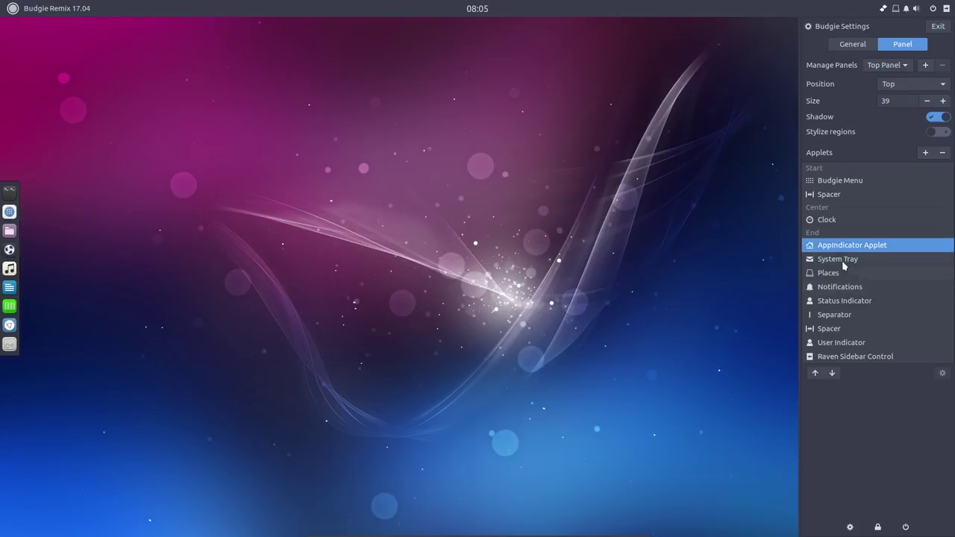
left_click(842, 259)
left_click(839, 271)
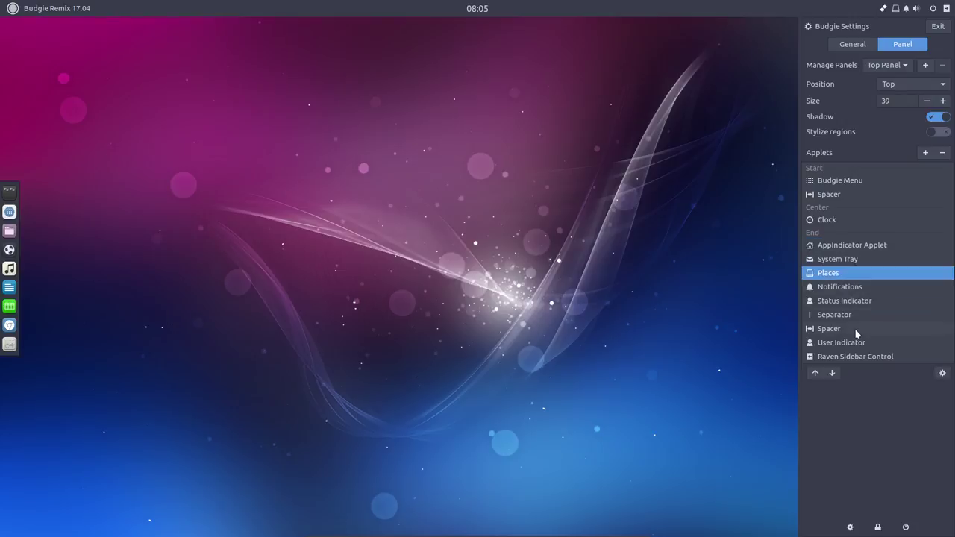
left_click(856, 357)
left_click(848, 343)
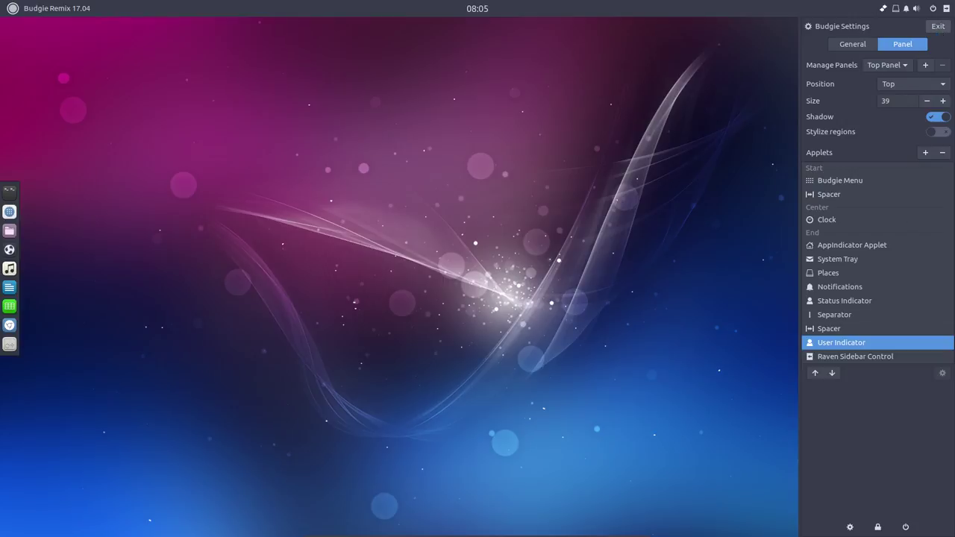
left_click(866, 45)
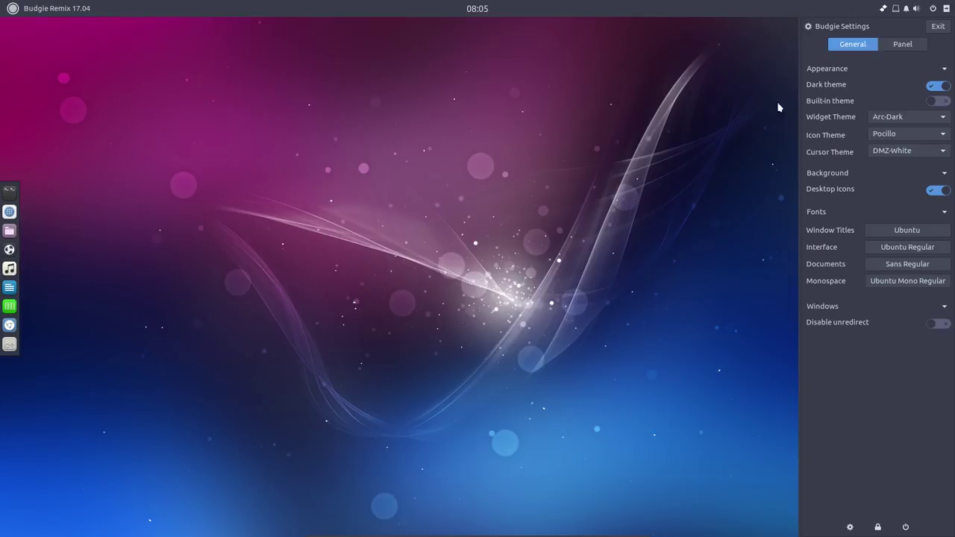
left_click(728, 175)
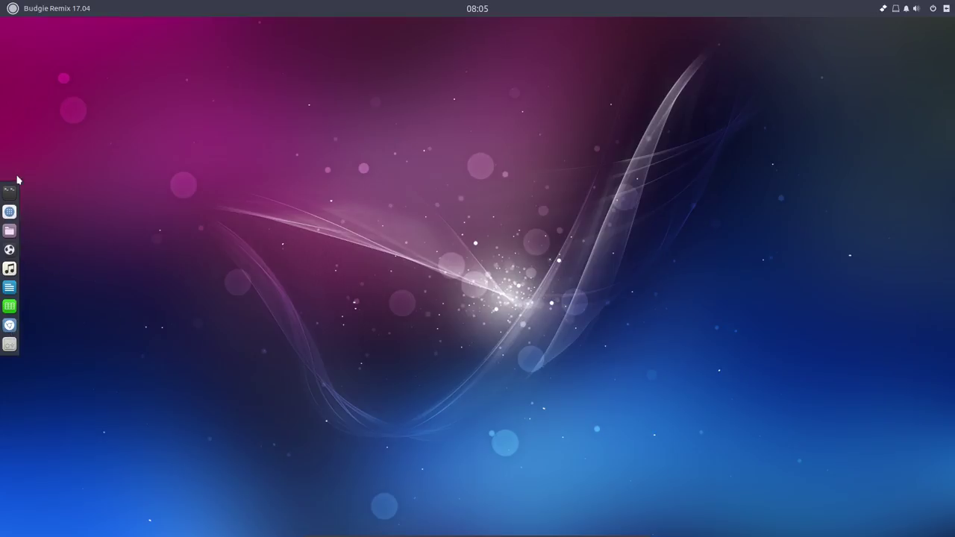
- Search the application menu for "fire" and clear the search
left_click(15, 10)
type("fire")
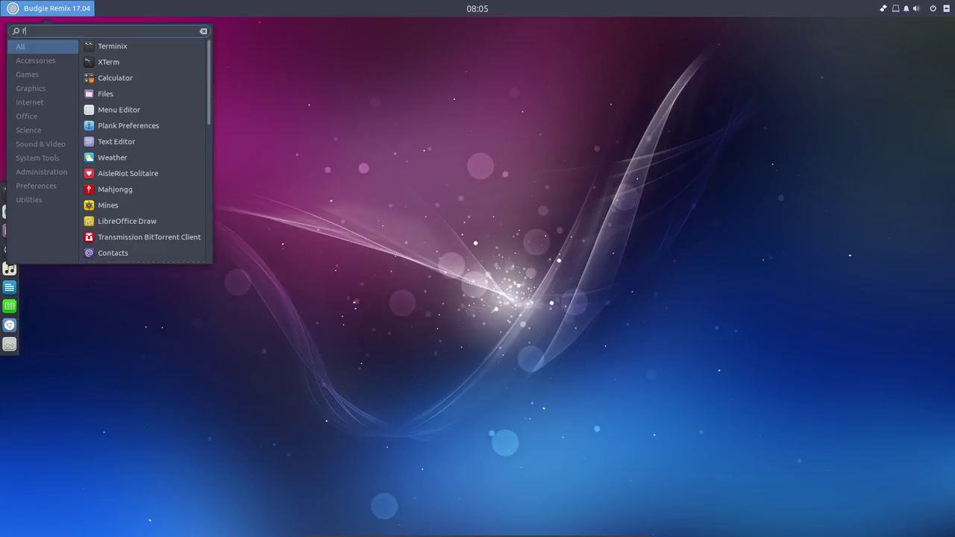
key("BackSpace")
key("BackSpace")
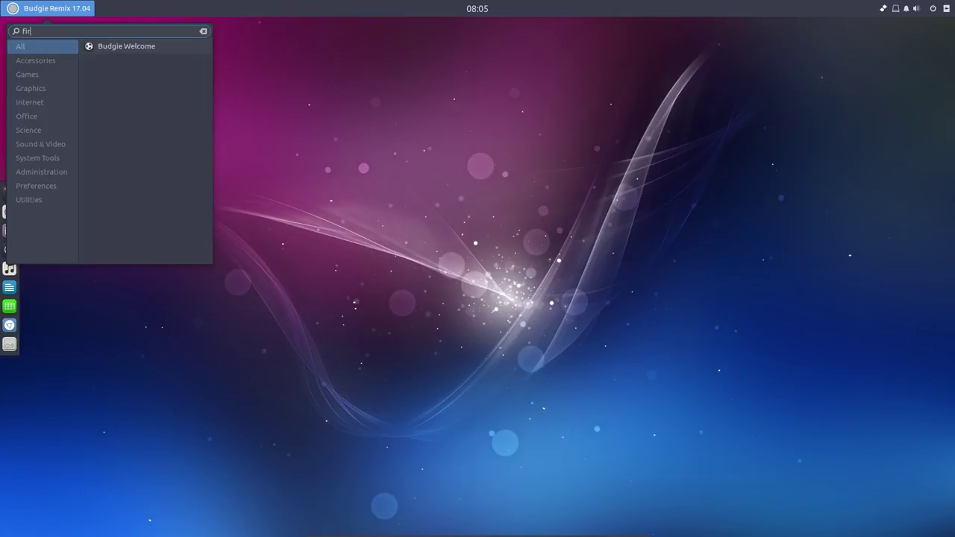
type("e")
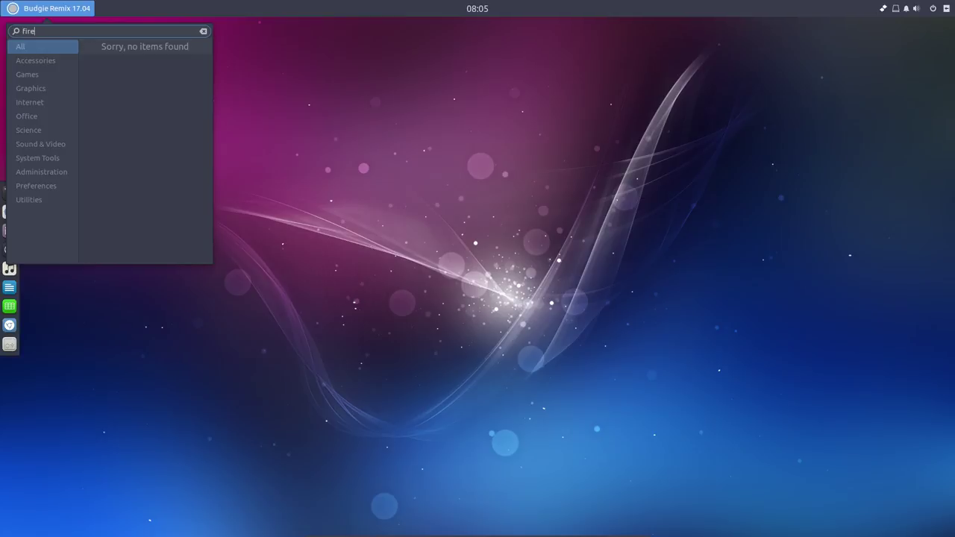
key("BackSpace")
key("BackSpace")
key("BackSpace")
key("BackSpace")
- Look through the Office, Graphics and Internet categories of the application menu and launch Chromium Web Browser
left_click(59, 111)
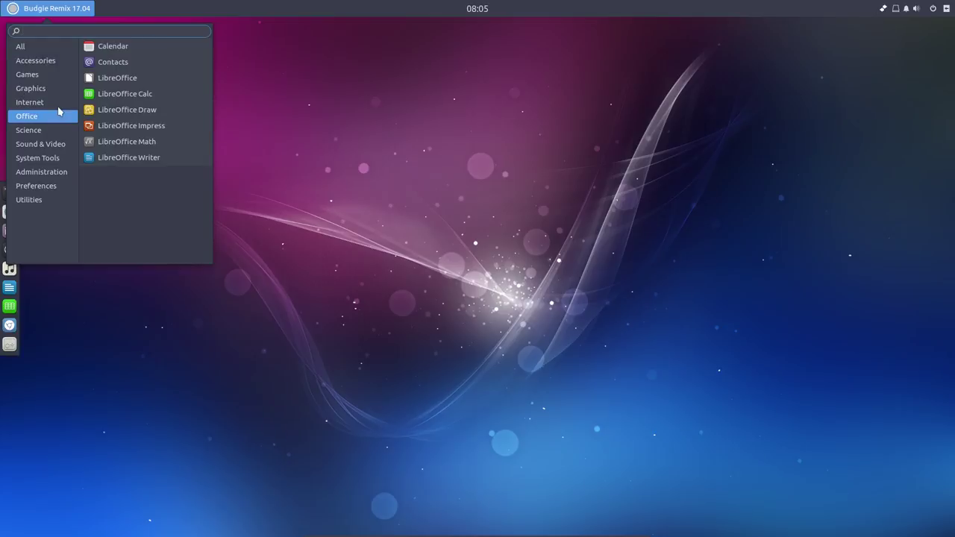
left_click(41, 103)
left_click(37, 88)
left_click(40, 105)
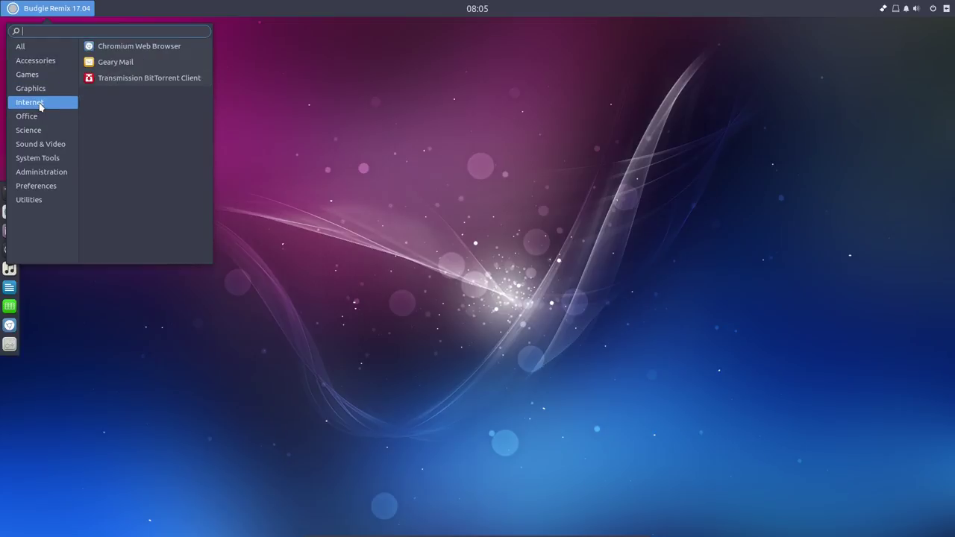
left_click(145, 45)
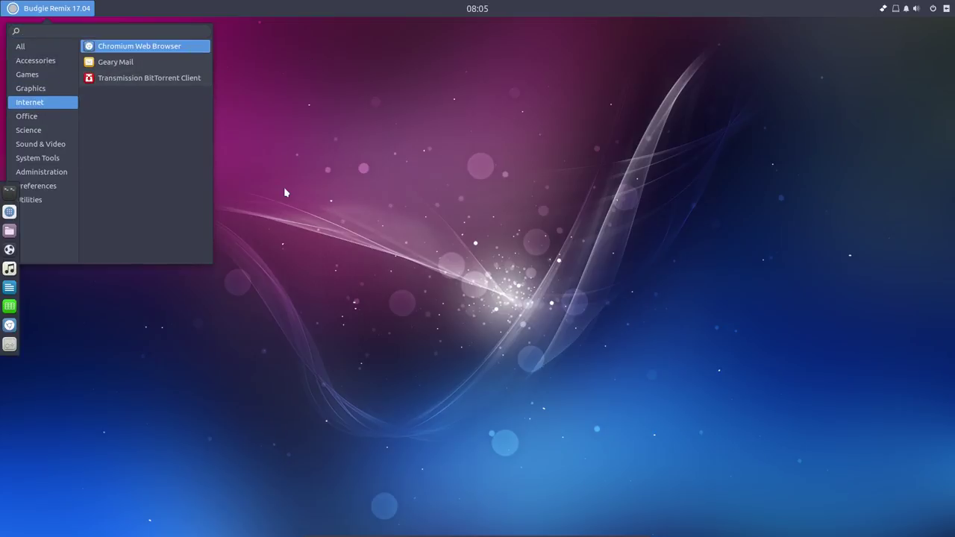
left_click(284, 192)
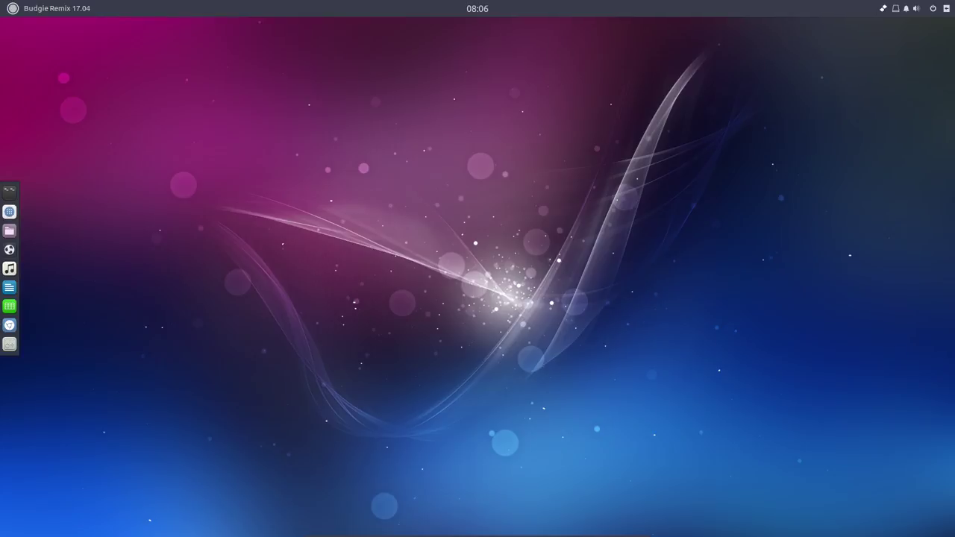
- Try to install Firefox from the host's terminal with "sudo apt install firefox", entering the account password
key("ctrl+alt+t")
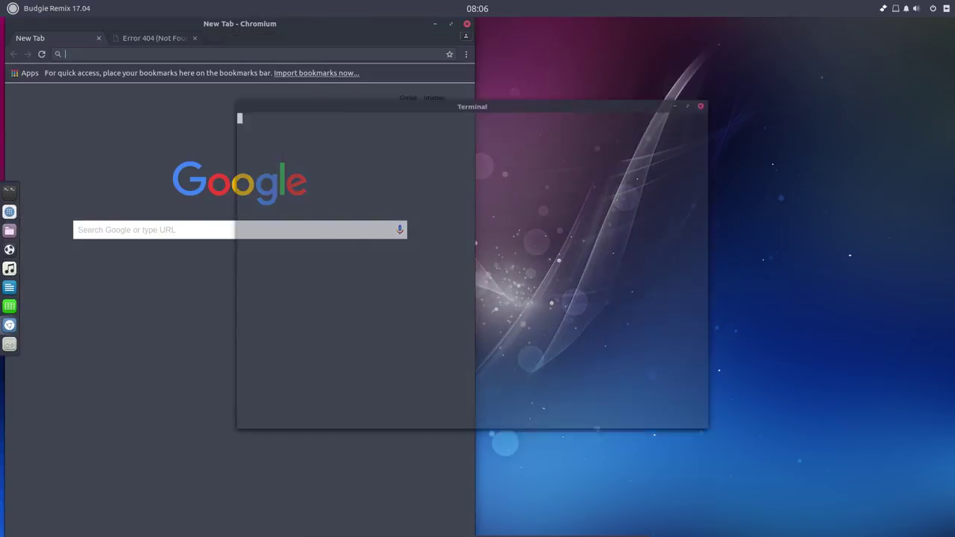
type("sudo apt")
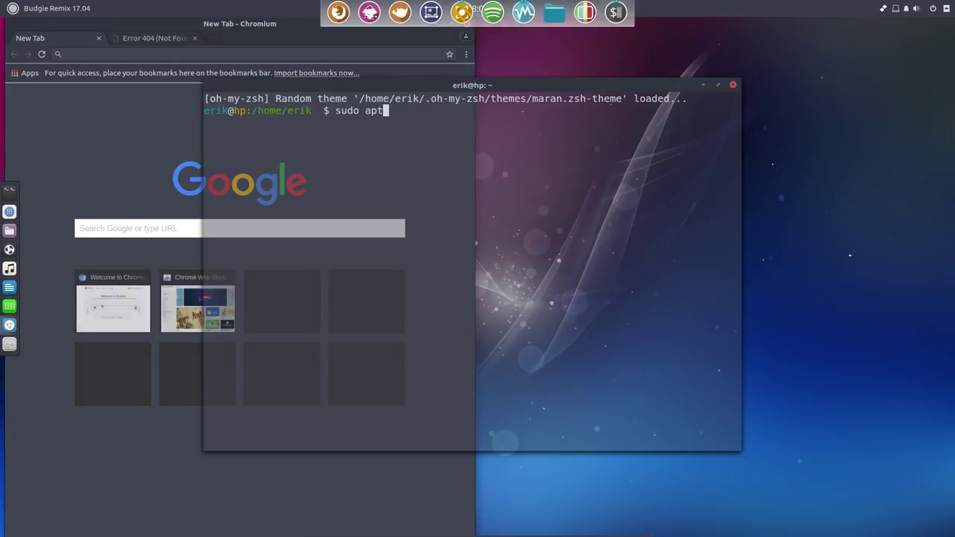
type(" install firefo")
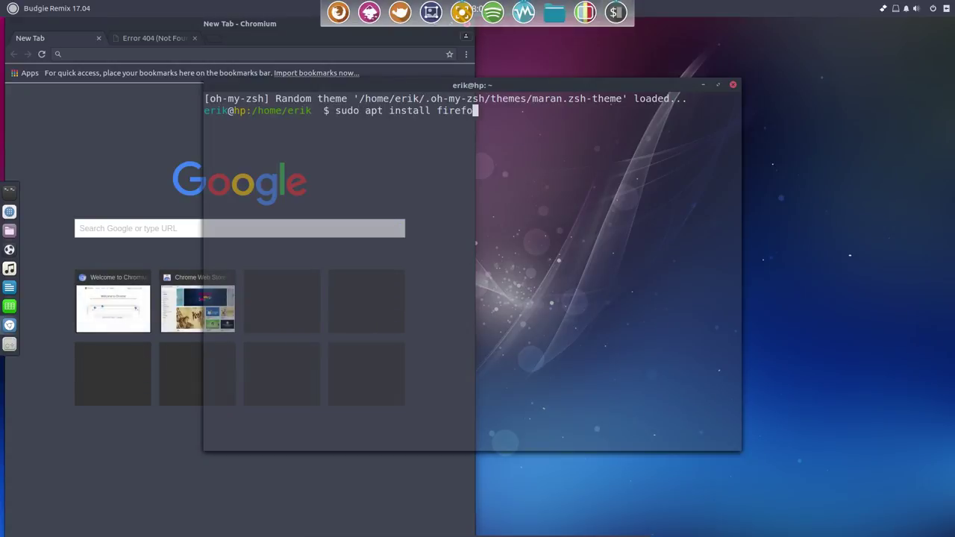
type("x")
key("Return")
key("Return")
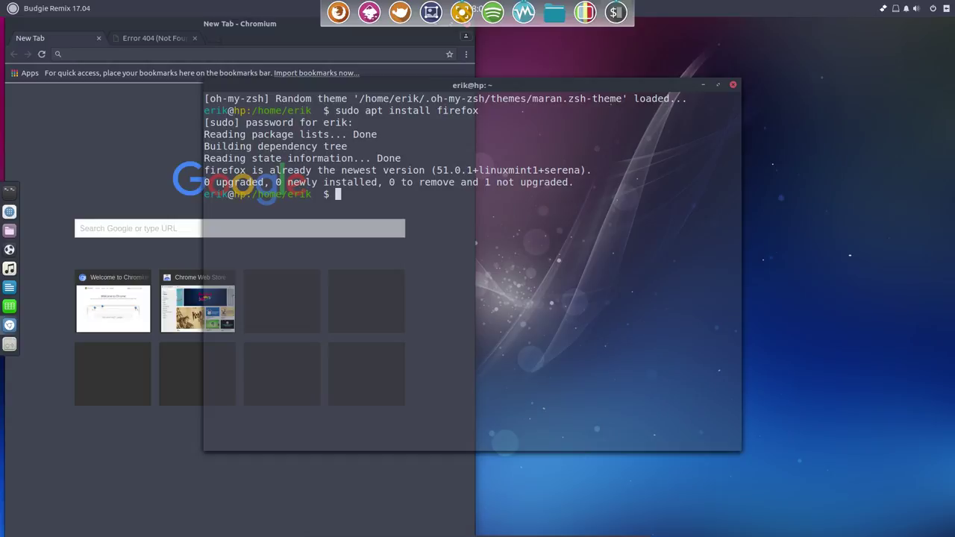
- Search the application menu for "firefox" and close the menu
left_click(40, 11)
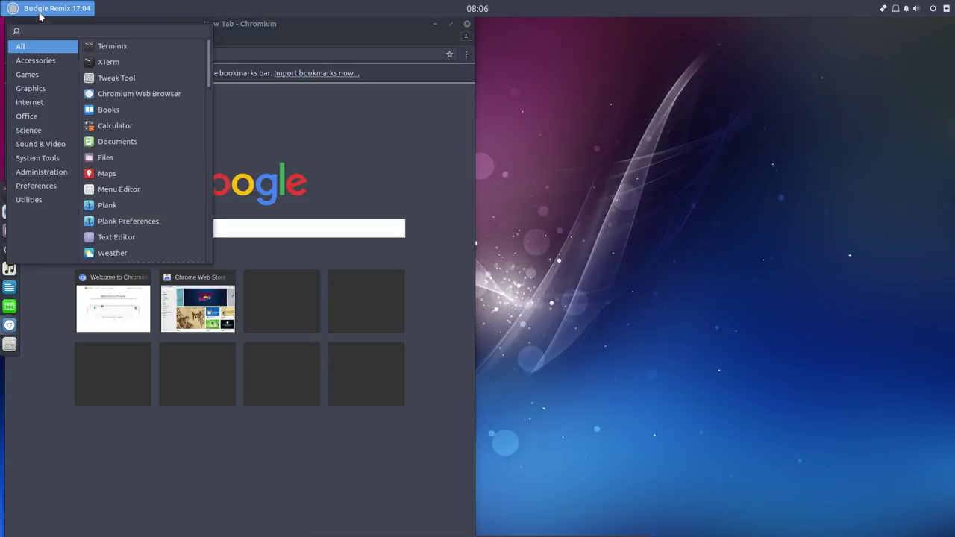
type("firefox")
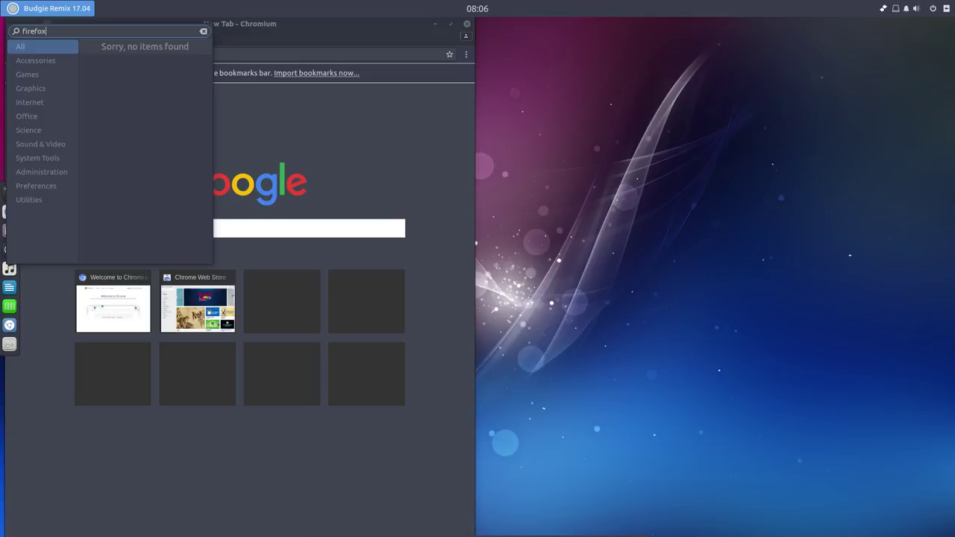
key("Escape")
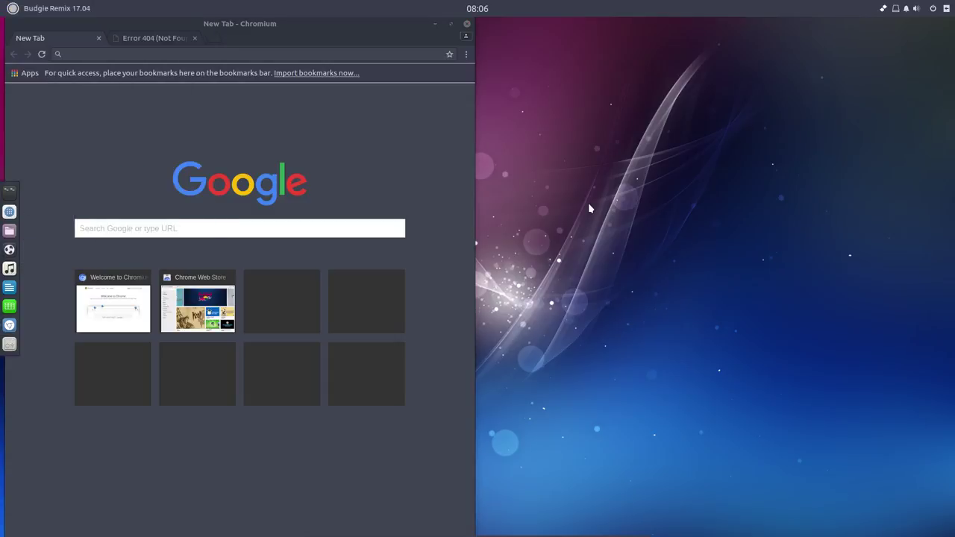
- Open a Terminix terminal, cancel the new keyring password dialog, and run "firefox" to check whether it is installed
key("ctrl+alt+t")
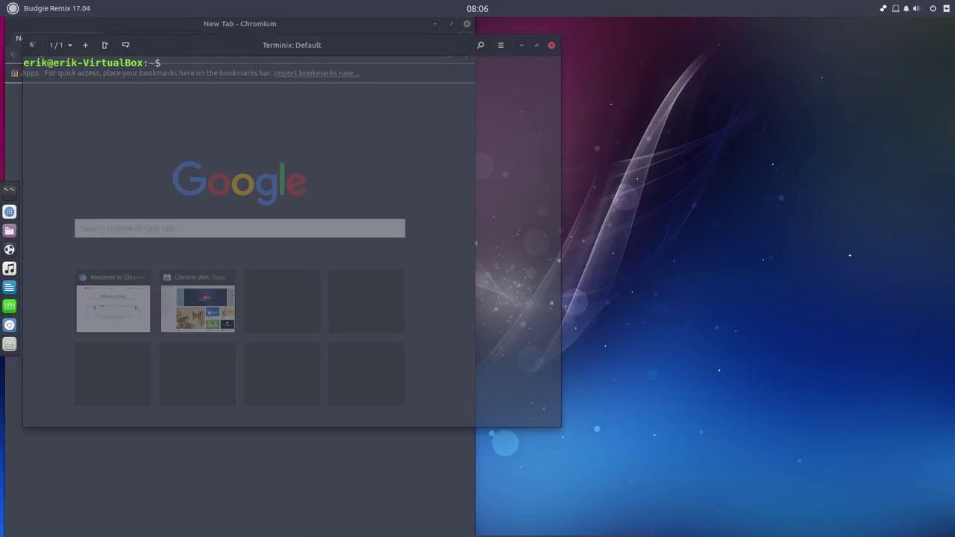
type("fir")
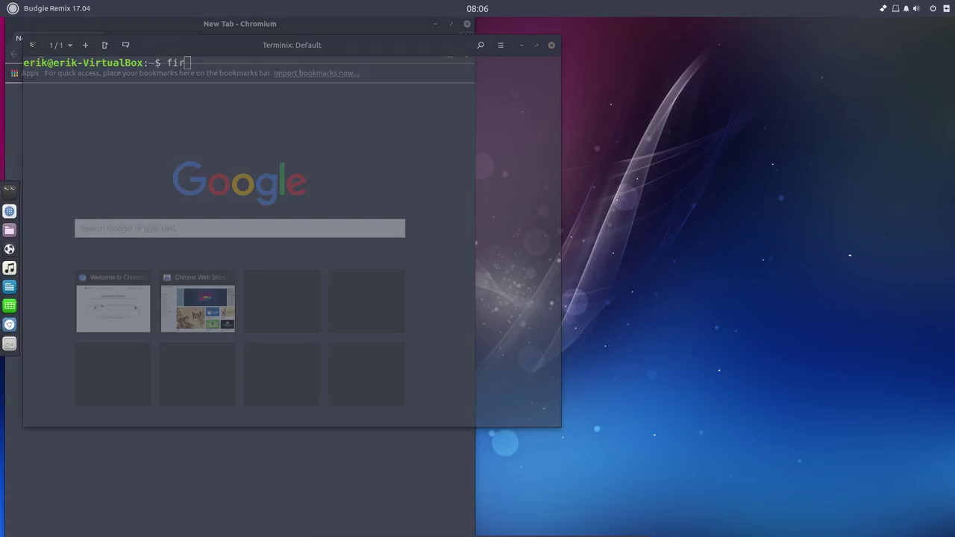
type("e")
key("Tab")
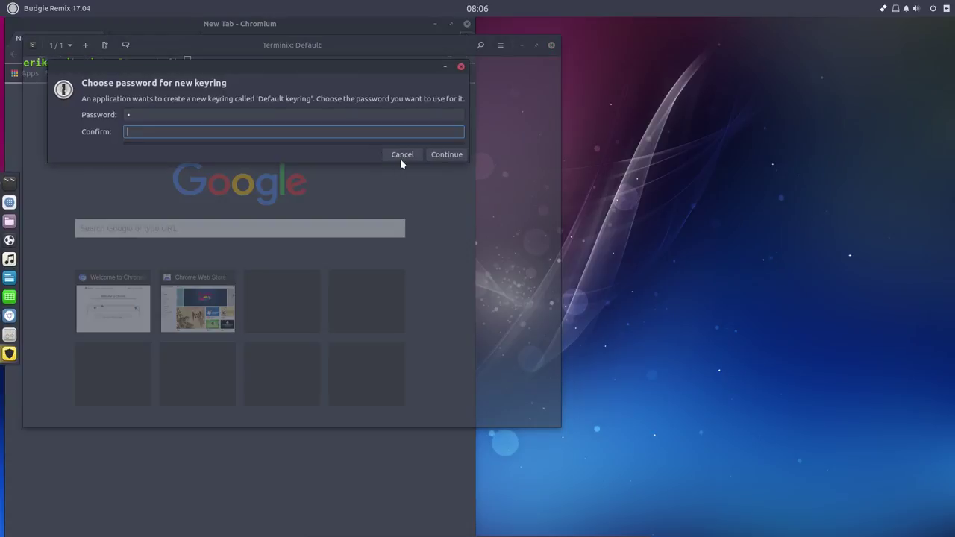
left_click(401, 156)
type("ef")
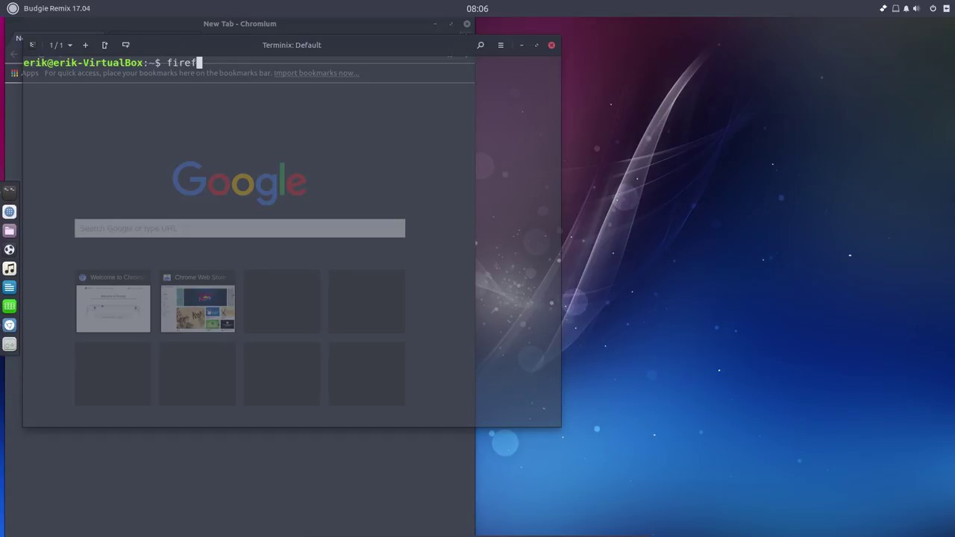
type("ox")
key("Return")
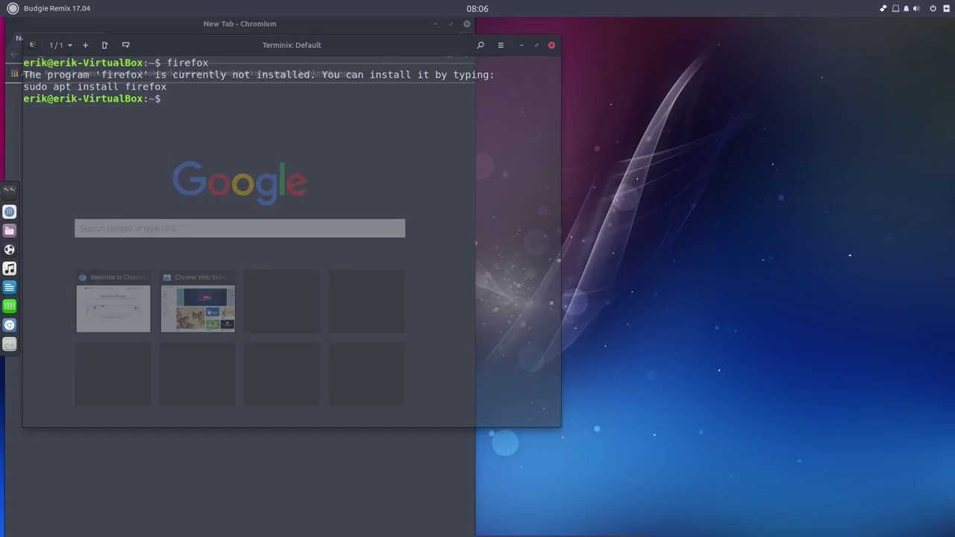
type("sudo apt install gnome-tweak-tool")
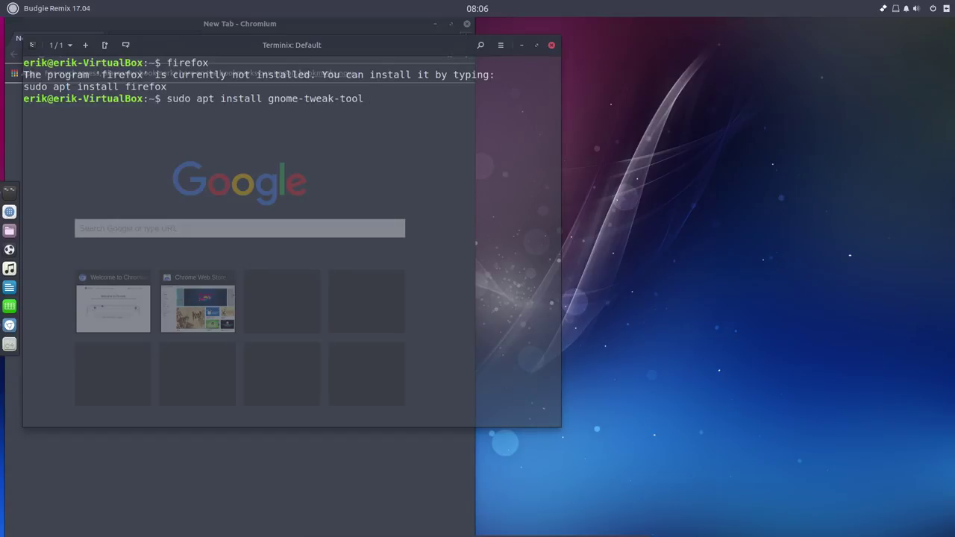
key("Down")
key("Down")
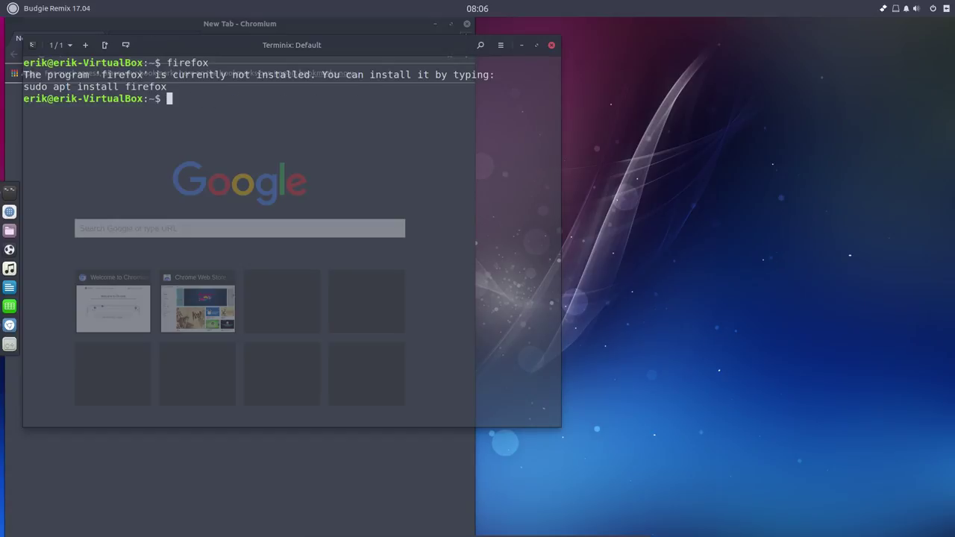
- Install Firefox with "sudo apt install firefox", entering the account password and accepting the installation
type("suod a")
key("BackSpace")
key("BackSpace")
key("BackSpace")
key("BackSpace")
type("do apt install firerf")
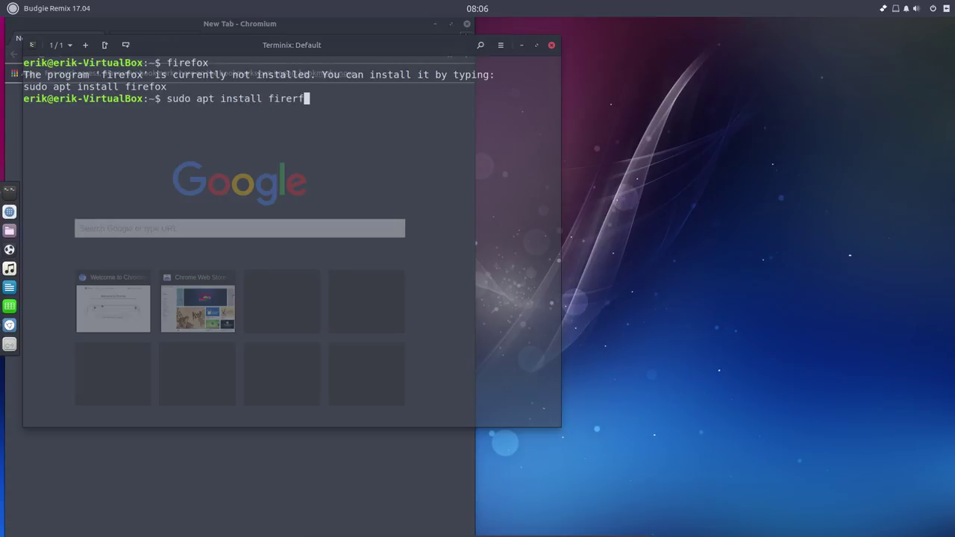
key("BackSpace")
key("BackSpace")
type("fox")
key("Return")
key("Return")
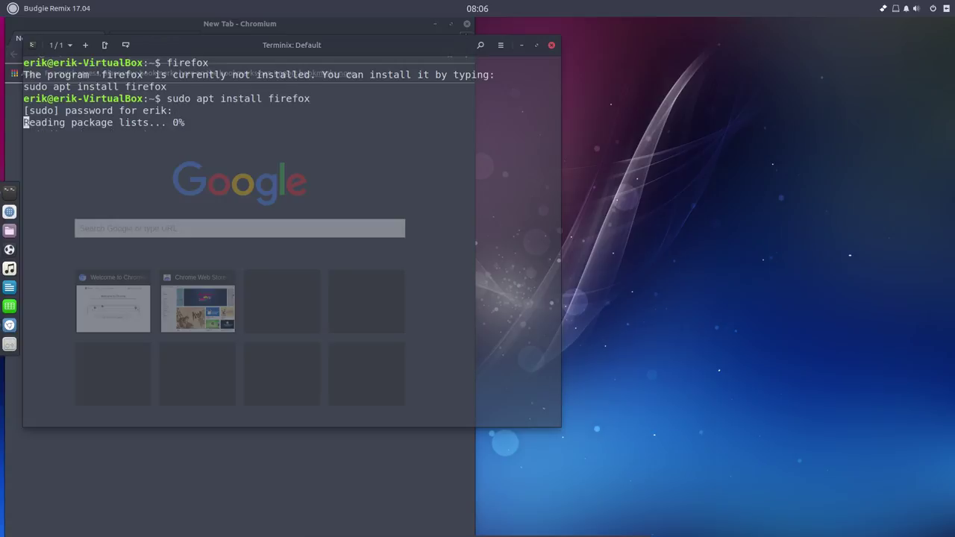
key("Return")
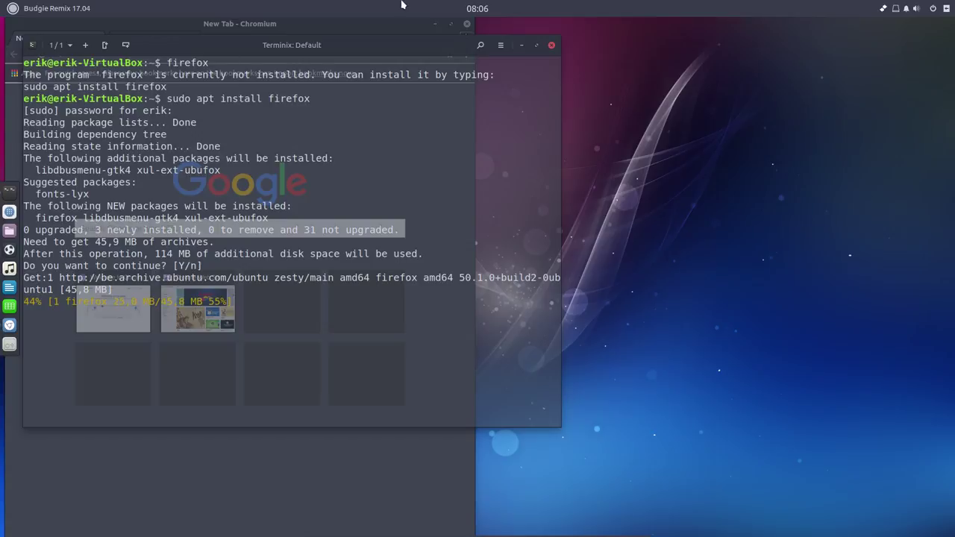
- Minimize Terminix and search the web in Chromium for the repository author's GitHub profile, with the browser maximized
left_click(521, 45)
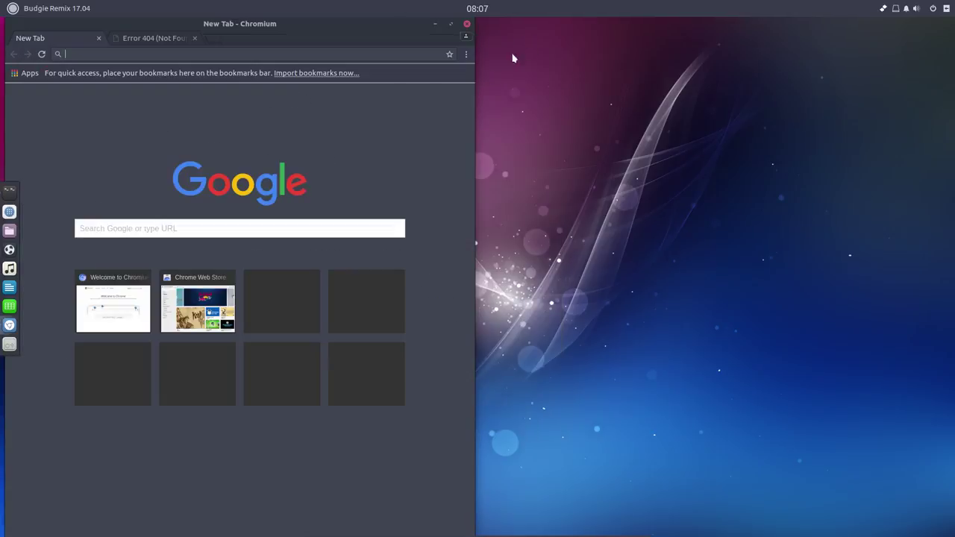
left_click(125, 228)
type("erik")
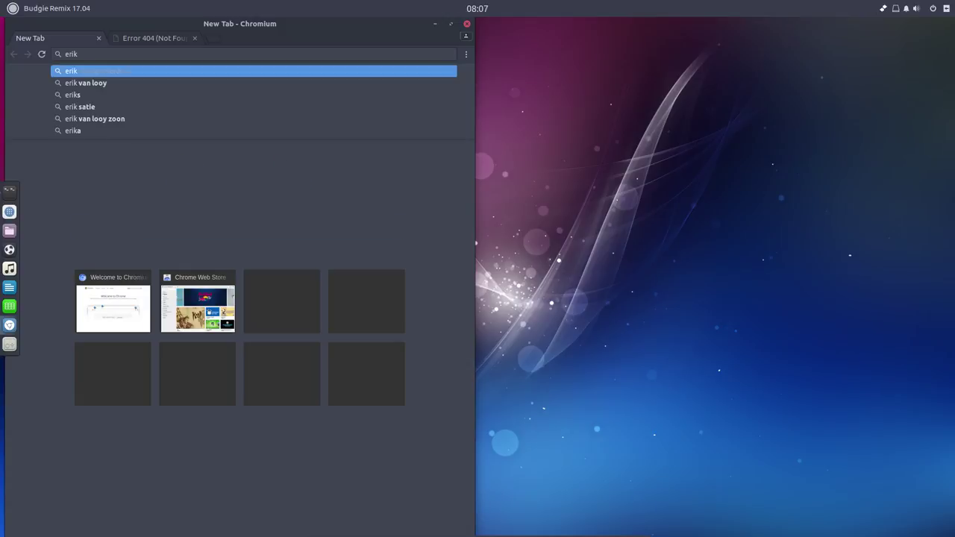
type(" dubois")
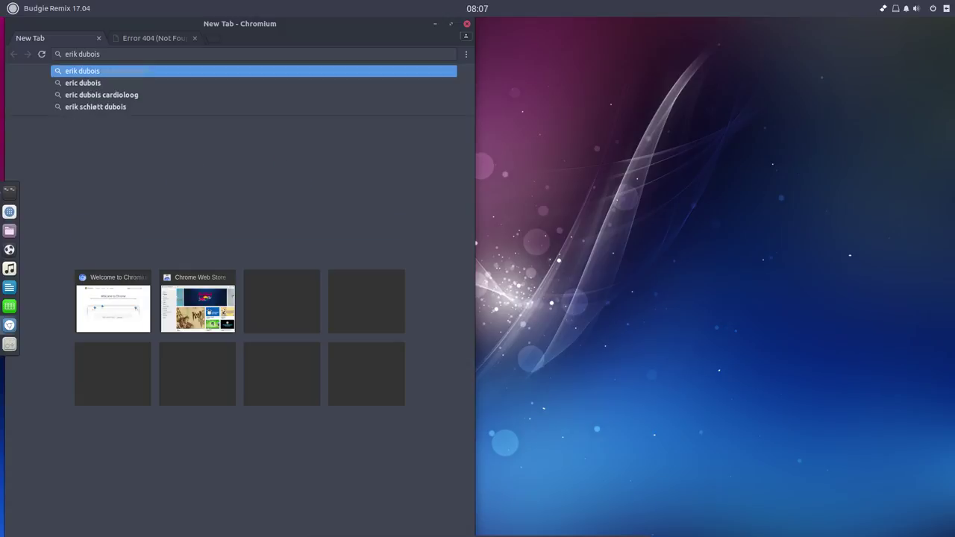
type(" github")
key("Return")
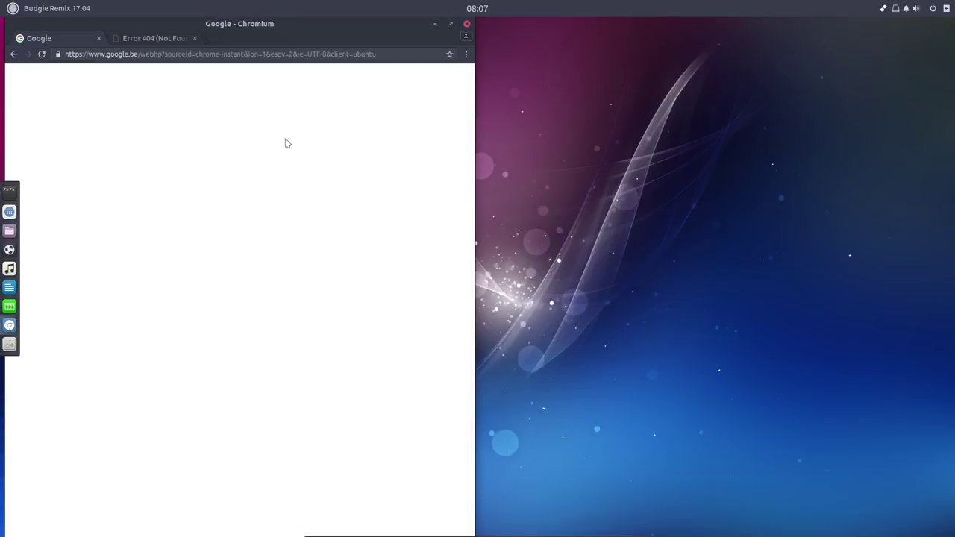
left_click(449, 26)
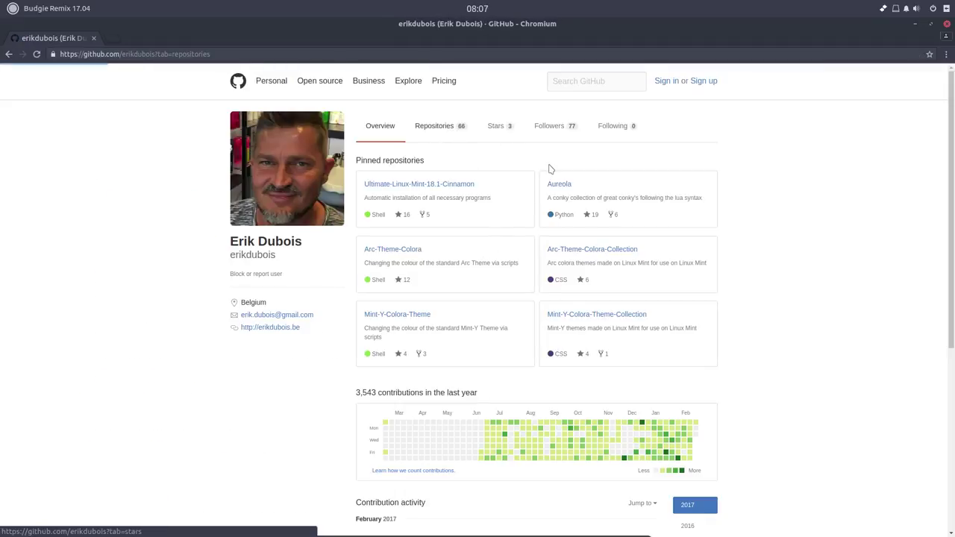
- Search the profile's repositories for "remix" and open the Ultimate-Budgie-Remix-16.10 repository
left_click(460, 165)
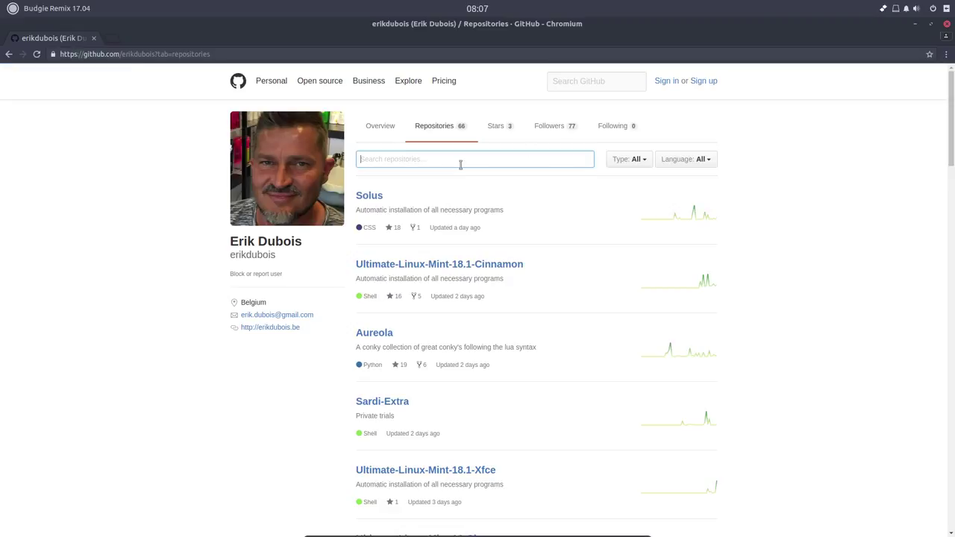
type("remix")
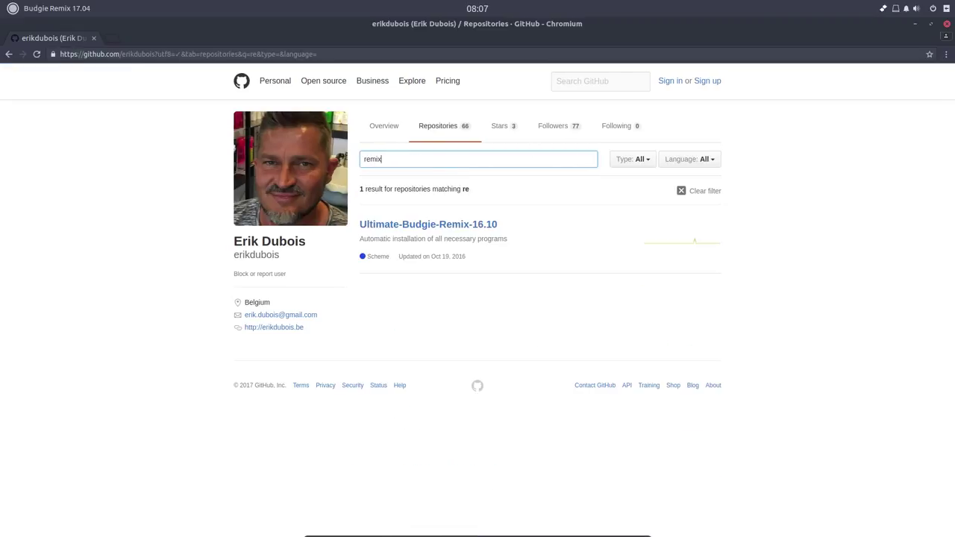
left_click(479, 227)
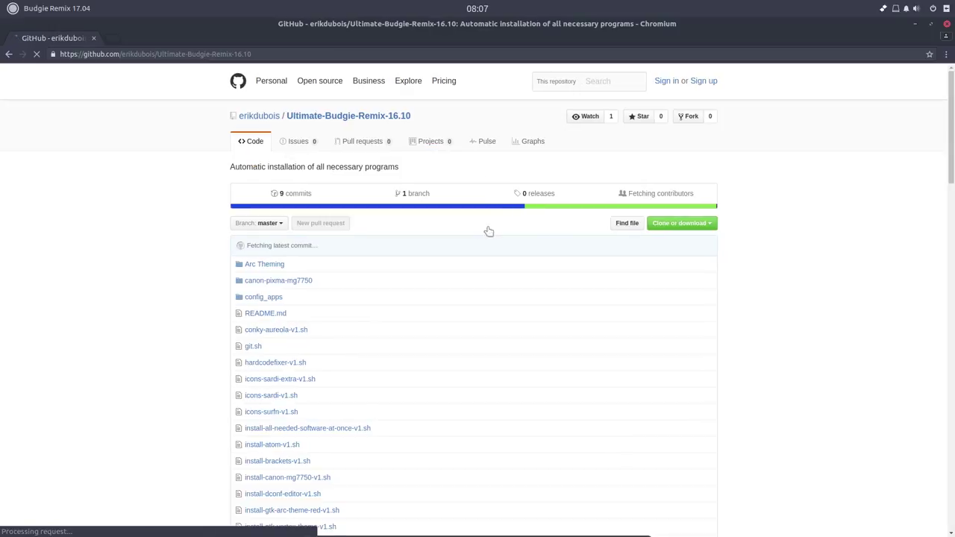
- Copy the repository's HTTPS clone URL and minimize the browser
left_click(710, 225)
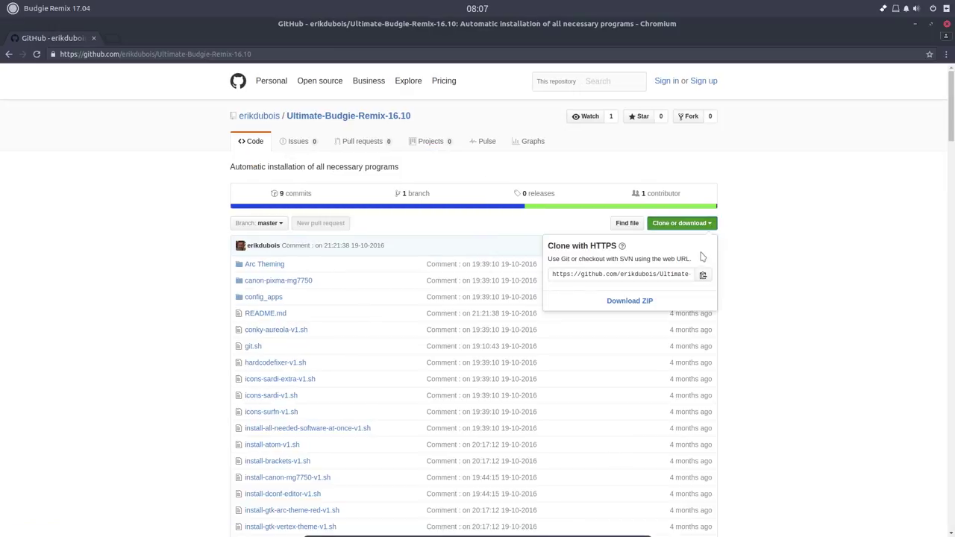
left_click(702, 275)
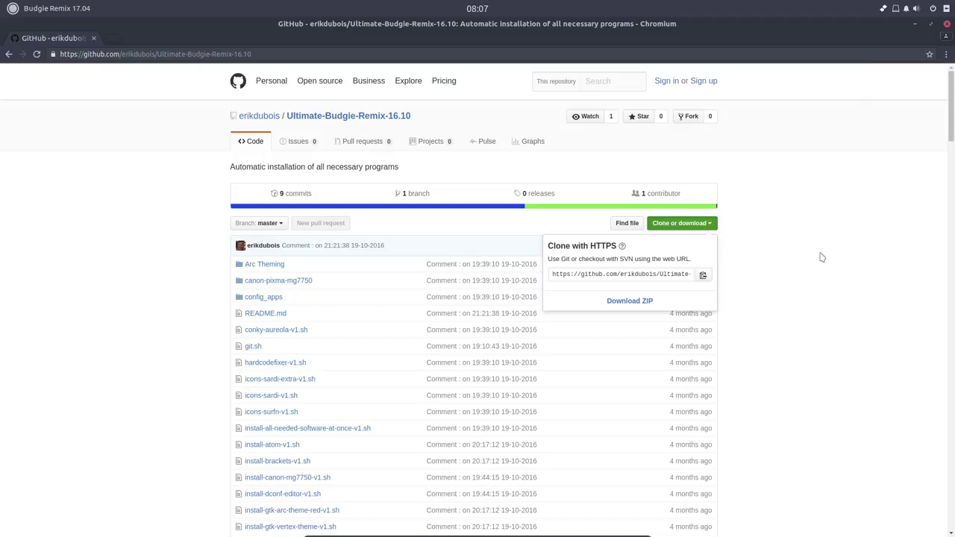
left_click(915, 27)
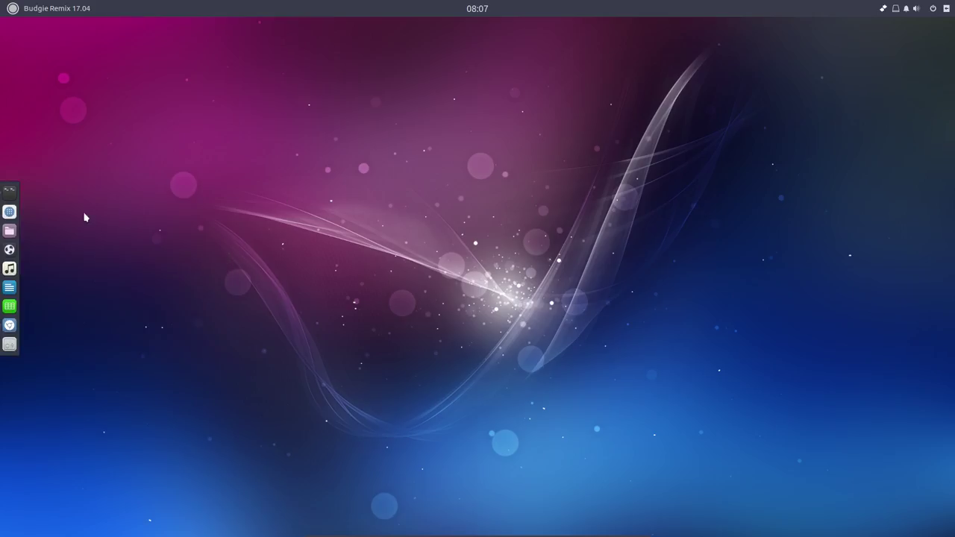
- Create a folder named DATA in the Home folder with the file manager and open it
left_click(9, 230)
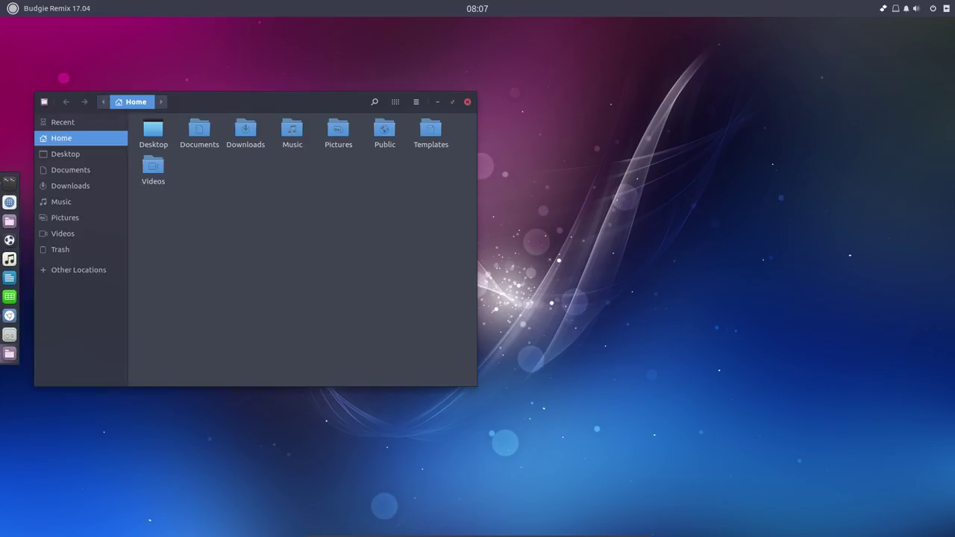
right_click(236, 226)
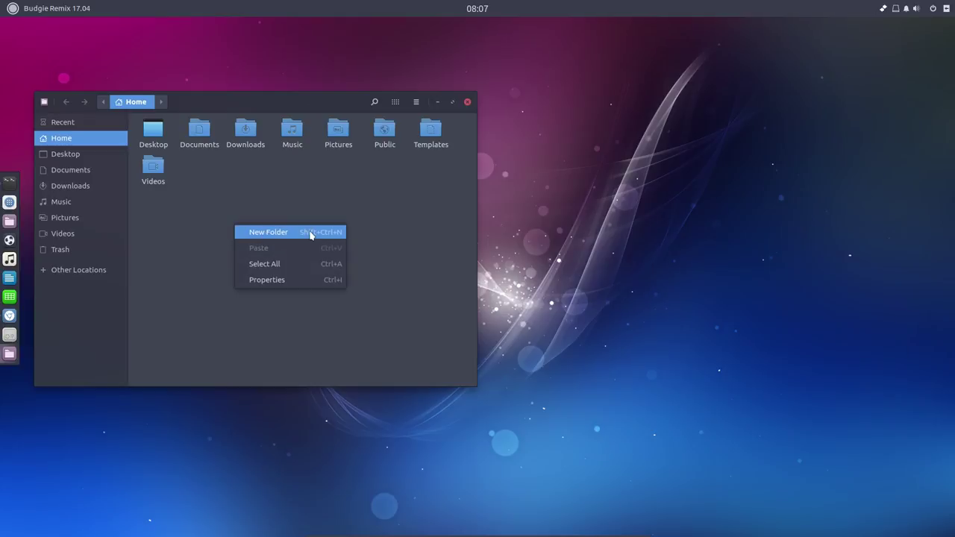
left_click(311, 233)
type("DATA")
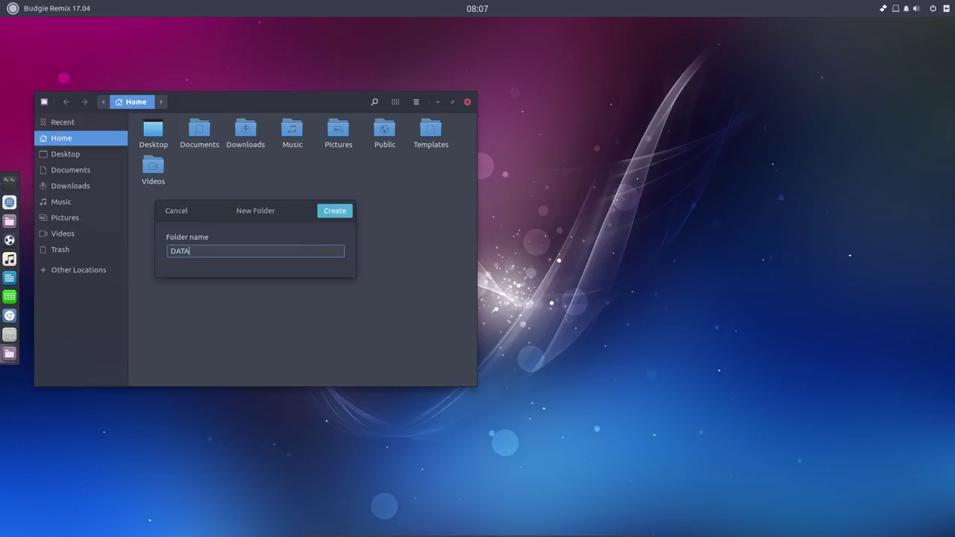
key("Return")
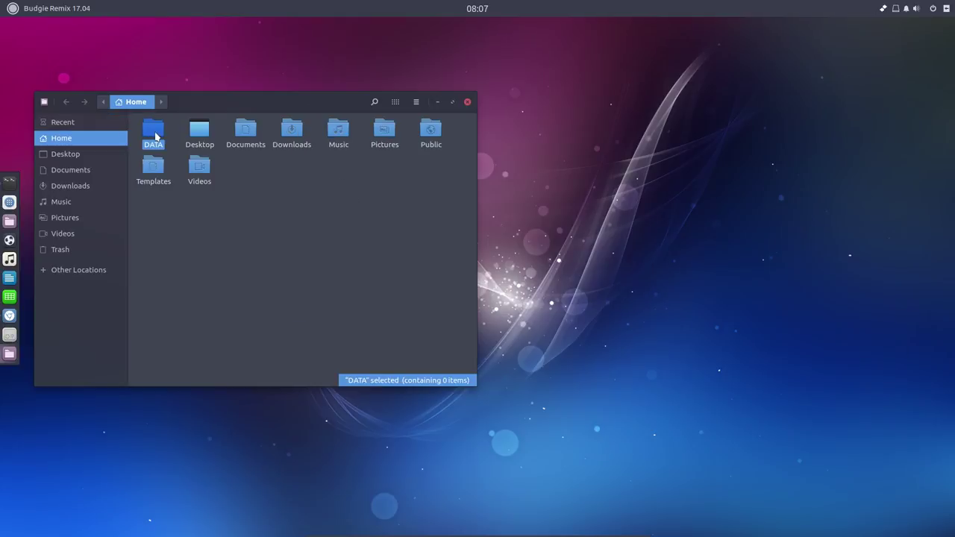
double_click(156, 135)
- Check the DATA folder's context menu and look through the file manager's Views, Behavior, List Columns and Search & Preview preferences
right_click(217, 229)
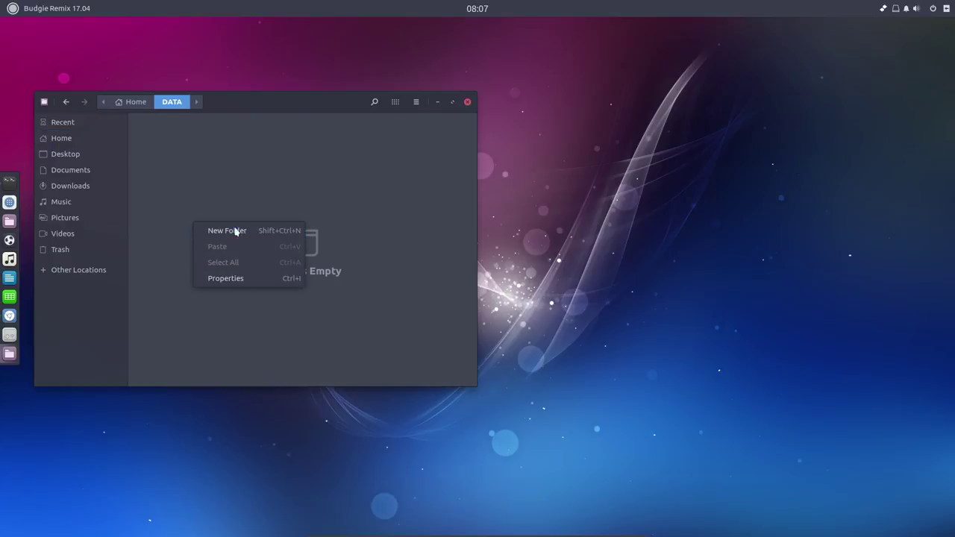
left_click(321, 188)
right_click(312, 165)
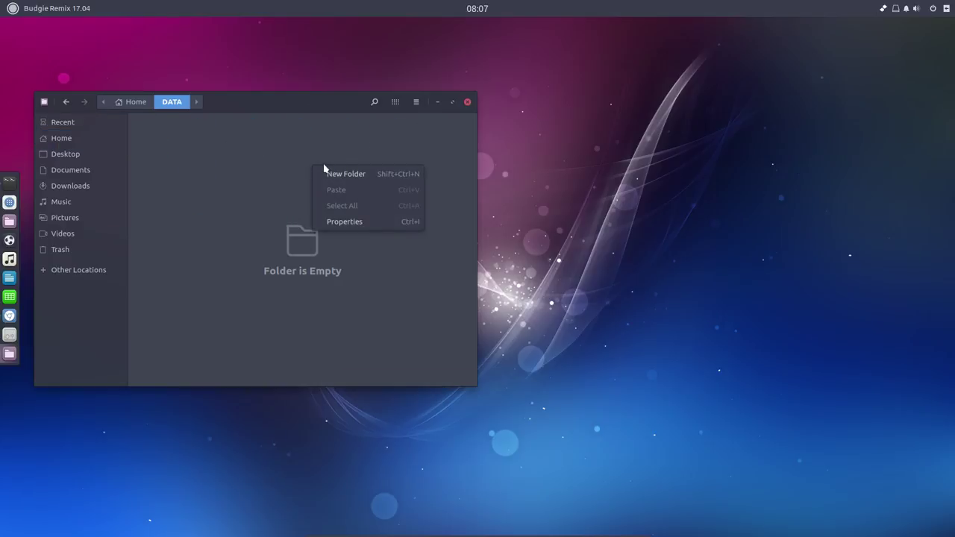
left_click(44, 107)
left_click(44, 102)
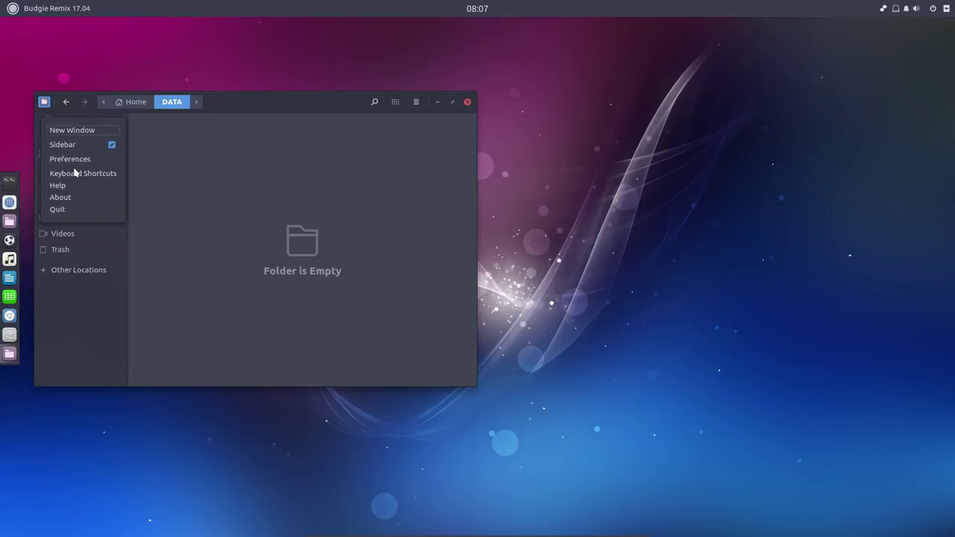
left_click(100, 164)
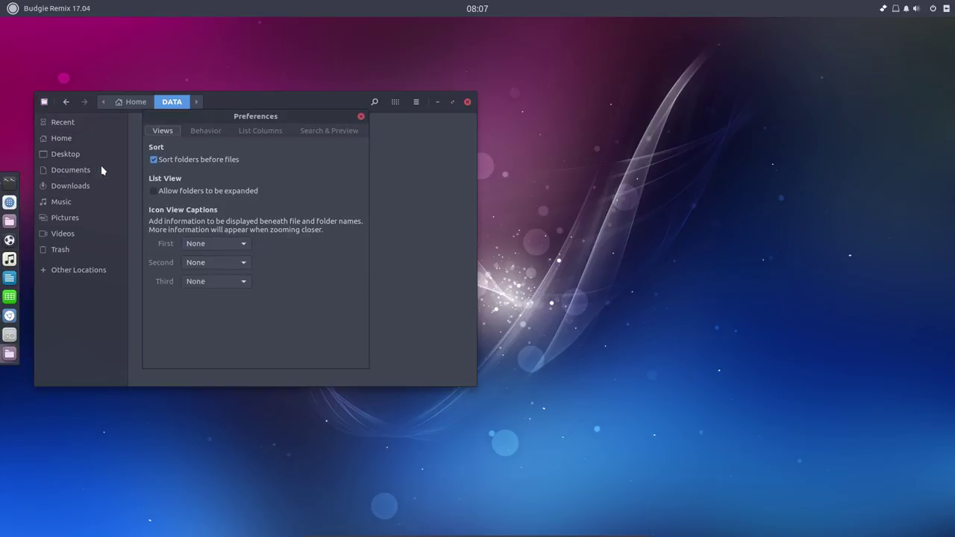
left_click(214, 131)
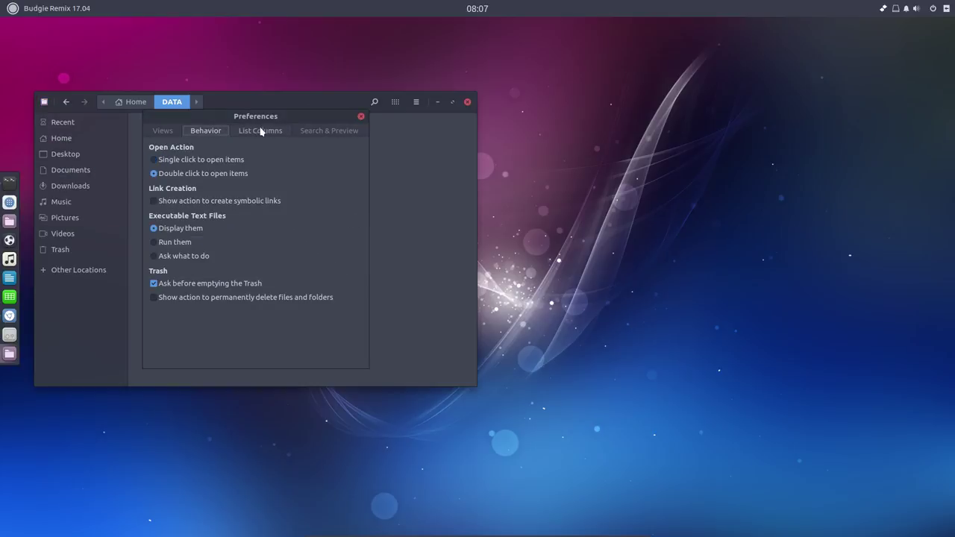
left_click(262, 131)
left_click(317, 133)
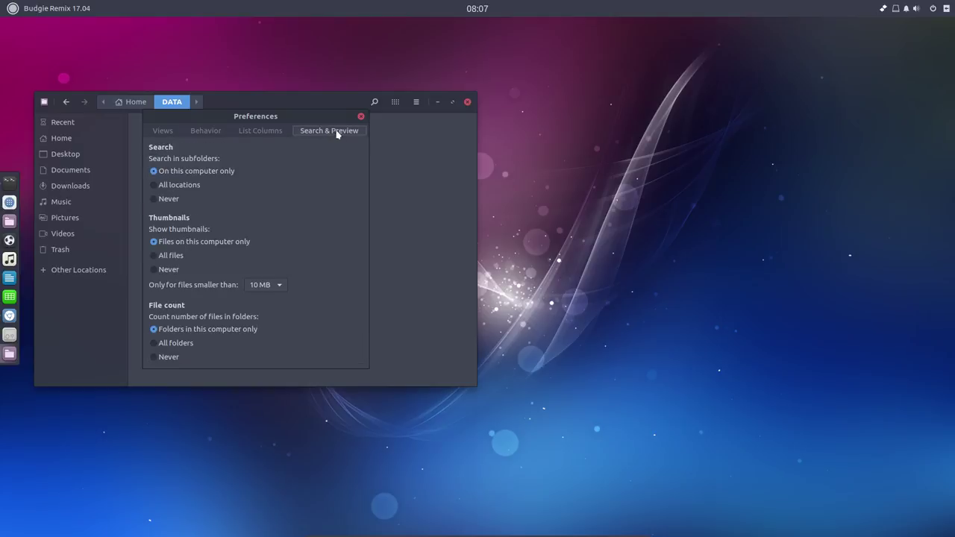
left_click(361, 116)
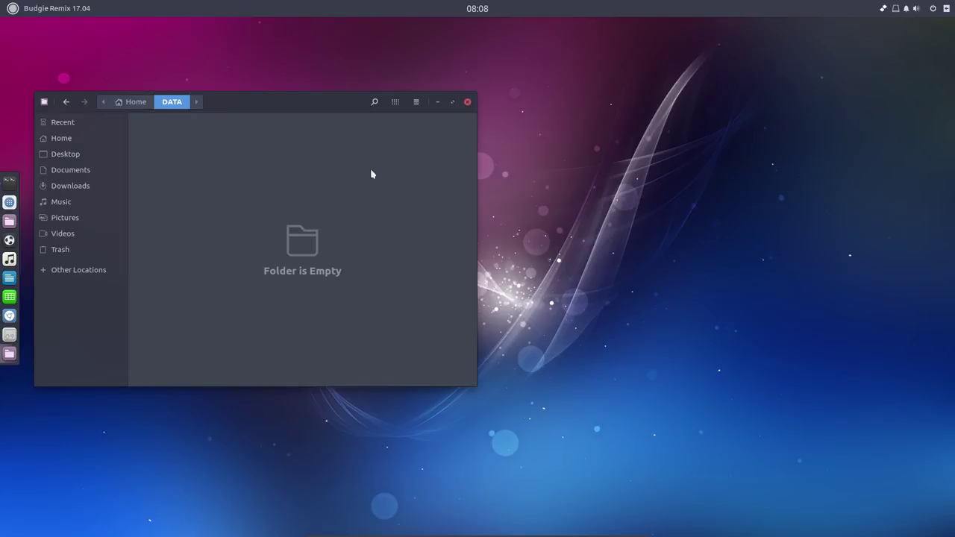
- Compare the context menu options inside the DATA folder with those on the desktop
right_click(325, 208)
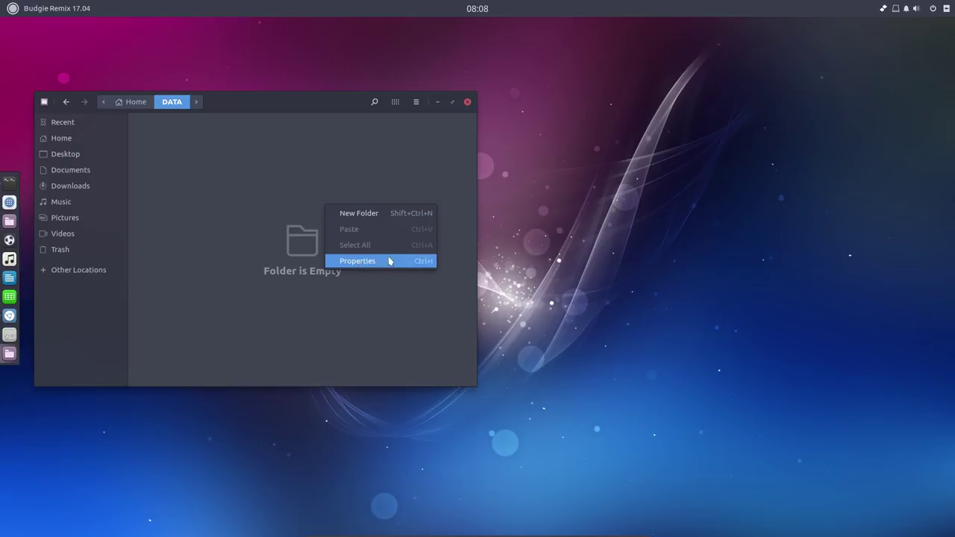
right_click(620, 243)
right_click(619, 243)
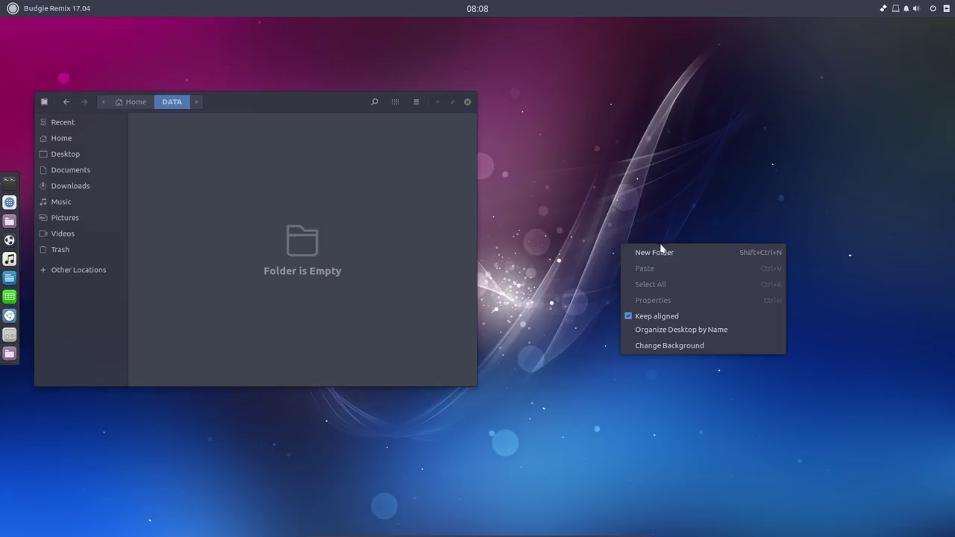
left_click(585, 366)
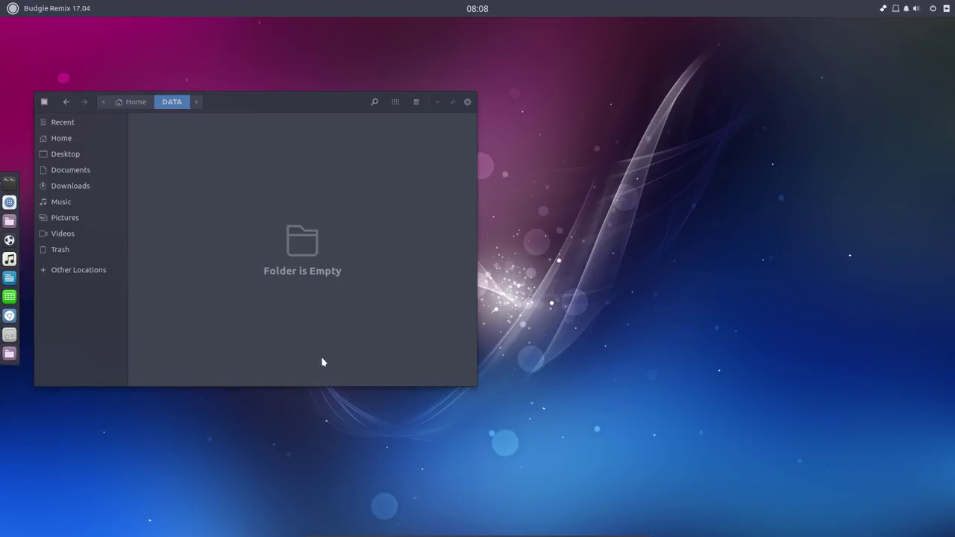
- Bring up Terminix beside the file manager, list the home directory and change into DATA
left_click(10, 183)
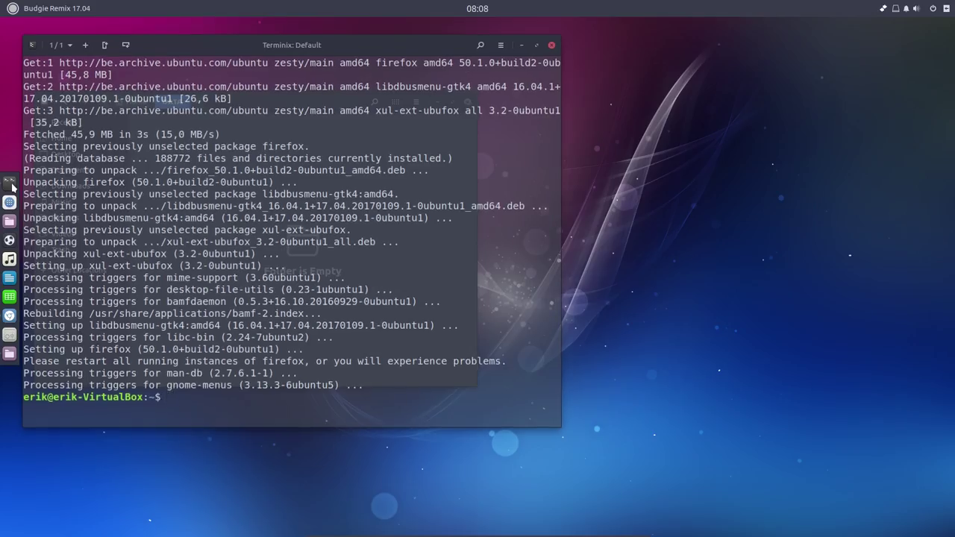
left_click_drag(266, 45, 568, 75)
type("ls")
key("Return")
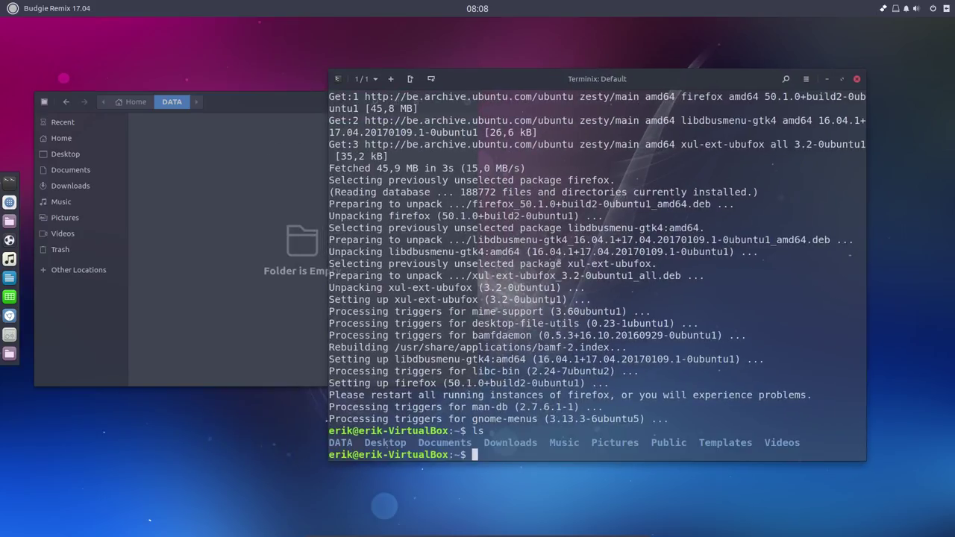
type("cd DA")
key("Tab")
key("Return")
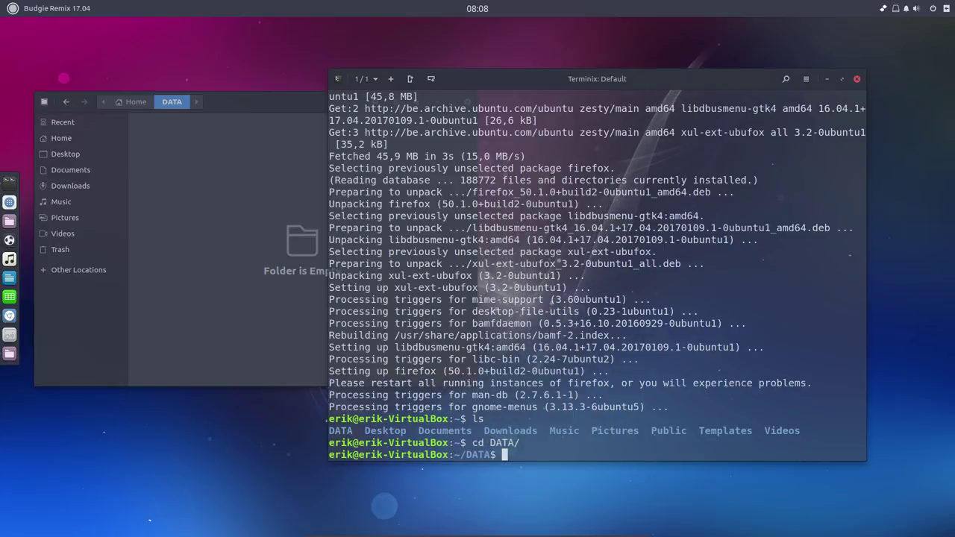
- Install Git with "sudo apt install git" and accept the installation
type("sudo apt install git")
key("Return")
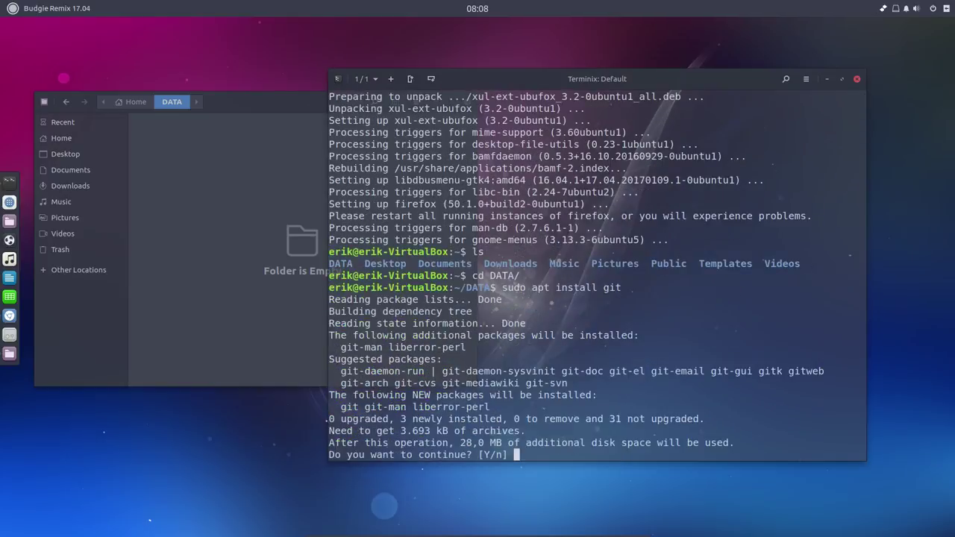
key("Return")
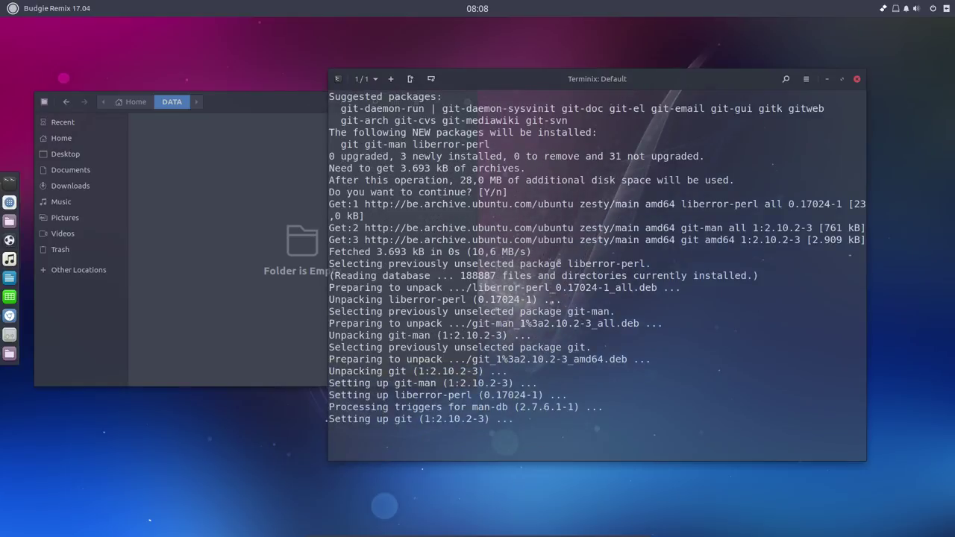
- Clone the Ultimate-Budgie-Remix-16.10 repository into DATA with "git clone" and the copied URL
type("git clone")
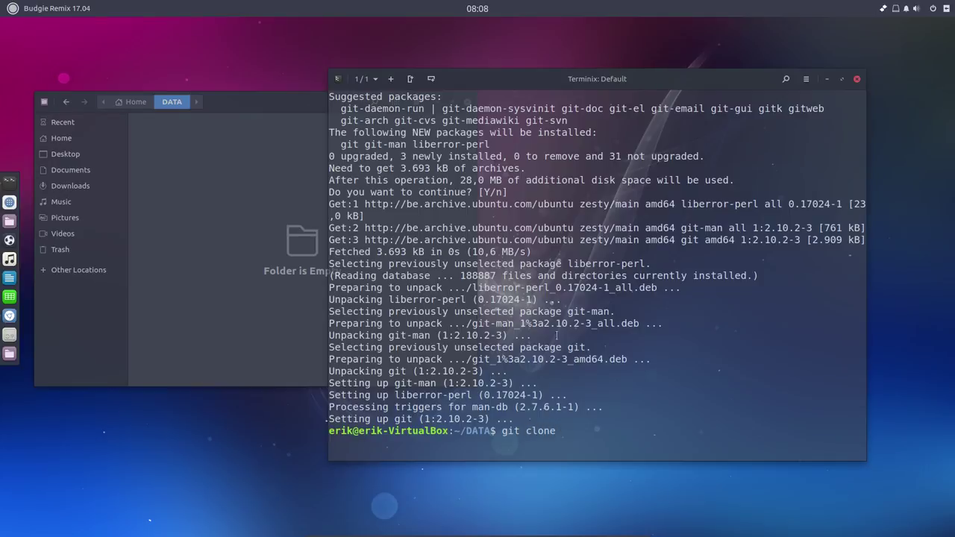
right_click(522, 407)
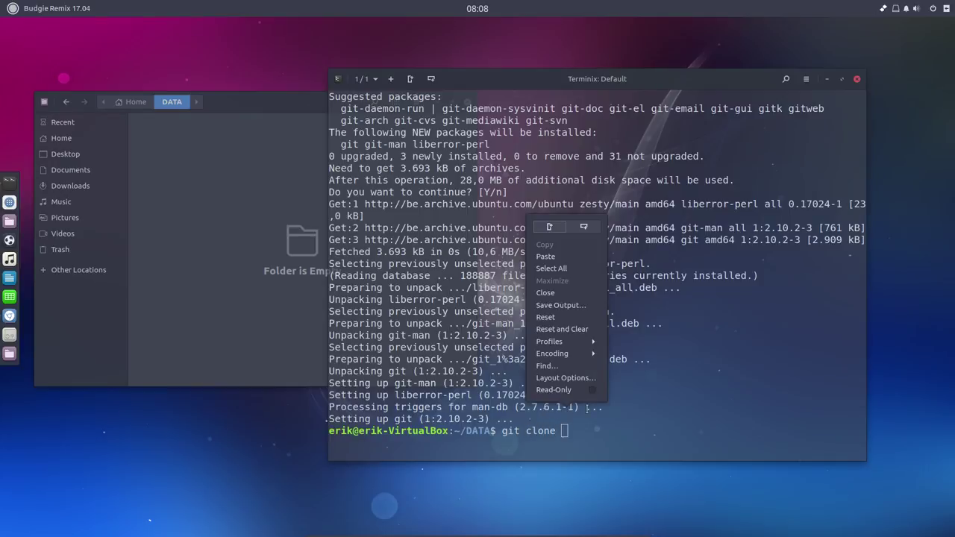
left_click(566, 259)
key("Return")
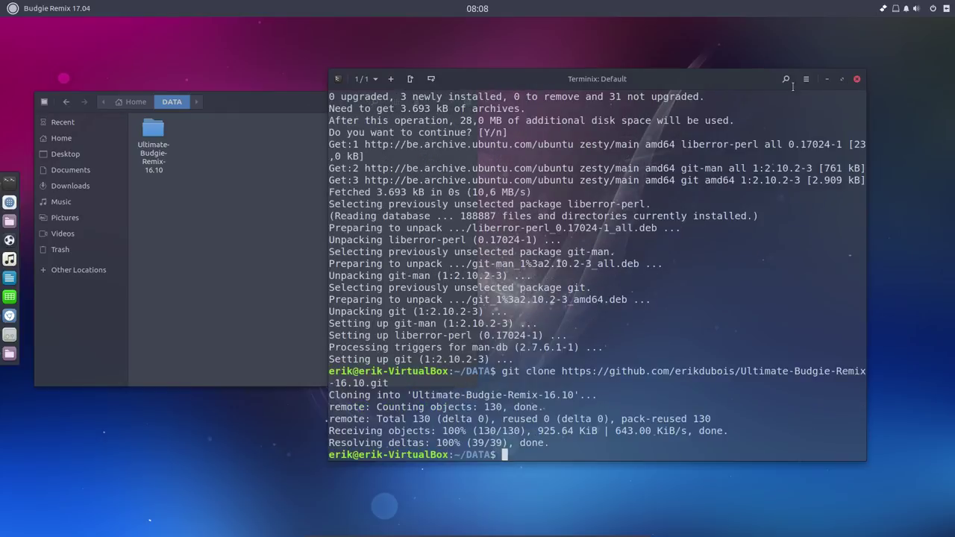
- Open the cloned Ultimate-Budgie-Remix-16.10 folder in the file manager and tile it side by side with Terminix
left_click(825, 80)
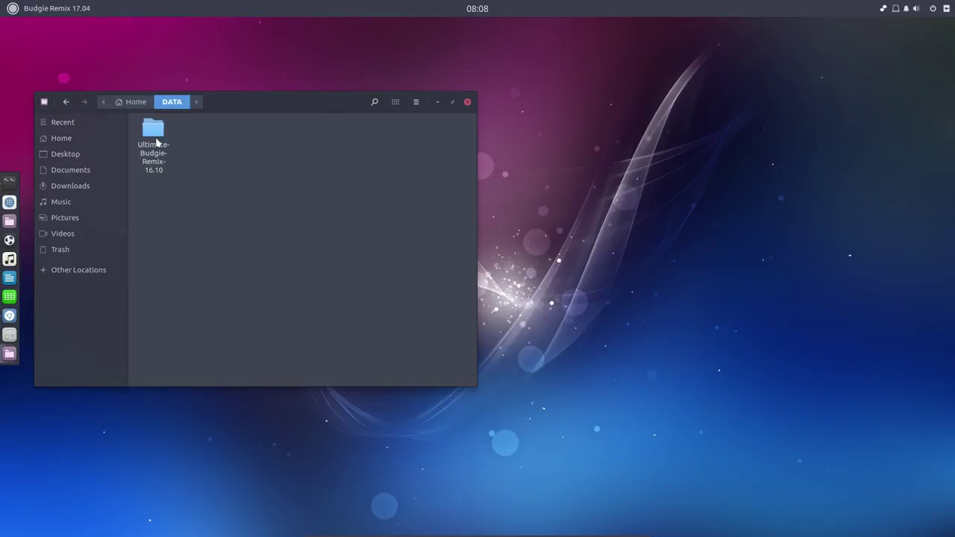
double_click(155, 138)
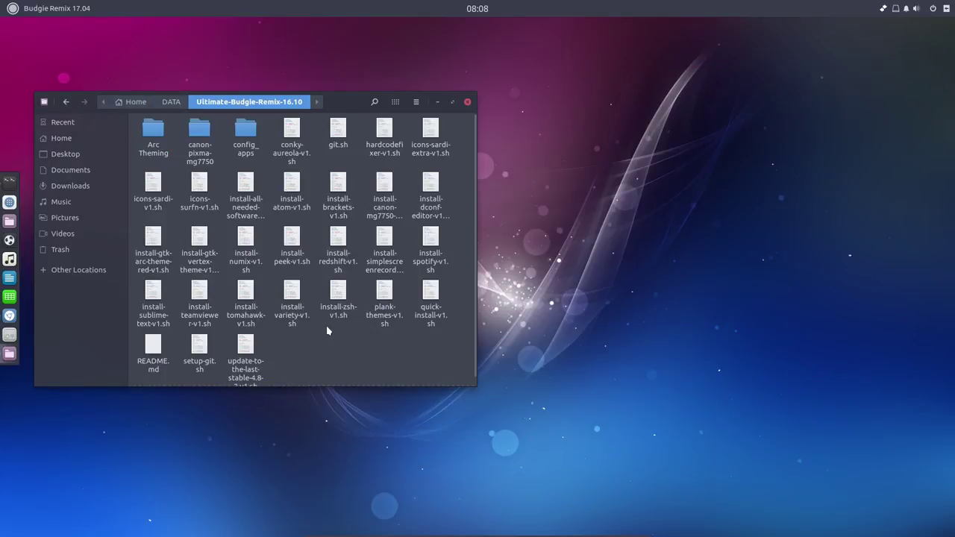
left_click(9, 185)
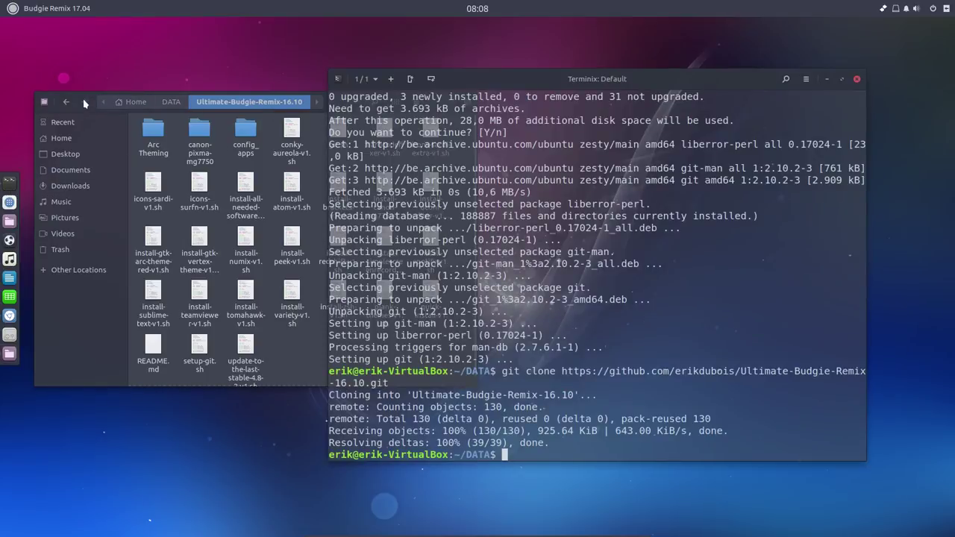
left_click_drag(84, 103, 2, 108)
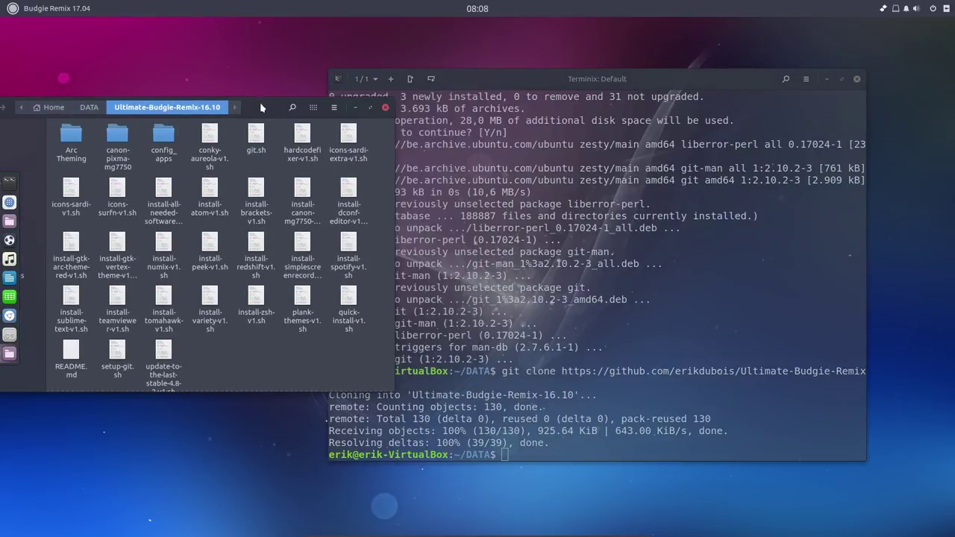
left_click_drag(261, 108, 1, 106)
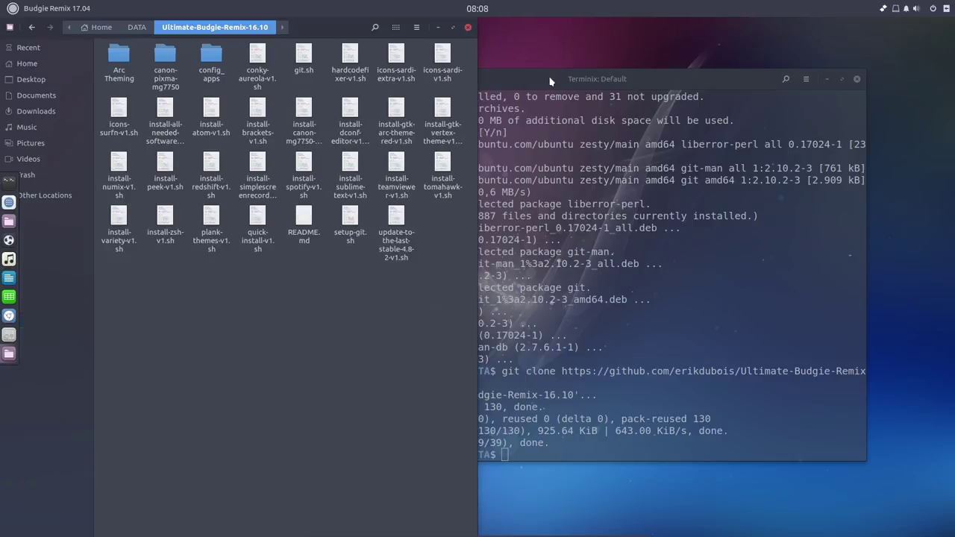
left_click_drag(550, 81, 925, 165)
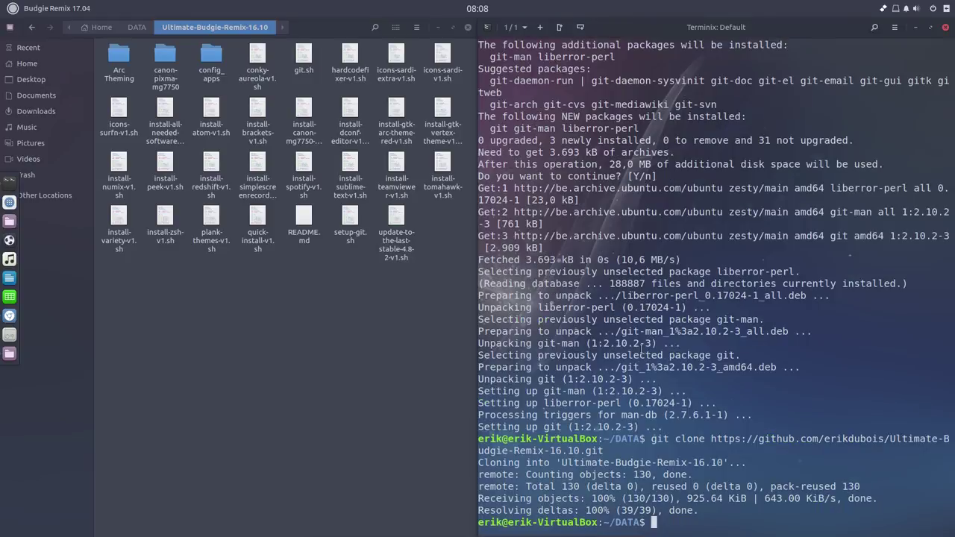
- Change into the Ultimate-Budgie-Remix-16.10 directory in the terminal and list its contents
type("ls")
key("Return")
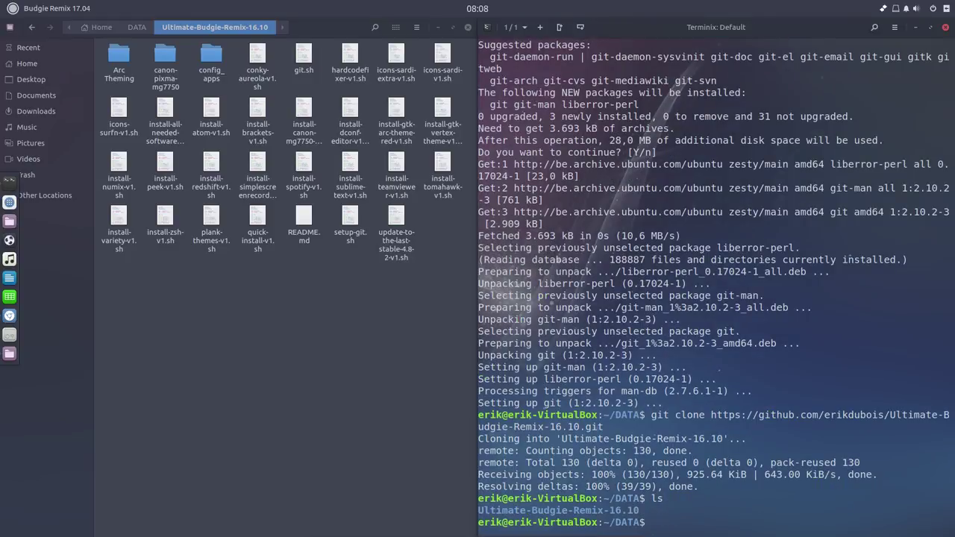
type("cd U")
key("Tab")
key("Return")
type("ls")
key("Return")
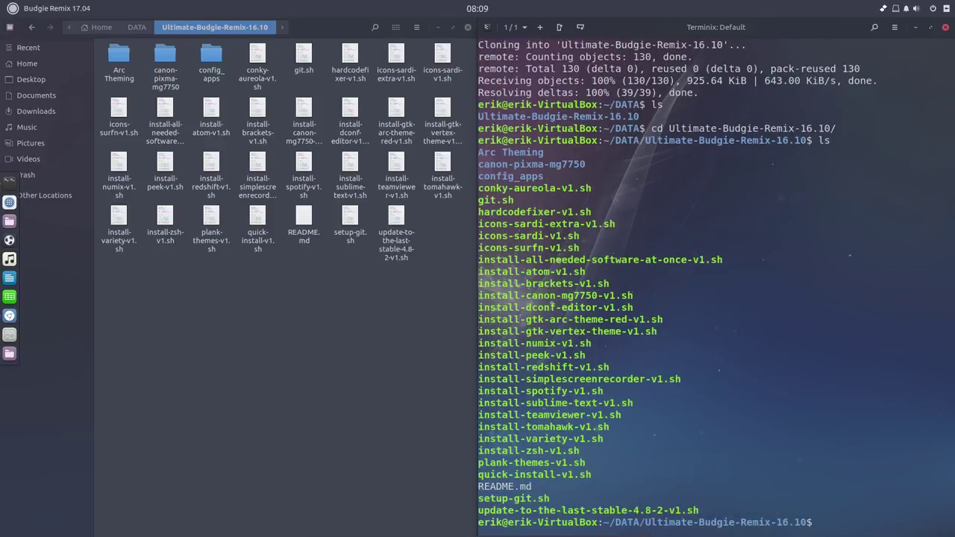
- Run the icons-sardi-v1.sh script to install the Sardi icons
type("./ico")
key("Tab")
type("ard")
key("Tab")
type("v")
key("Tab")
key("Return")
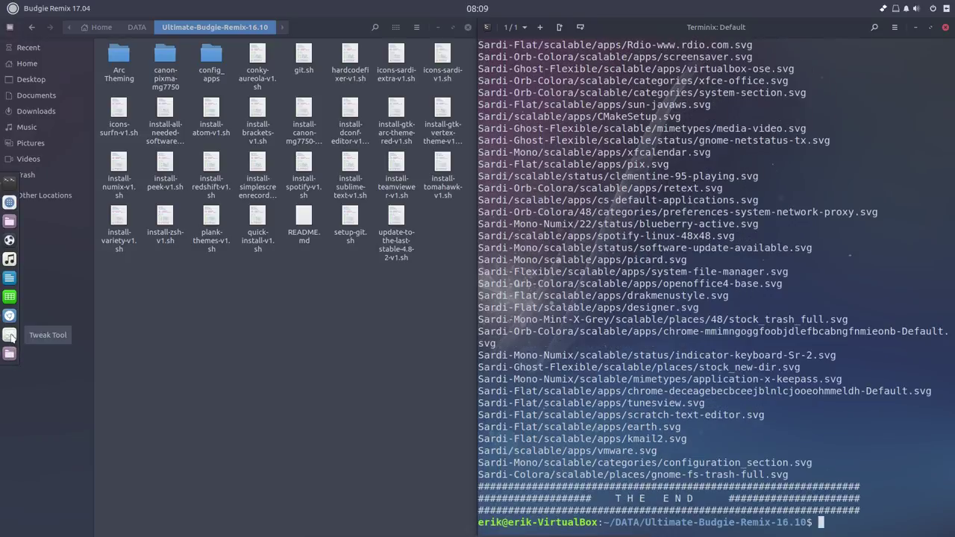
- Set the icon theme to Sardi in Tweak Tool and open the applications menu to view its icons
left_click(10, 336)
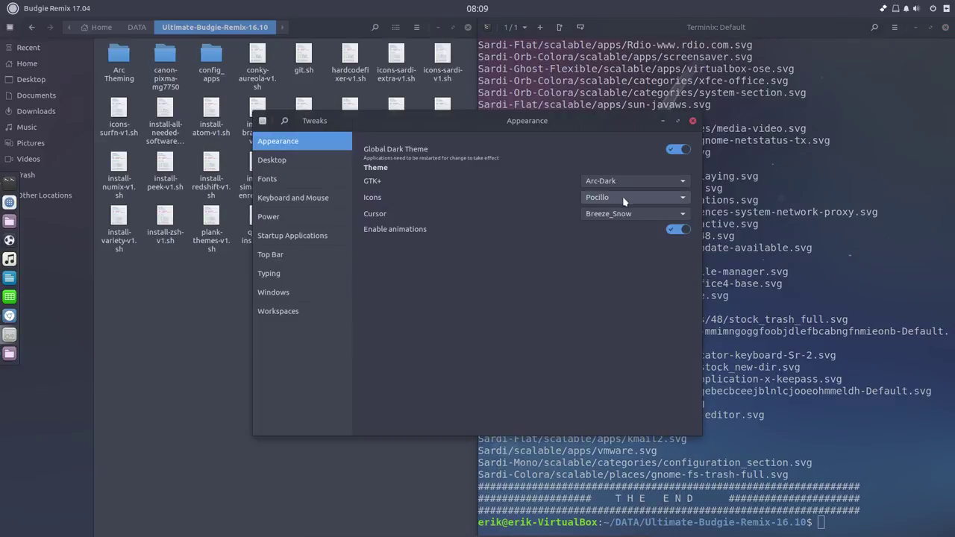
left_click(624, 198)
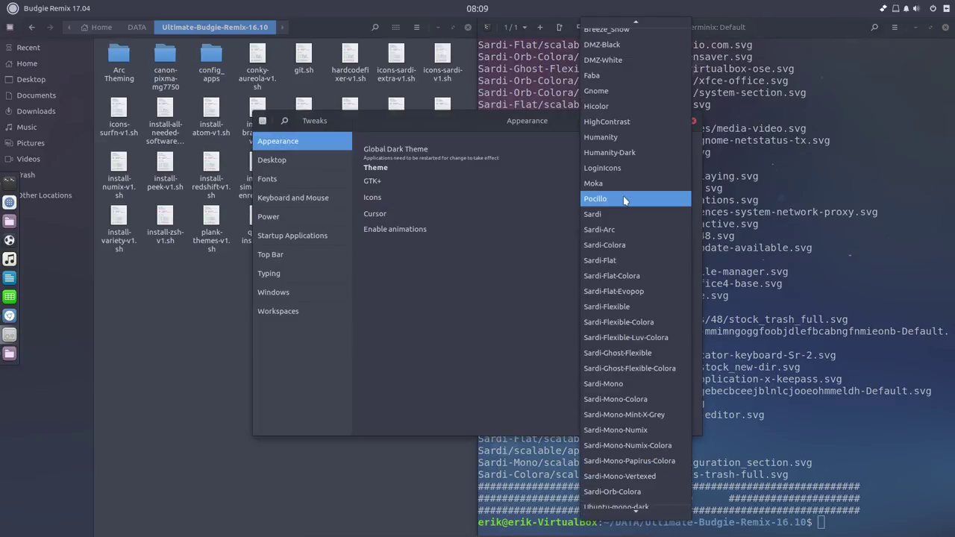
left_click(632, 222)
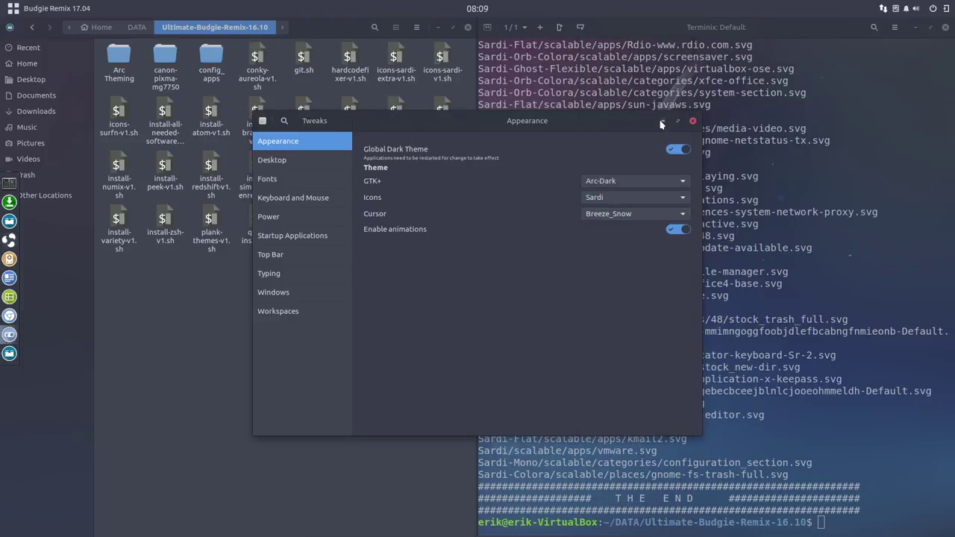
key("super")
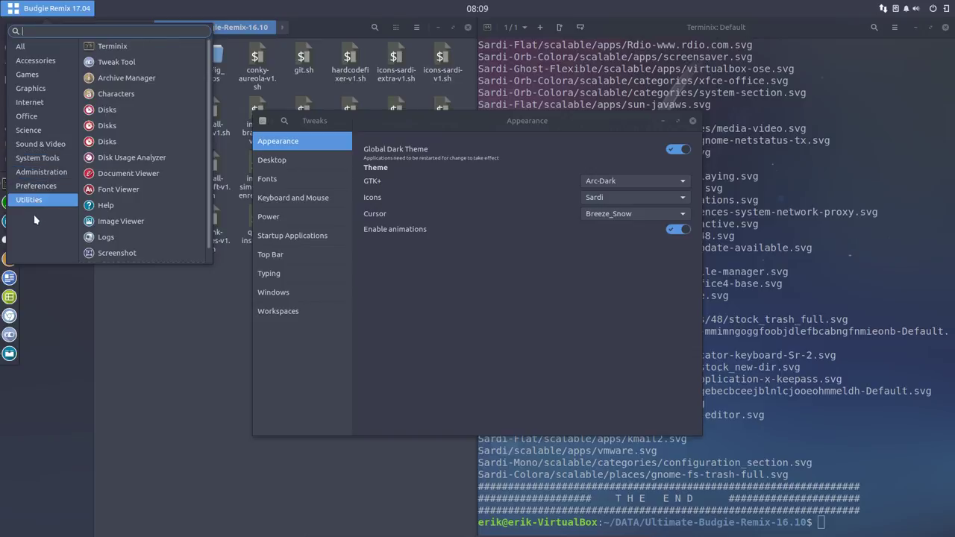
- Set the icon theme to Sardi-Mono in Tweak Tool and view its icons in the applications menu
left_click(604, 222)
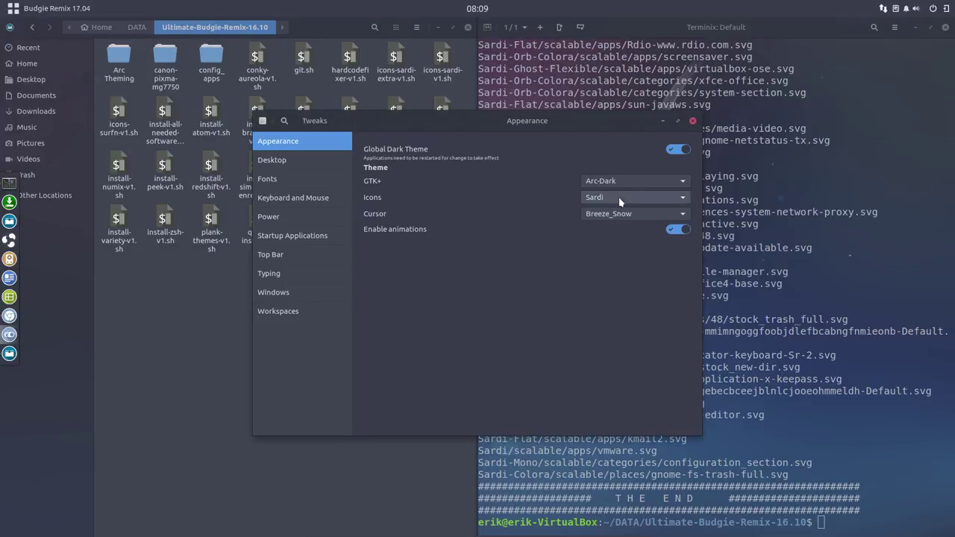
left_click(619, 197)
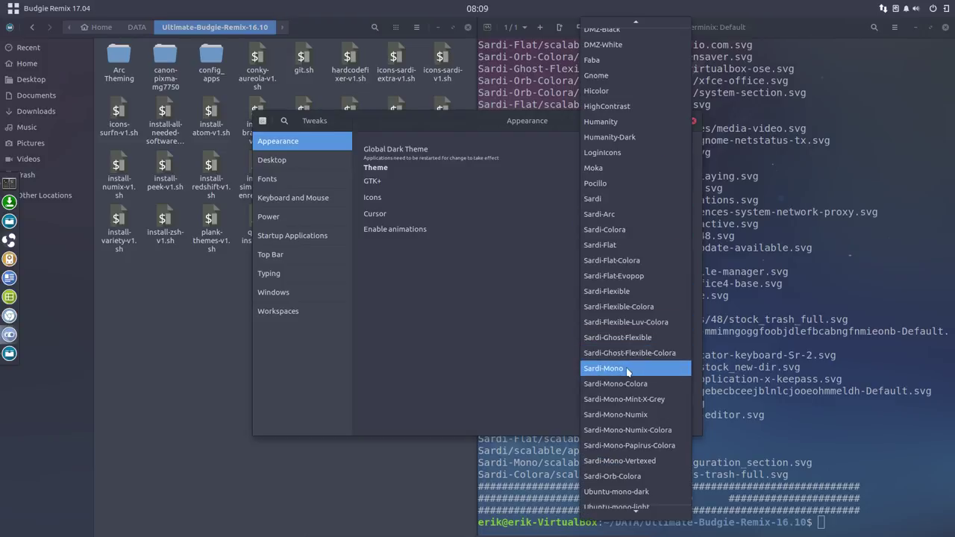
left_click(626, 369)
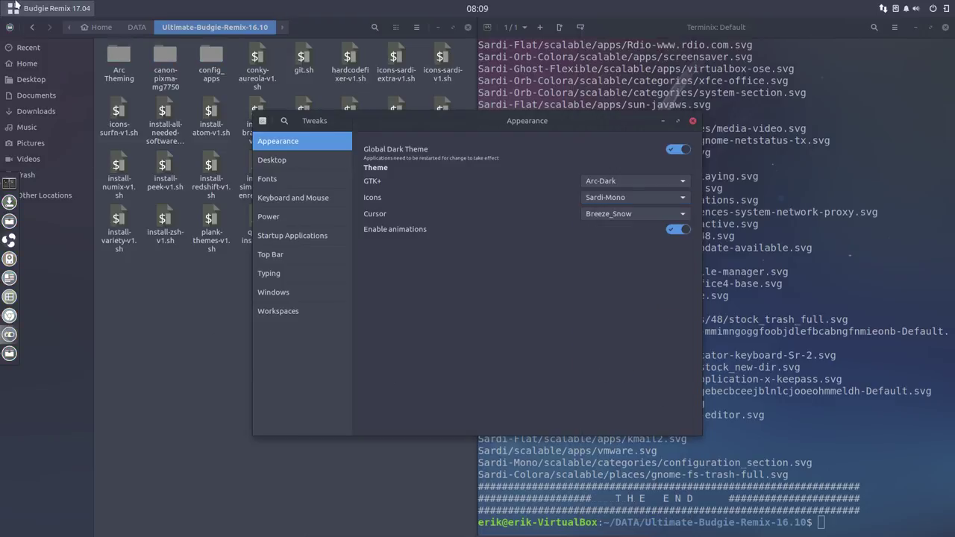
left_click(20, 6)
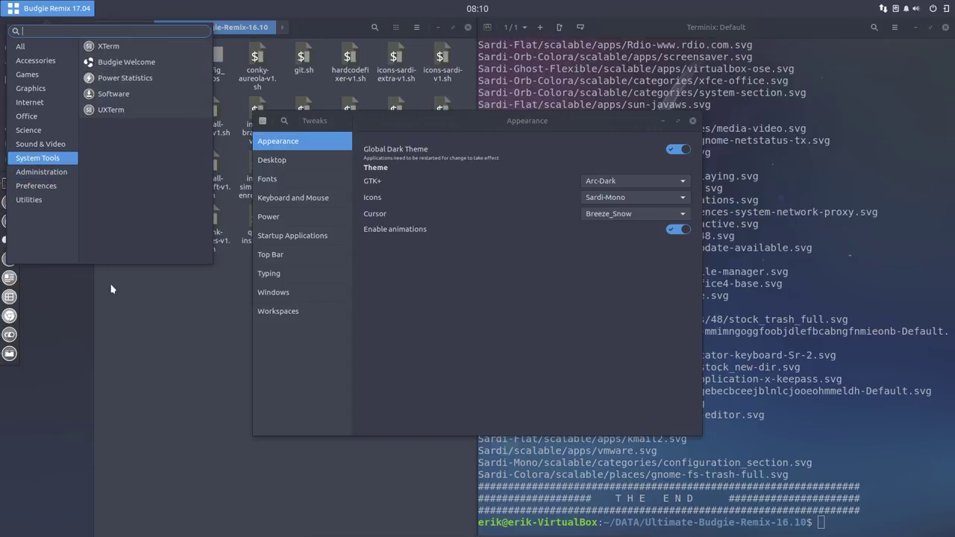
left_click(120, 381)
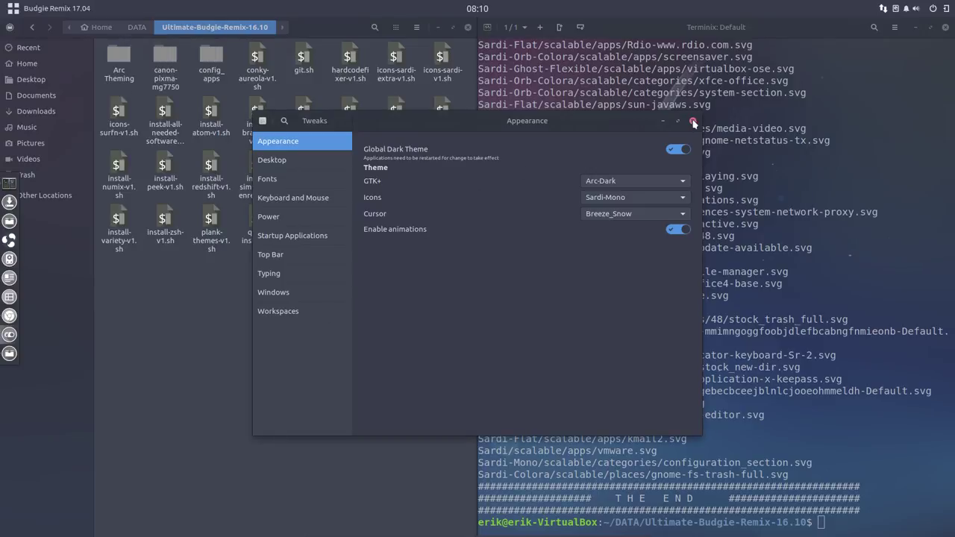
key("alt+F4")
left_click(278, 315)
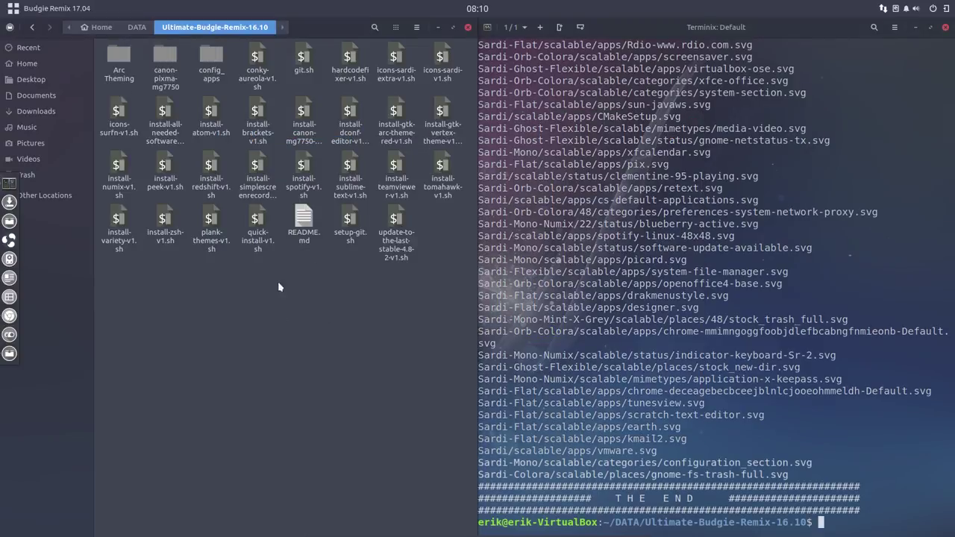
- Open the /usr/share/applications folder in the file manager
left_click(30, 195)
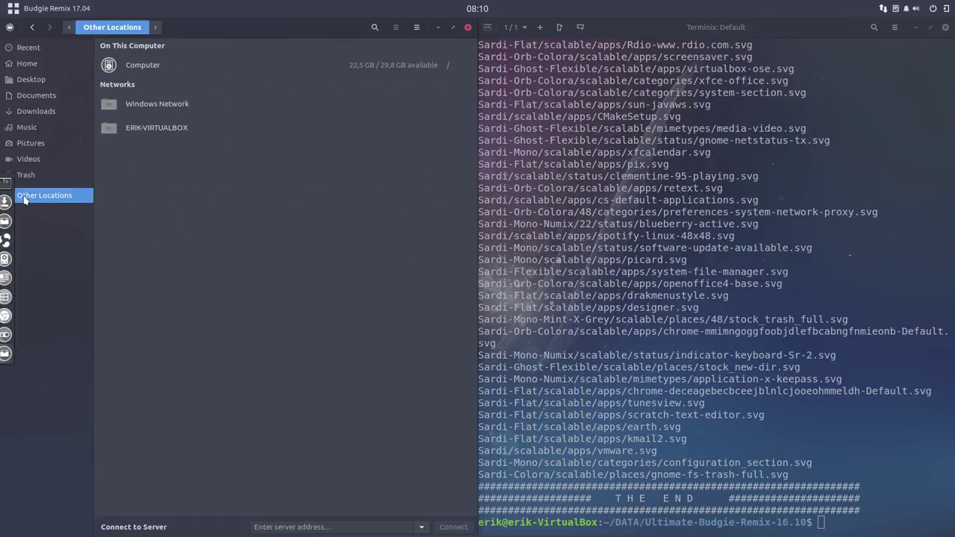
left_click(132, 73)
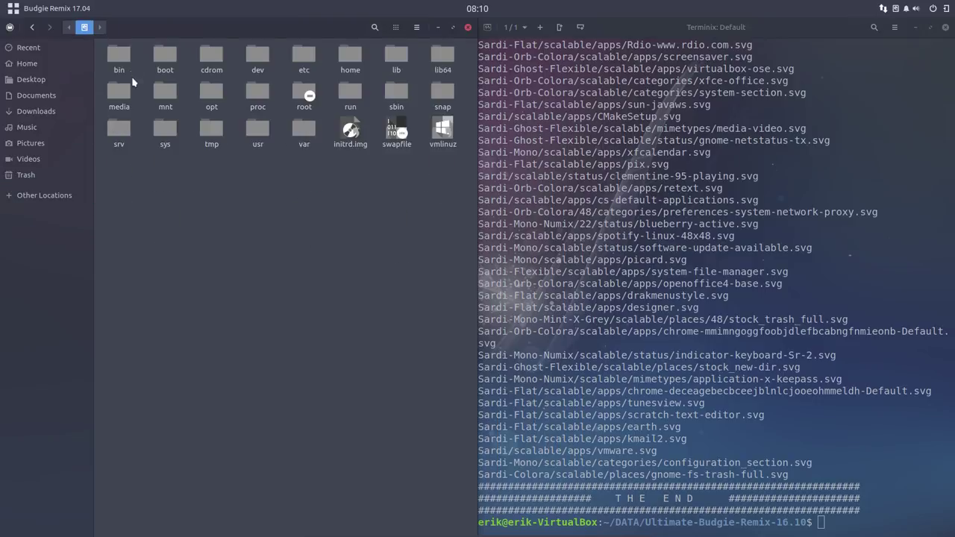
left_click(254, 132)
double_click(254, 132)
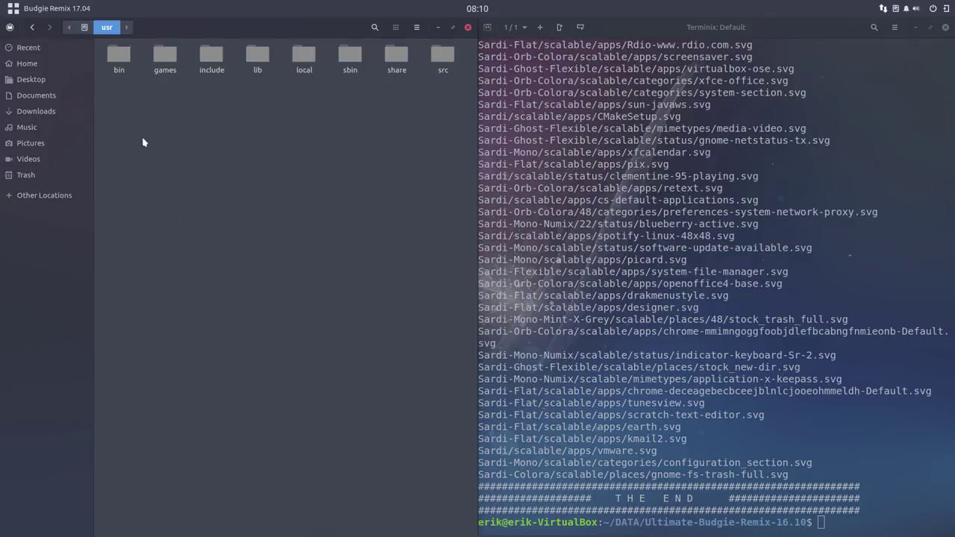
double_click(399, 60)
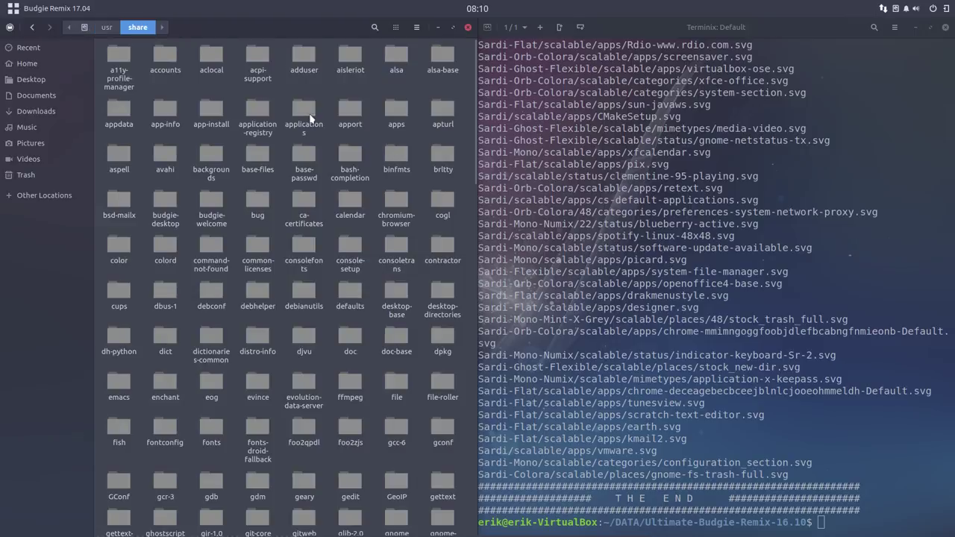
double_click(304, 112)
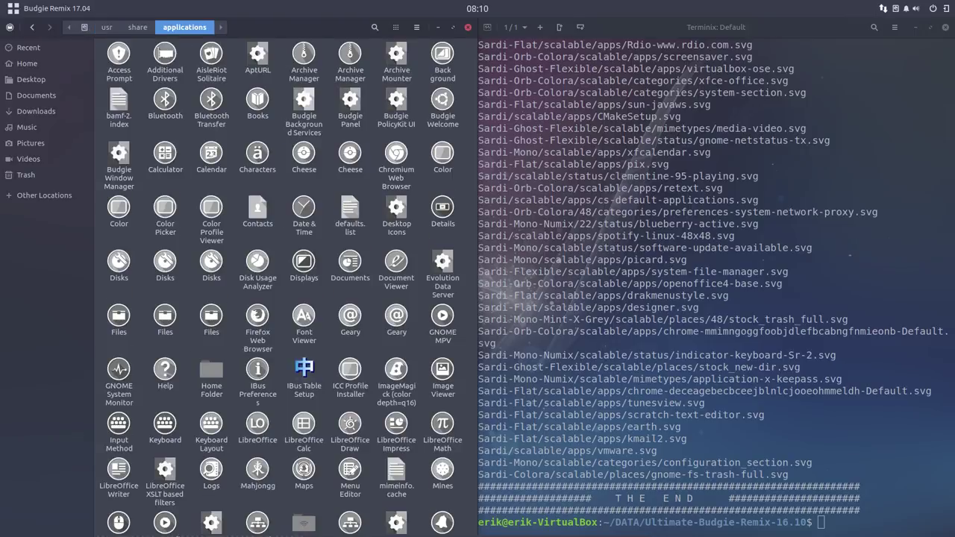
left_click(305, 379)
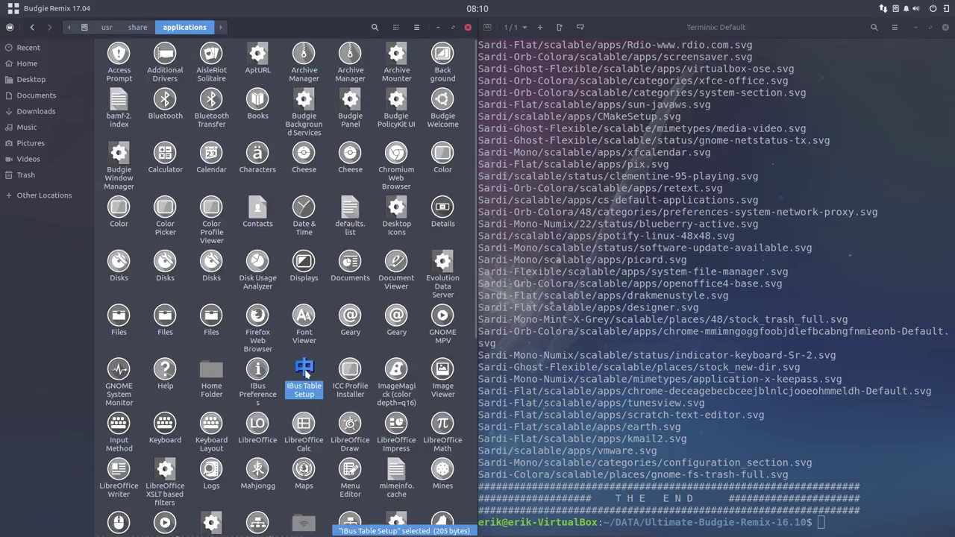
right_click(305, 373)
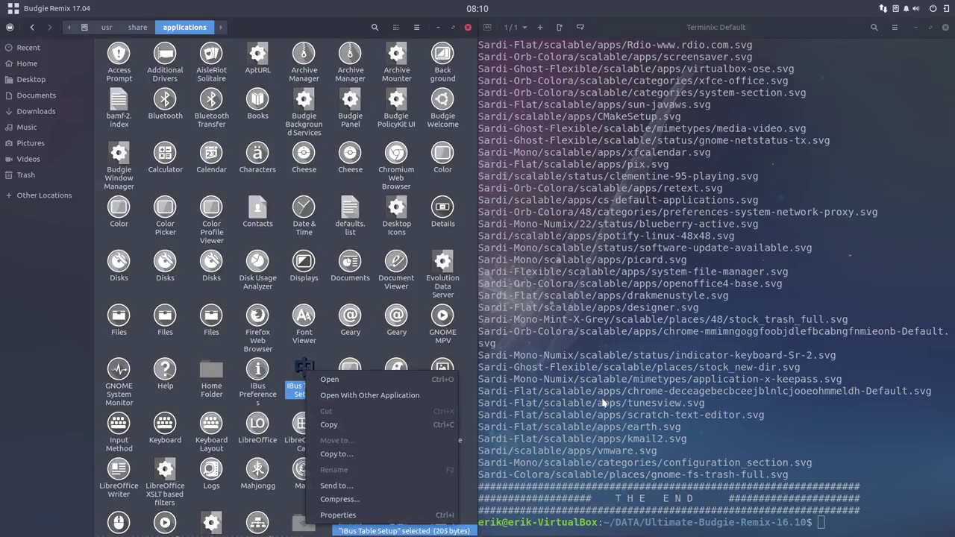
left_click(663, 410)
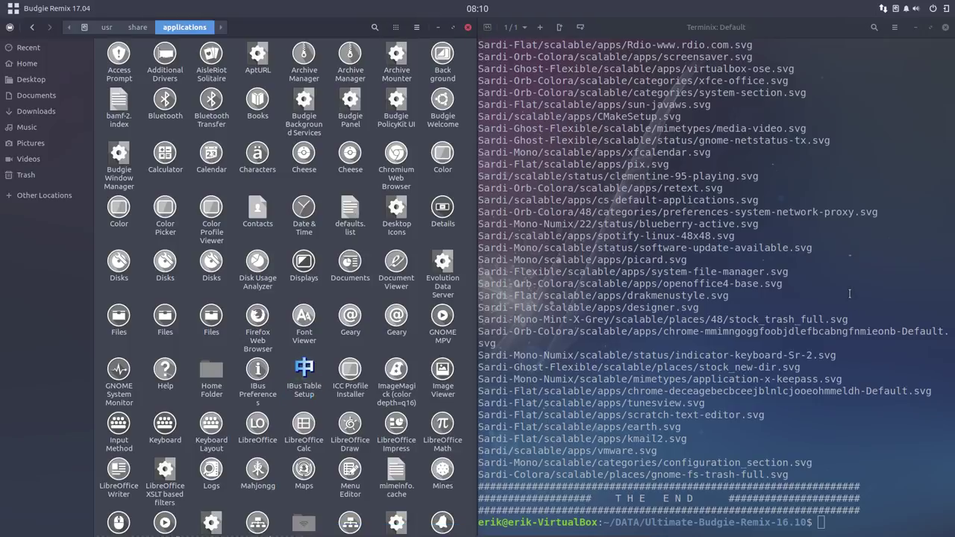
- List the Ultimate-Budgie-Remix-16.10 scripts in the terminal and run install-sublime-text-v1.sh to install Sublime Text
type("ls")
key("Return")
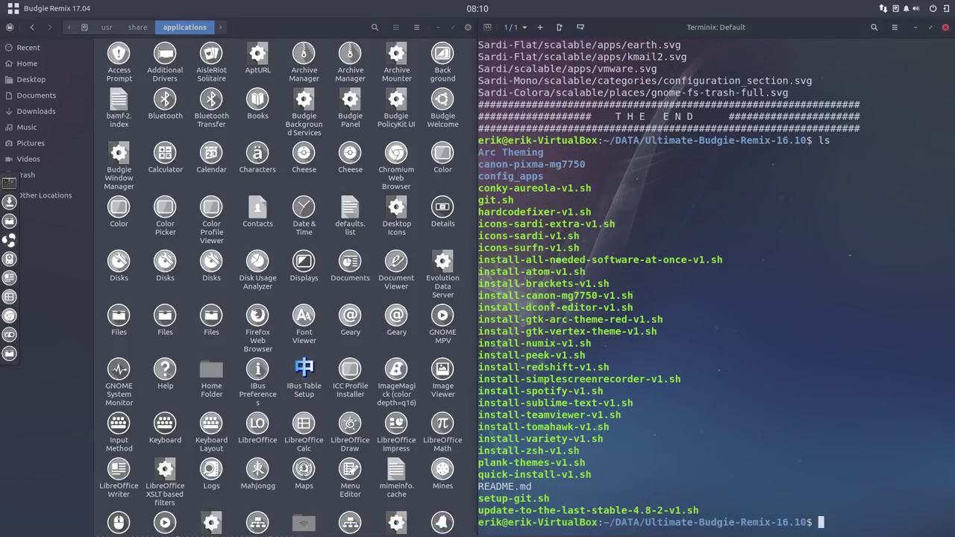
type("./install-su")
key("Tab")
key("Return")
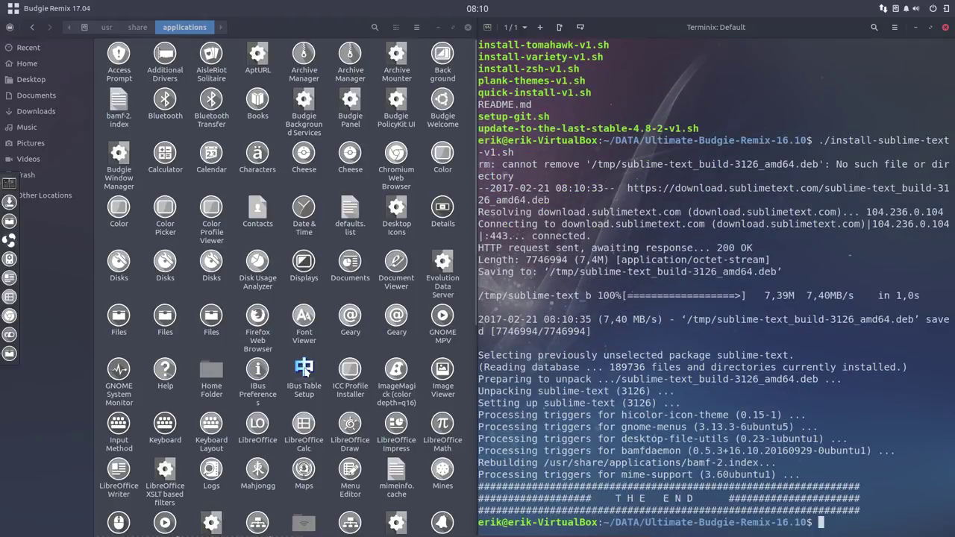
- Open the IBus Table Setup launcher in Sublime Text and highlight its Icon path, /usr/share/ibus-table/icons/chinese.svg
right_click(303, 367)
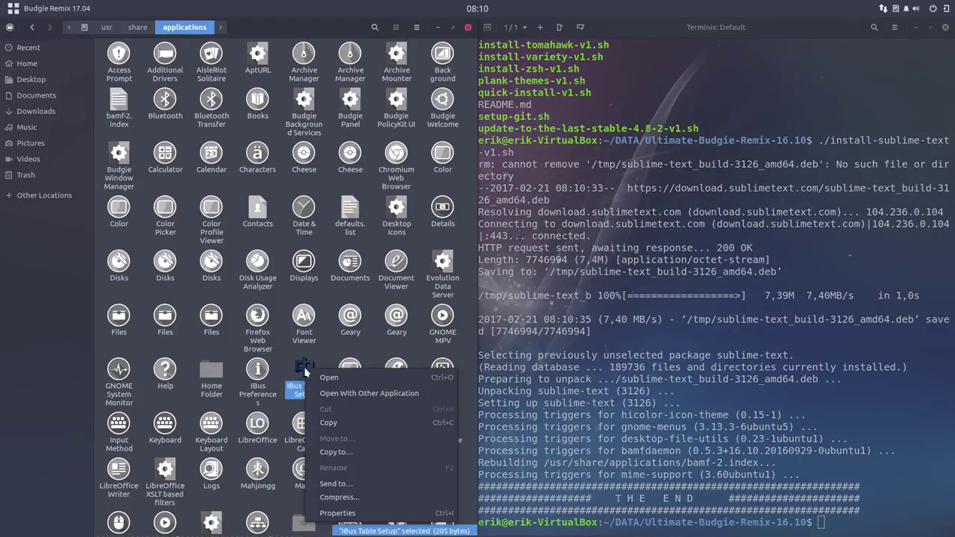
left_click(366, 393)
left_click(260, 354)
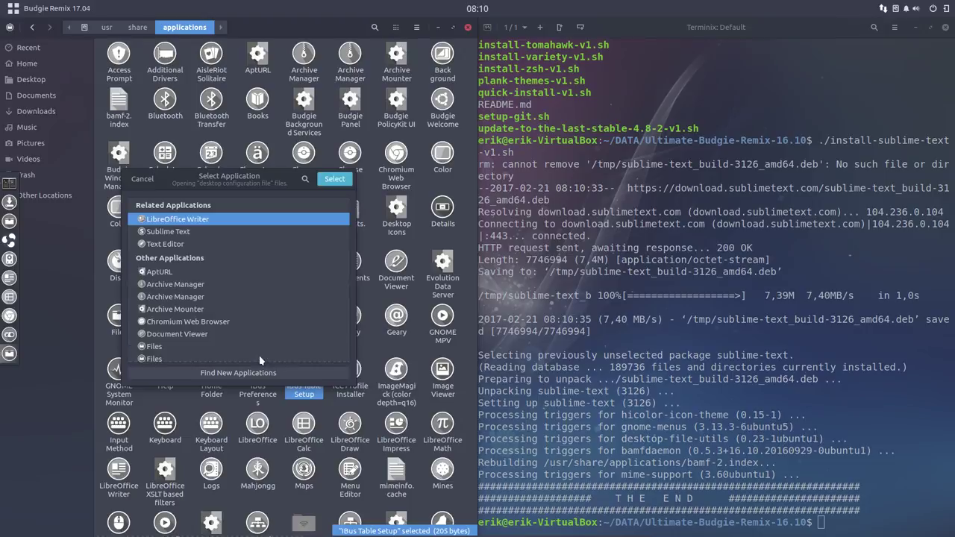
key("Down")
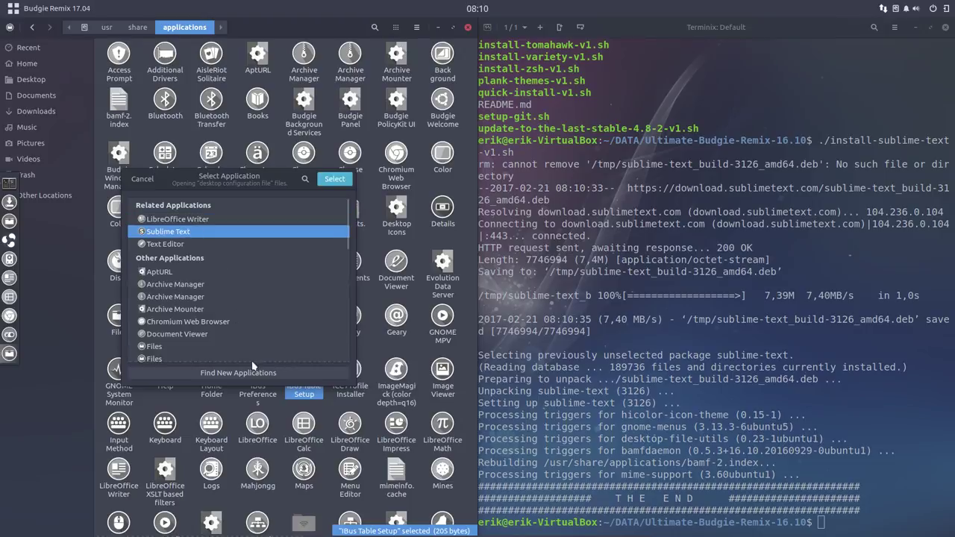
left_click(334, 179)
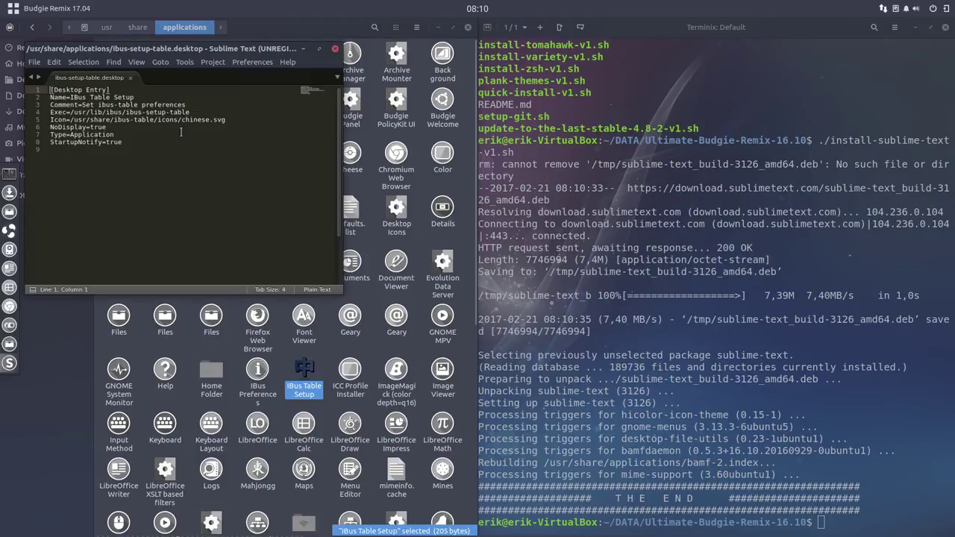
left_click_drag(71, 120, 227, 120)
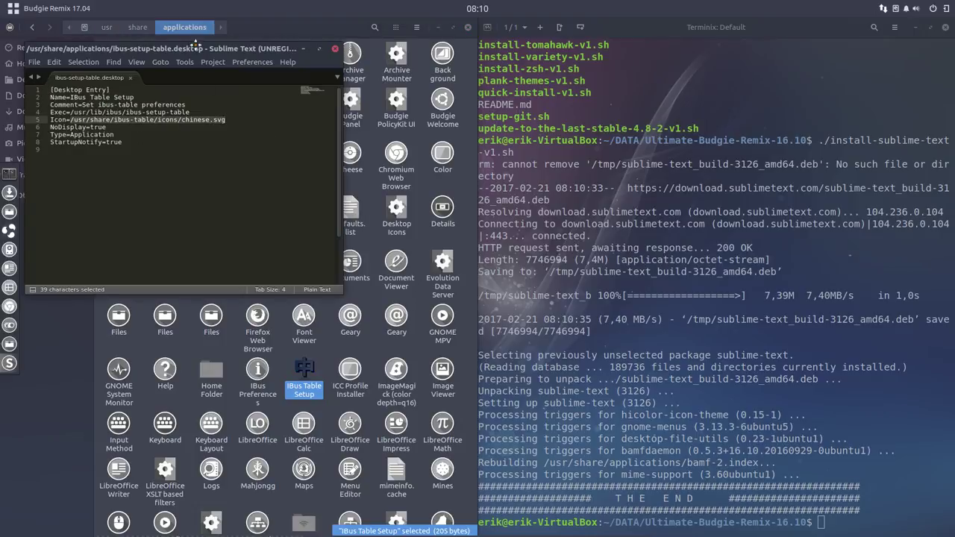
left_click_drag(197, 48, 461, 48)
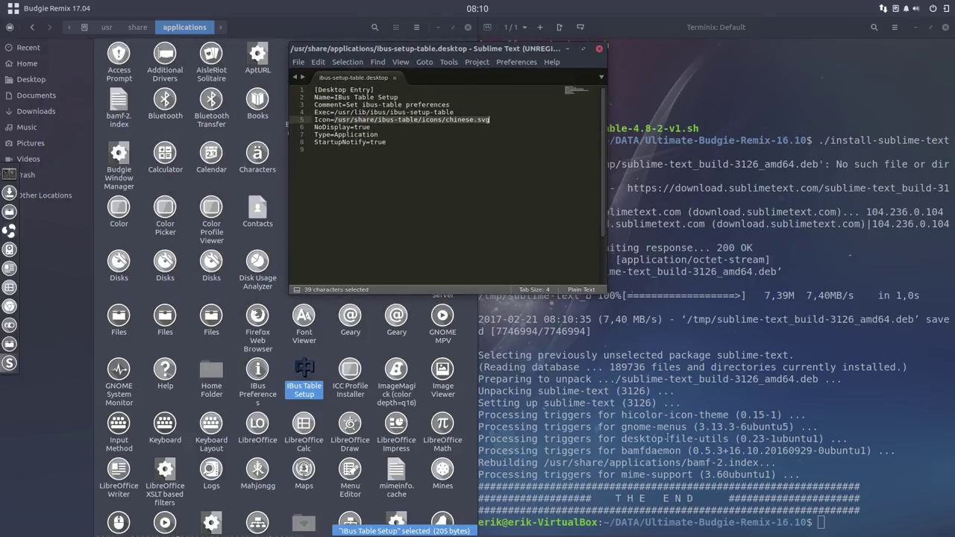
- Run the hardcodefixer-v1.sh script in the terminal to fix the hardcoded application icons
left_click(851, 519)
type("./")
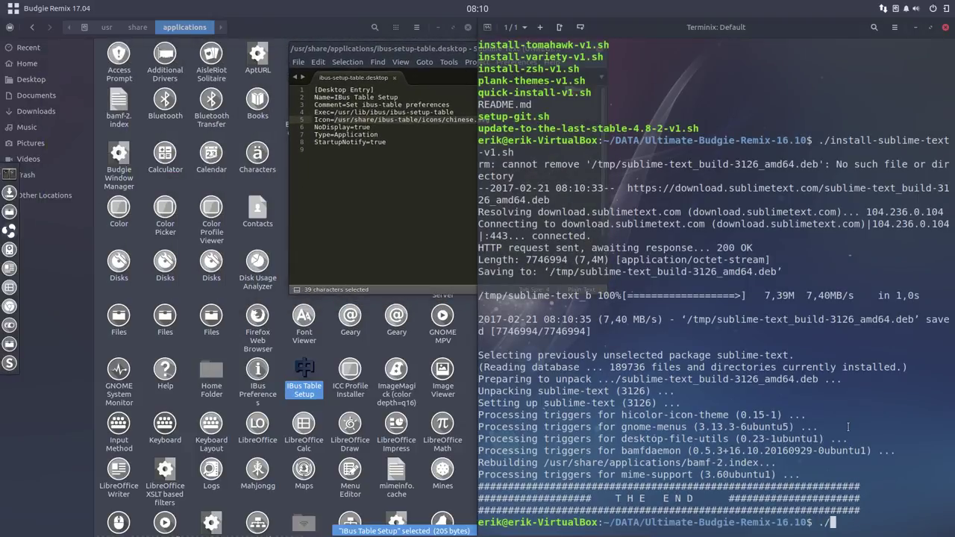
type("icon")
key("BackSpace")
key("BackSpace")
key("BackSpace")
key("BackSpace")
key("BackSpace")
type("/fi")
key("BackSpace")
key("BackSpace")
key("Tab")
key("Tab")
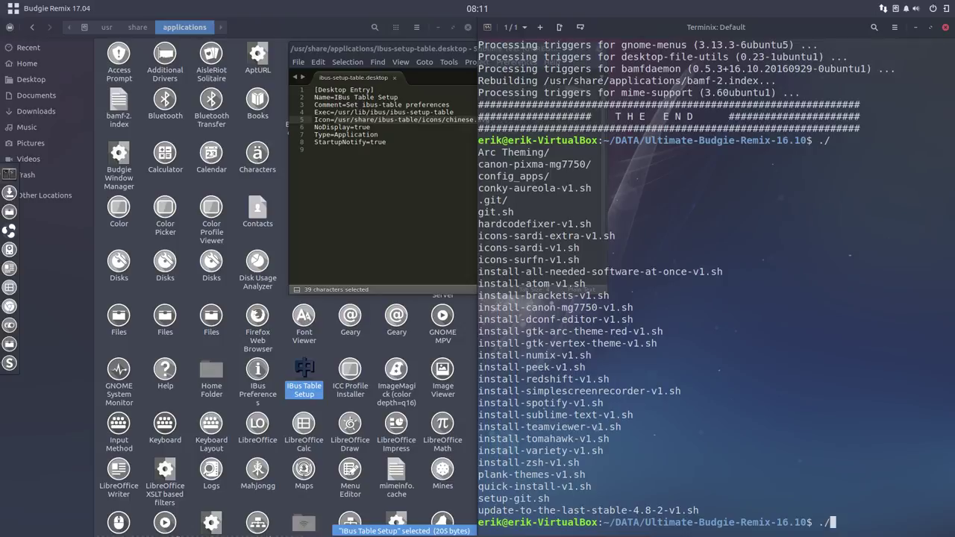
type("hard")
key("Tab")
key("Return")
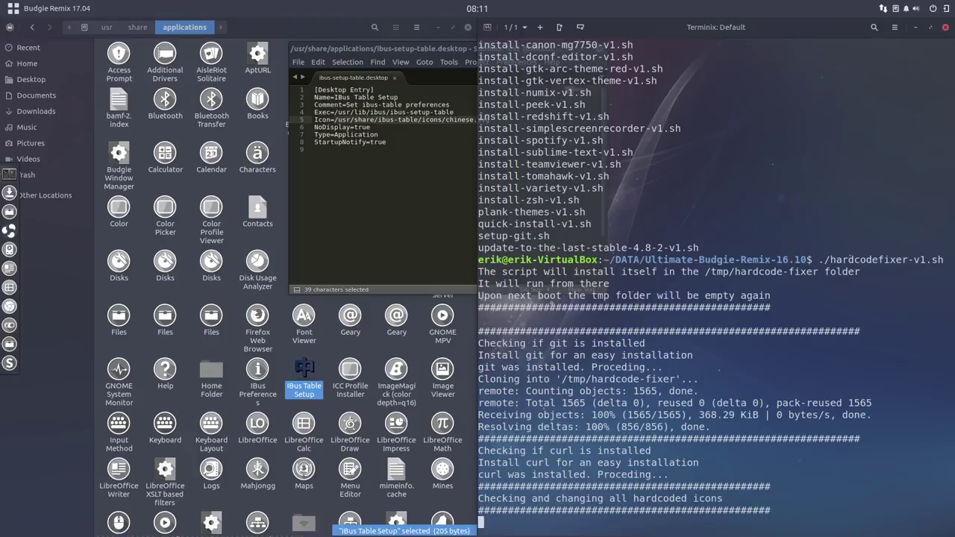
- Look over all the launcher icons in the applications folder to check the effect of the hardcode fixer
left_click(323, 388)
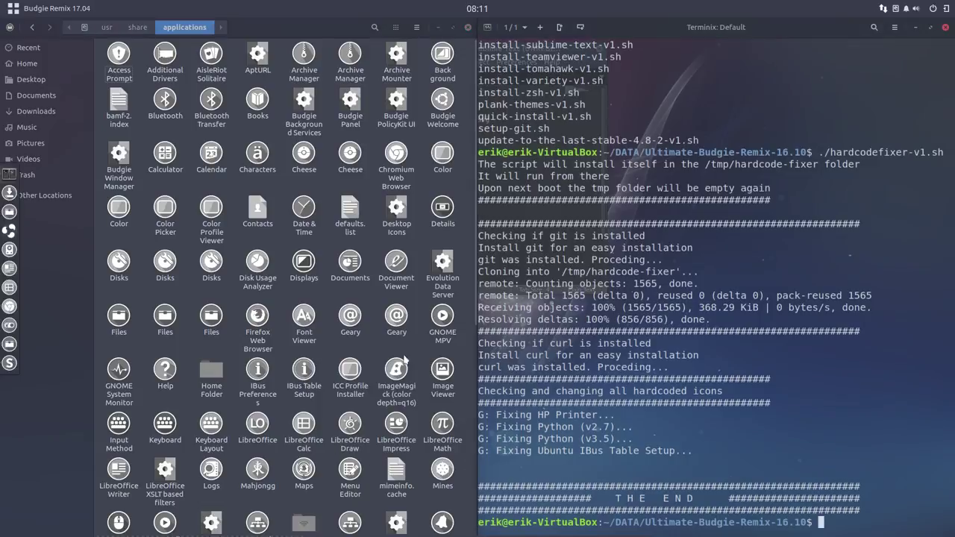
scroll(321, 336, "down", 10)
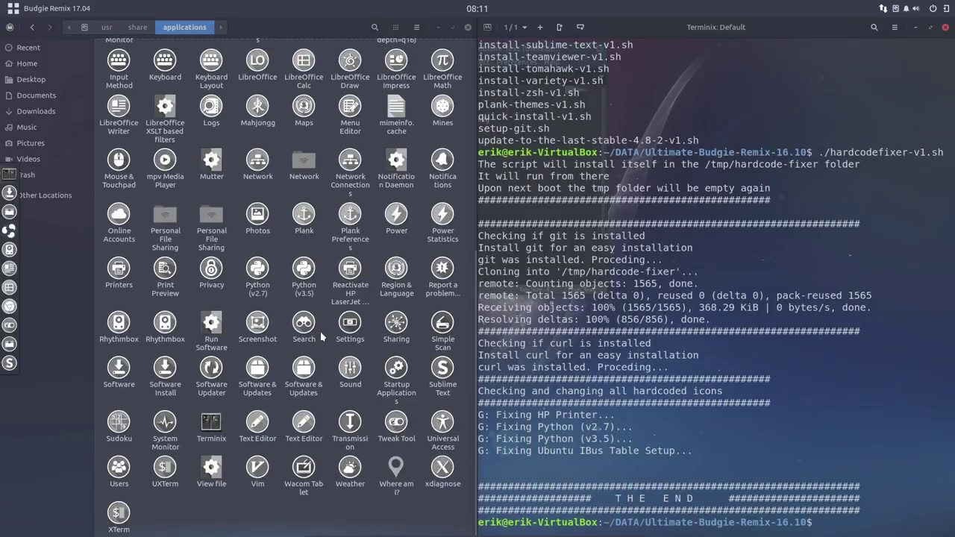
scroll(321, 337, "up", 10)
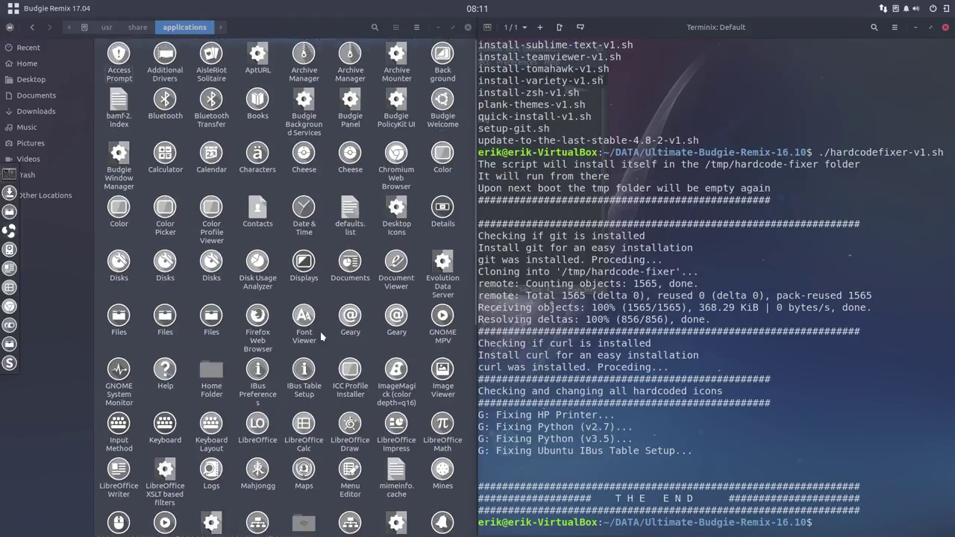
- Open the Terminix launcher from the applications folder in Sublime Text
scroll(321, 336, "down", 10)
left_click(211, 425)
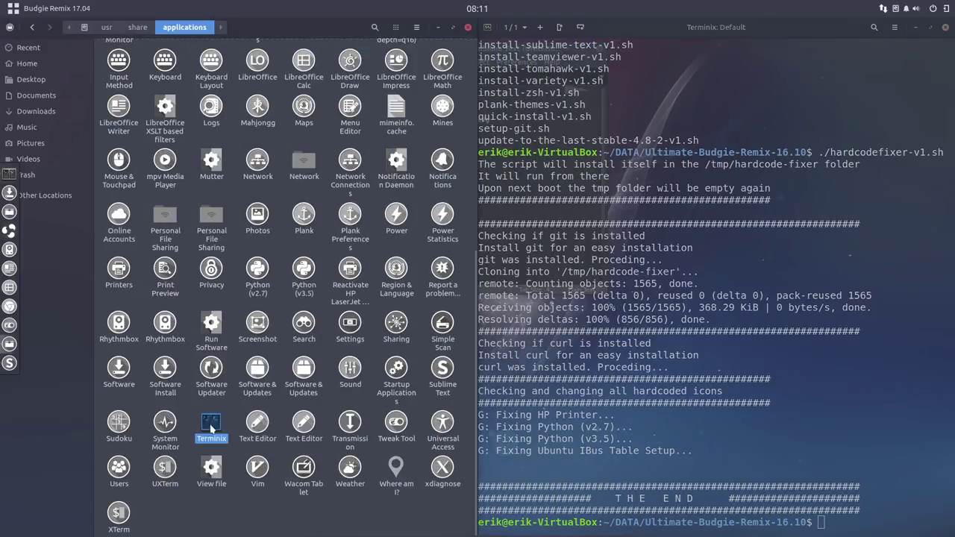
right_click(213, 426)
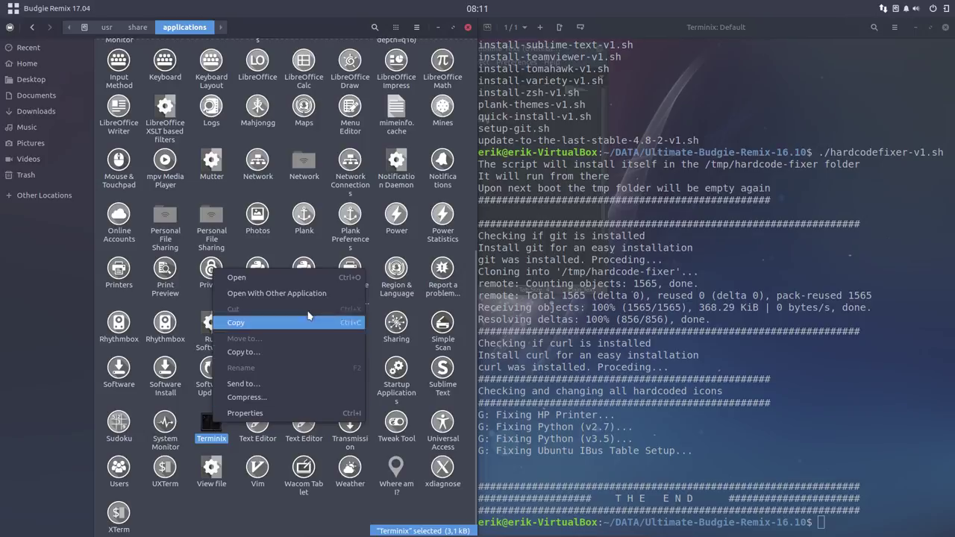
left_click(307, 296)
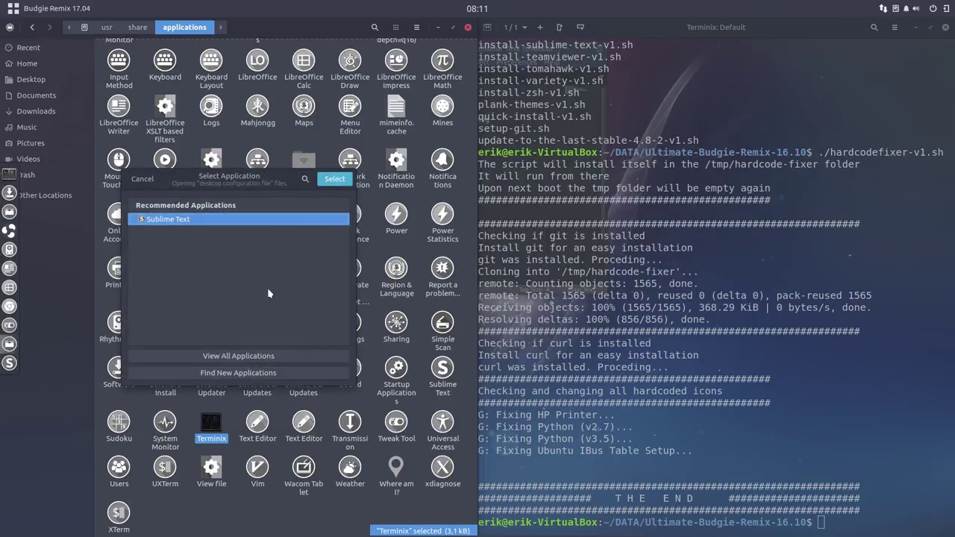
left_click(333, 180)
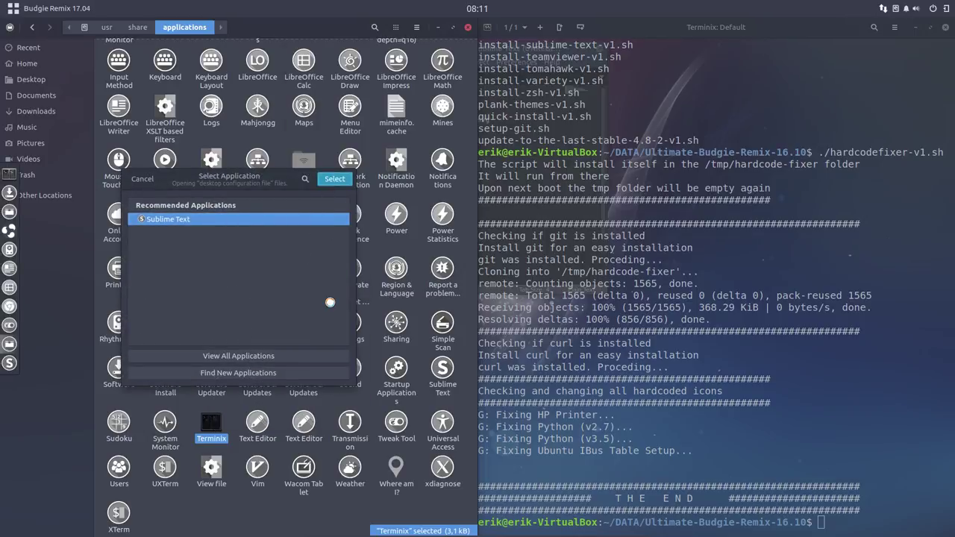
- Search the Terminix launcher file for "icon"
scroll(402, 240, "down", 20)
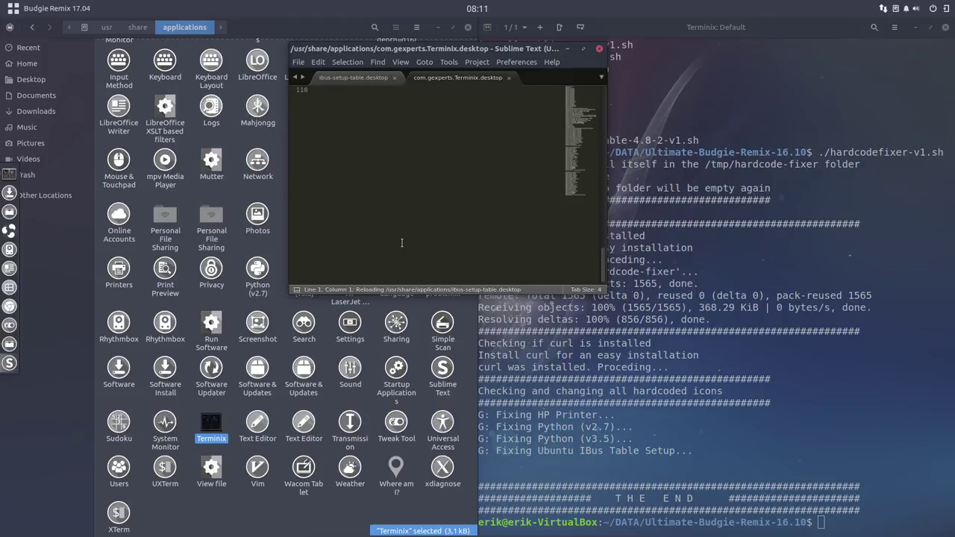
scroll(401, 242, "up", 5)
scroll(402, 241, "up", 8)
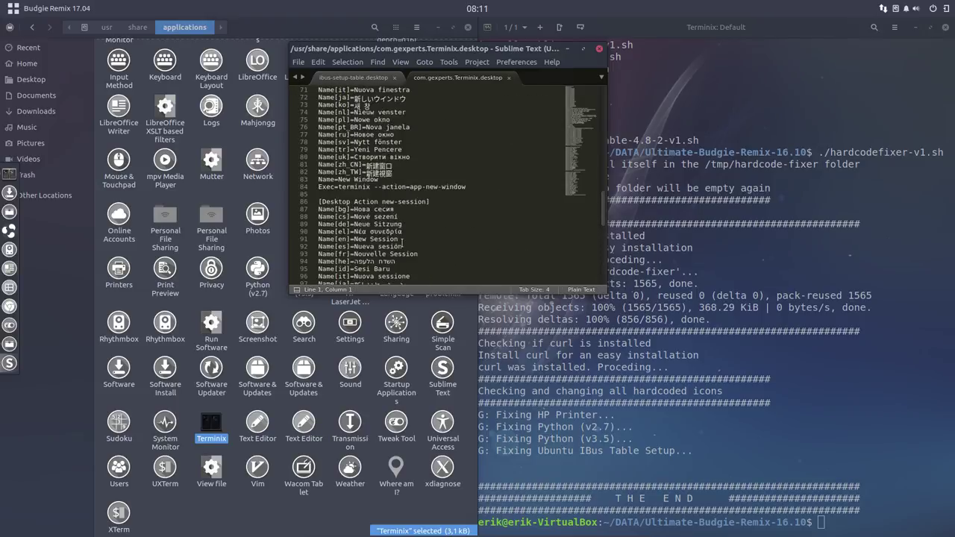
left_click(399, 223)
key("ctrl+f")
scroll(406, 210, "up", 5)
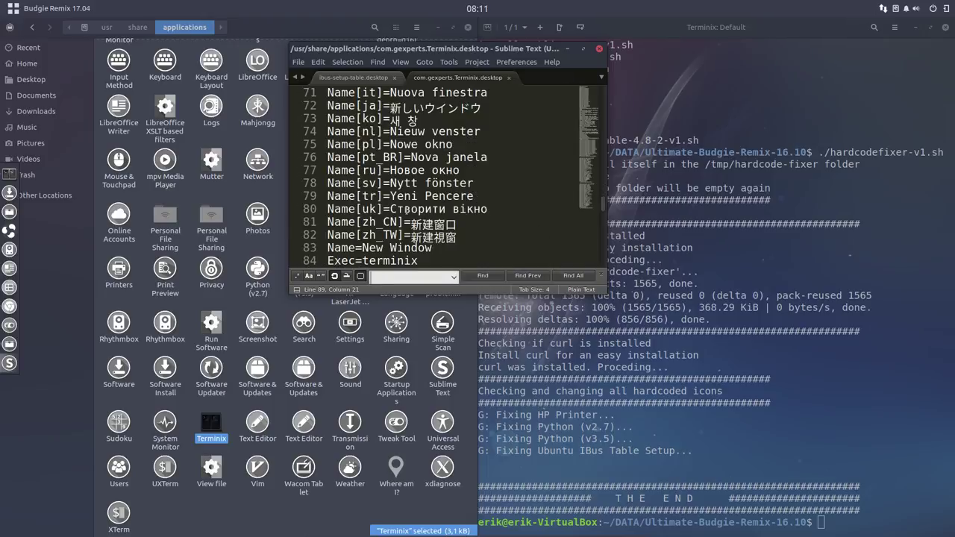
type("icon")
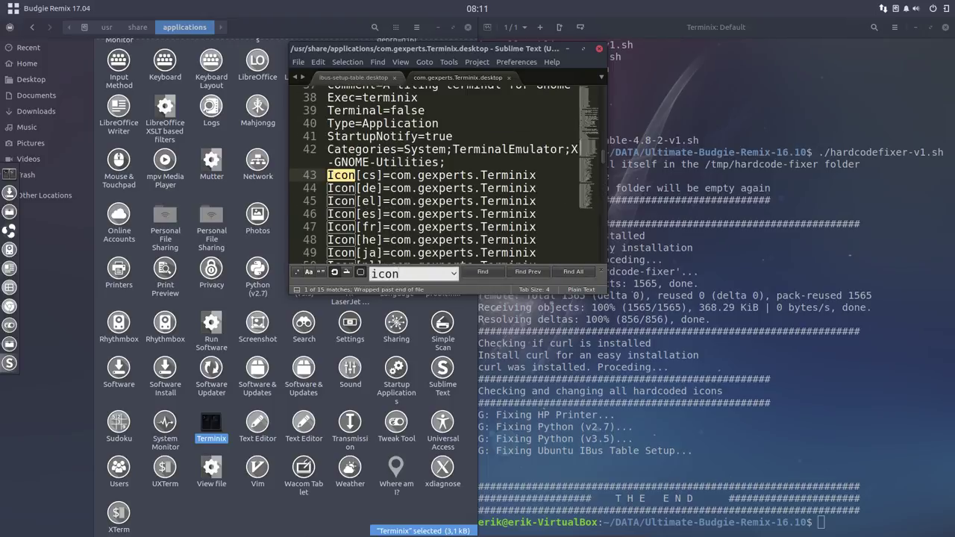
- Maximize the editor window and highlight the value com.gexperts.Terminix in the Icon[pl] entry
left_click(582, 49)
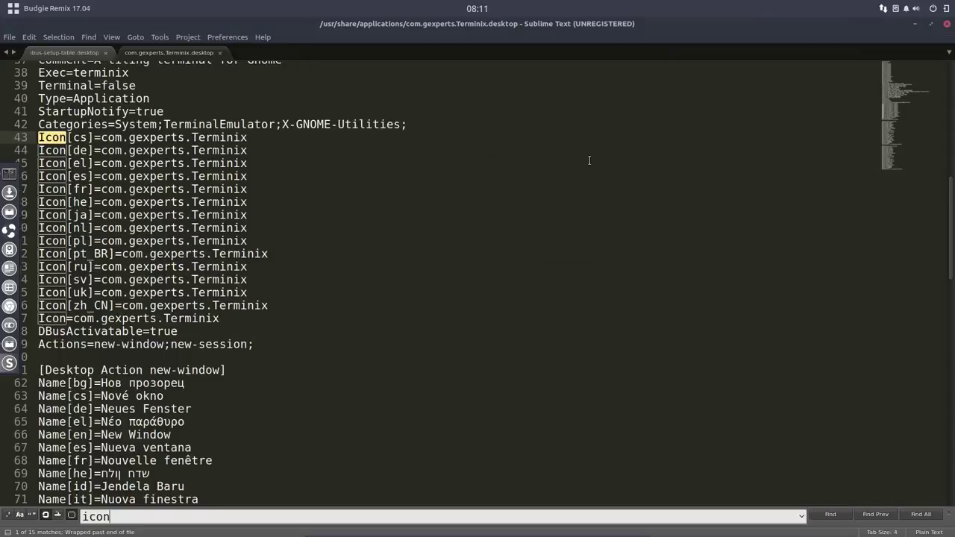
left_click(129, 240)
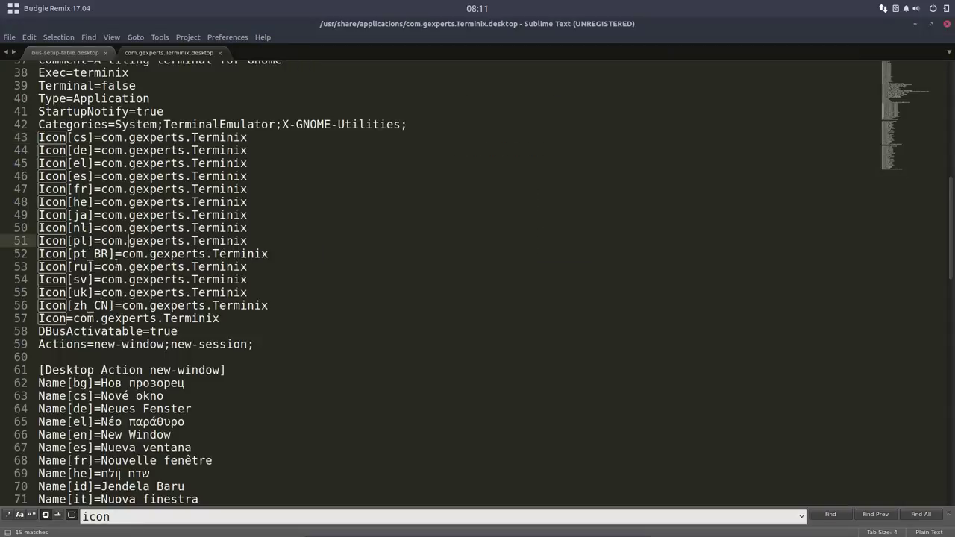
left_click_drag(102, 240, 252, 240)
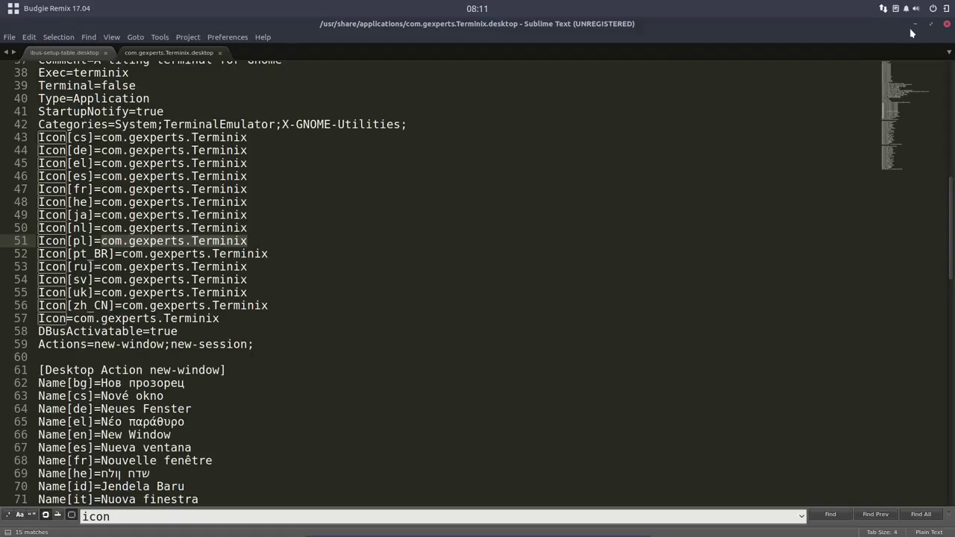
- Create a new file in Sublime Text and write the note "ONE ICON TO FIX"
left_click(10, 37)
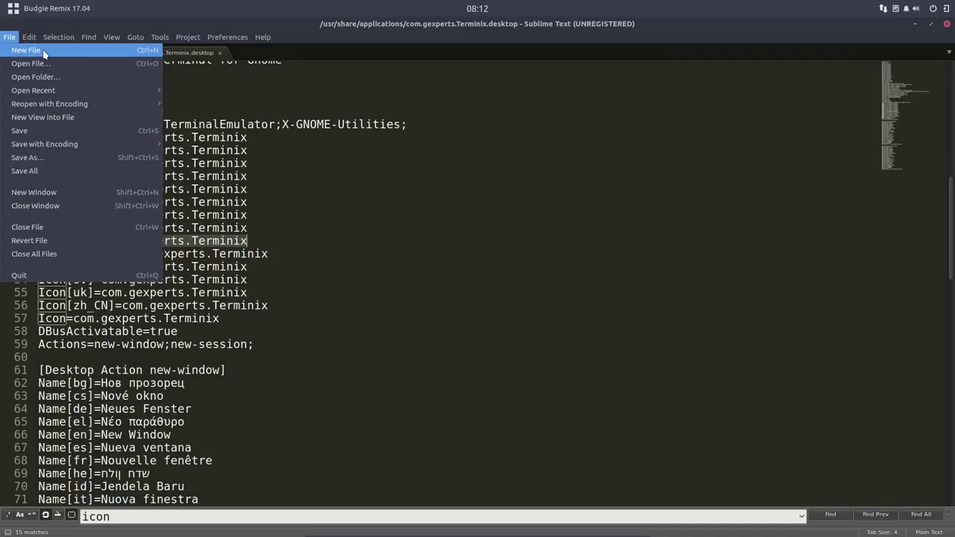
left_click(45, 53)
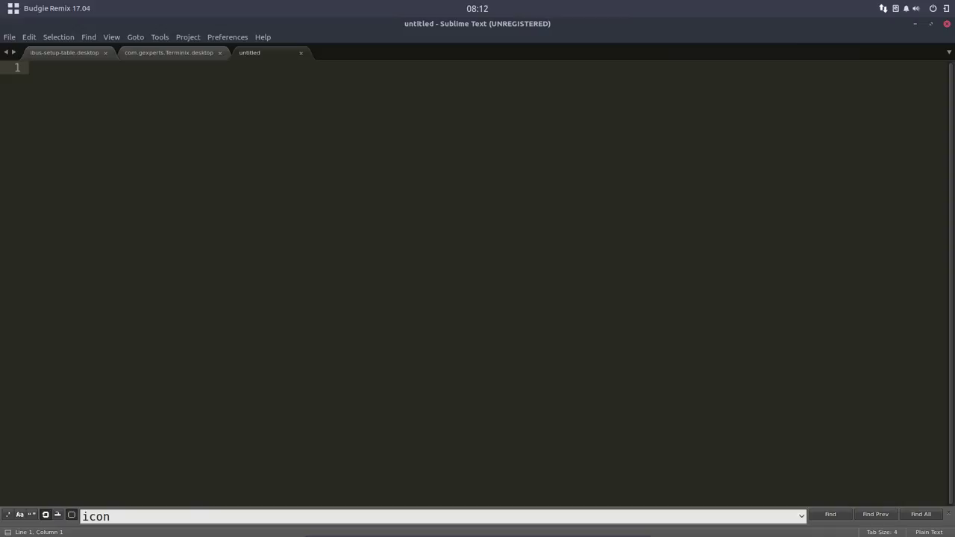
type("ONE ICON TO ")
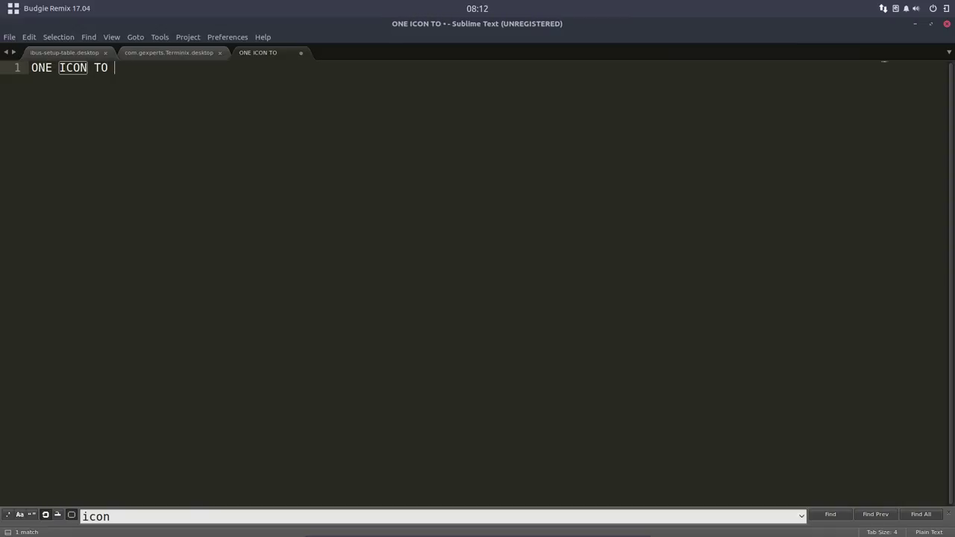
type("GIX")
key("BackSpace")
key("BackSpace")
key("BackSpace")
type("FI X")
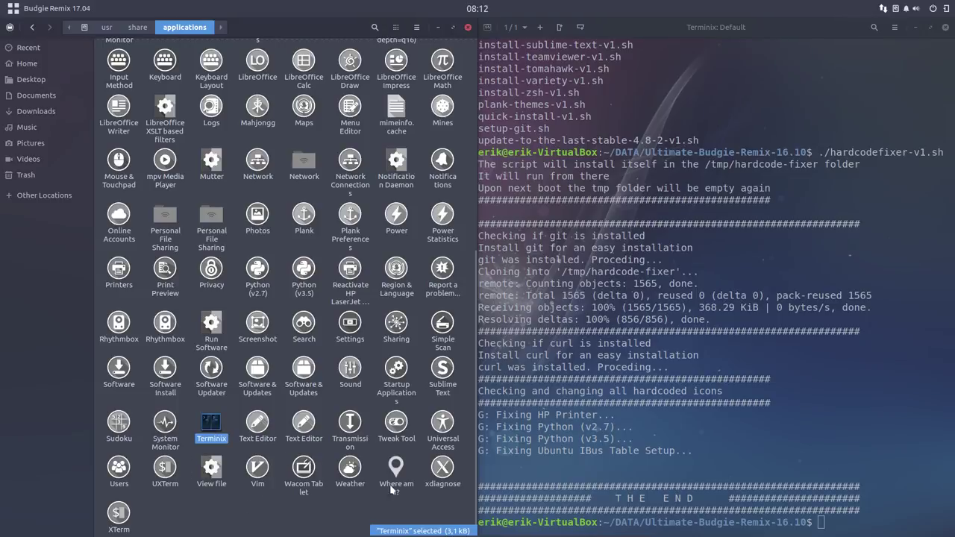
- Look over the launcher icons in the applications folder and in the Utilities category of the application menu
scroll(374, 379, "up", 4)
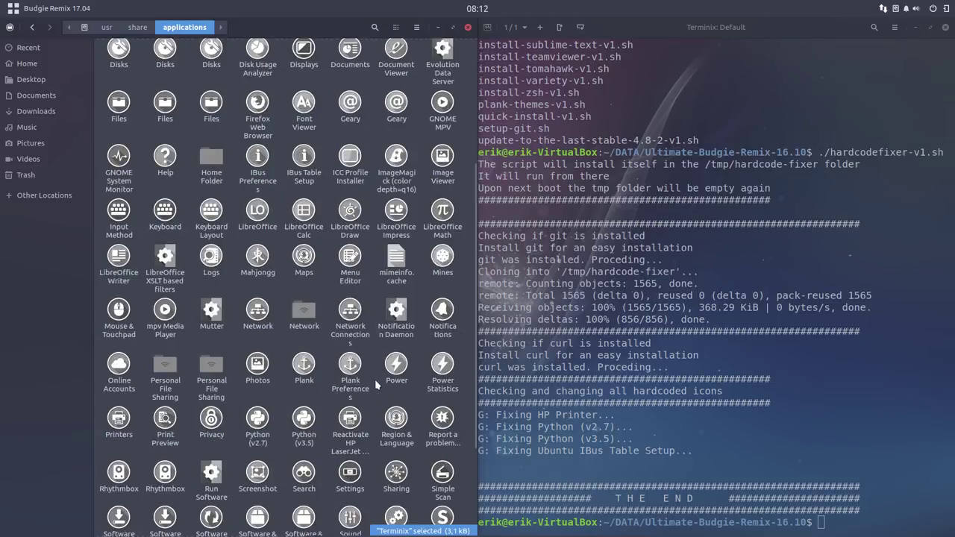
scroll(374, 379, "up", 5)
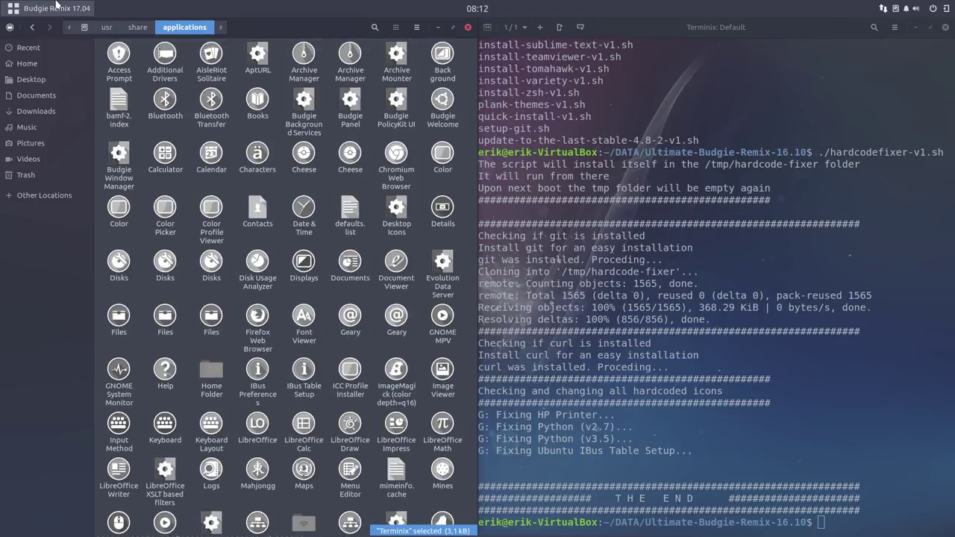
left_click(19, 9)
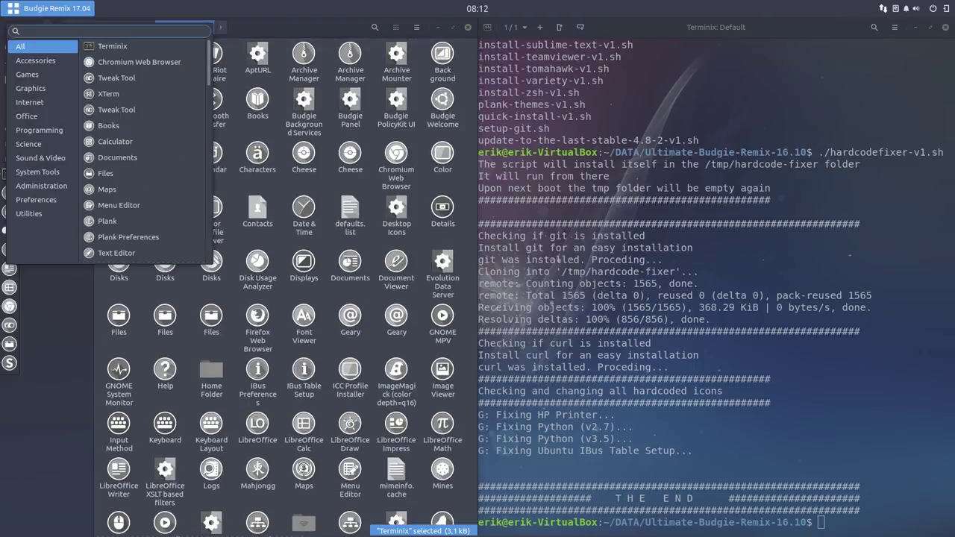
left_click(28, 213)
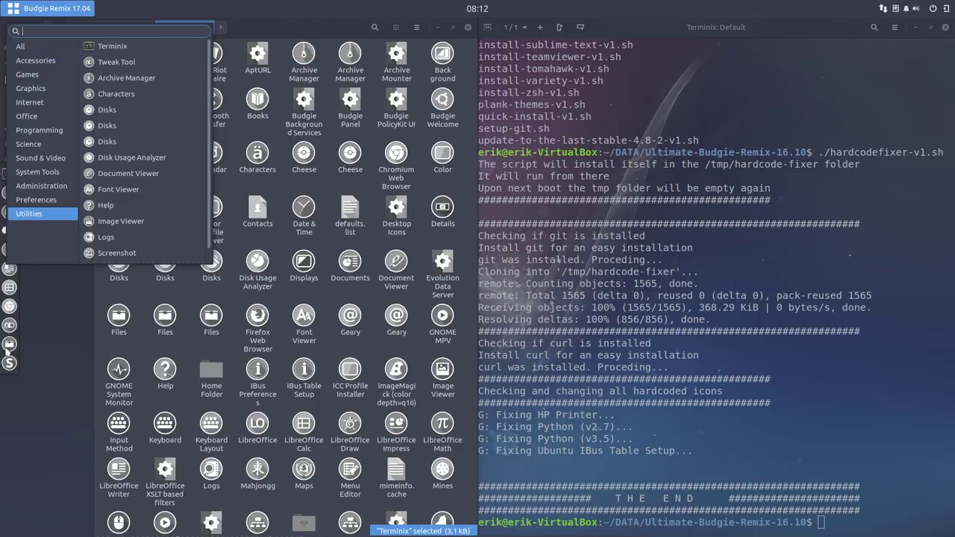
- Open Tweak Tool and set the icon theme to Sardi-Flexible
left_click(10, 331)
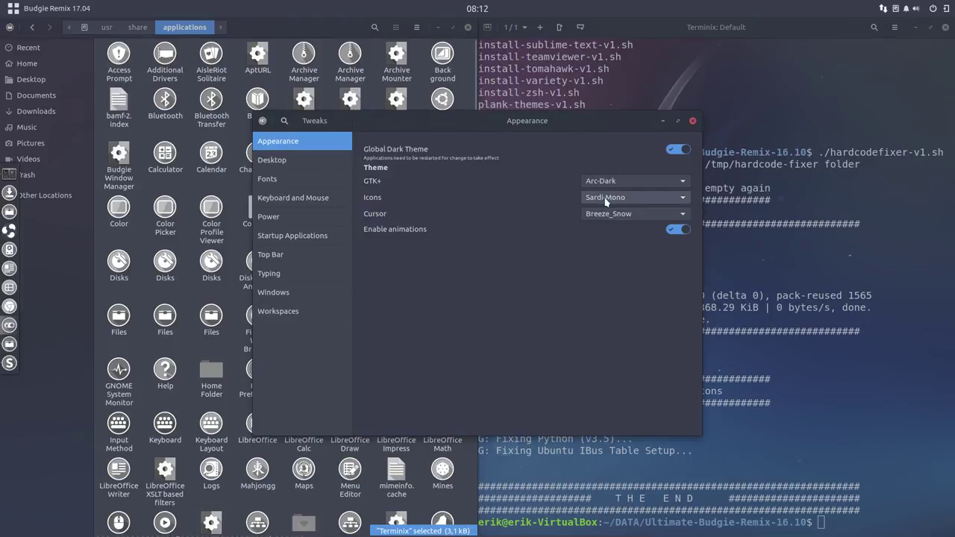
left_click(605, 200)
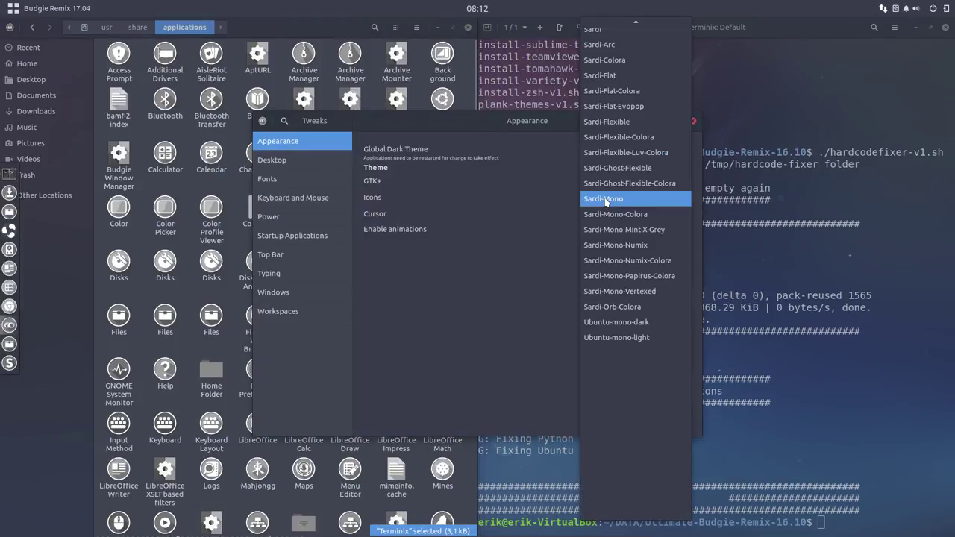
left_click(628, 124)
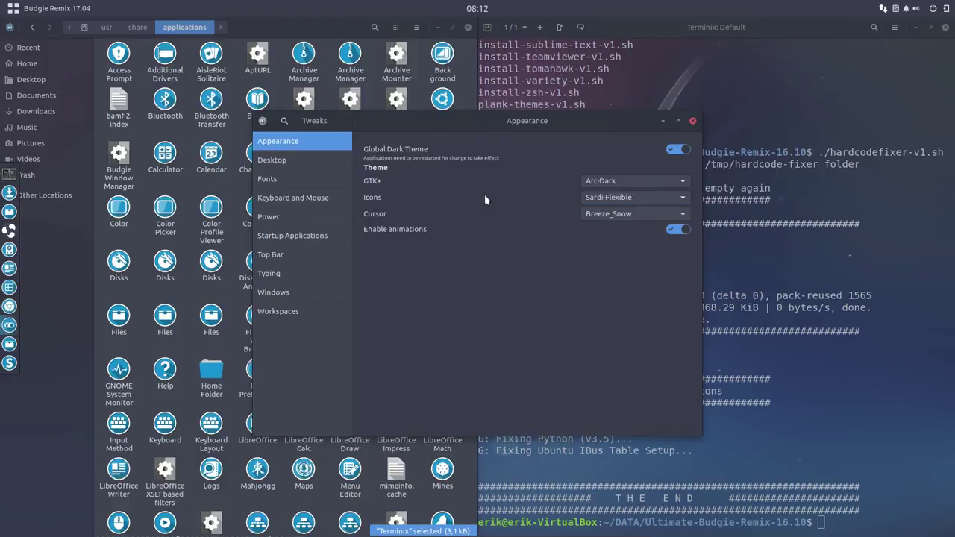
- Move the Tweaks window off the applications folder and look over all the launcher icons in the new theme
left_click_drag(473, 127, 685, 102)
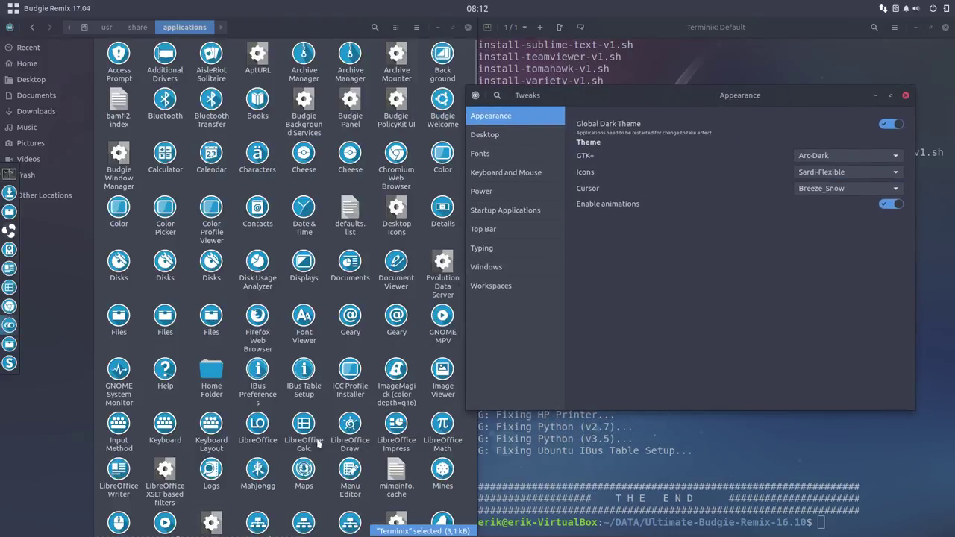
scroll(293, 458, "down", 3)
scroll(293, 458, "down", 7)
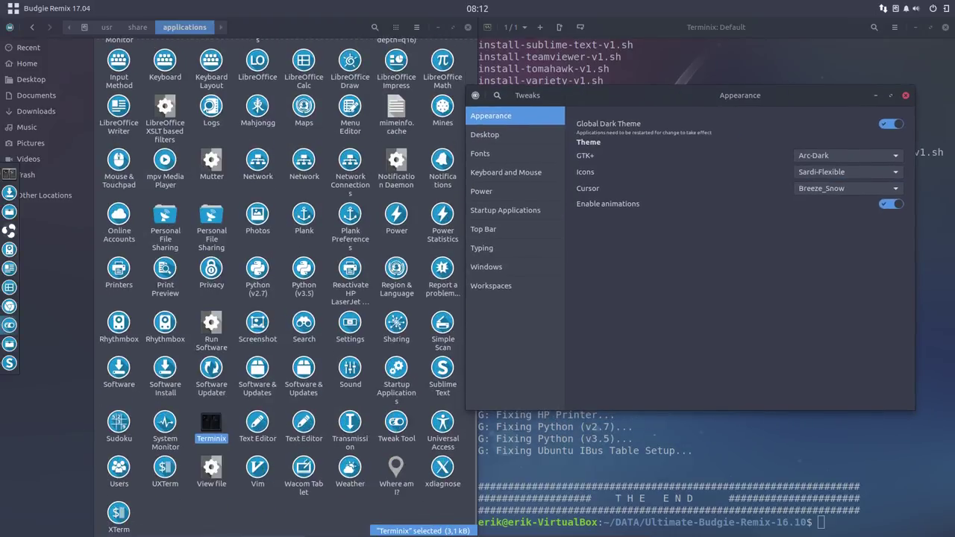
left_click(214, 474)
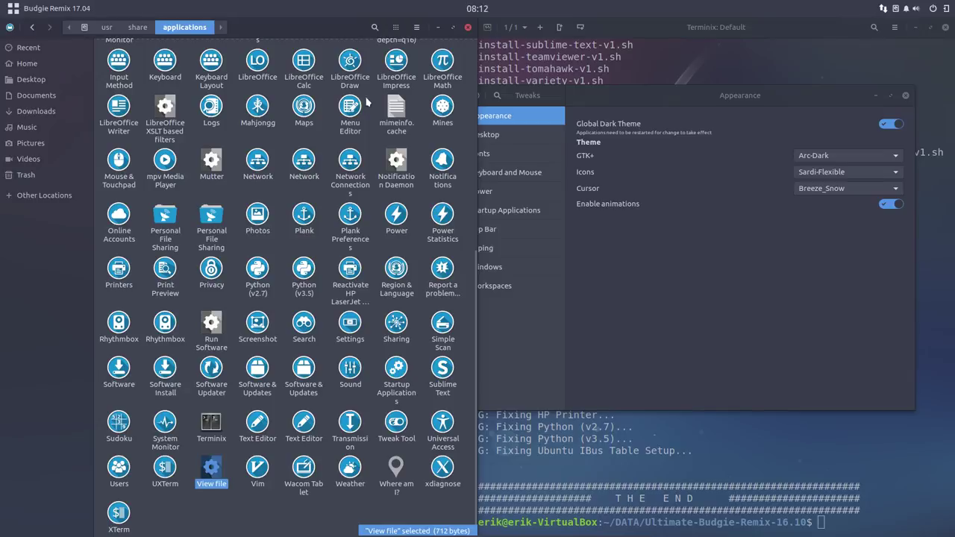
scroll(378, 191, "up", 4)
scroll(413, 138, "up", 5)
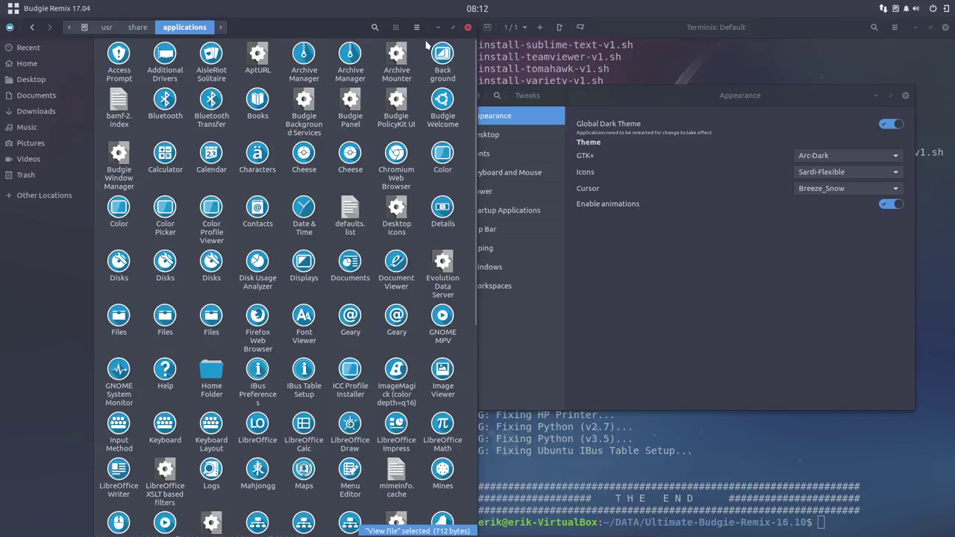
- Look through the full application list in the Budgie menu to check the icons in the new theme
left_click(48, 9)
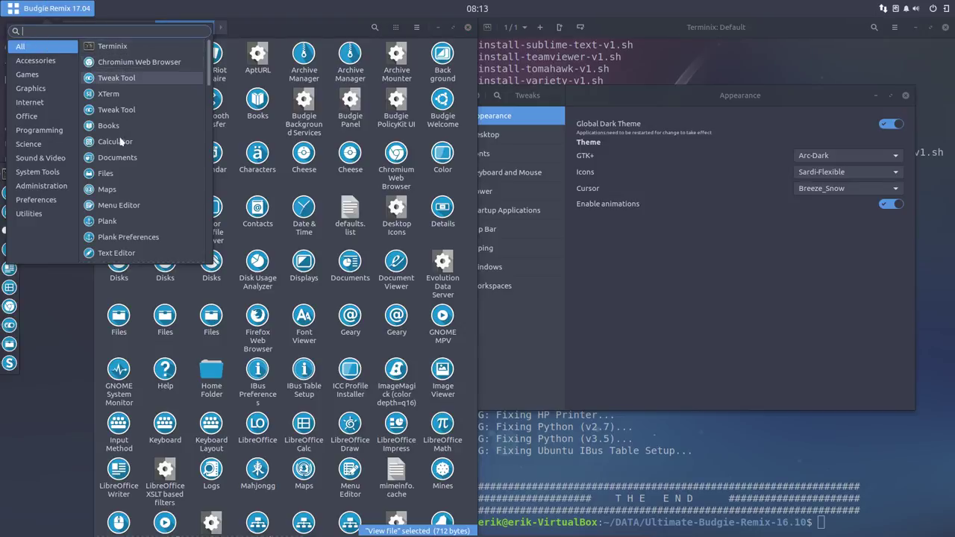
scroll(122, 243, "down", 20)
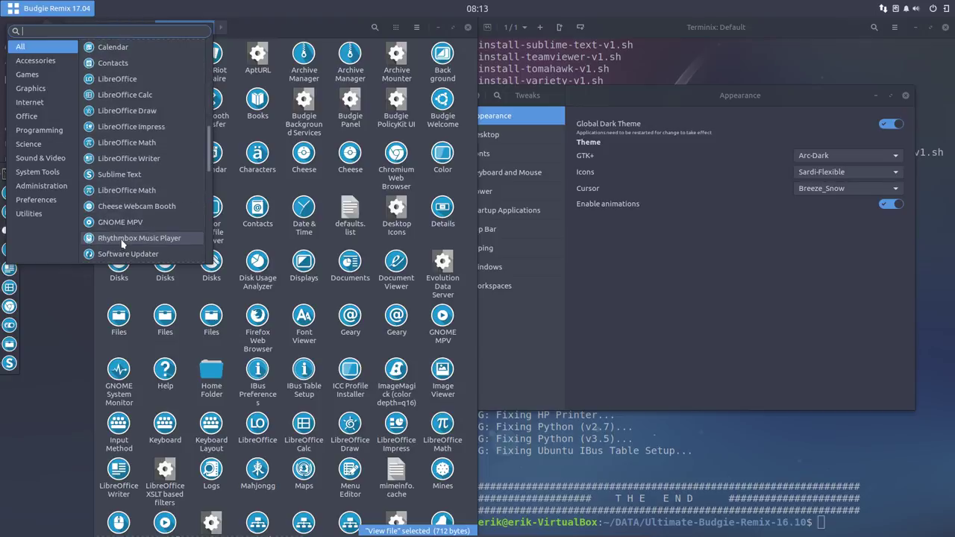
scroll(122, 239, "up", 4)
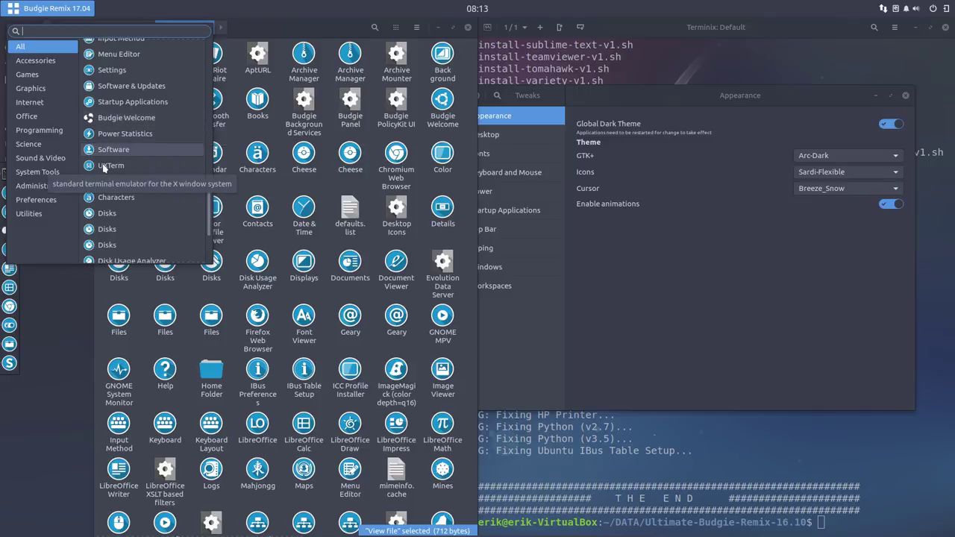
scroll(114, 251, "down", 4)
- Check the application icons in each Budgie menu category, from Accessories through Utilities
left_click(51, 62)
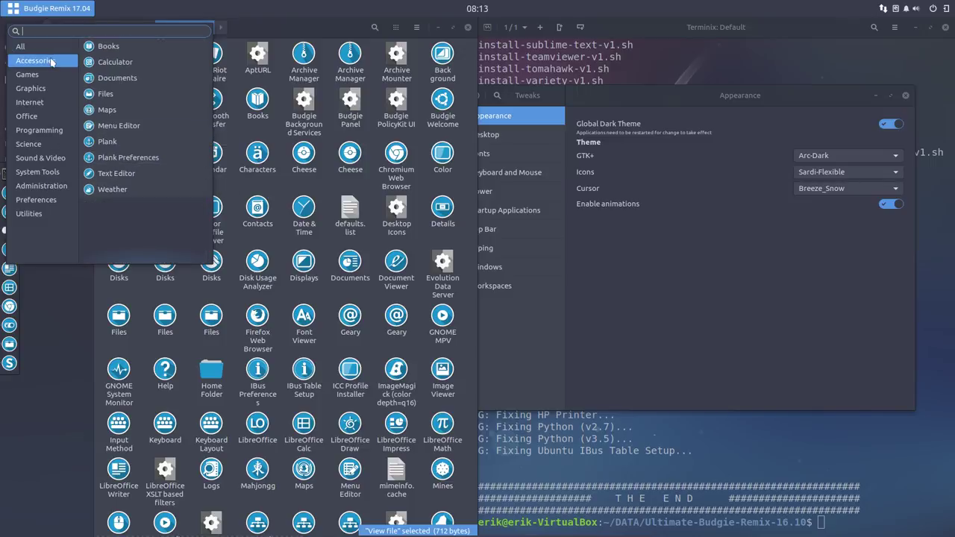
left_click(30, 74)
left_click(45, 90)
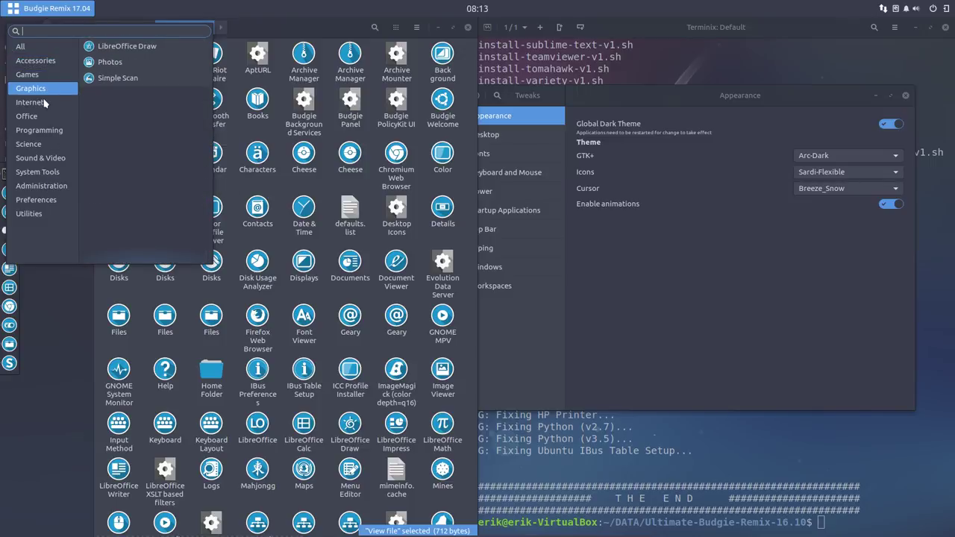
left_click(45, 102)
left_click(42, 117)
left_click(41, 130)
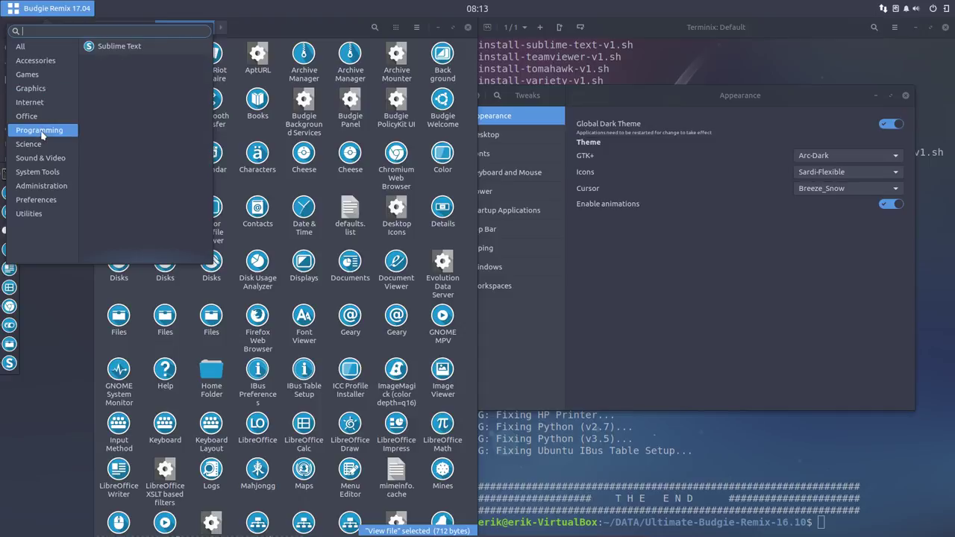
left_click(38, 144)
left_click(41, 158)
left_click(41, 186)
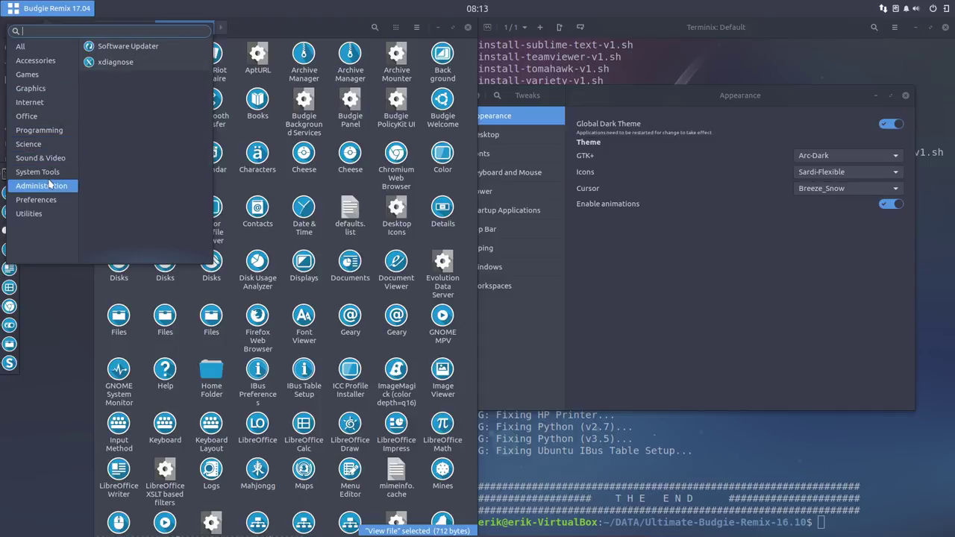
left_click(54, 173)
left_click(55, 186)
left_click(53, 202)
left_click(47, 217)
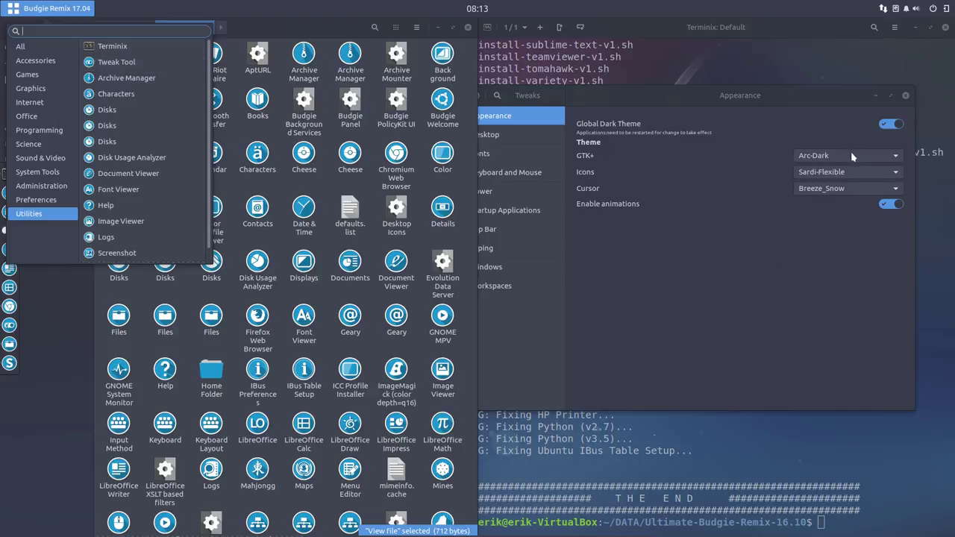
- Close the Tweaks, terminal and applications folder windows
left_click(904, 97)
left_click(905, 95)
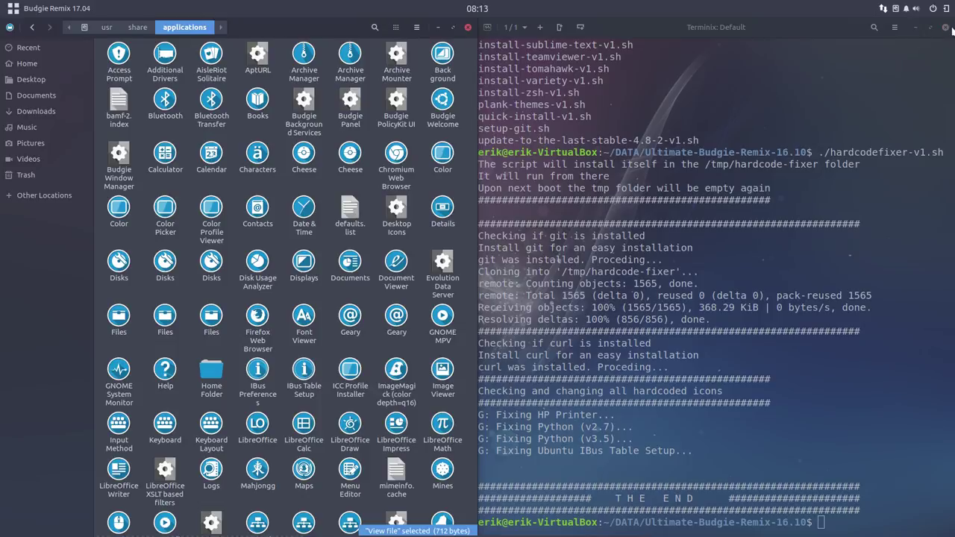
left_click(945, 27)
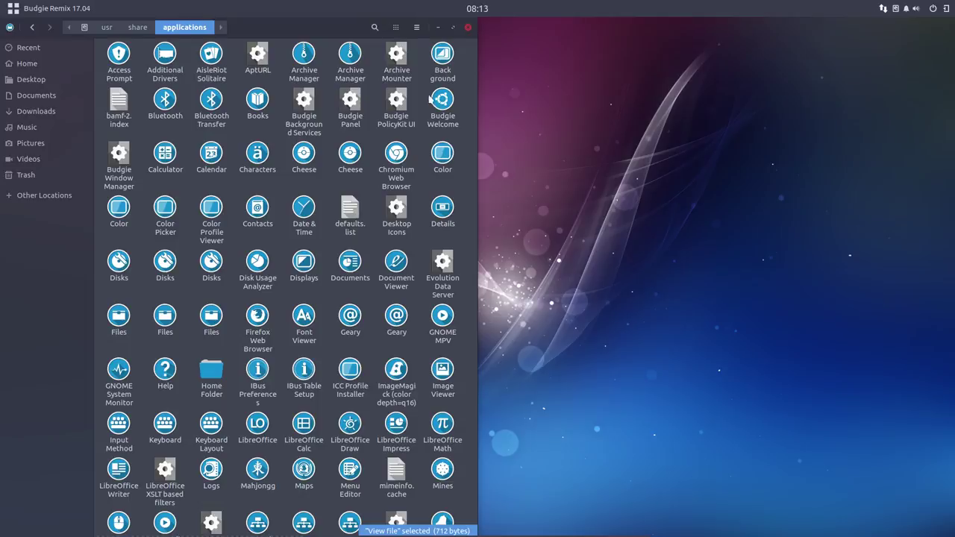
key("ctrl+w")
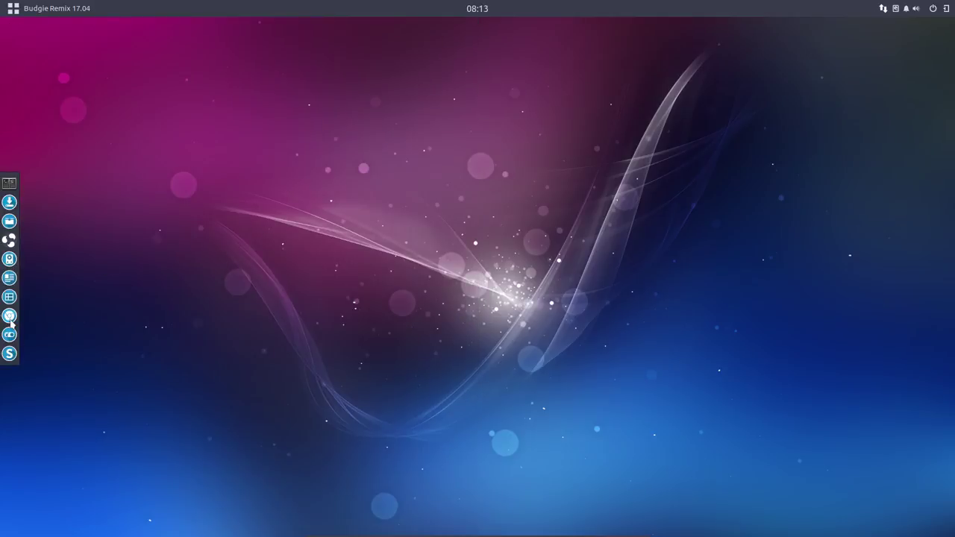
- Open the Home folder in the file manager and move its window to the middle of the desktop
left_click(6, 223)
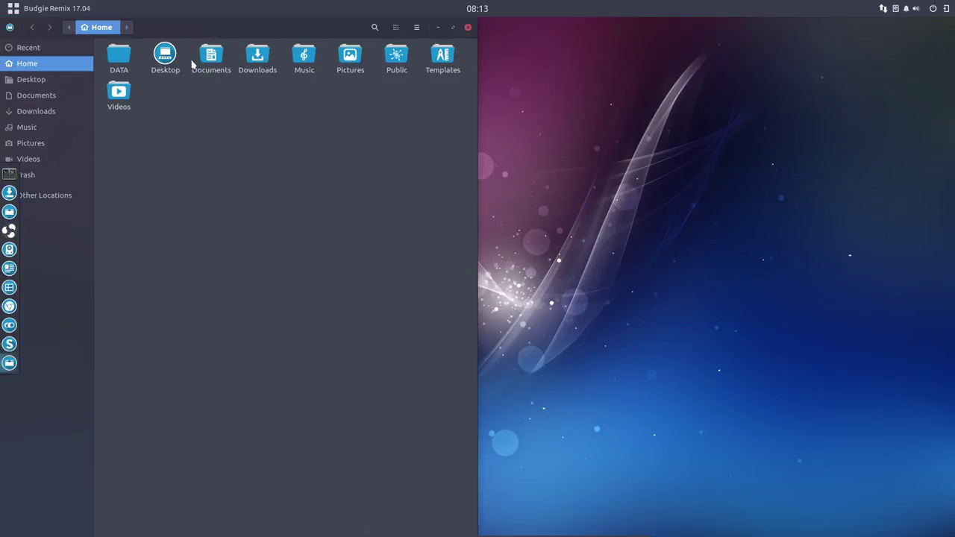
left_click_drag(196, 30, 428, 29)
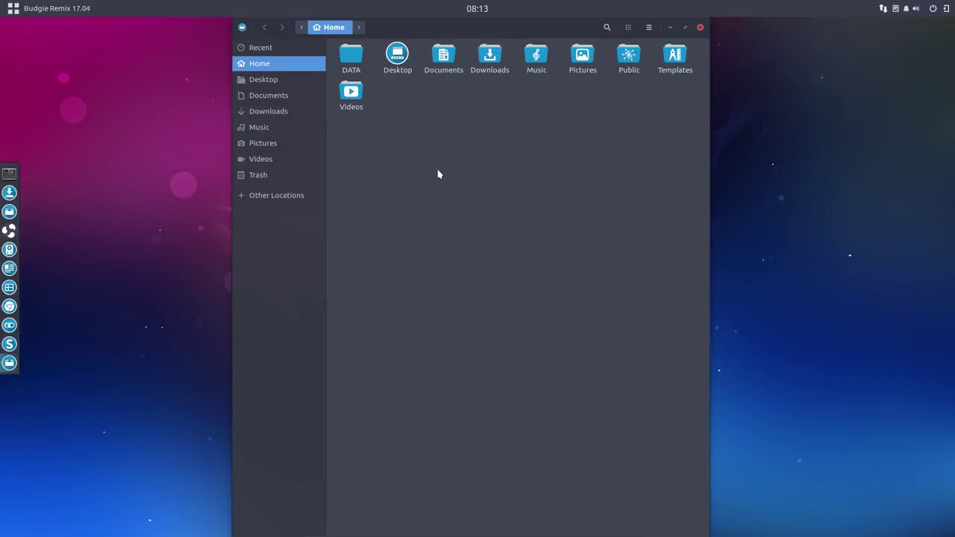
- Show the hidden files and search the .icons/Sardi-Flexible/scalable/apps folder for "term"
key("ctrl+h")
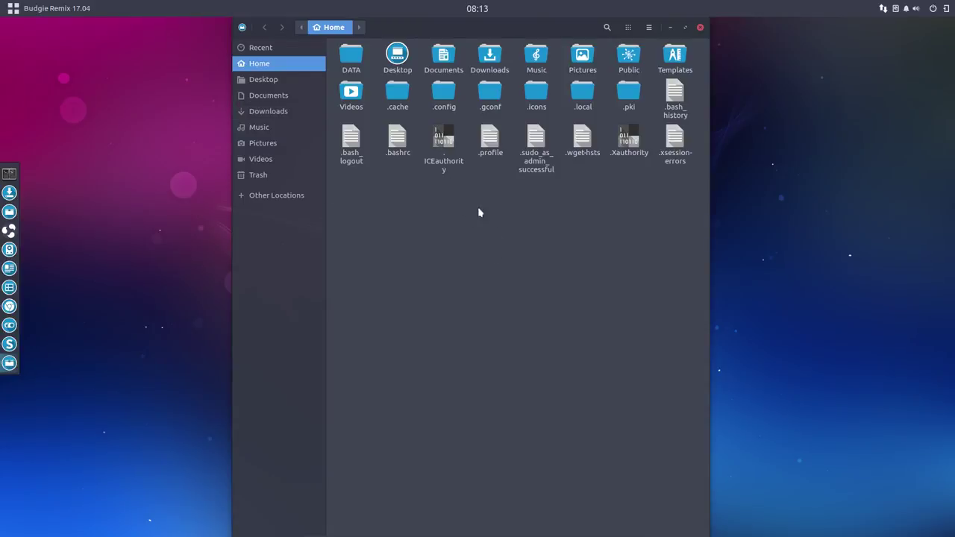
left_click(548, 93)
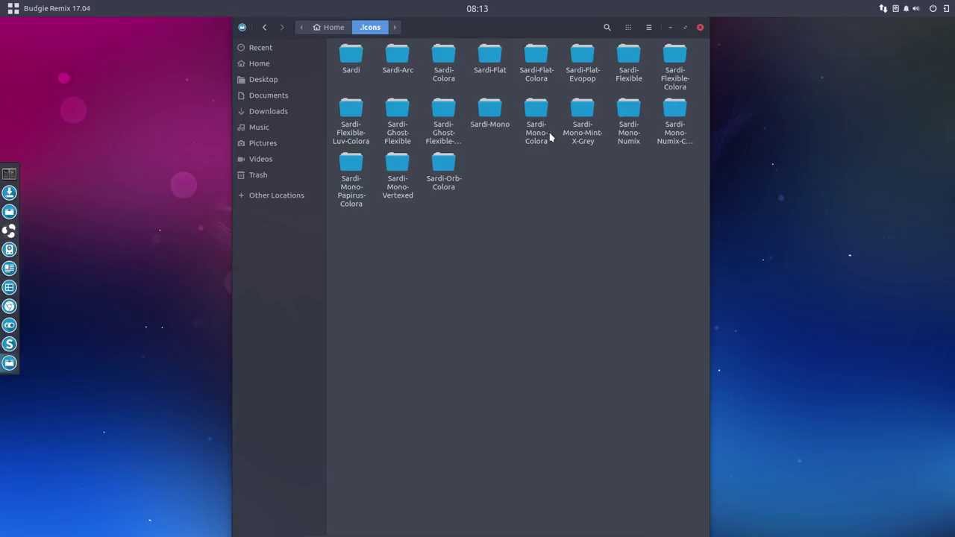
double_click(626, 64)
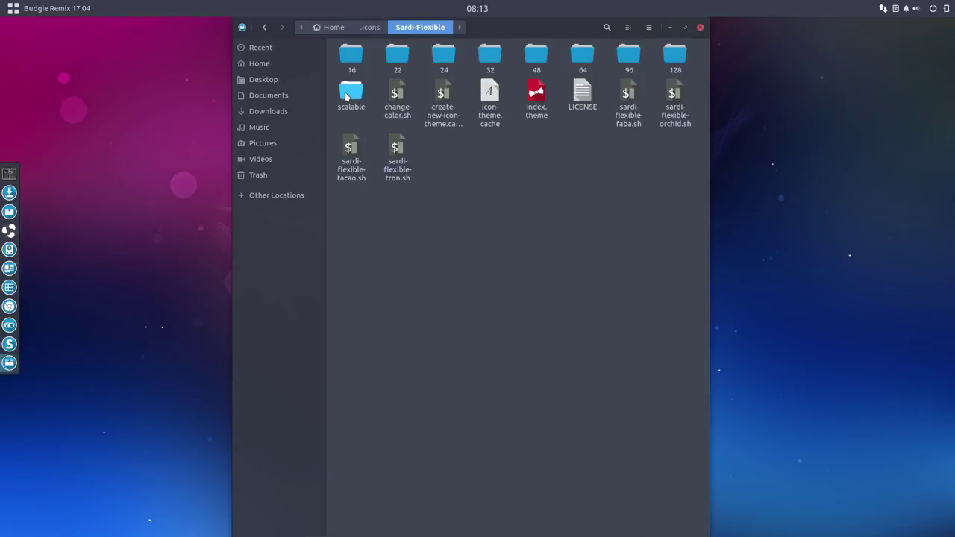
double_click(348, 94)
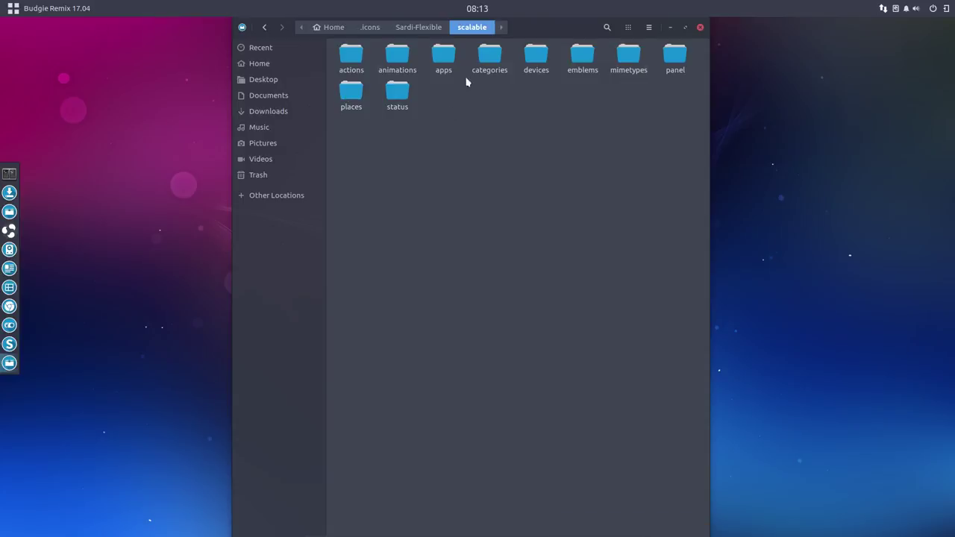
double_click(443, 57)
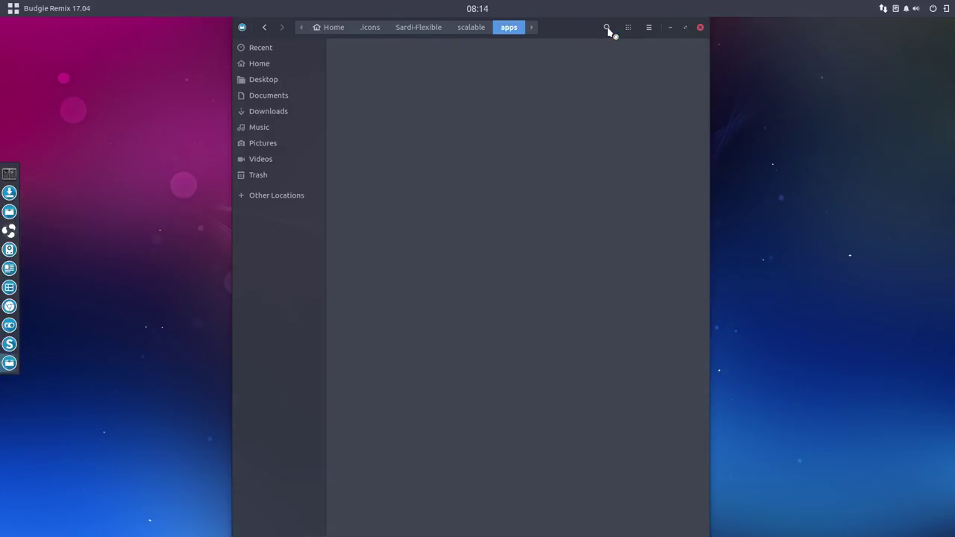
type("term")
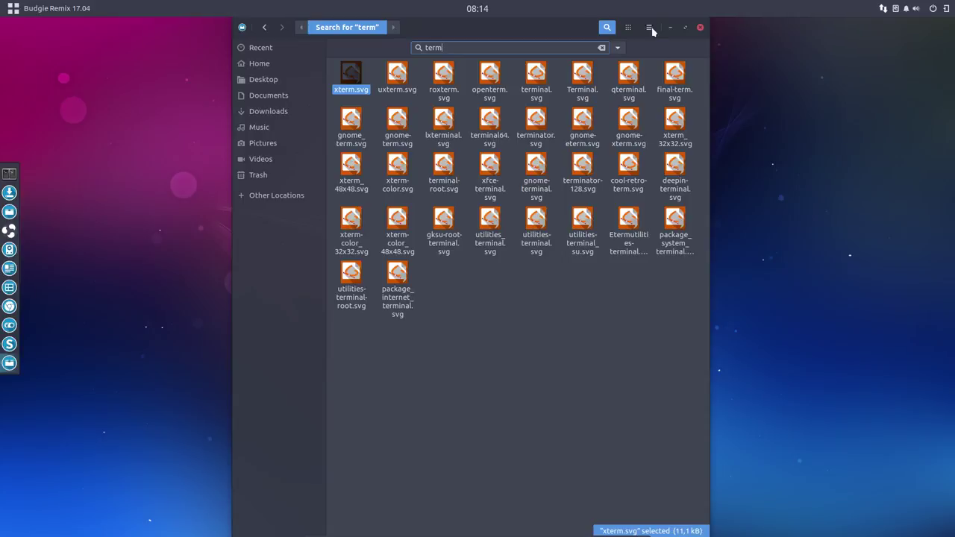
- Review the file manager preferences and set the thumbnail file size limit to 100 MB
left_click(243, 27)
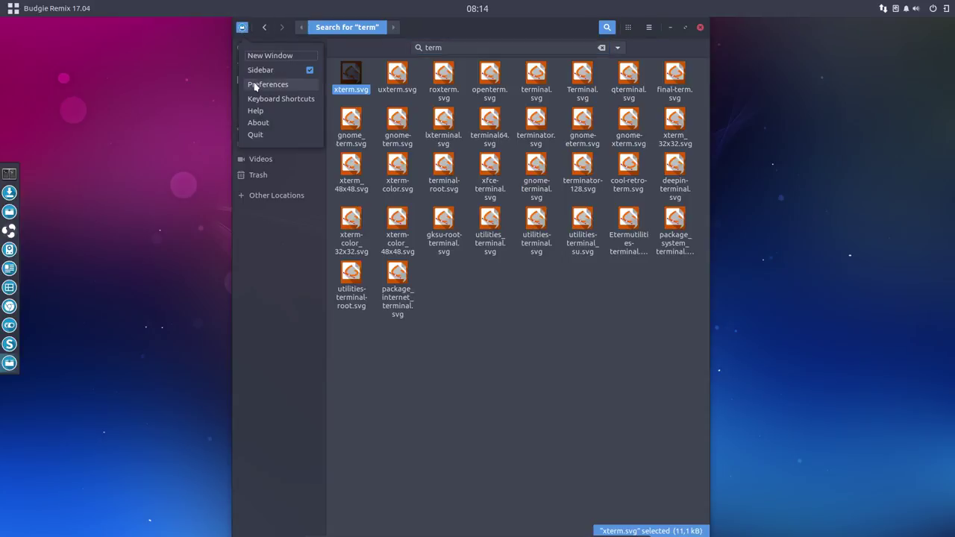
left_click(296, 86)
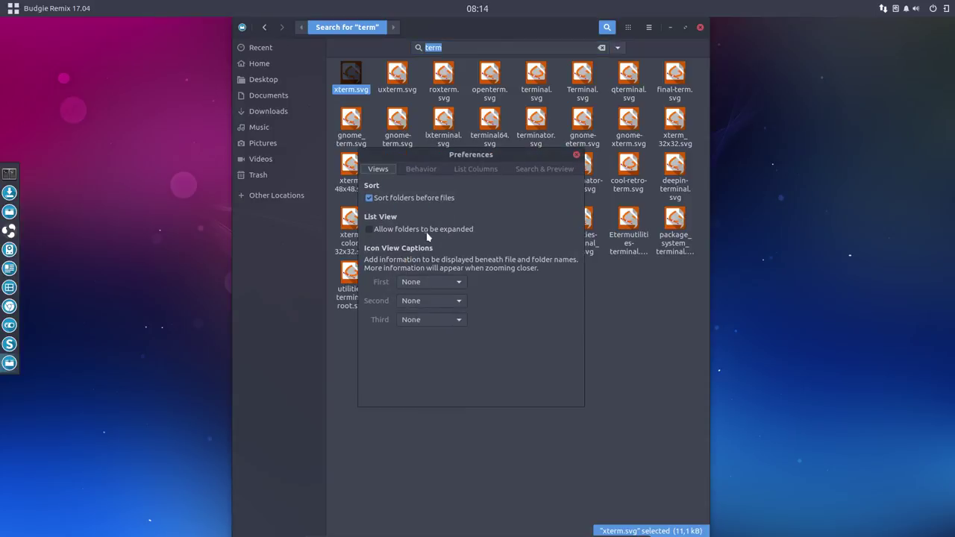
left_click(423, 172)
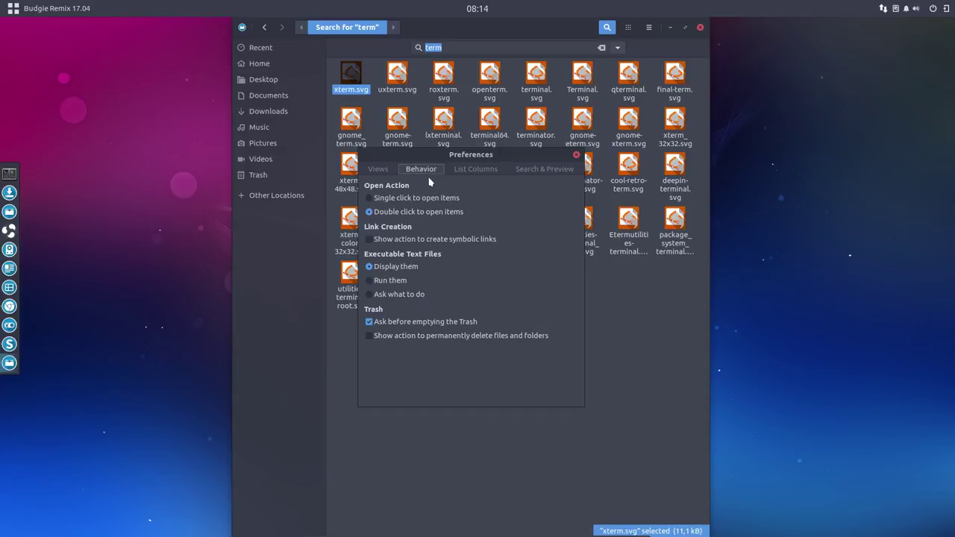
left_click(475, 171)
left_click(564, 173)
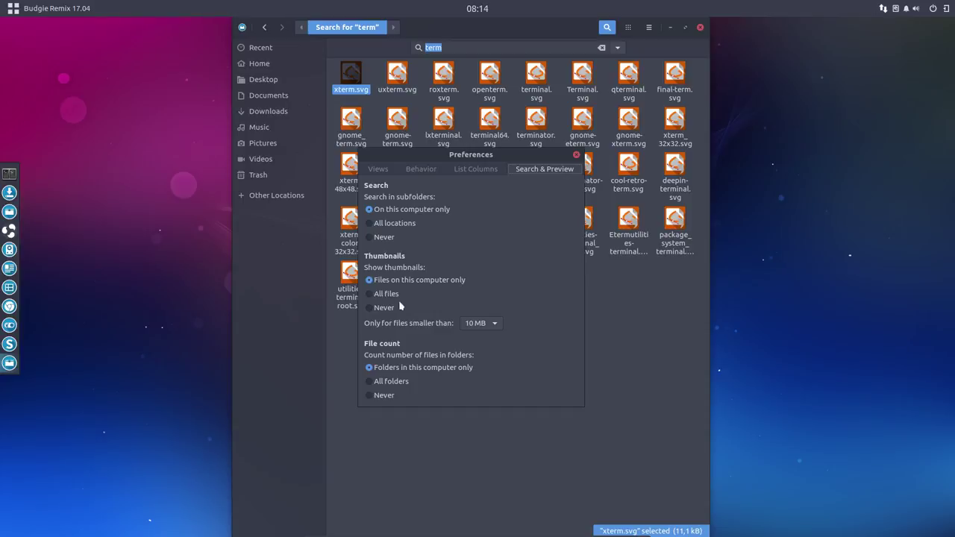
left_click(488, 323)
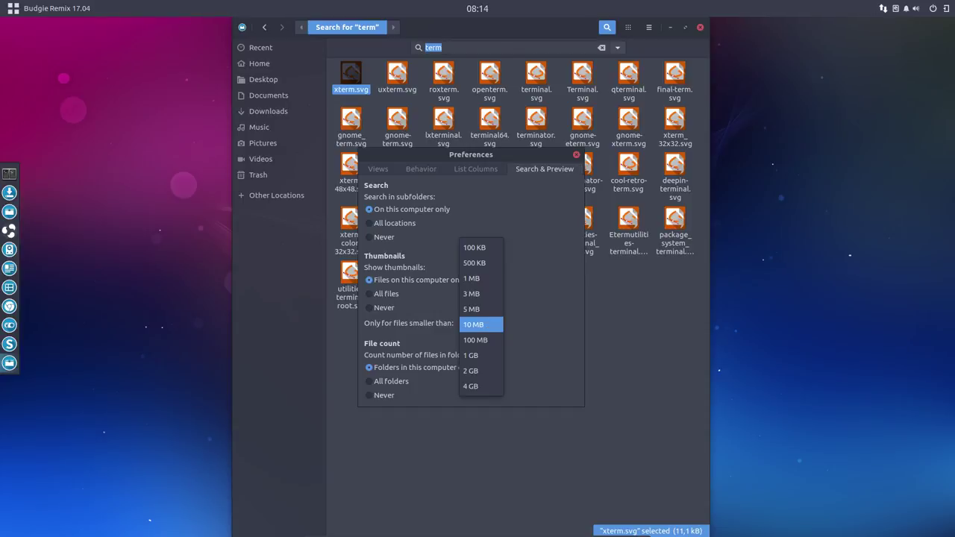
left_click(481, 340)
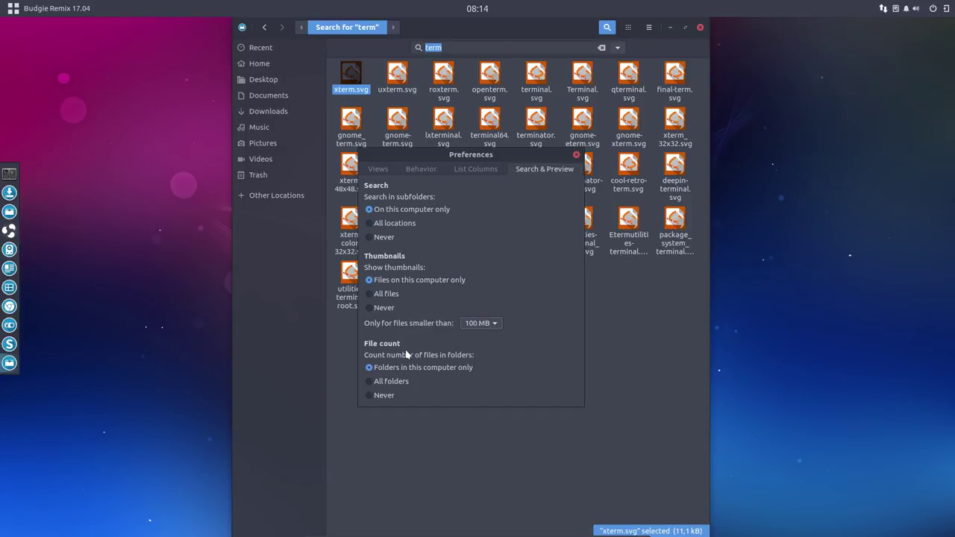
left_click(407, 299)
left_click(576, 154)
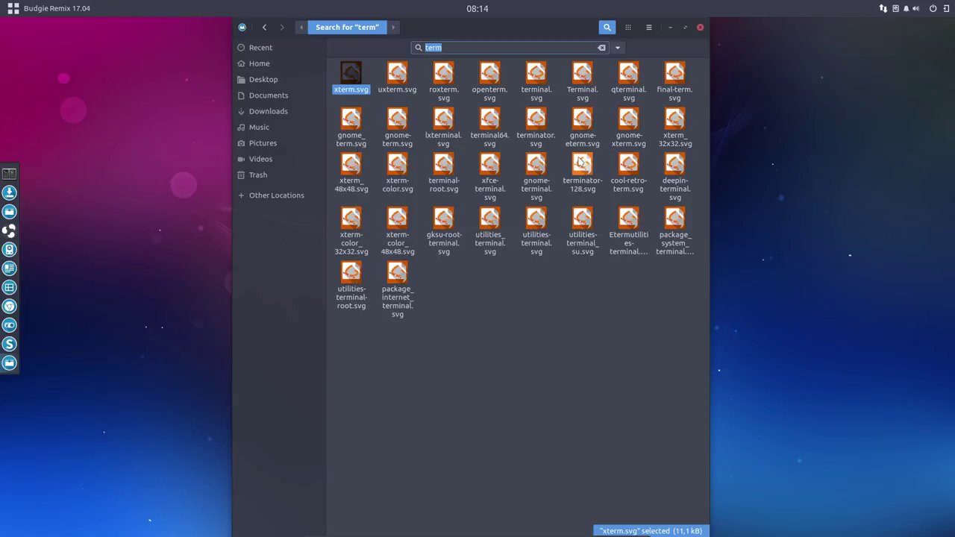
- View the xterm.svg icon in the image viewer and close it again
left_click(571, 300)
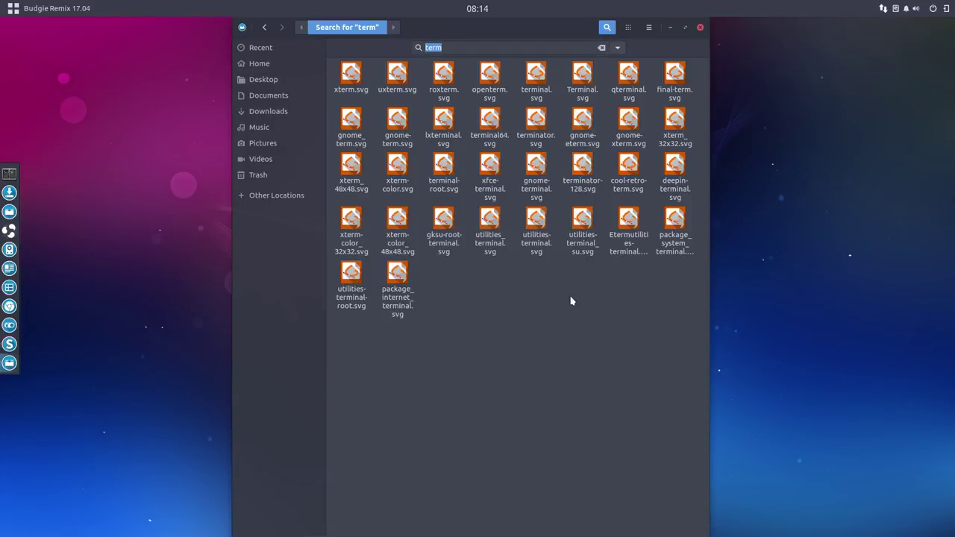
double_click(351, 74)
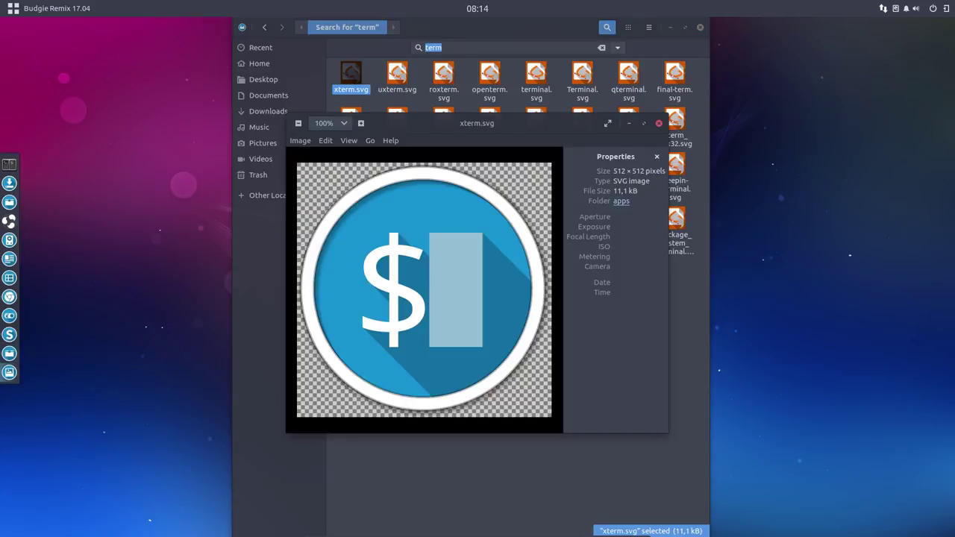
left_click(659, 123)
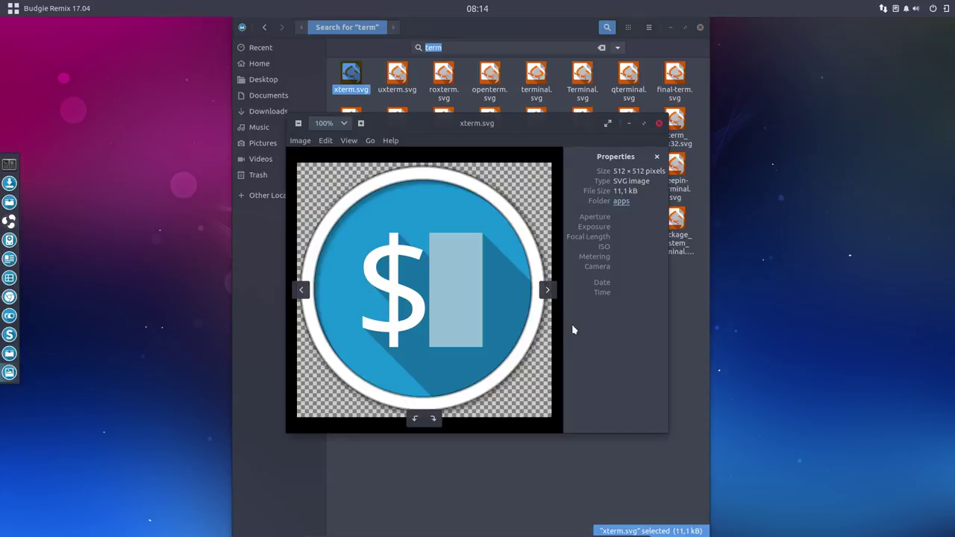
left_click(468, 347)
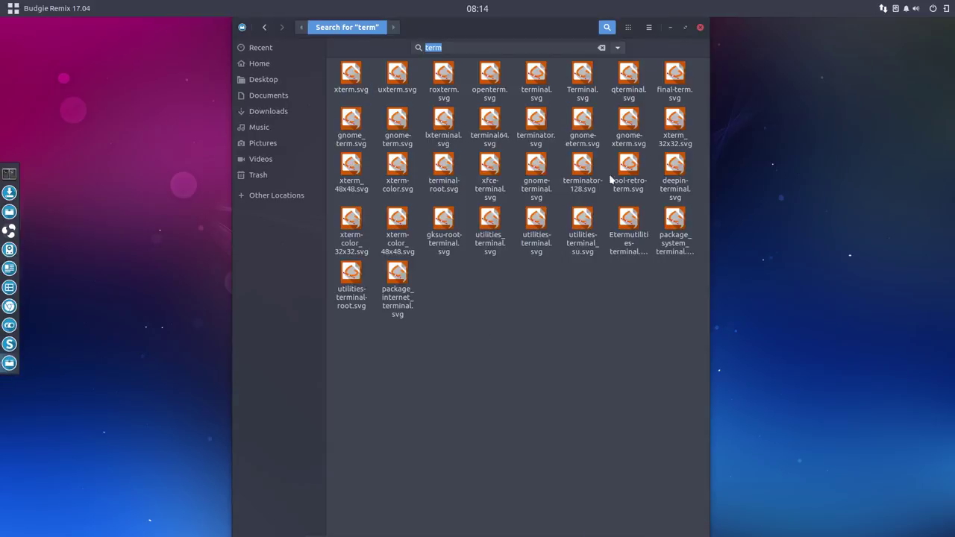
- Look through the "term" search results as a detailed list and select terminal.svg
left_click(627, 27)
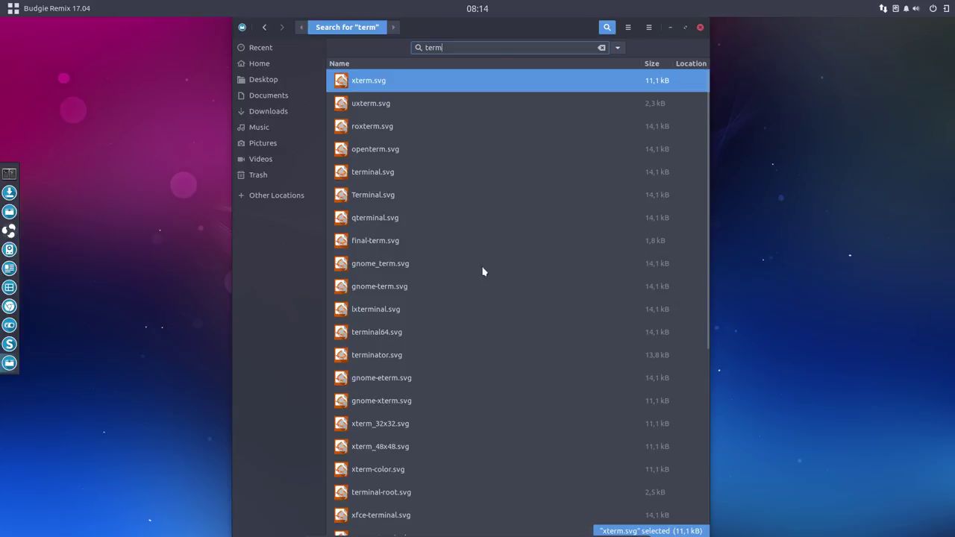
scroll(475, 353, "down", 8)
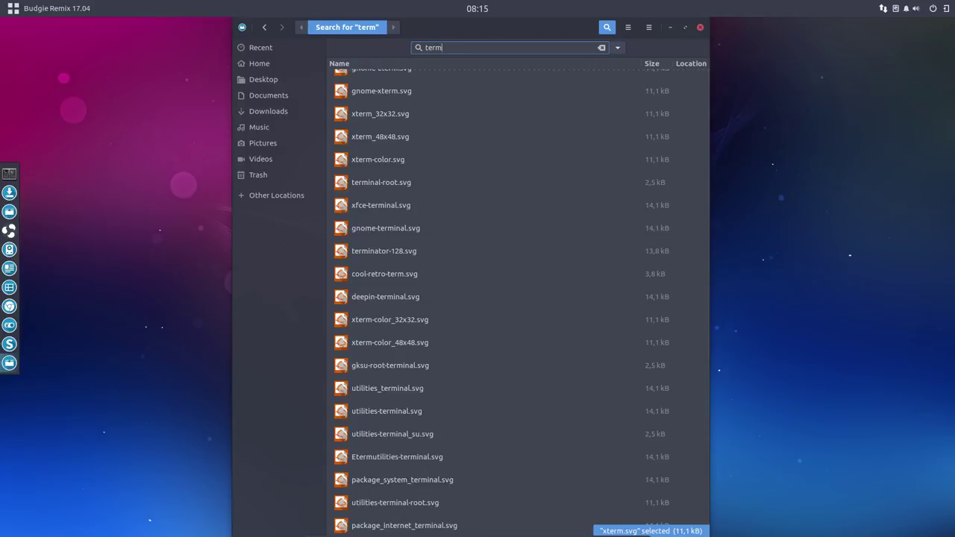
scroll(474, 352, "up", 8)
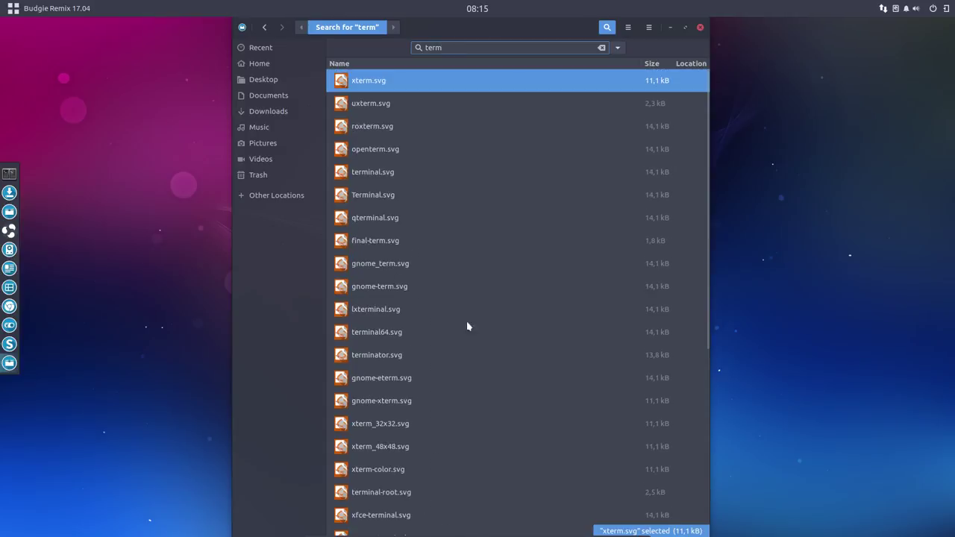
left_click(363, 172)
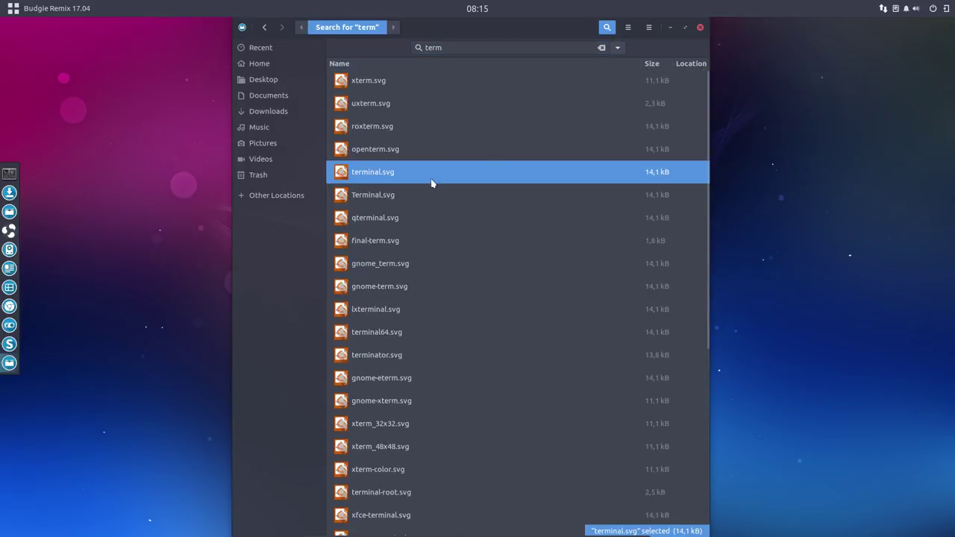
- Return to the full apps folder in the icon theme and check which actions the folder offers
left_click(265, 28)
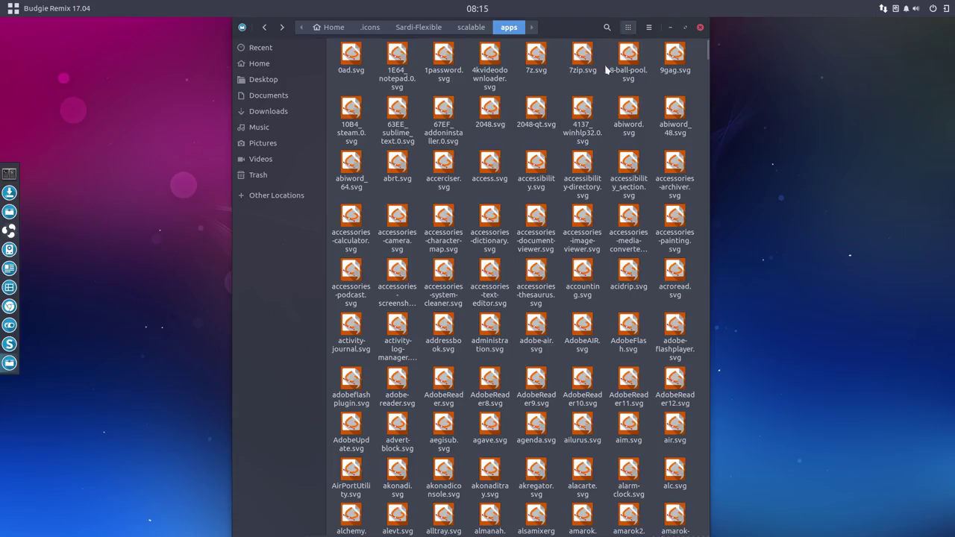
right_click(556, 87)
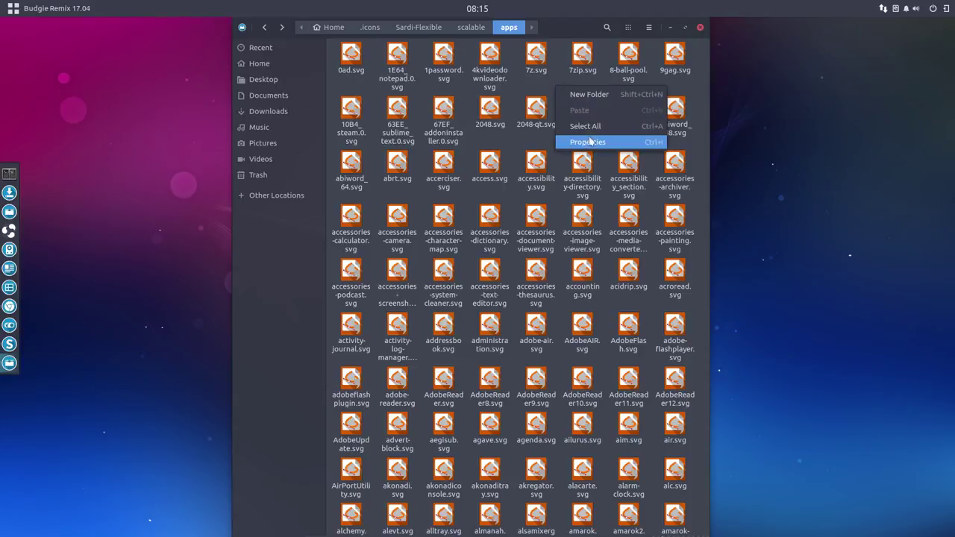
left_click(743, 158)
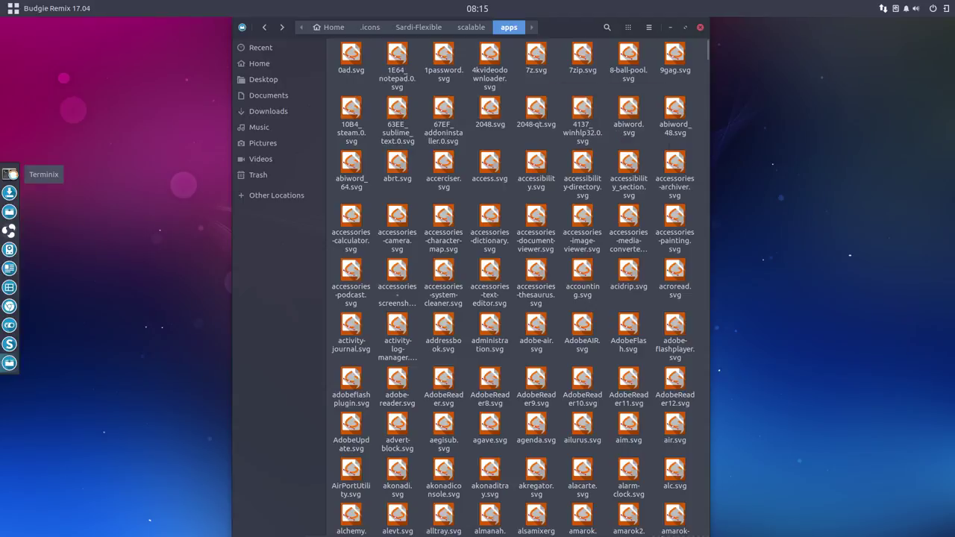
- Open a Terminix terminal, move it over the file manager and list the home directory with ls
key("F12")
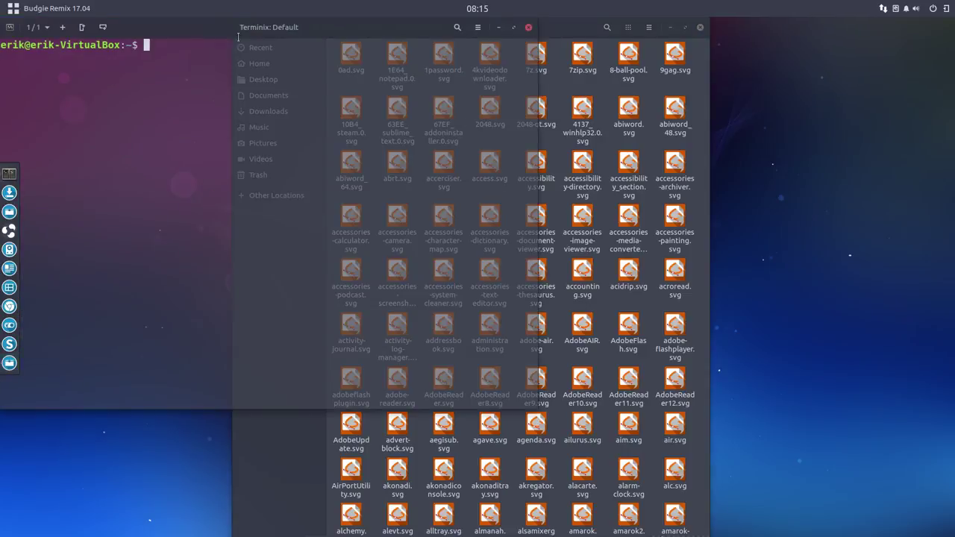
left_click_drag(239, 27, 382, 103)
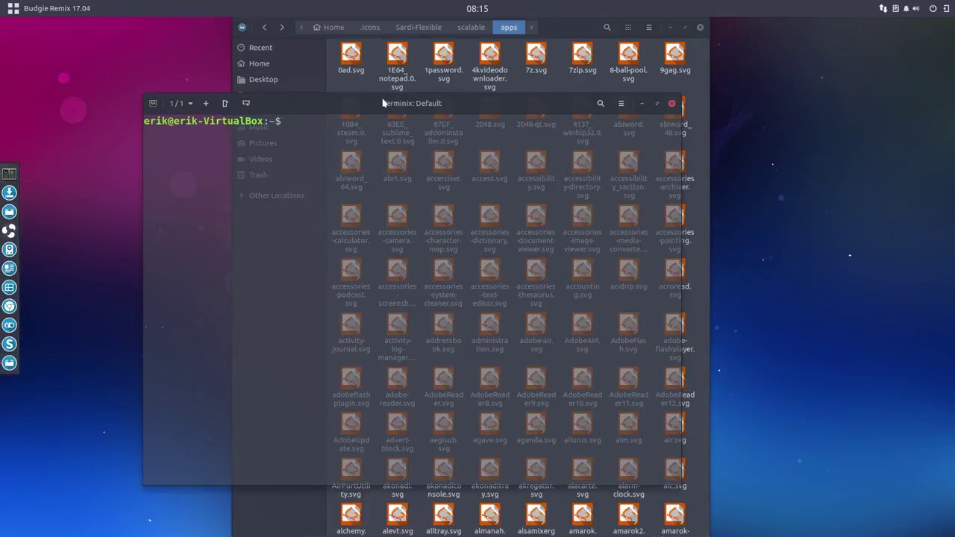
type("ls")
key("Return")
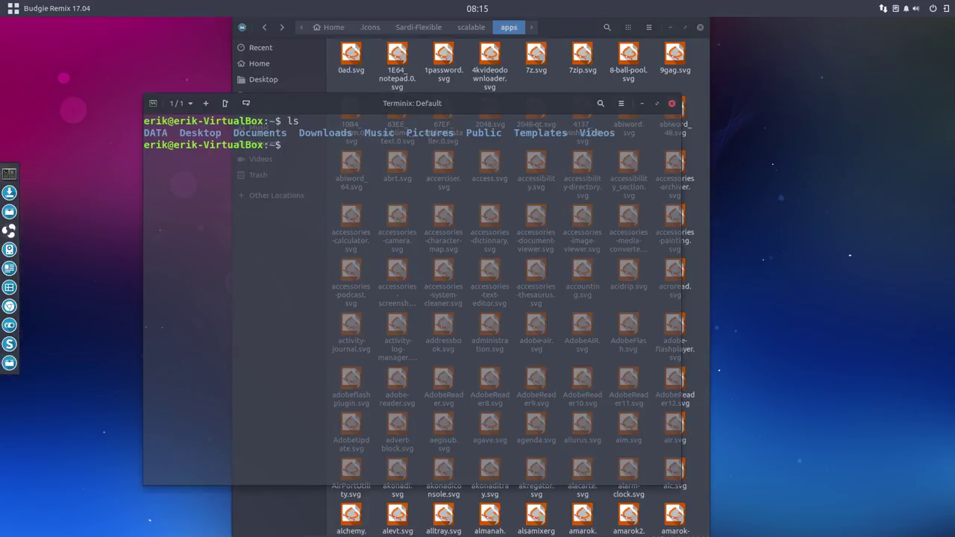
- Change the terminal's directory to ./.icons/Sardi-Flexible and list its contents
type("cd ./i")
key("BackSpace")
type(".icons/Sardi")
key("Tab")
key("Tab")
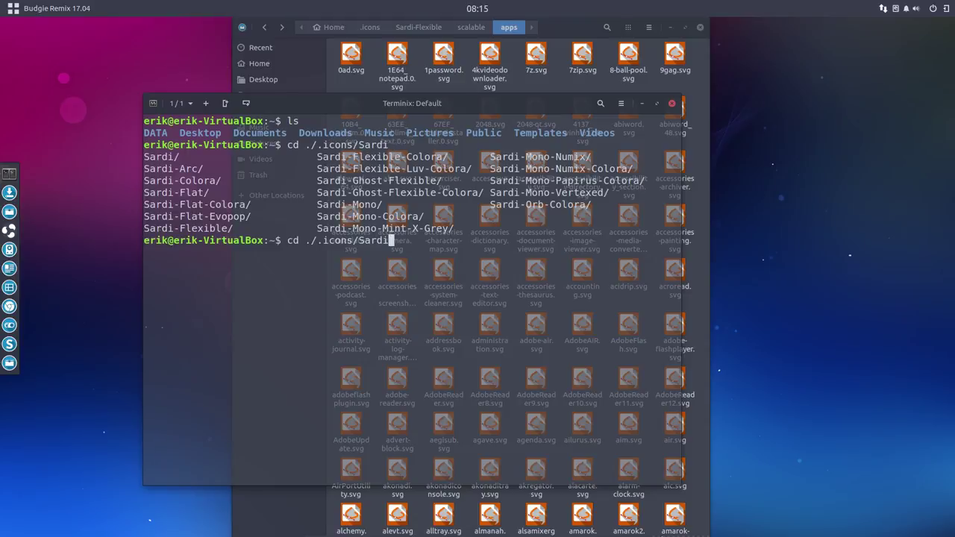
type("-Fle")
key("Tab")
key("Tab")
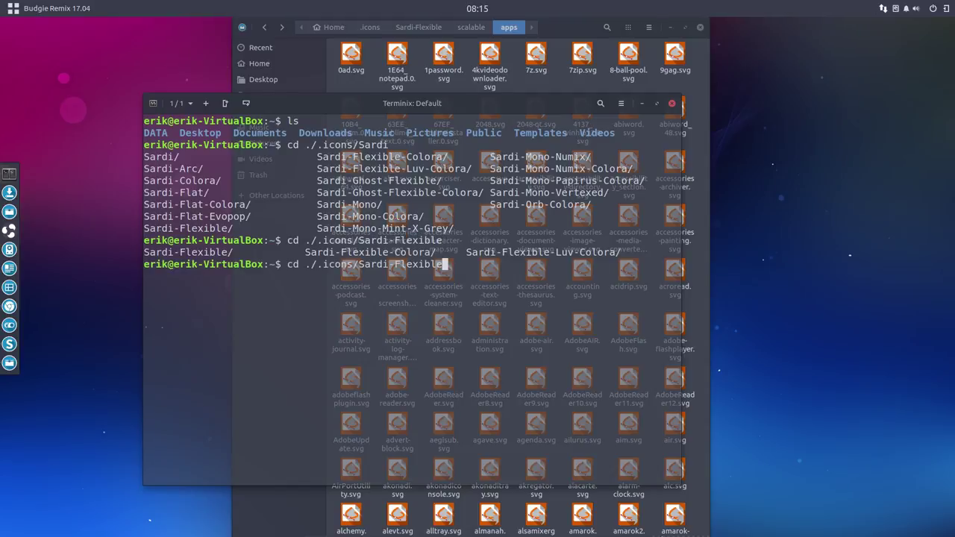
key("Return")
type("ls")
key("Return")
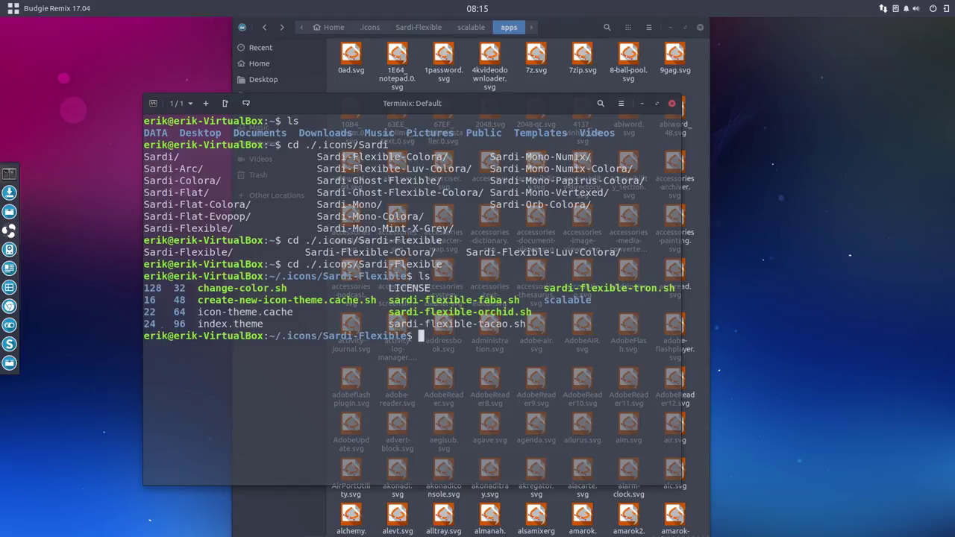
- Go into the scalable directory in the terminal, list its contents and change to apps
type("cd sc")
key("Tab")
key("Return")
type("ls")
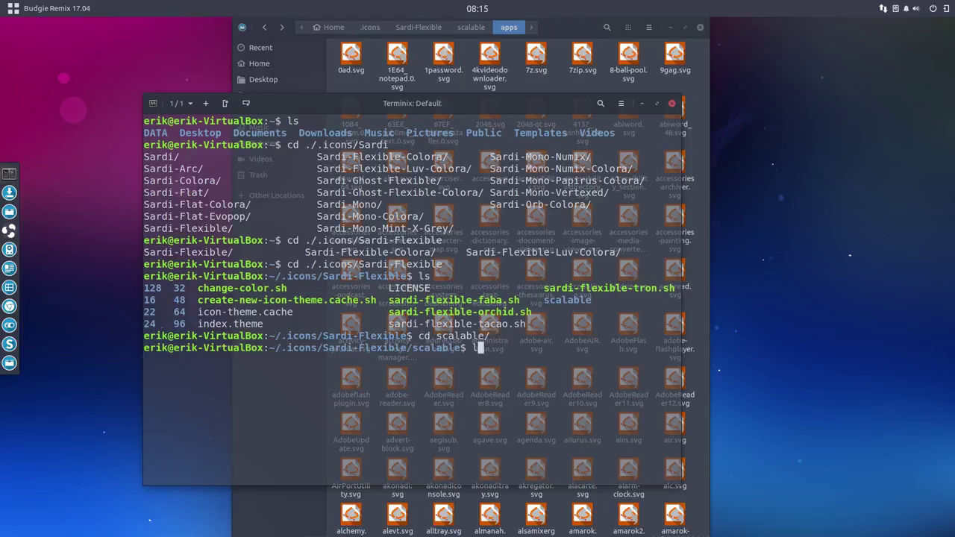
key("Return")
type("cd app")
key("Tab")
key("Return")
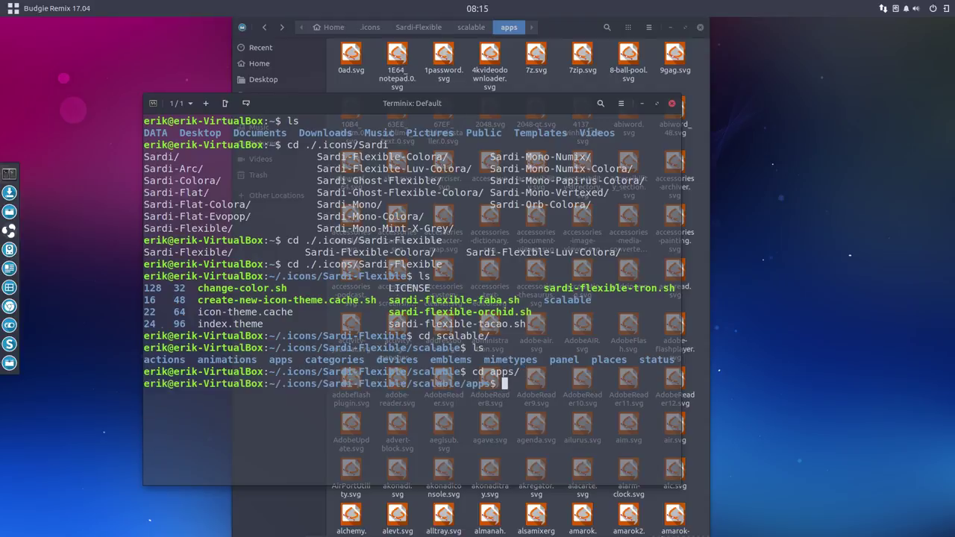
- Begin an ln -s command in the terminal and copy the icon name com.gexperts.Terminix from the Terminix desktop file in Sublime Text
type("ln -s")
left_click(8, 343)
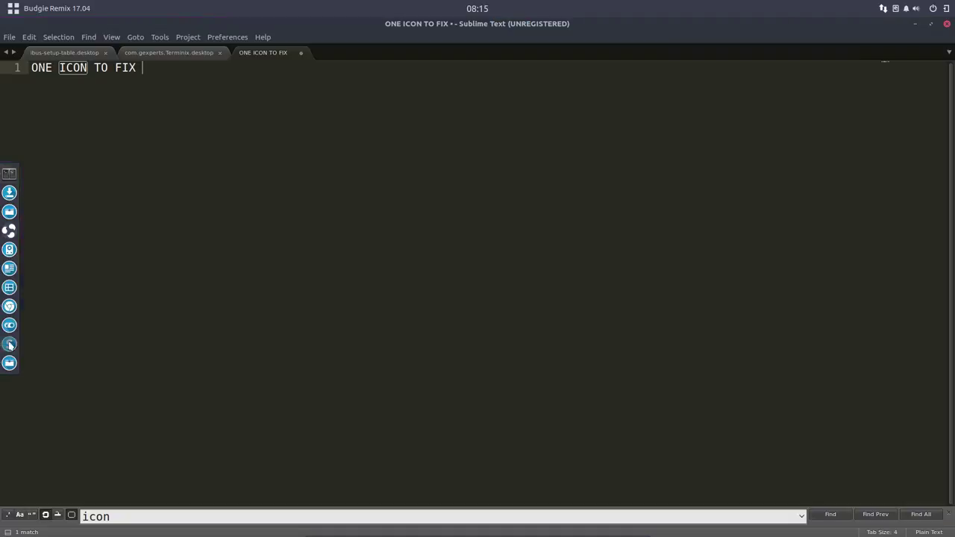
left_click(168, 53)
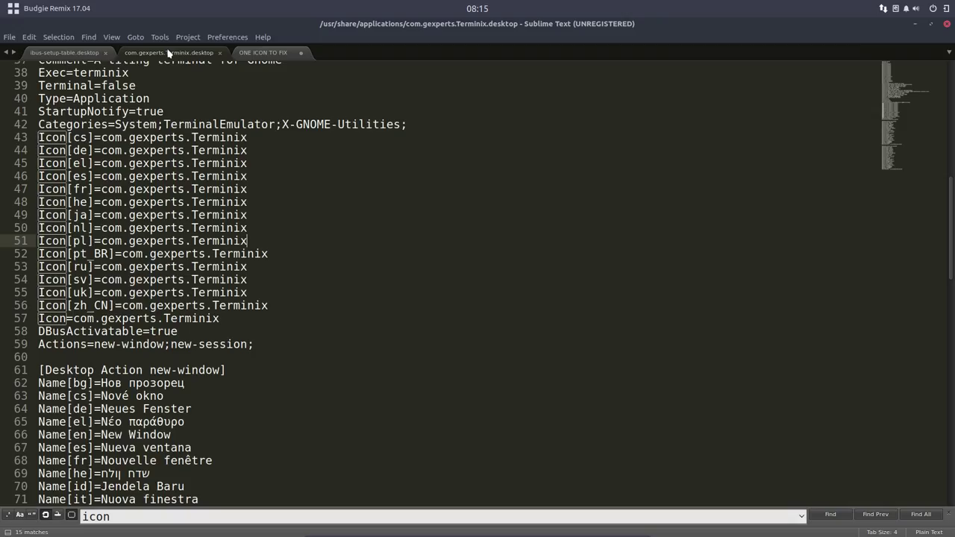
left_click_drag(101, 137, 249, 137)
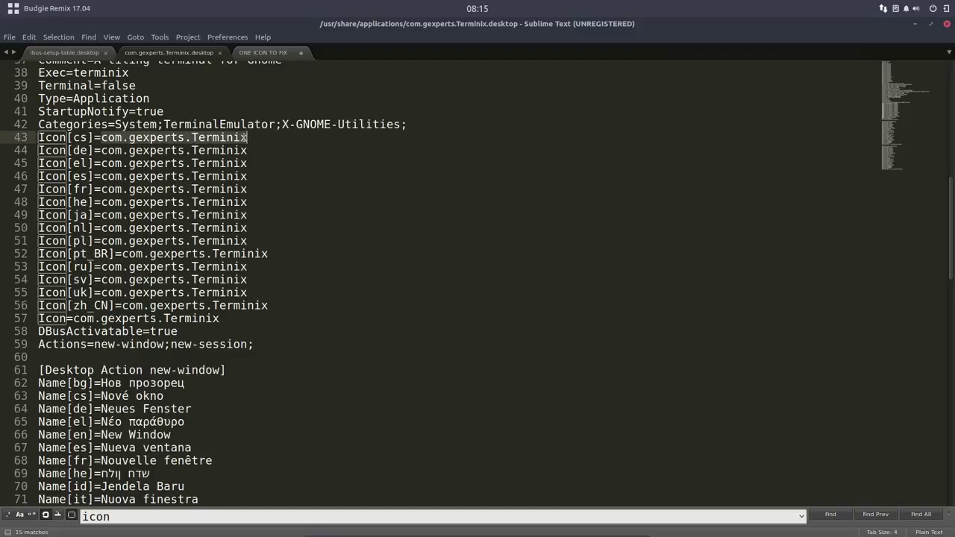
right_click(246, 137)
left_click(273, 167)
left_click(916, 25)
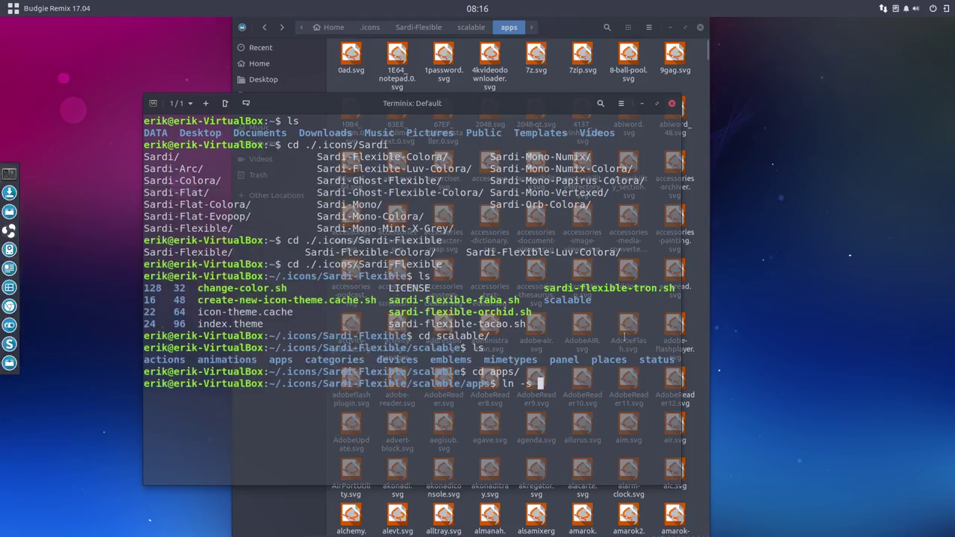
- Complete the ln -s command to link terminal.svg as com.gexperts.Terminix.svg, using the copied icon name, and run it
type("termina")
key("Tab")
key("Tab")
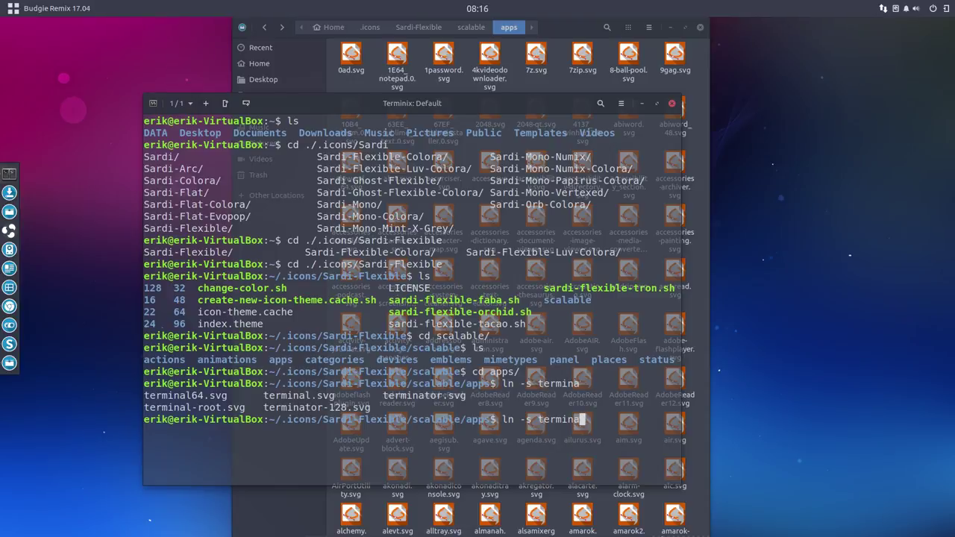
type("l.svg")
right_click(661, 412)
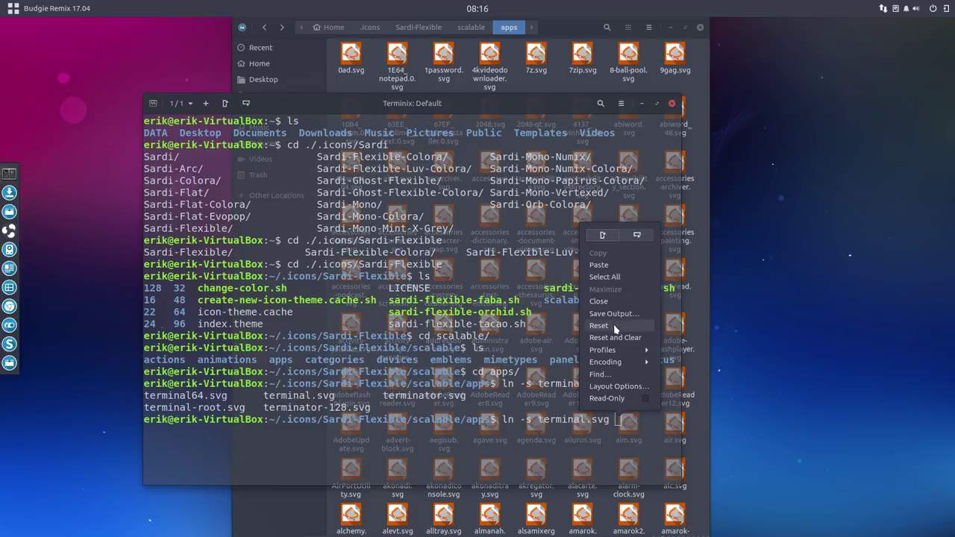
left_click(602, 265)
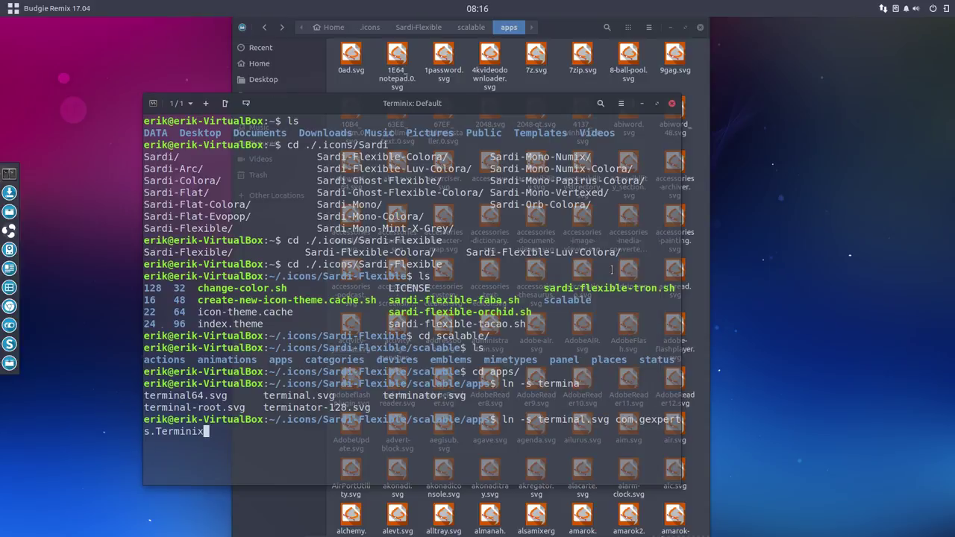
type(".svg")
key("Return")
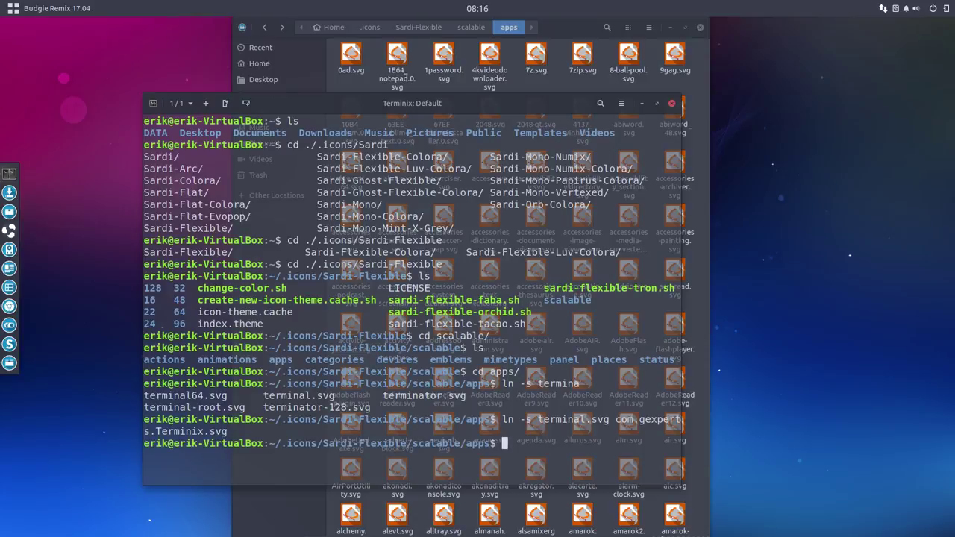
- Switch to the file manager, go up to the Sardi-Flexible folder and select the create-new-icon-theme.cache.sh script
left_click(419, 27)
left_click(419, 27)
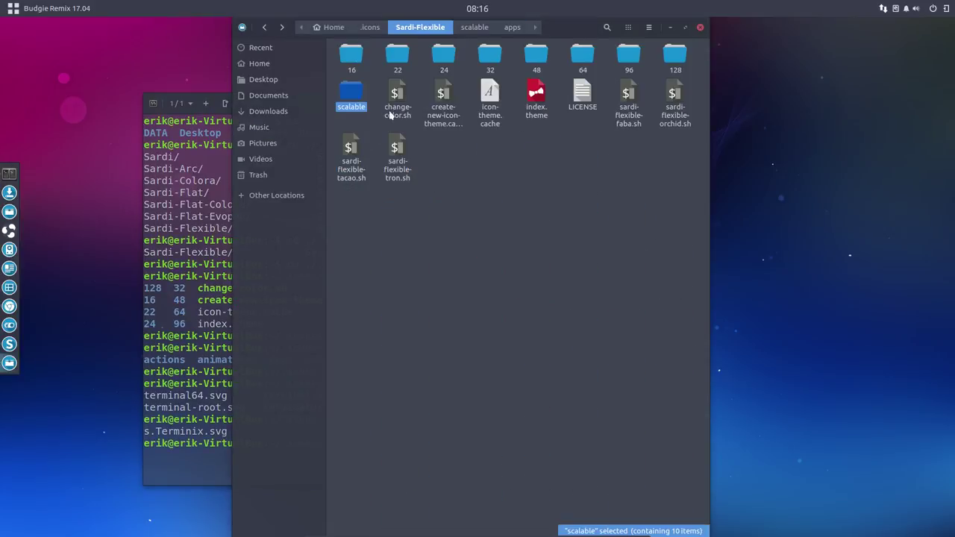
left_click(451, 123)
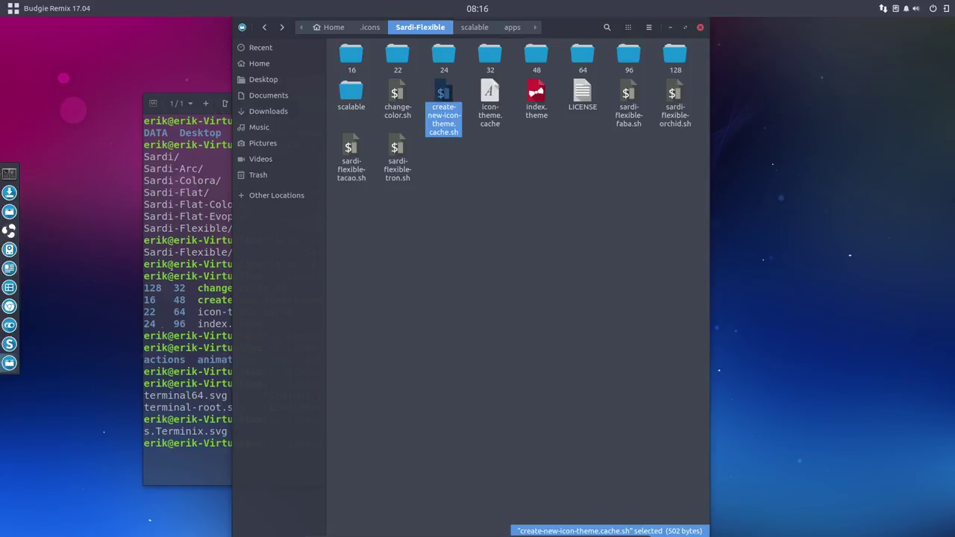
- Return to the terminal, move up two directories to Sardi-Flexible with cd .. and list its contents
left_click(187, 104)
type("cd ..")
key("Return")
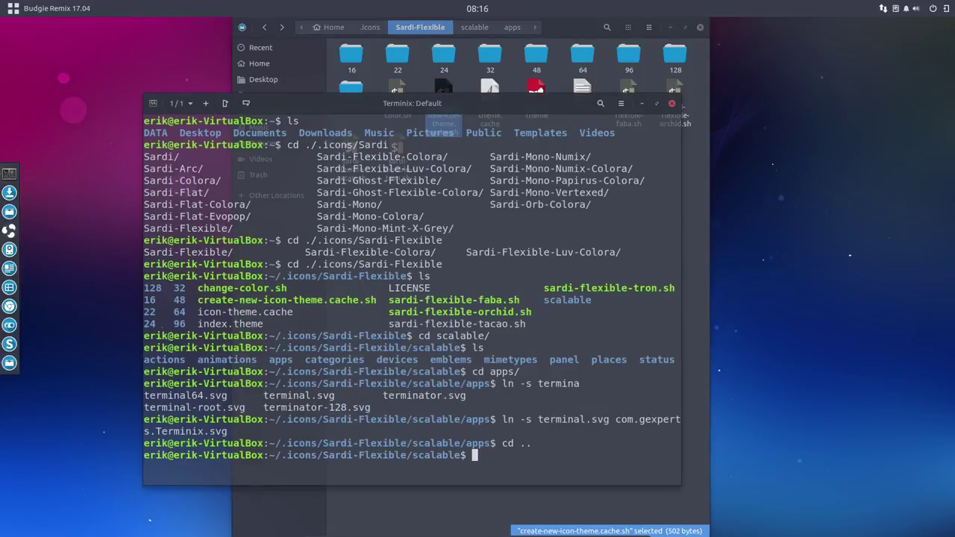
type("cdk")
type("..")
key("Return")
type("ls")
key("Return")
- Run the ./create-new-icon-theme.cache.sh script in the terminal to rebuild the icon cache
type(".")
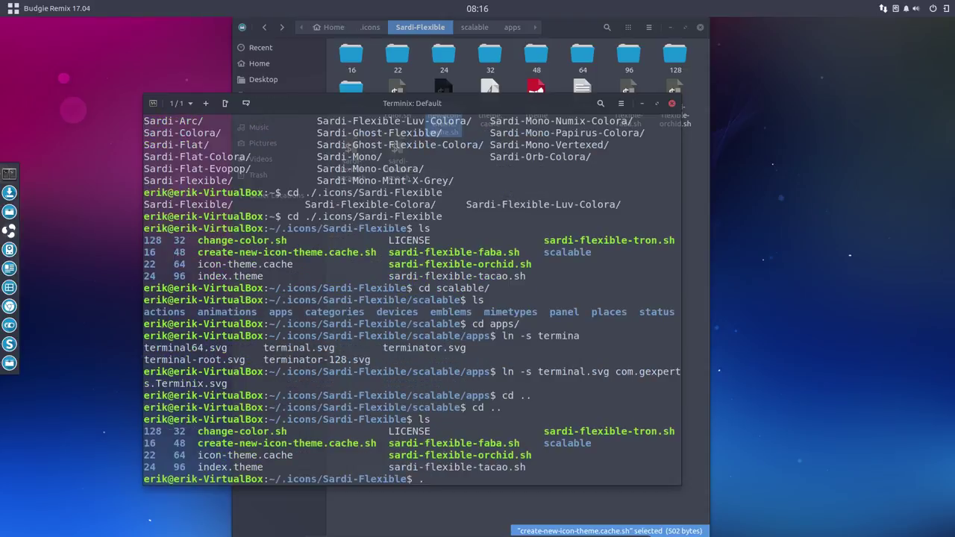
type("/cr")
key("Tab")
key("Return")
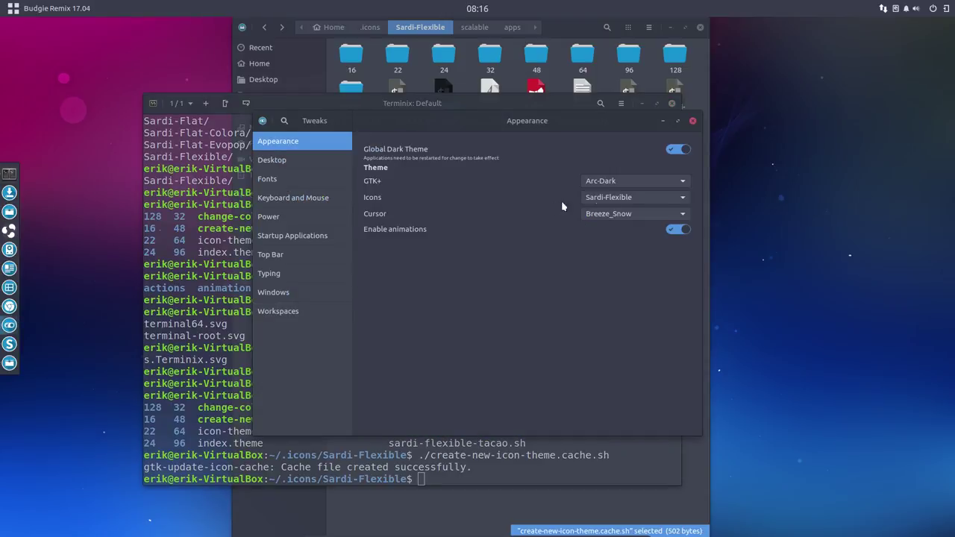
- Refresh the icon theme in the Tweak Tool by changing it to Sardi-Flat-Evopop and back to Sardi-Flexible
left_click(608, 197)
left_click(608, 187)
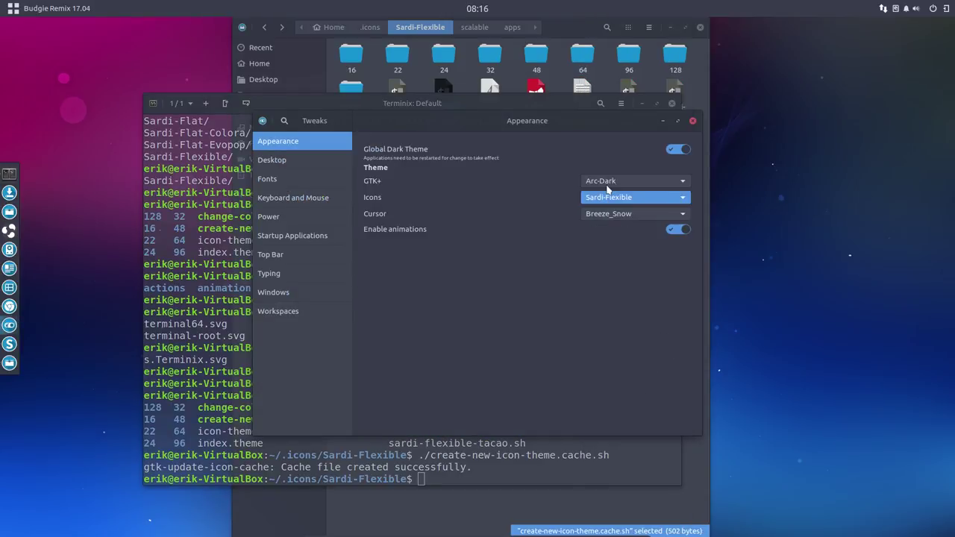
left_click(607, 199)
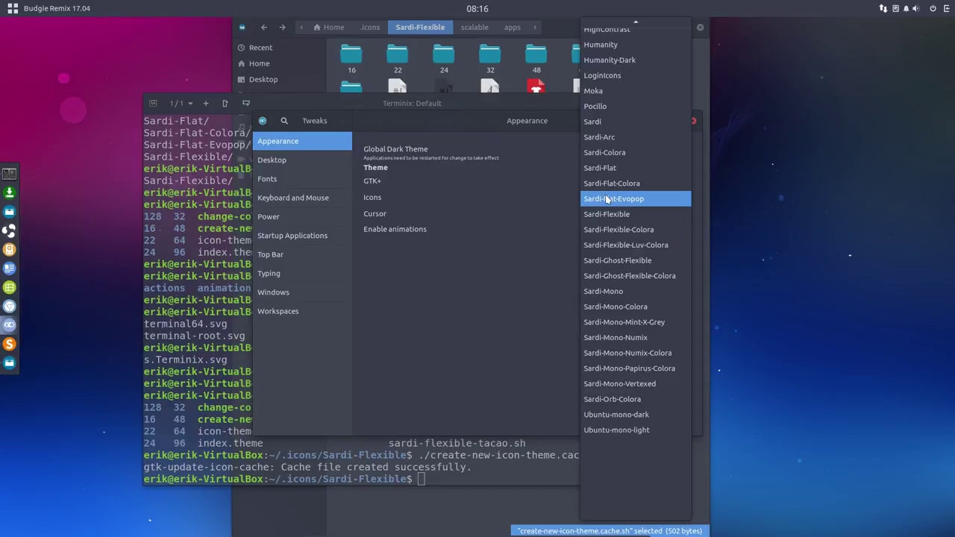
left_click(602, 215)
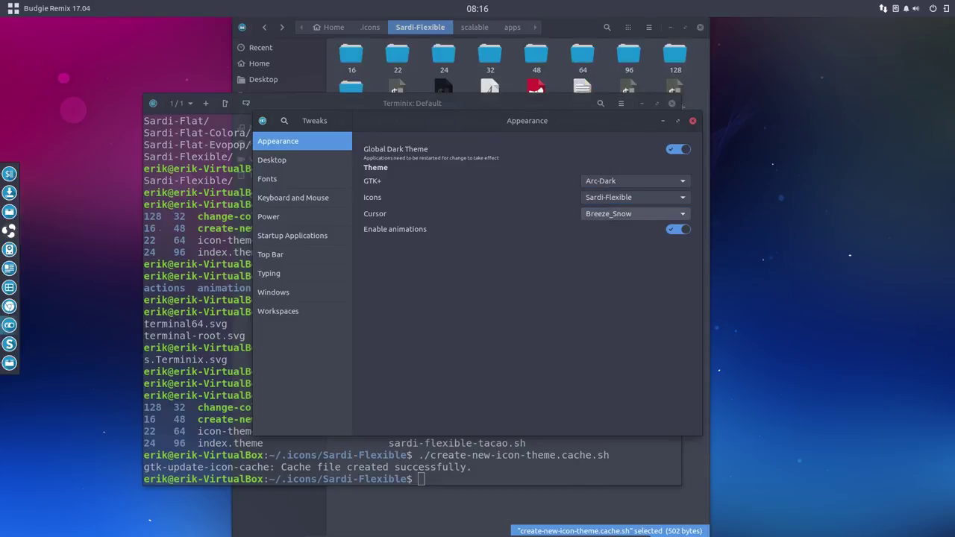
- Open the applications menu and search for "ter" to check the Terminix icon
left_click(33, 9)
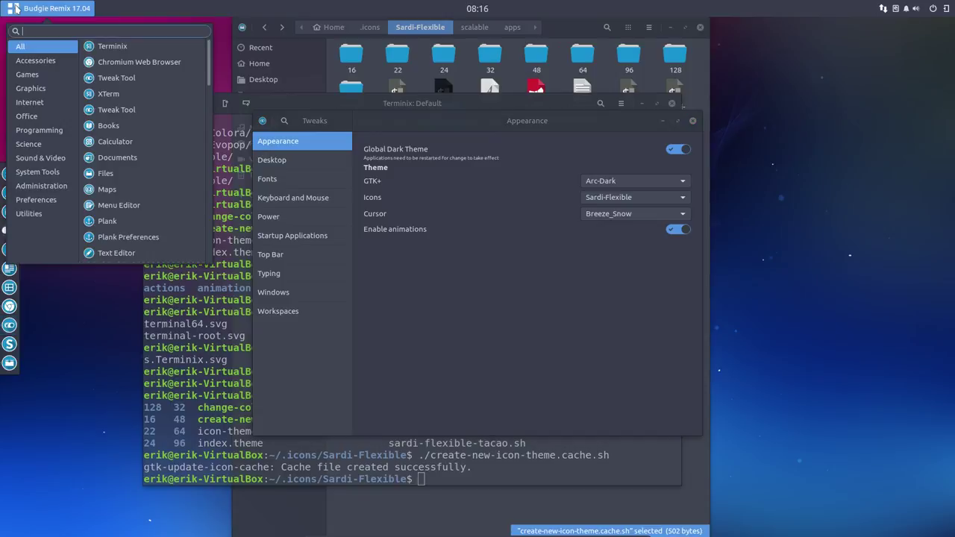
type("ter")
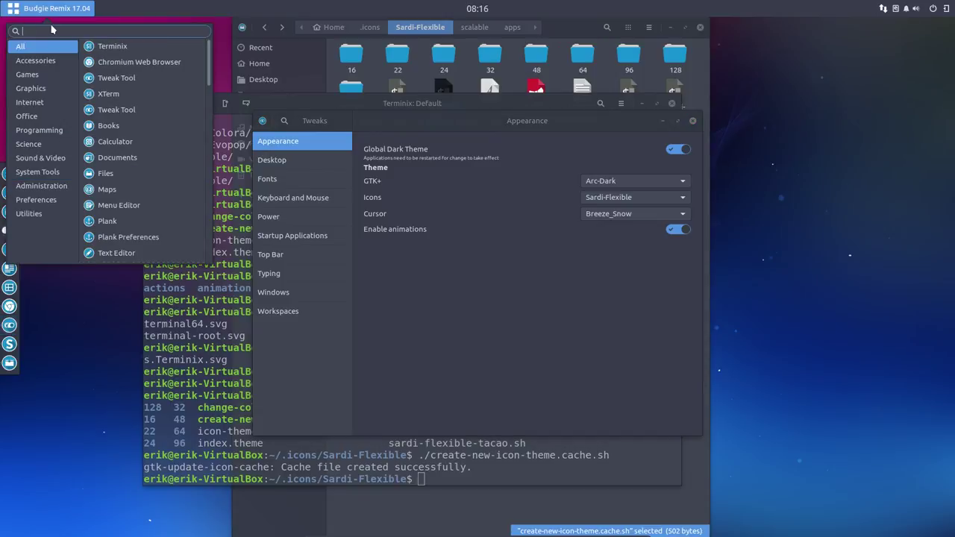